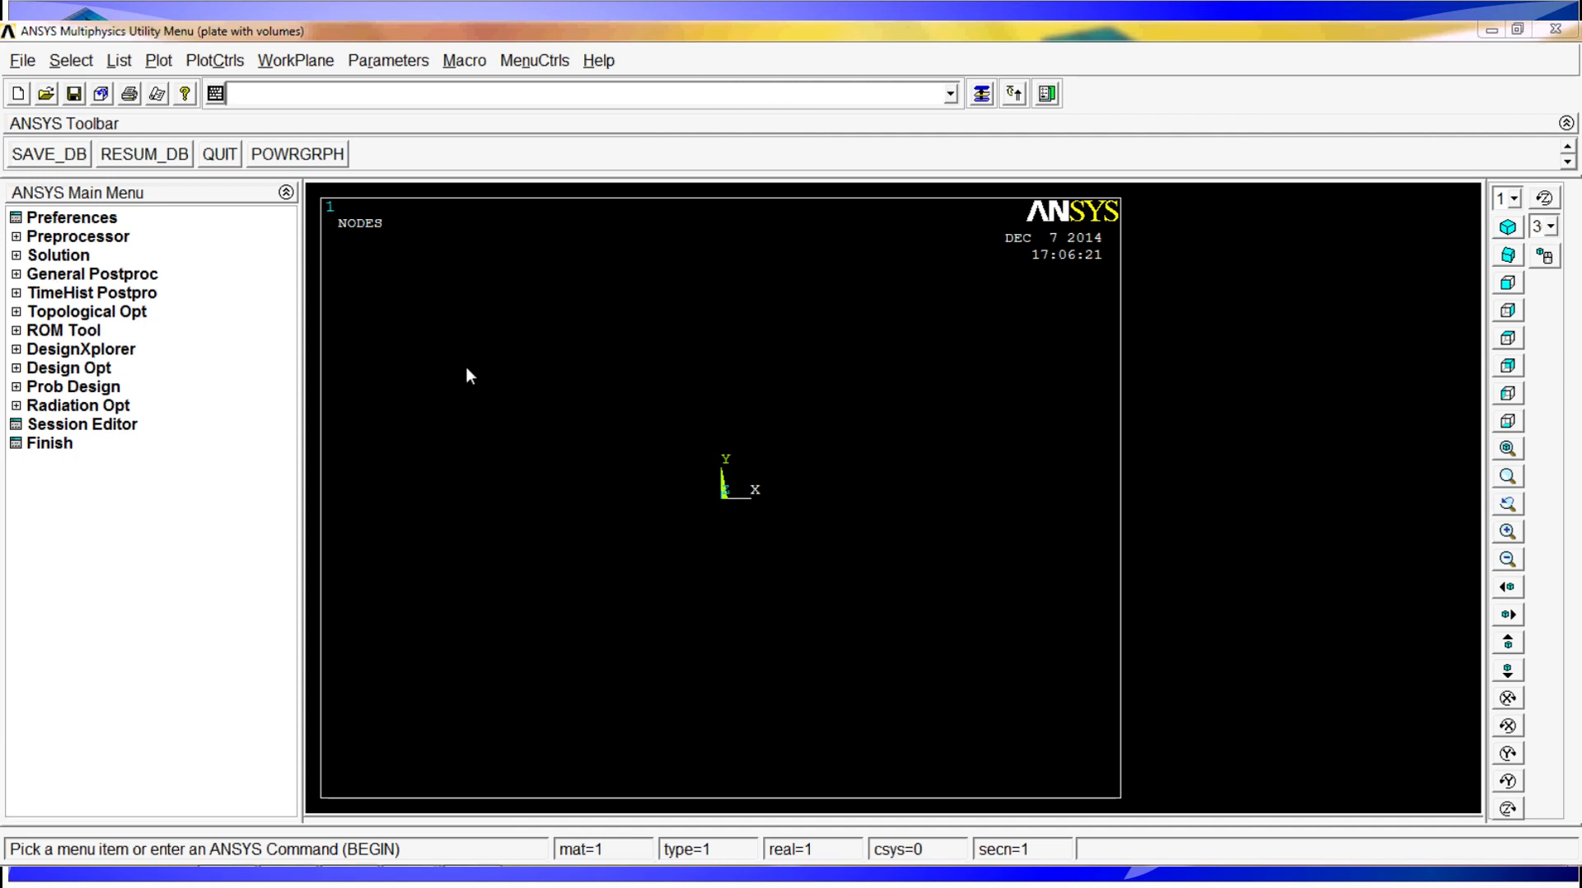
# Create keypoint 1 in the active coordinate system at location 0, 0, 0
pyautogui.click(97, 240)
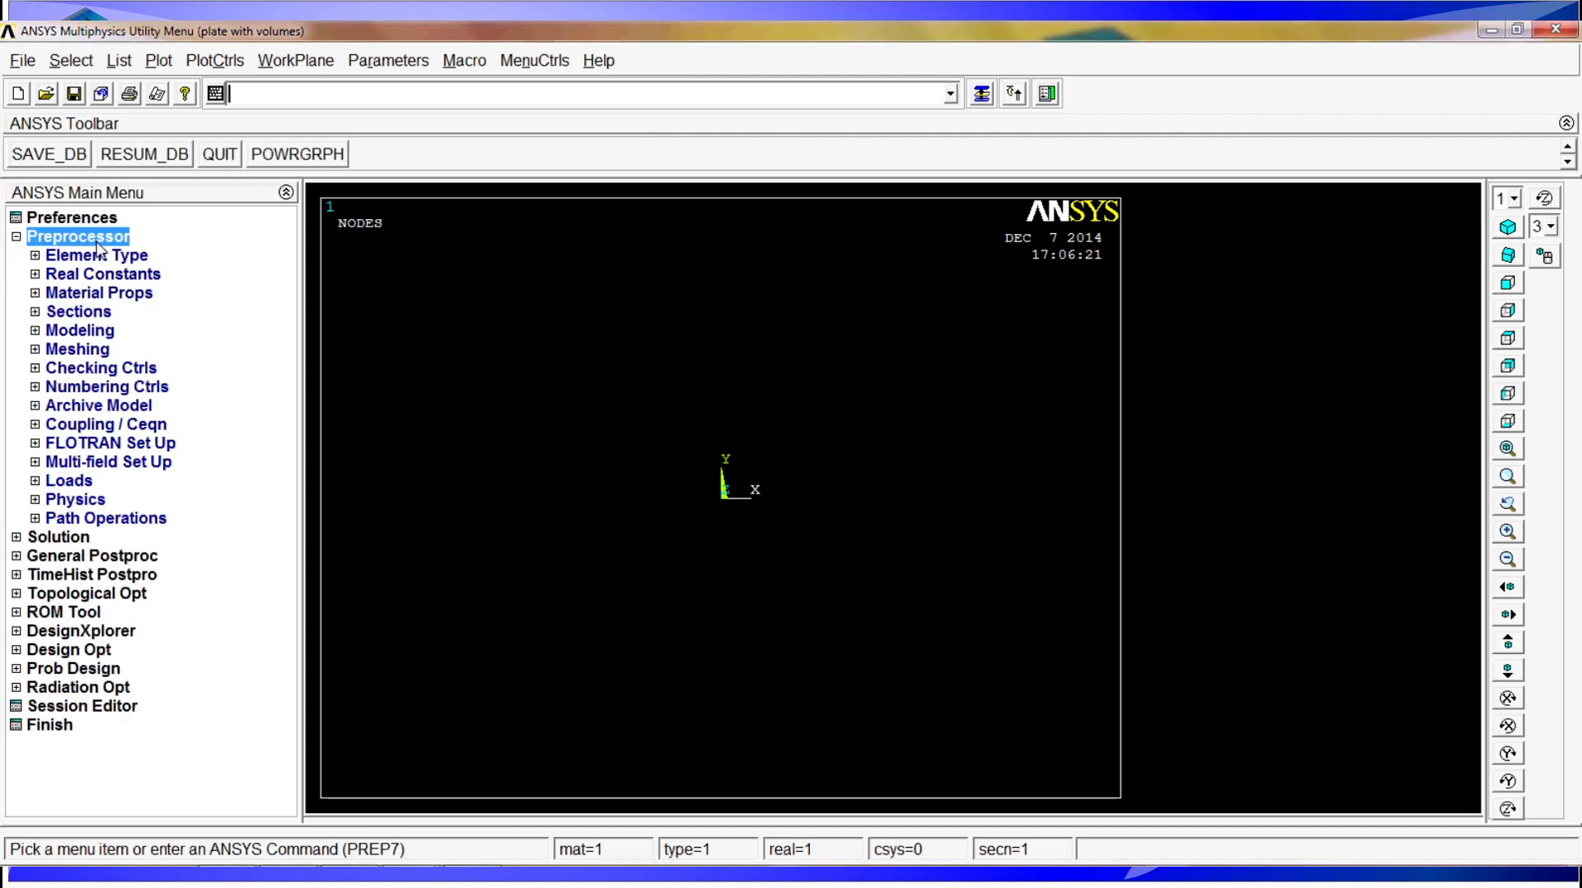
pyautogui.click(101, 334)
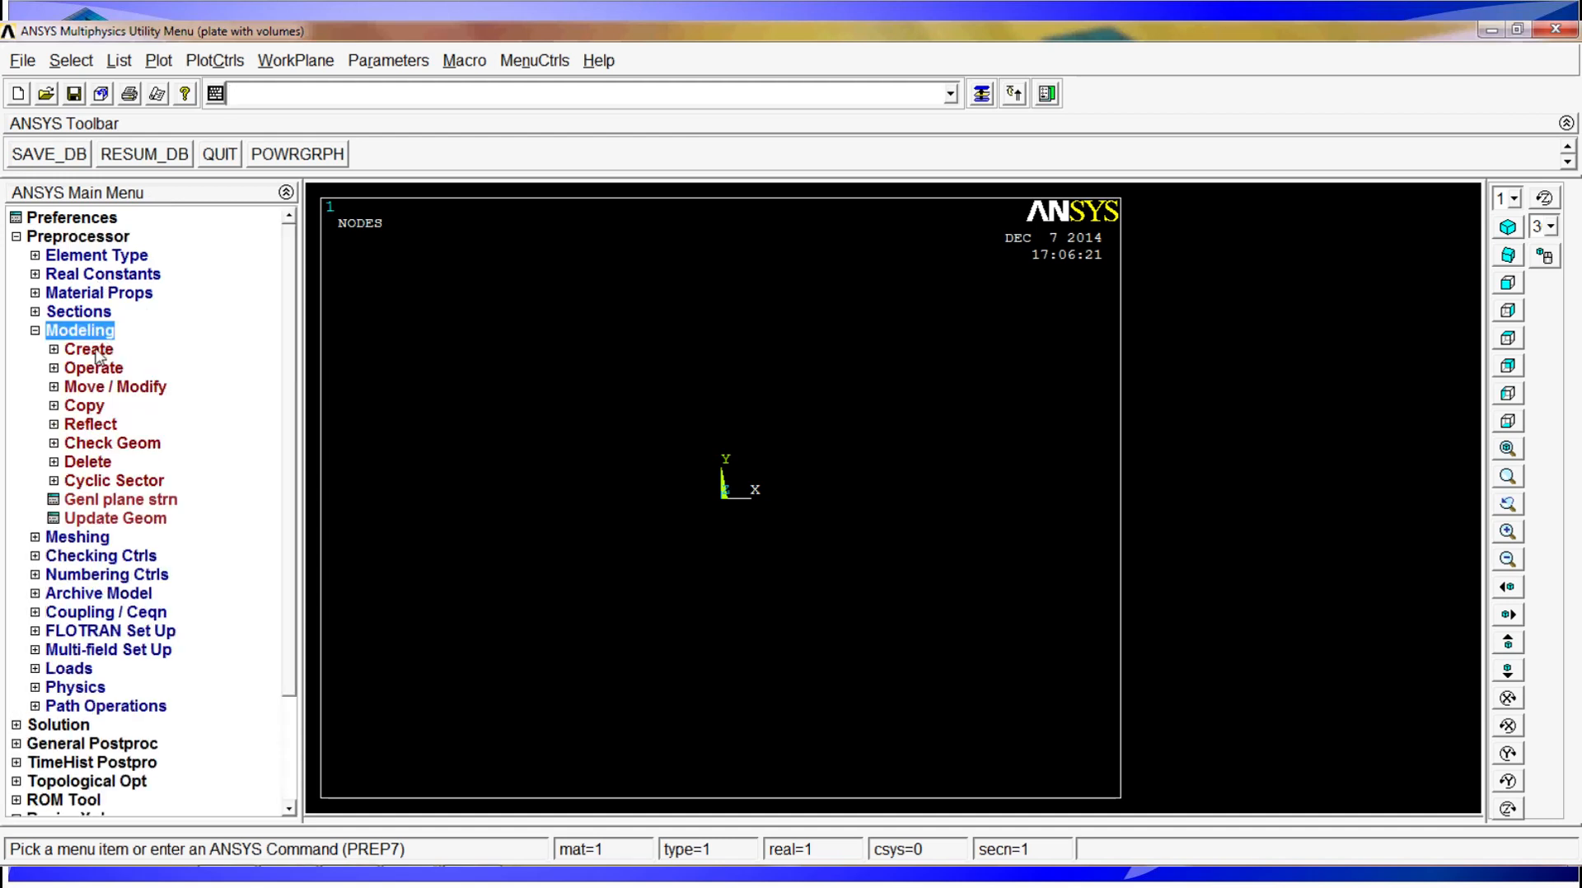
pyautogui.click(95, 350)
pyautogui.click(123, 368)
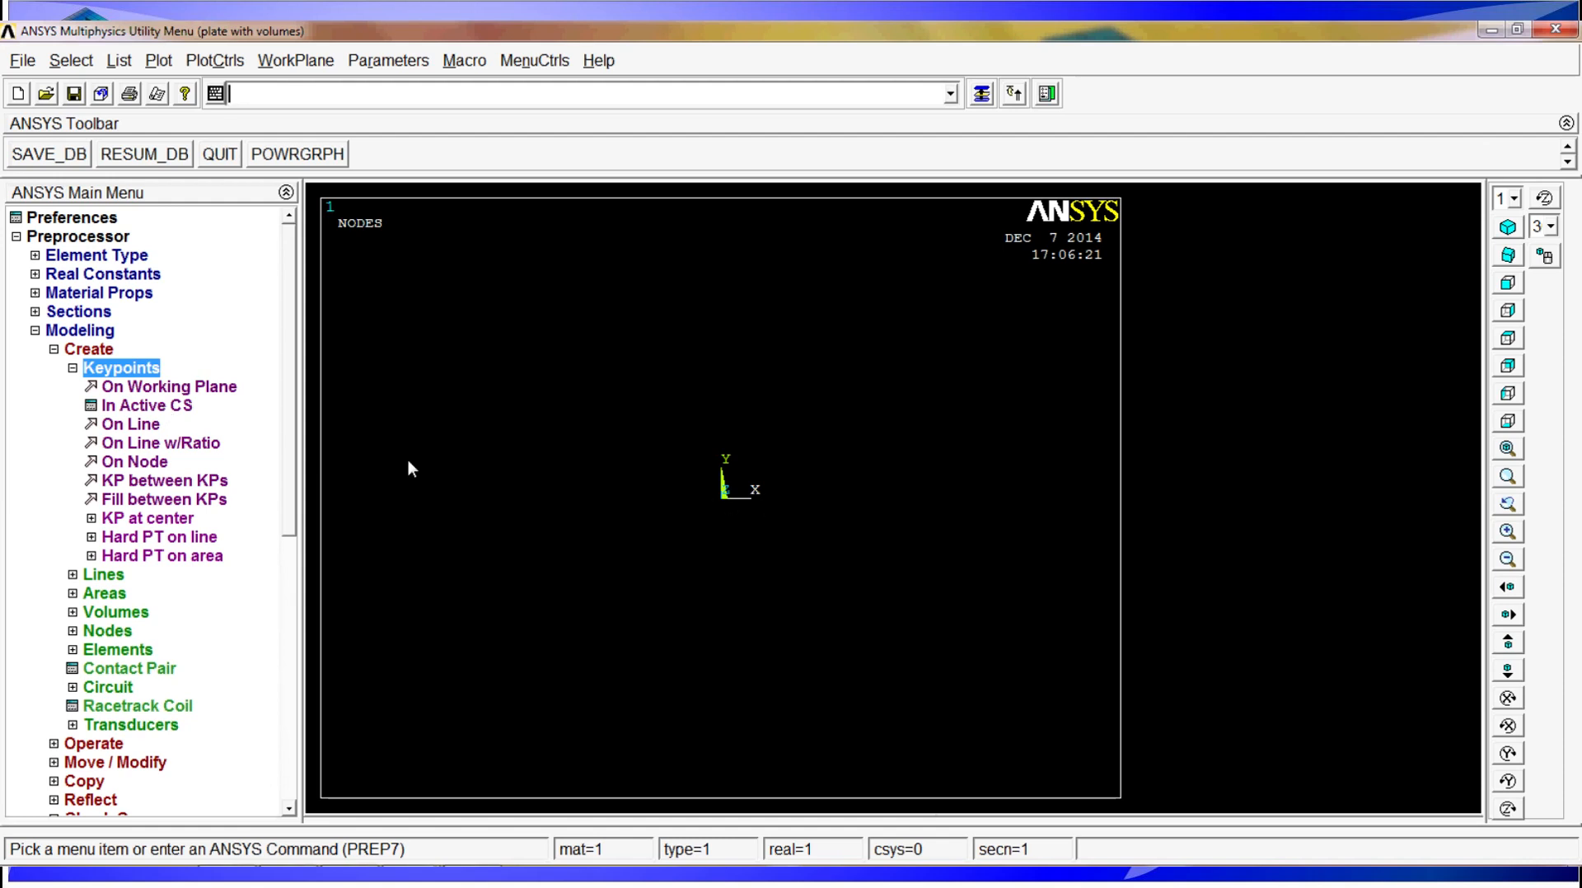
pyautogui.click(169, 409)
pyautogui.write('1')
pyautogui.press('Tab')
pyautogui.write('0')
pyautogui.press('Tab')
pyautogui.write('0')
pyautogui.press('Tab')
pyautogui.write('0')
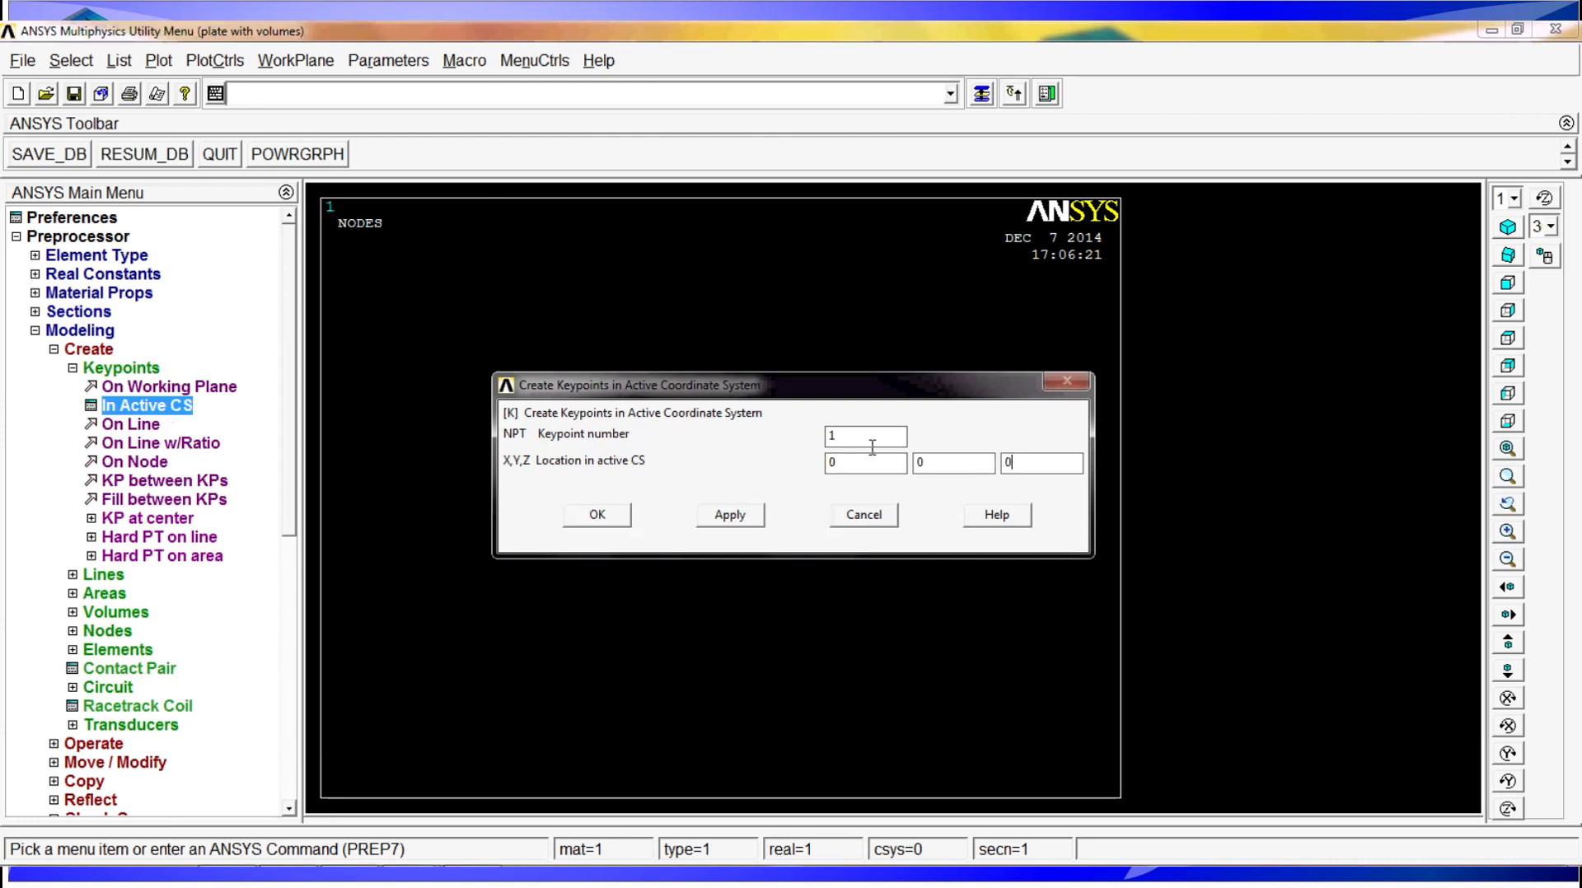
pyautogui.moveTo(759, 387); pyautogui.dragTo(742, 261)
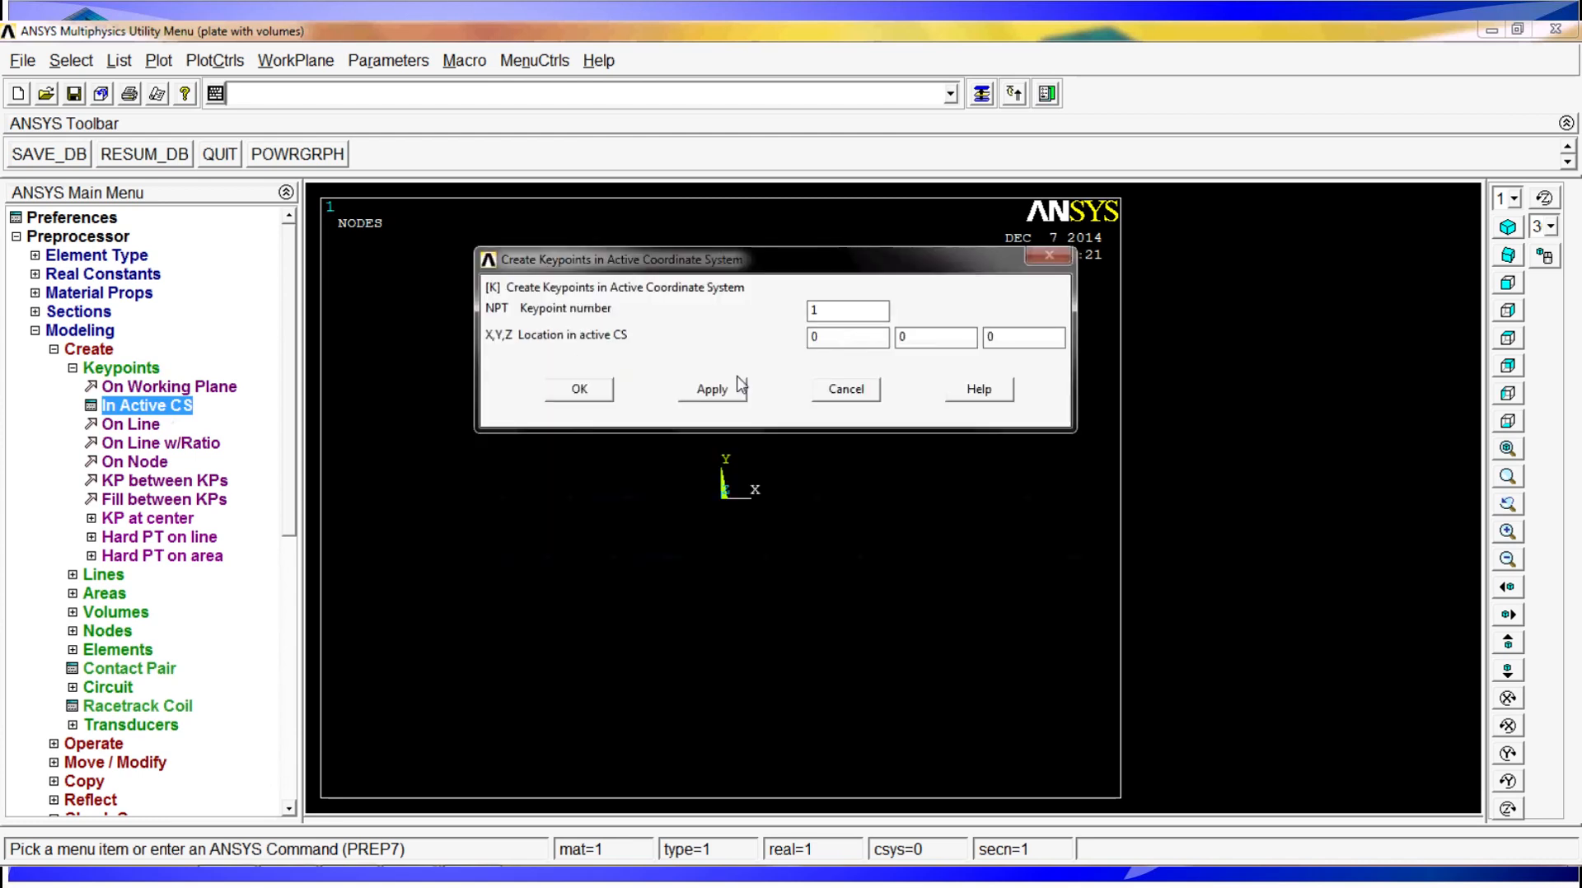
pyautogui.click(721, 389)
# Create keypoint 2 in the active coordinate system at location 1, 0, 0
pyautogui.press('Tab')
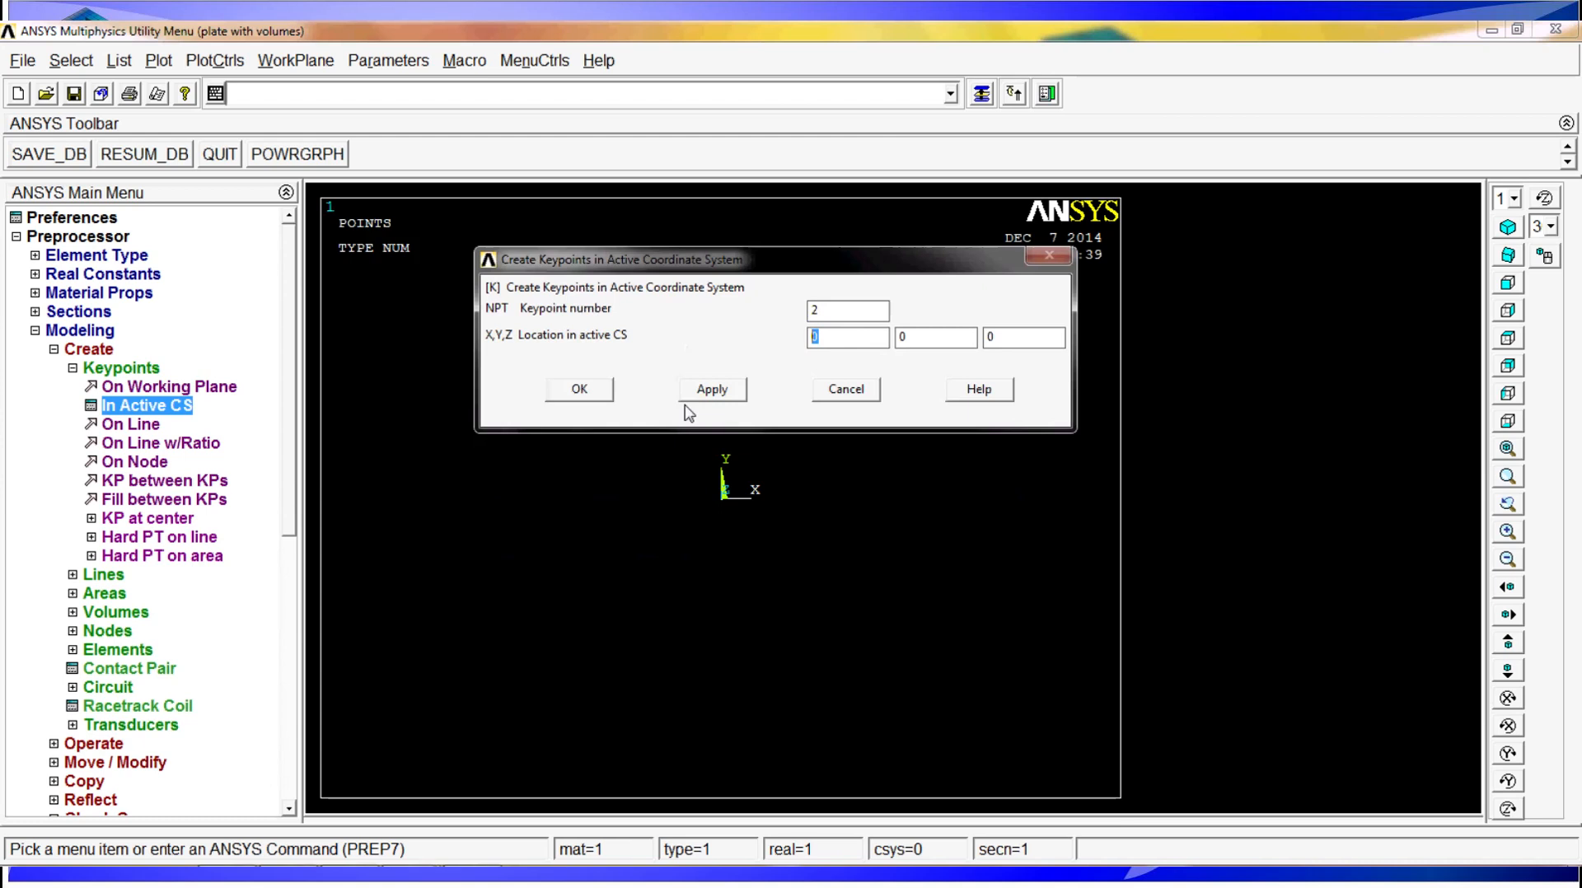
pyautogui.write('1')
pyautogui.click(725, 394)
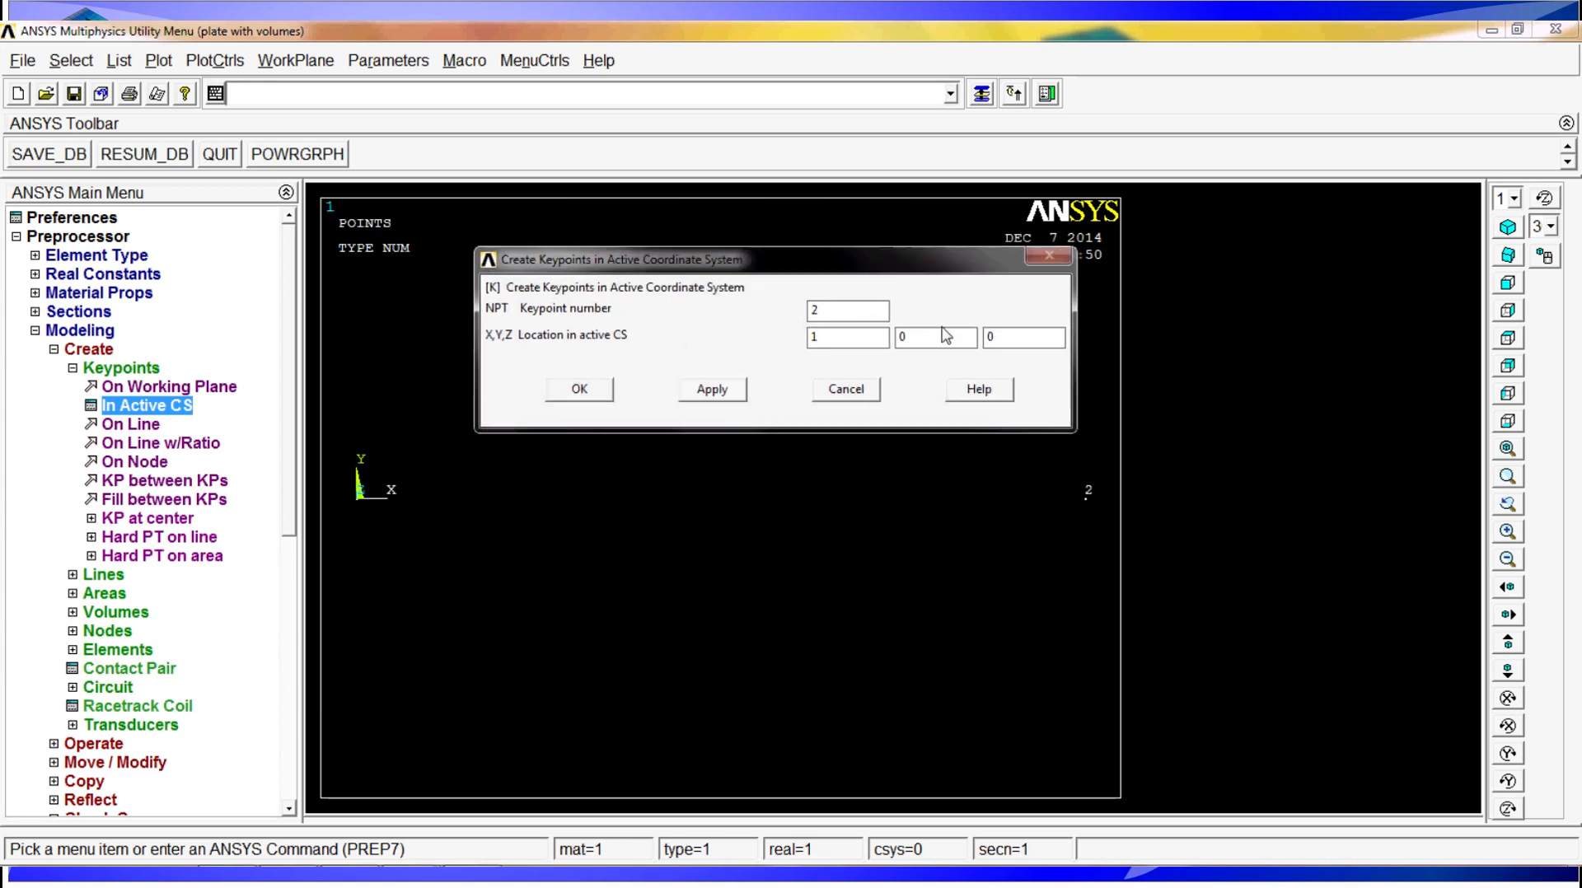
# Create keypoint 3 in the active coordinate system at location 1, 0, 1
pyautogui.moveTo(829, 310); pyautogui.dragTo(610, 320)
pyautogui.write('3')
pyautogui.doubleClick(1028, 346)
pyautogui.write('1')
pyautogui.click(714, 394)
# Create keypoint 4 at location 0, 0, 1 and show the model in isometric view
pyautogui.doubleClick(836, 311)
pyautogui.write('4')
pyautogui.doubleClick(862, 344)
pyautogui.write('0')
pyautogui.click(564, 392)
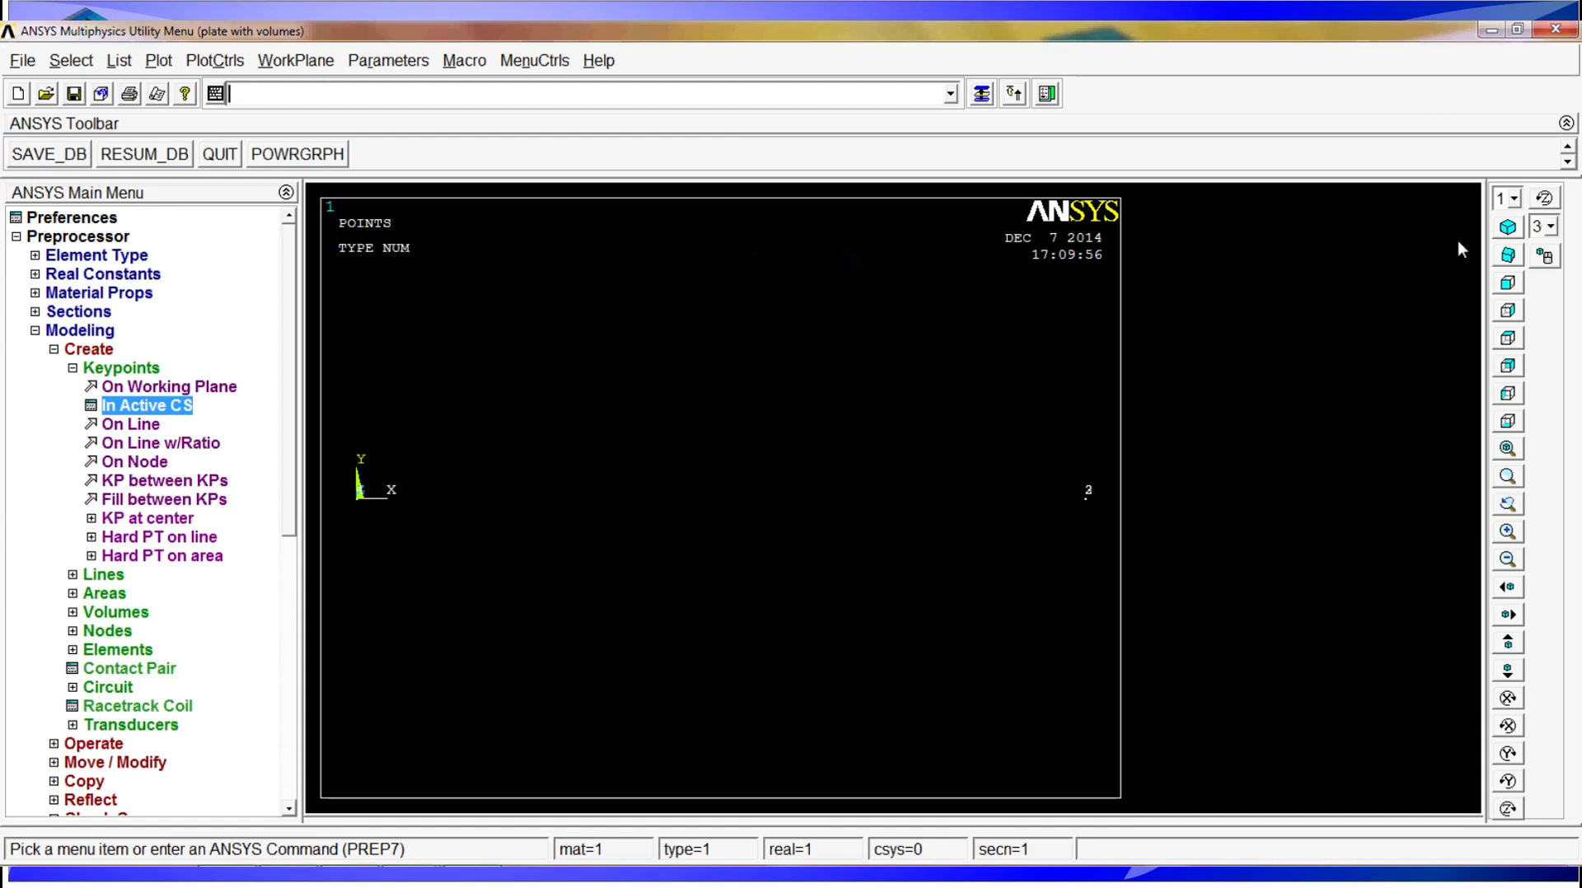
pyautogui.click(1508, 227)
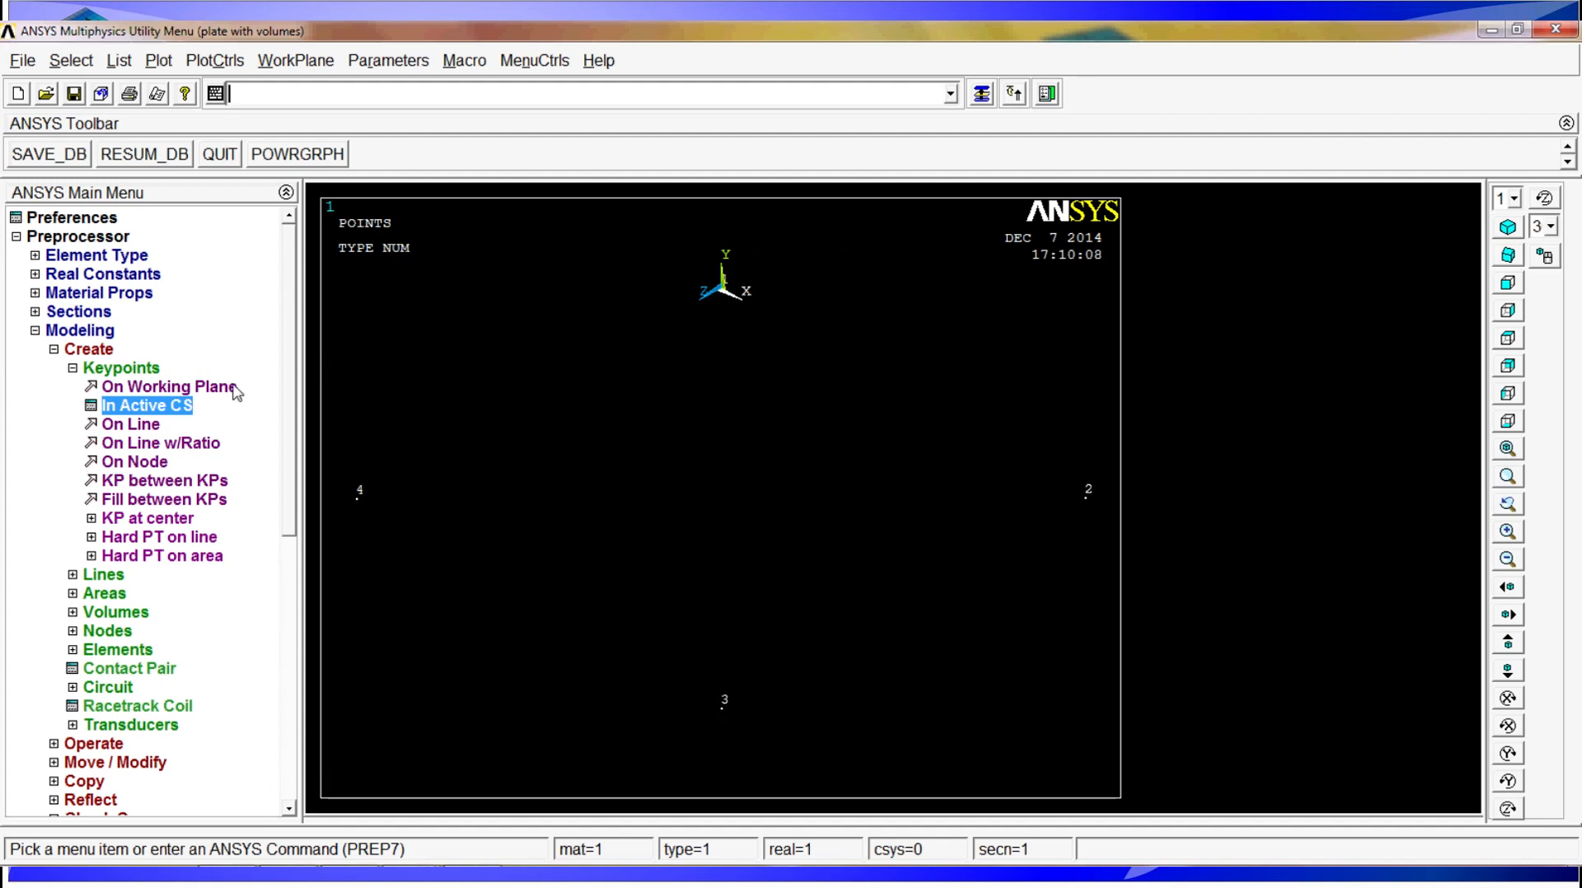
# Create an arbitrary area through keypoints 1, 2, 3 and 4
pyautogui.click(155, 368)
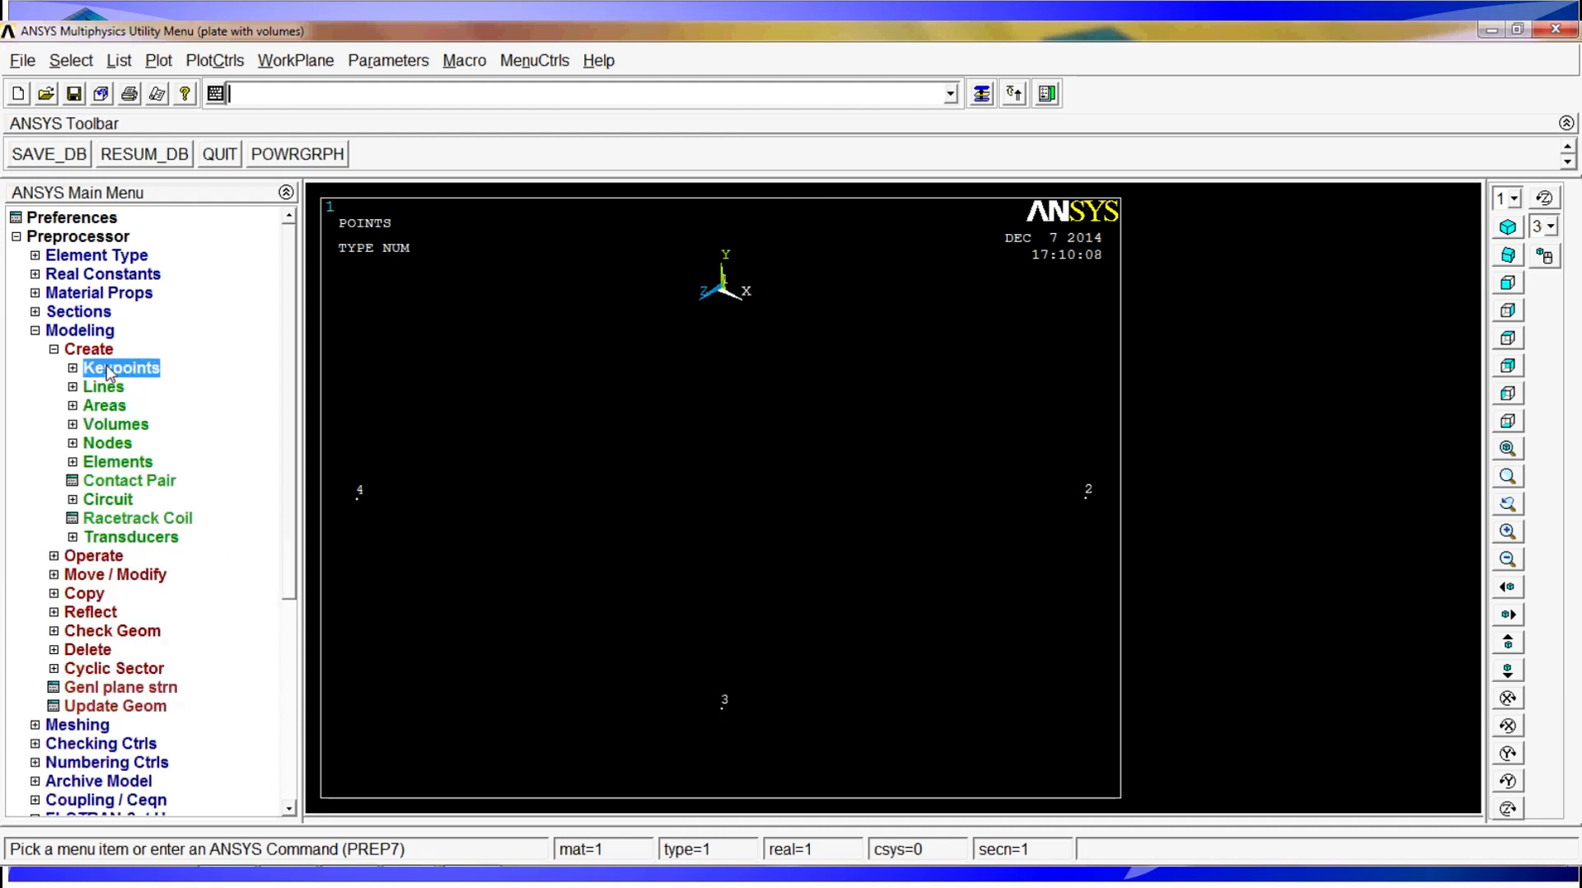
pyautogui.click(102, 406)
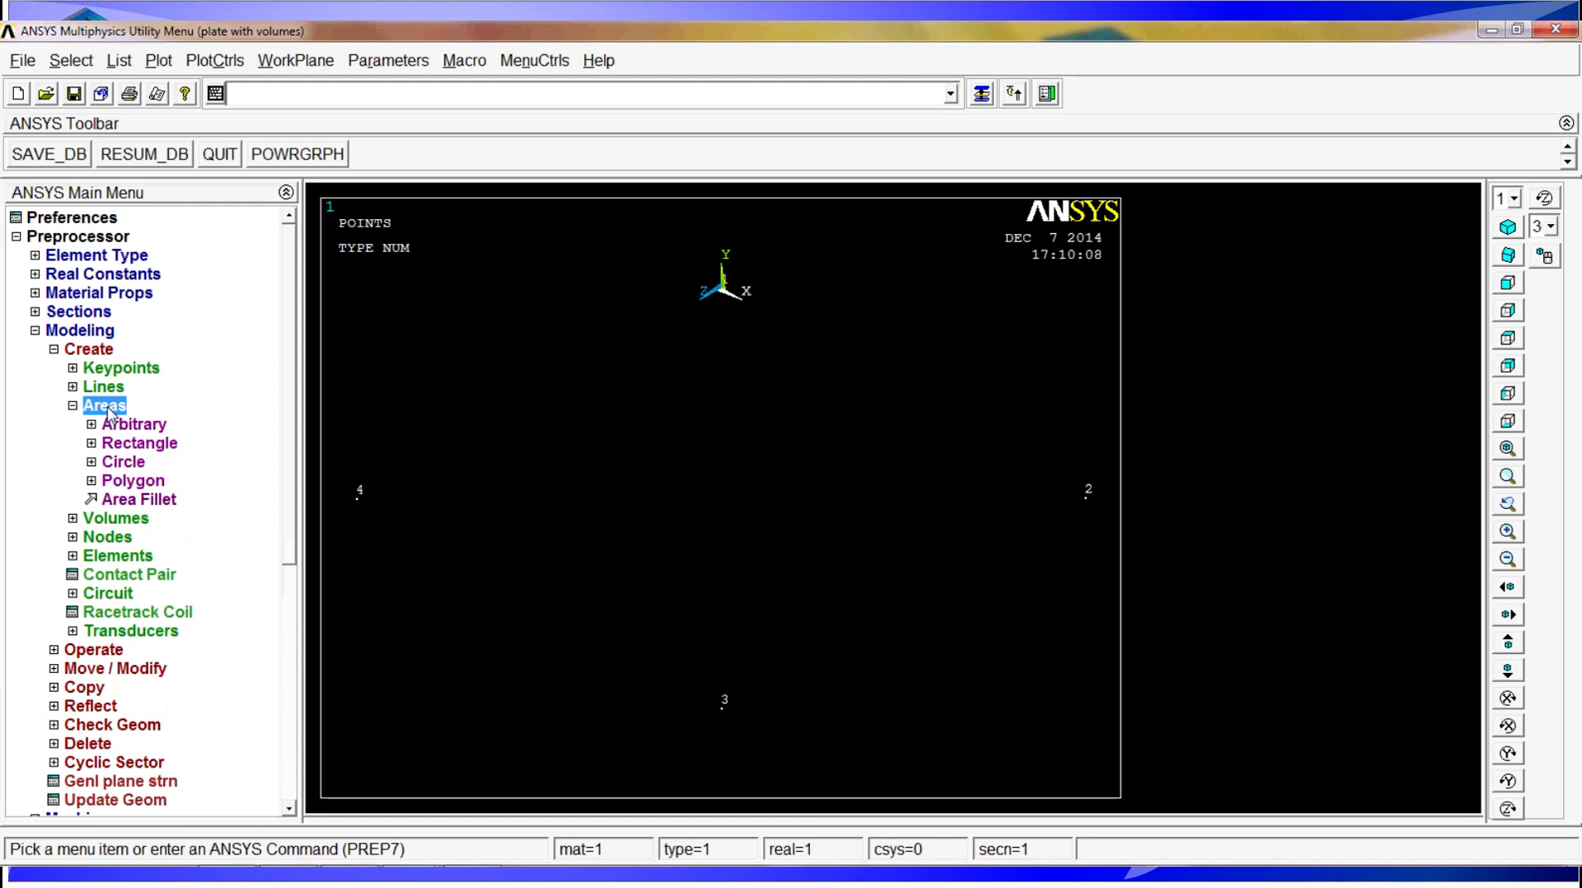
pyautogui.click(163, 427)
pyautogui.click(168, 443)
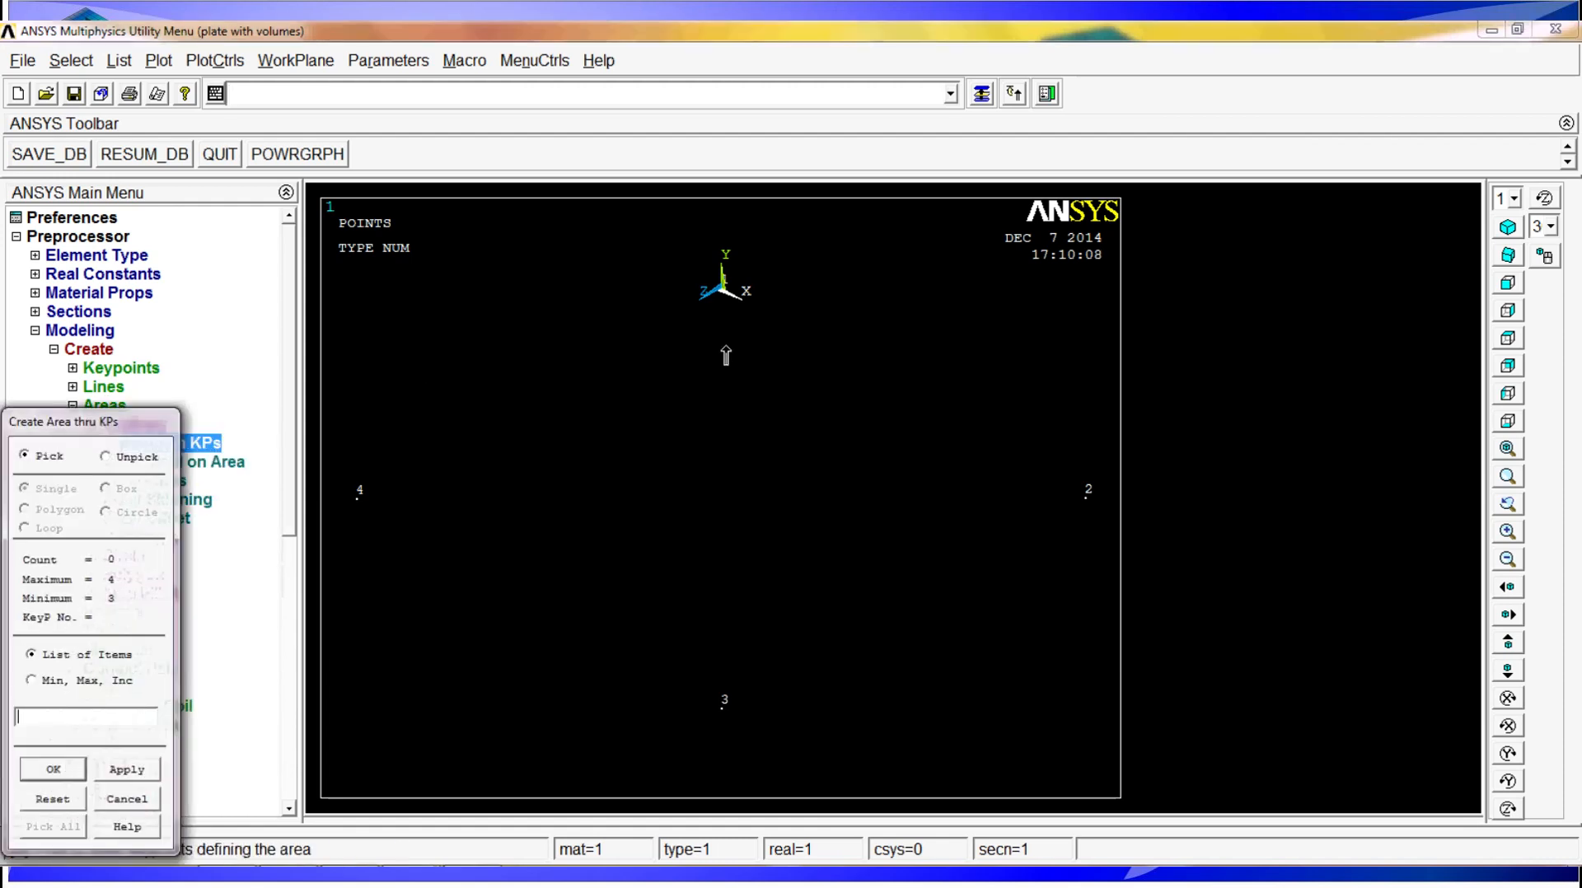
pyautogui.click(721, 313)
pyautogui.click(1087, 521)
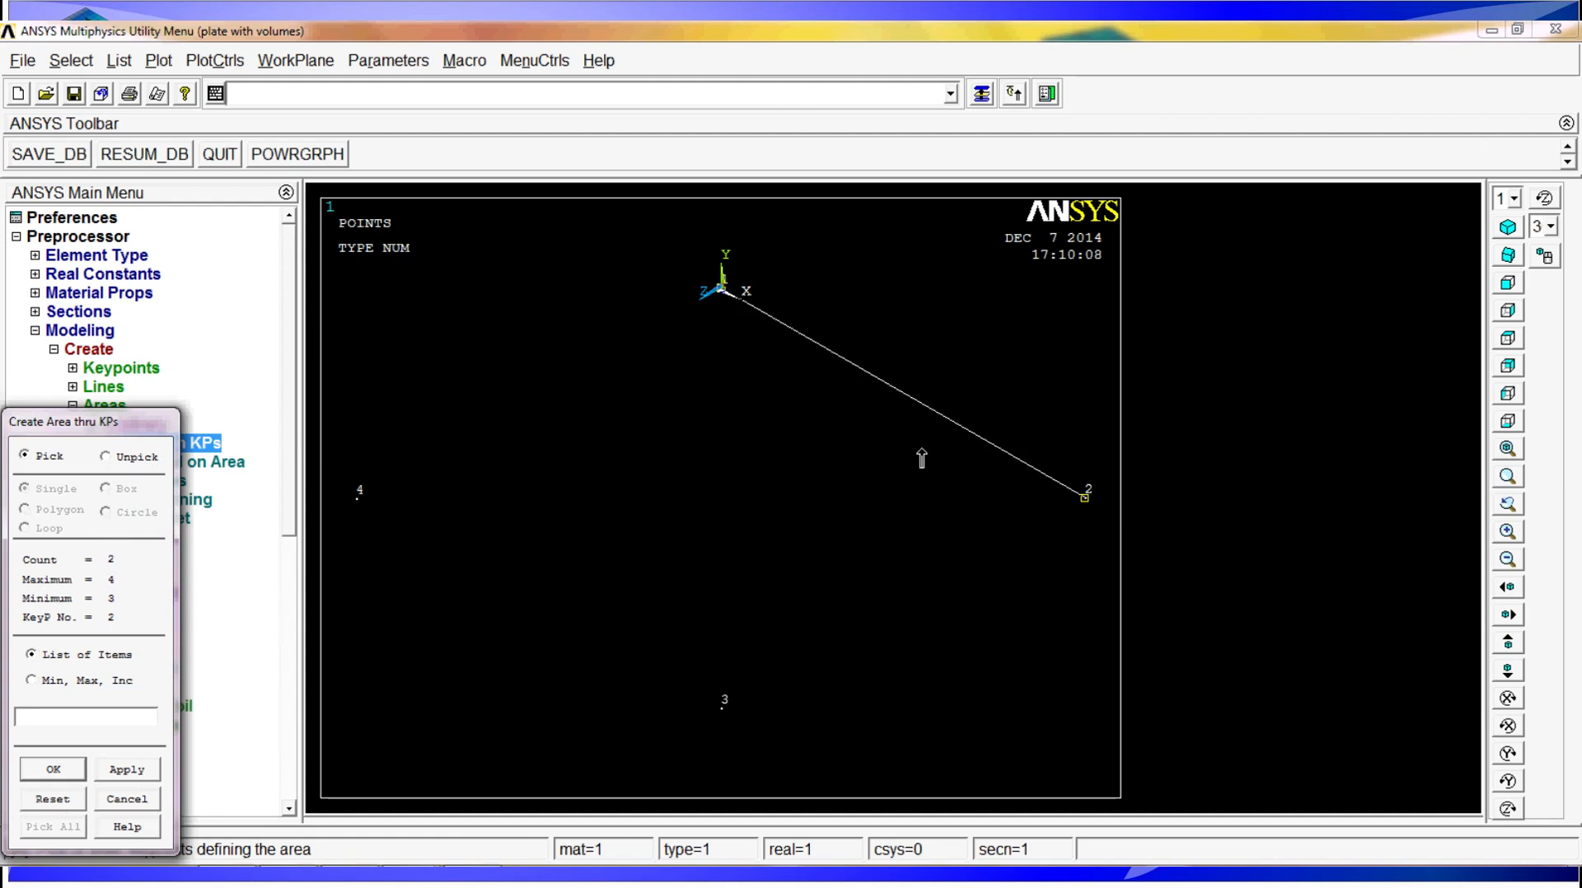
pyautogui.click(740, 718)
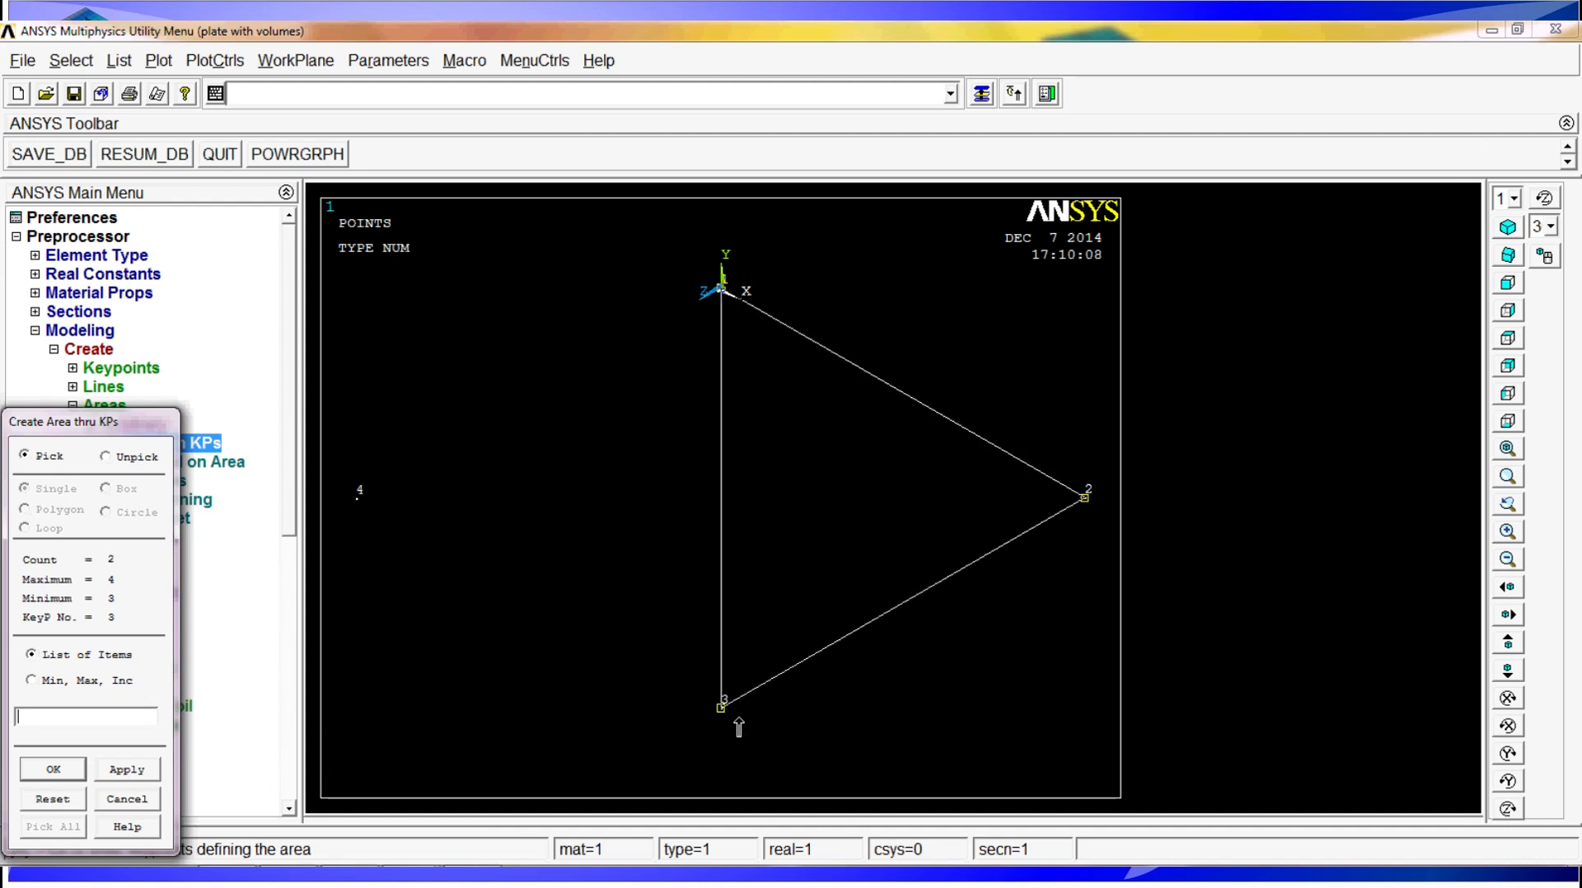
pyautogui.click(413, 553)
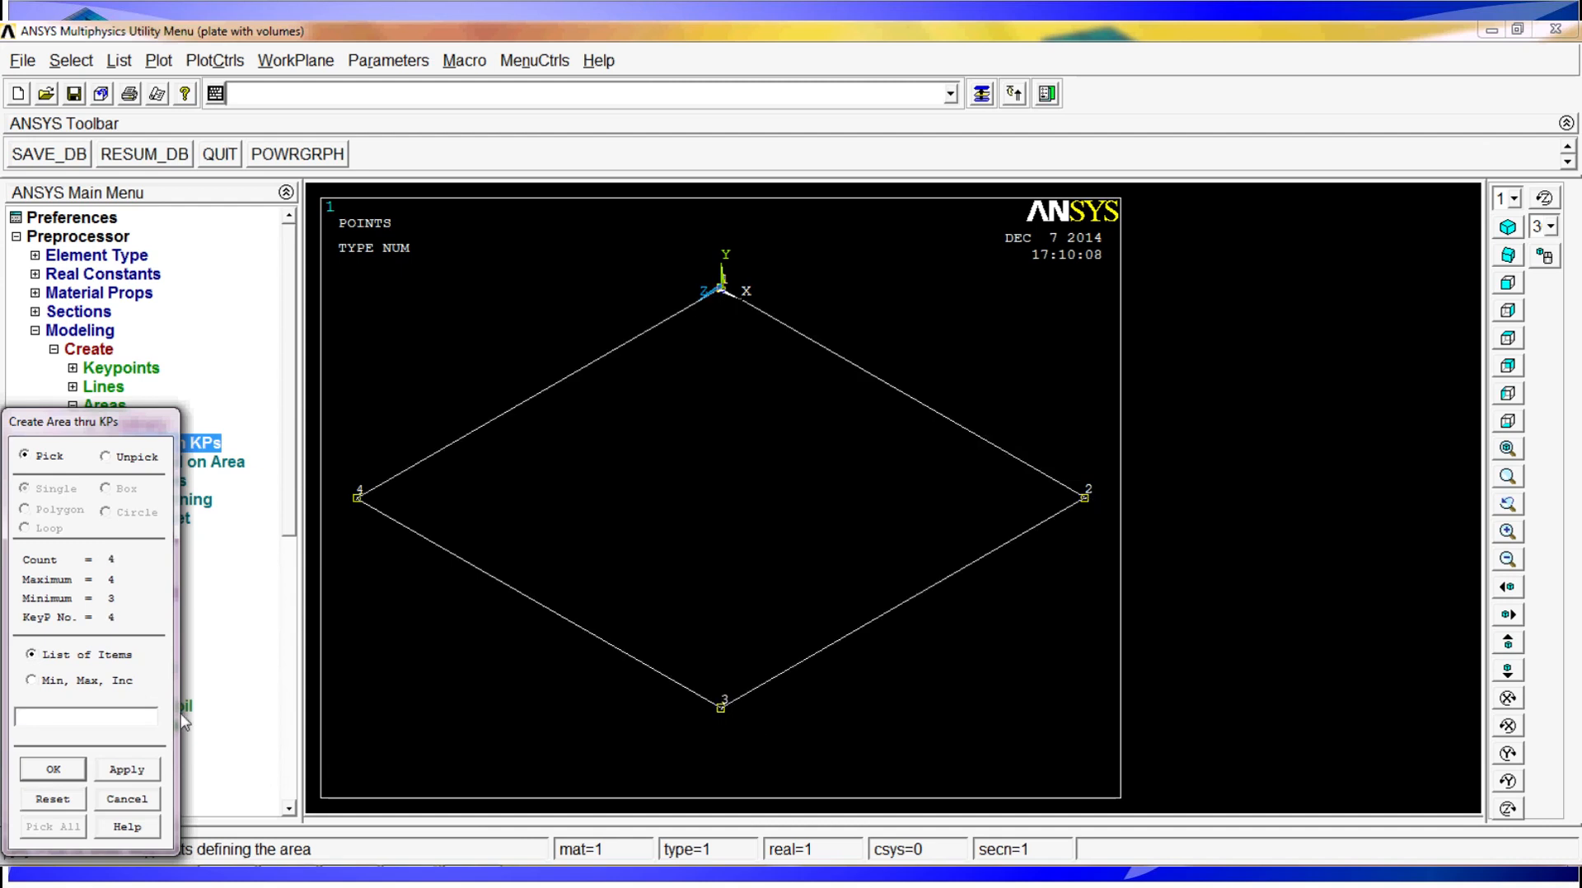
pyautogui.click(53, 770)
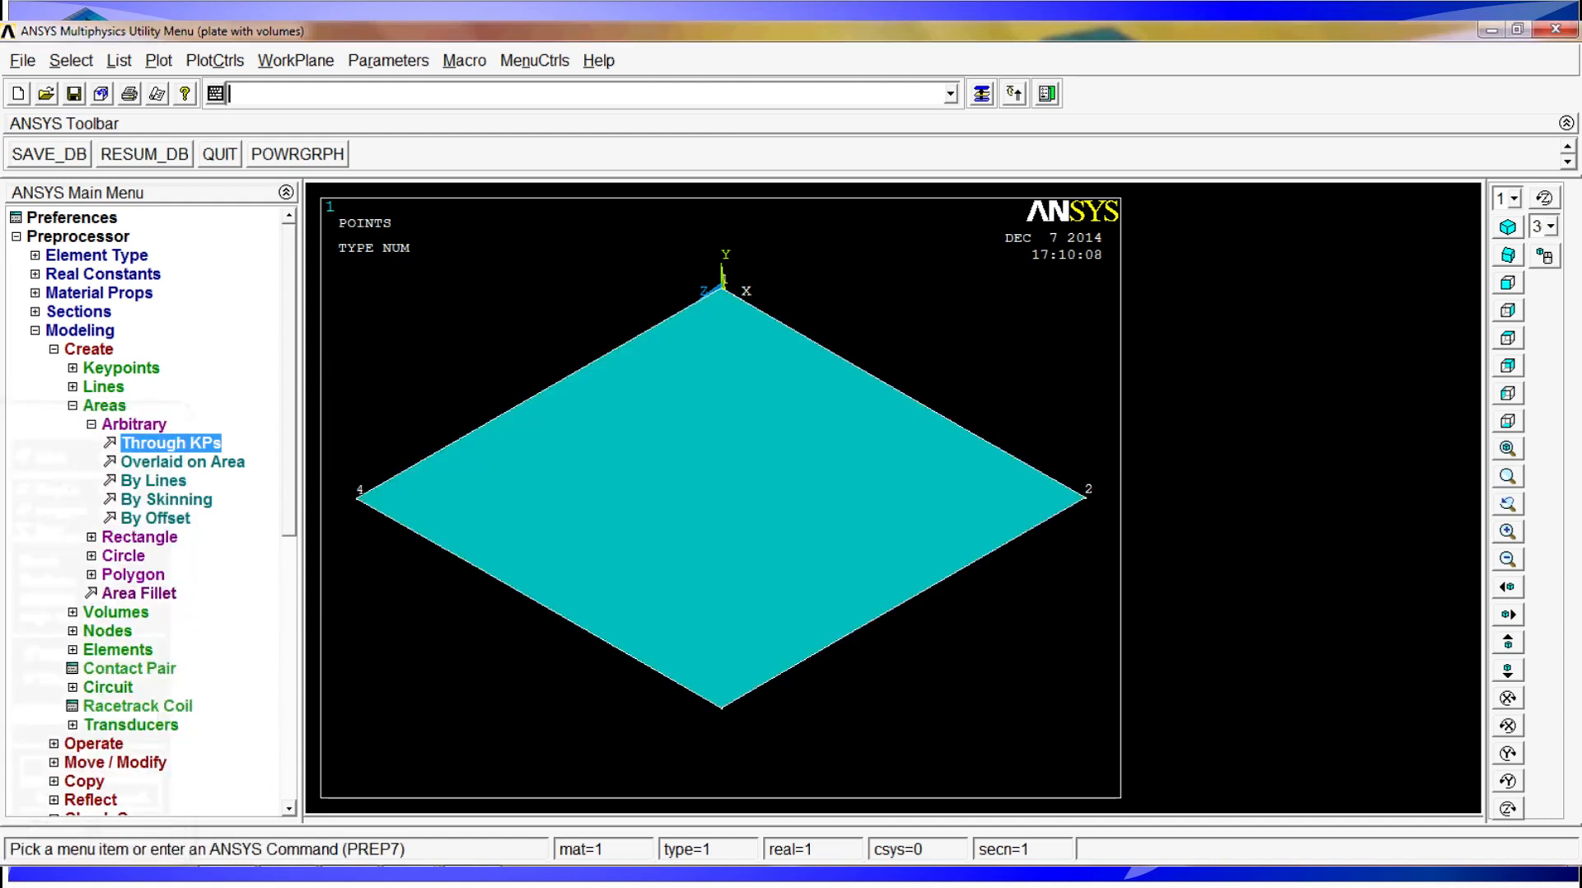
# Plot the model's areas in place of the keypoints
pyautogui.scroll(-1, 843, 497)
pyautogui.scroll(1, 813, 511)
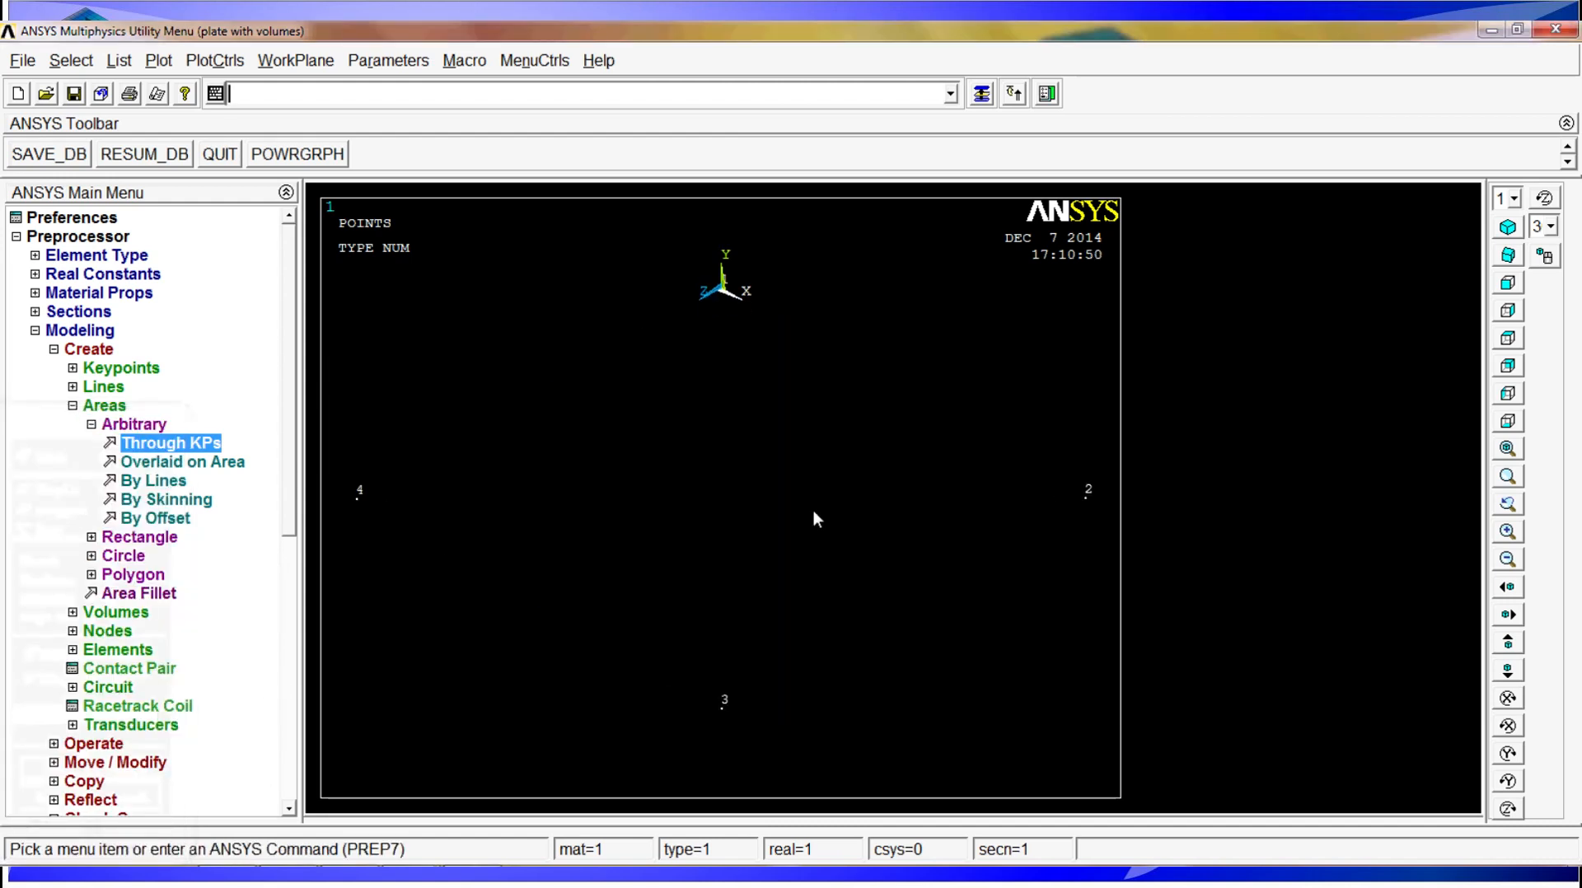
pyautogui.scroll(-1, 813, 511)
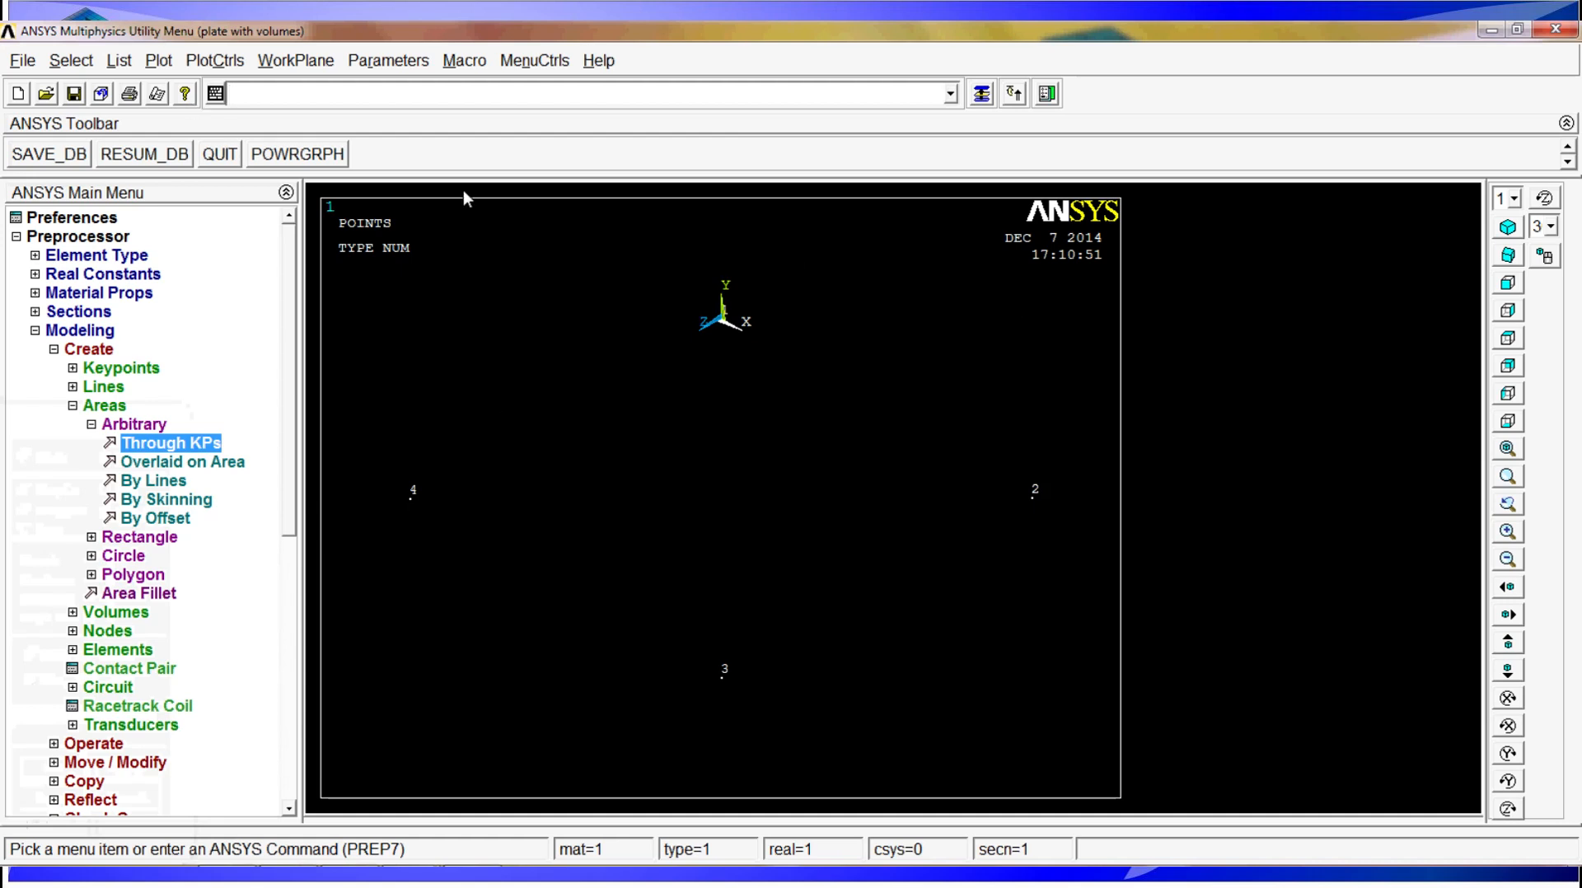
pyautogui.click(158, 61)
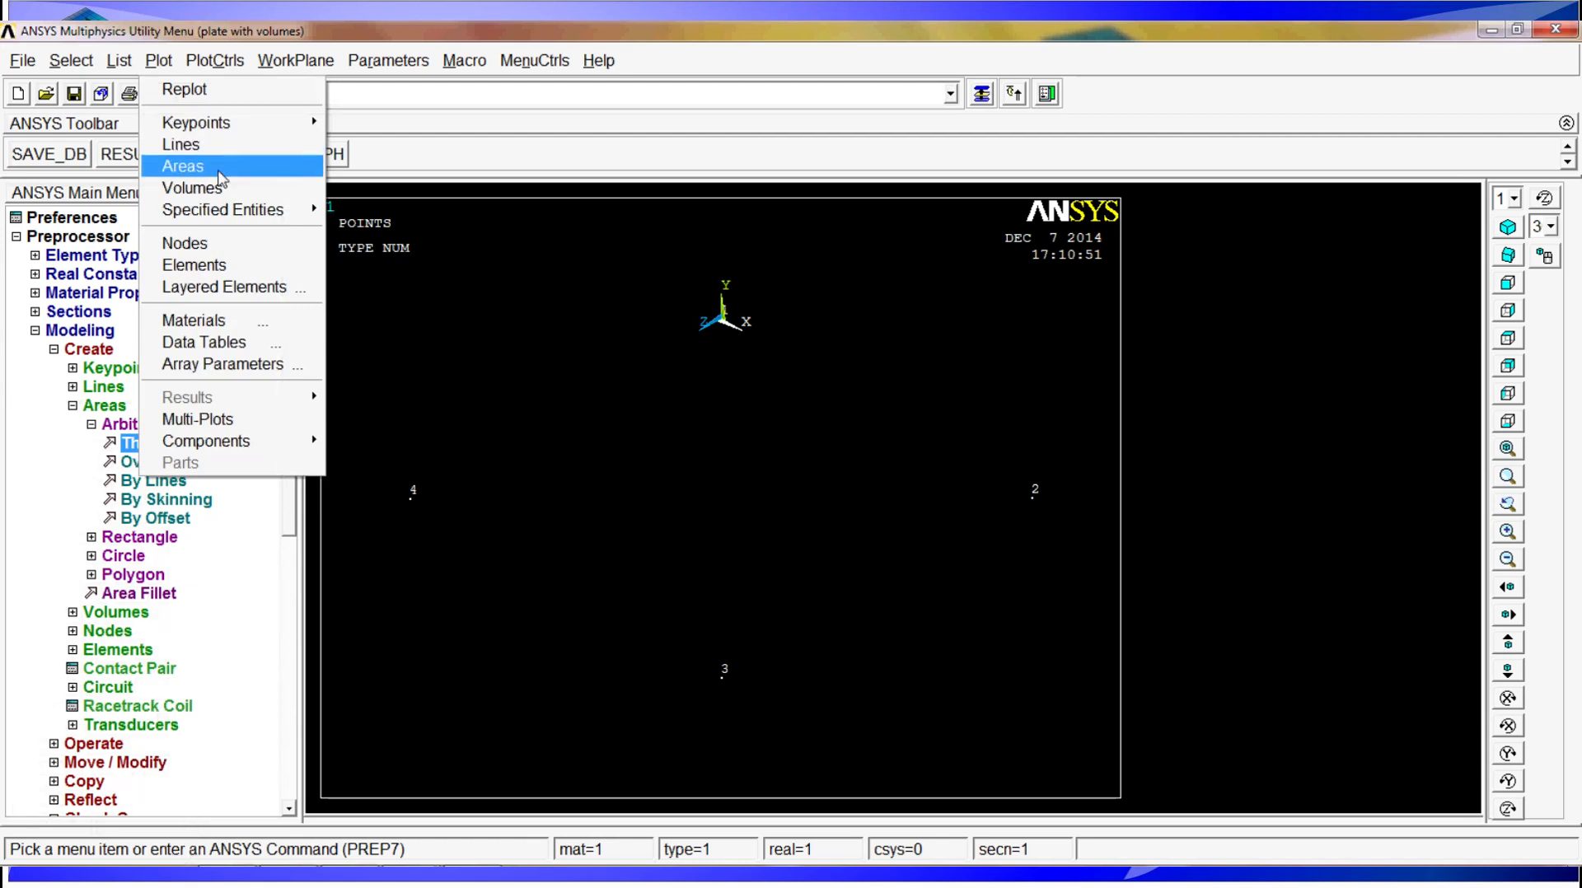
pyautogui.click(262, 170)
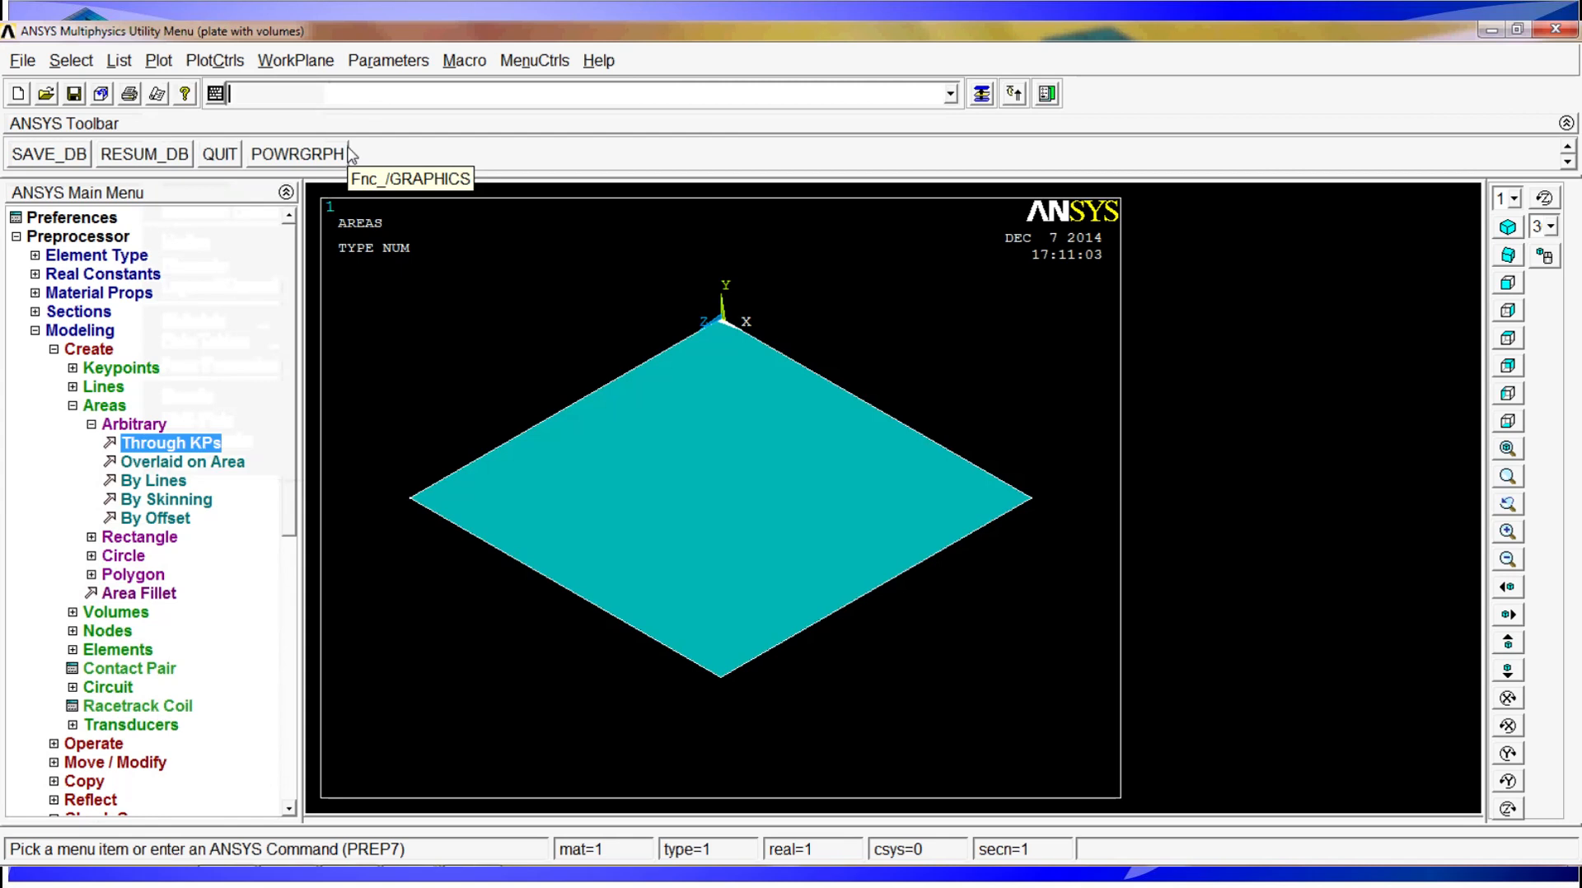
# Plot all entities together with the gplot command and inspect the area's corner at keypoint 2
pyautogui.write('g')
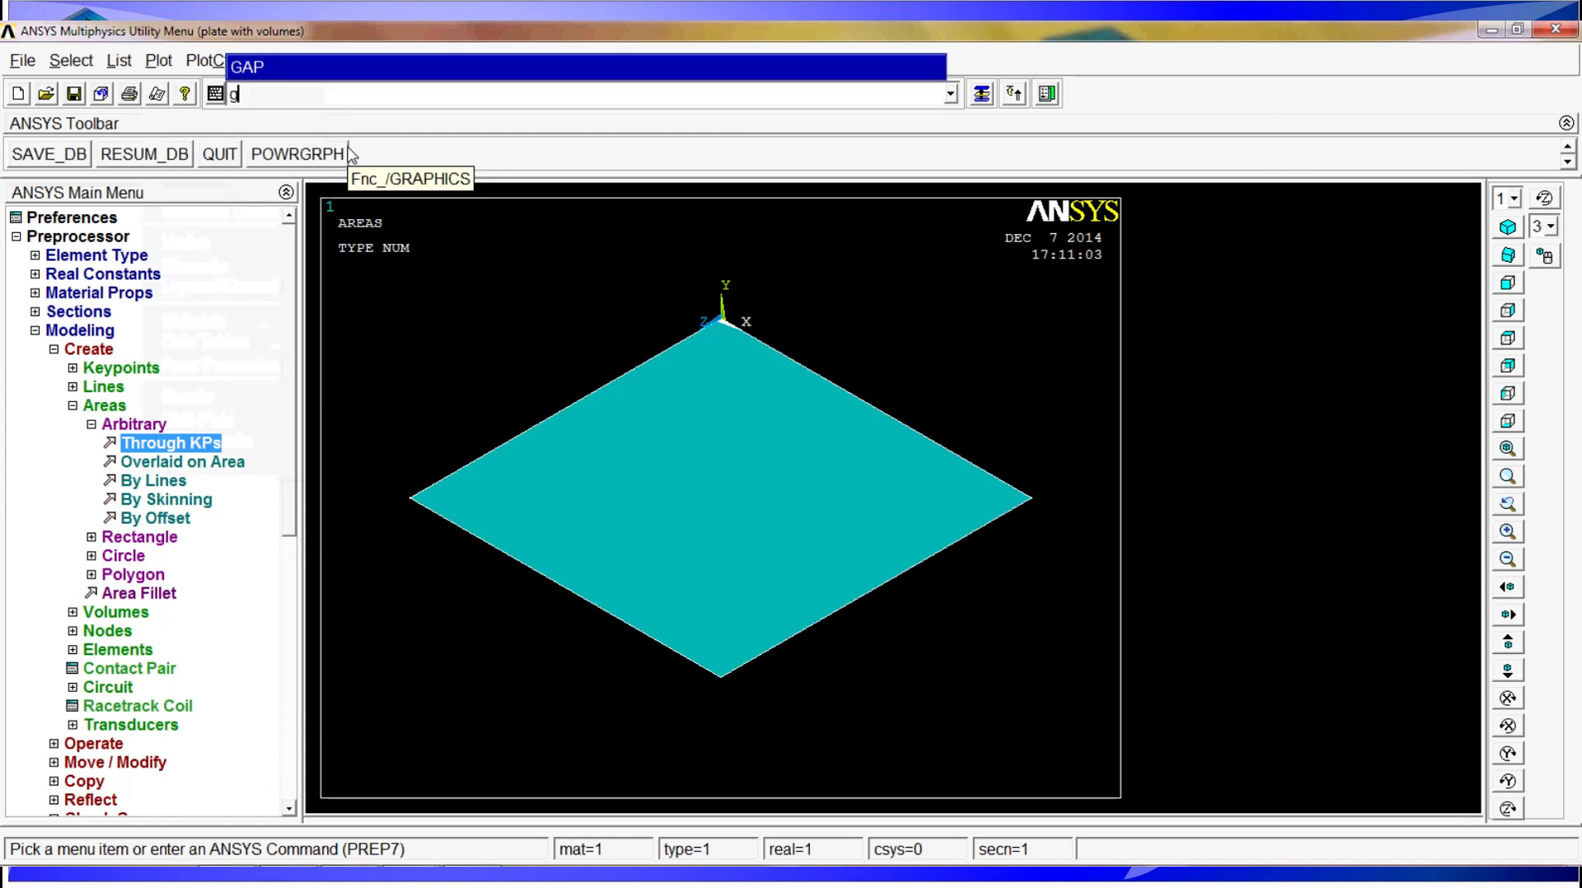
pyautogui.write('plot')
pyautogui.press('Return')
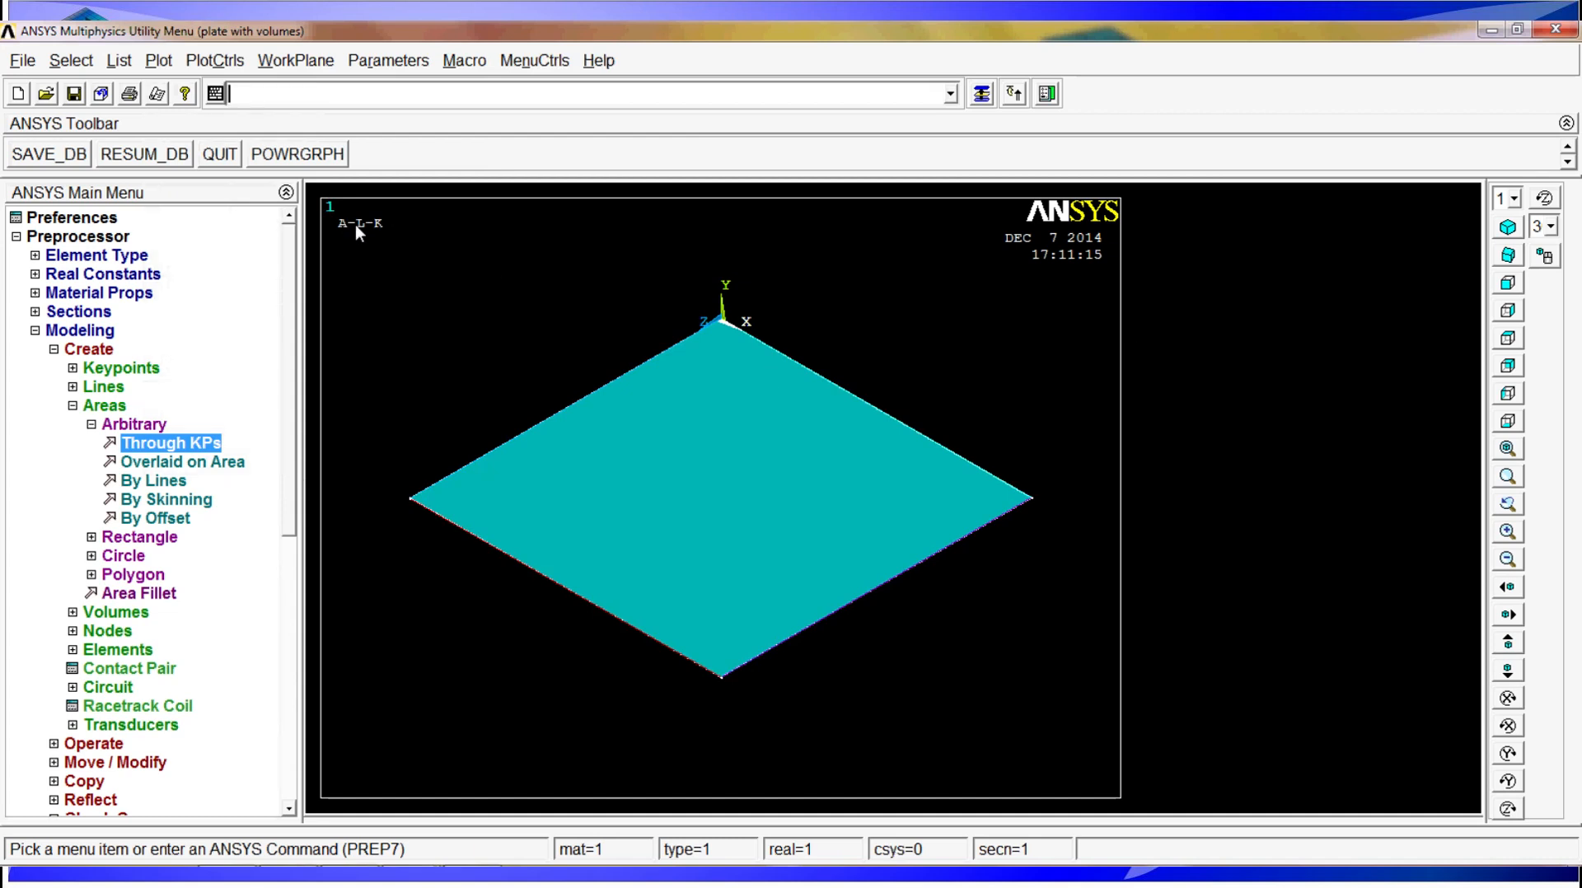
pyautogui.click(1524, 480)
pyautogui.click(1015, 493)
pyautogui.click(1046, 499)
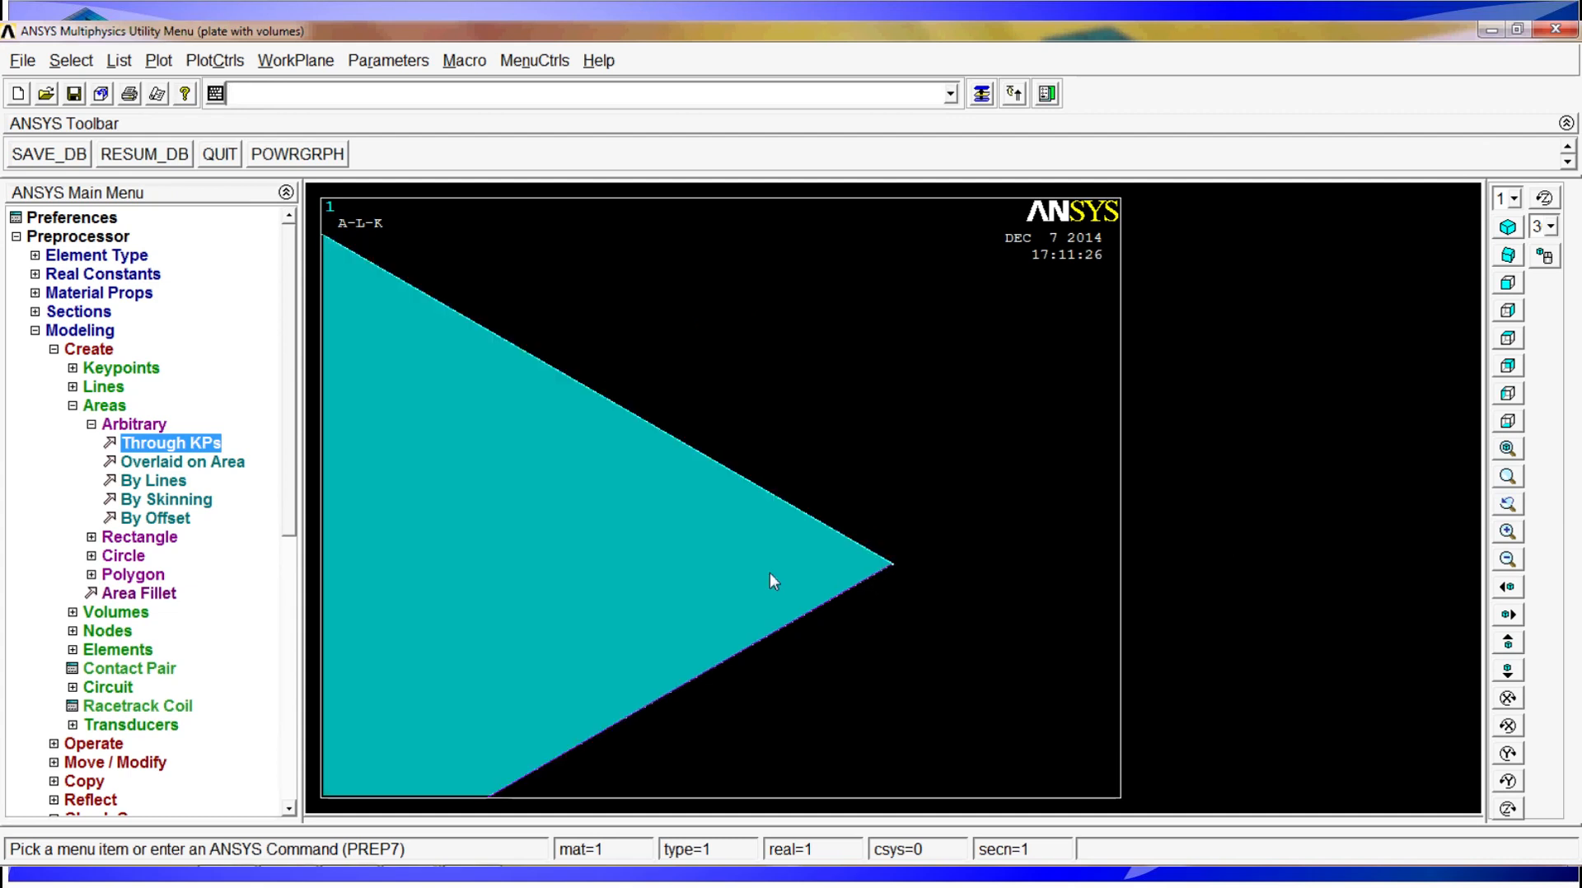
pyautogui.click(1508, 504)
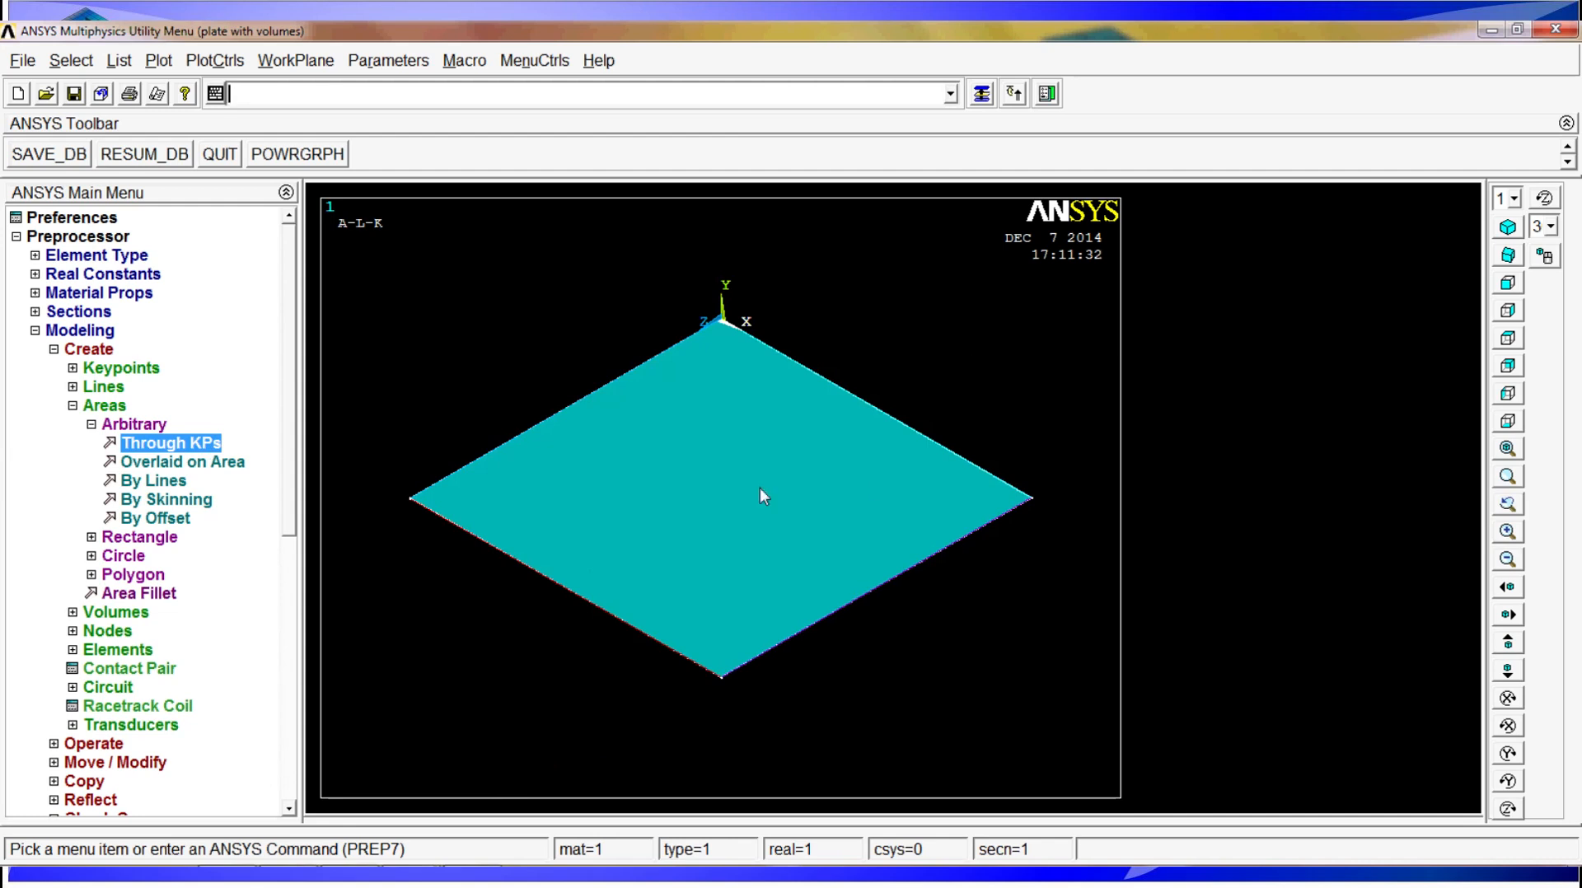
# Copy keypoint 1 with 2 copies including the original and a Y-offset of 3/1000, and check the new keypoint
pyautogui.click(93, 405)
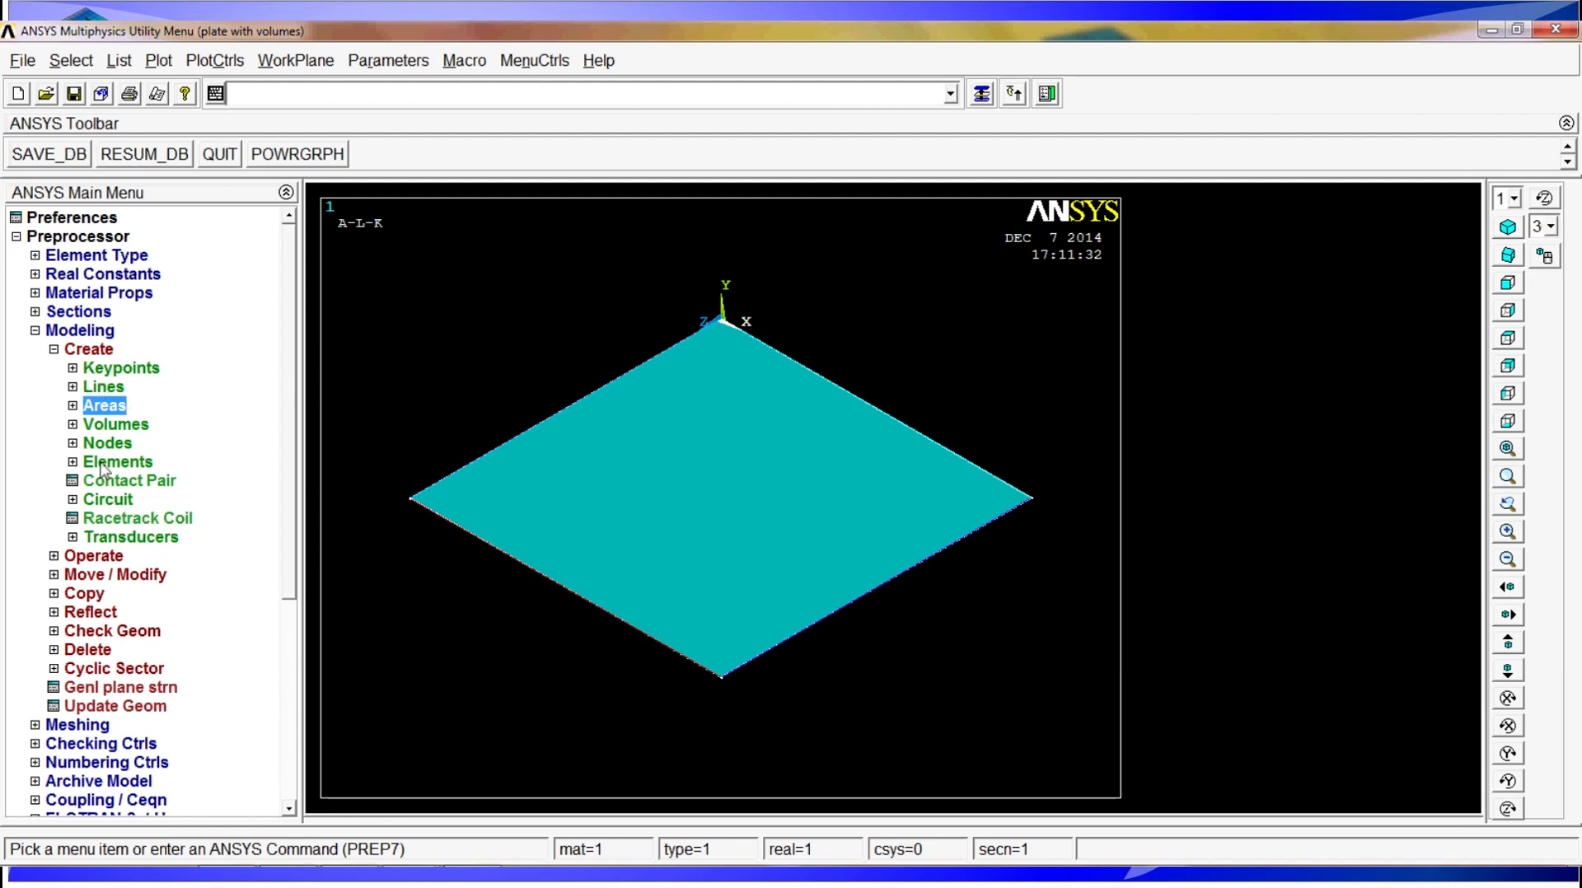
pyautogui.click(84, 593)
pyautogui.click(128, 435)
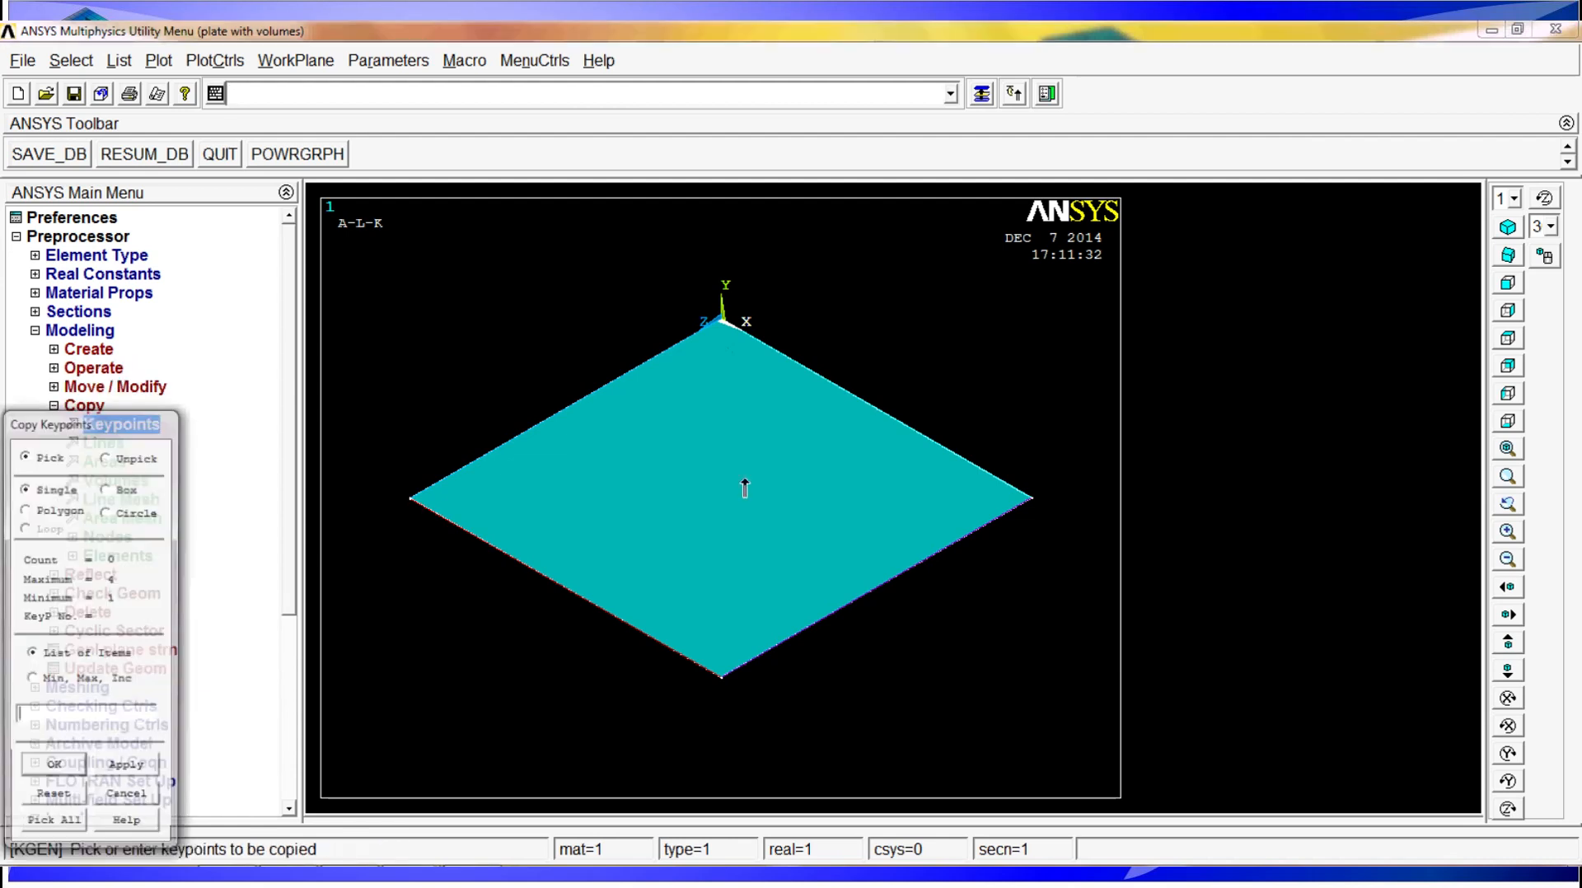
pyautogui.click(719, 321)
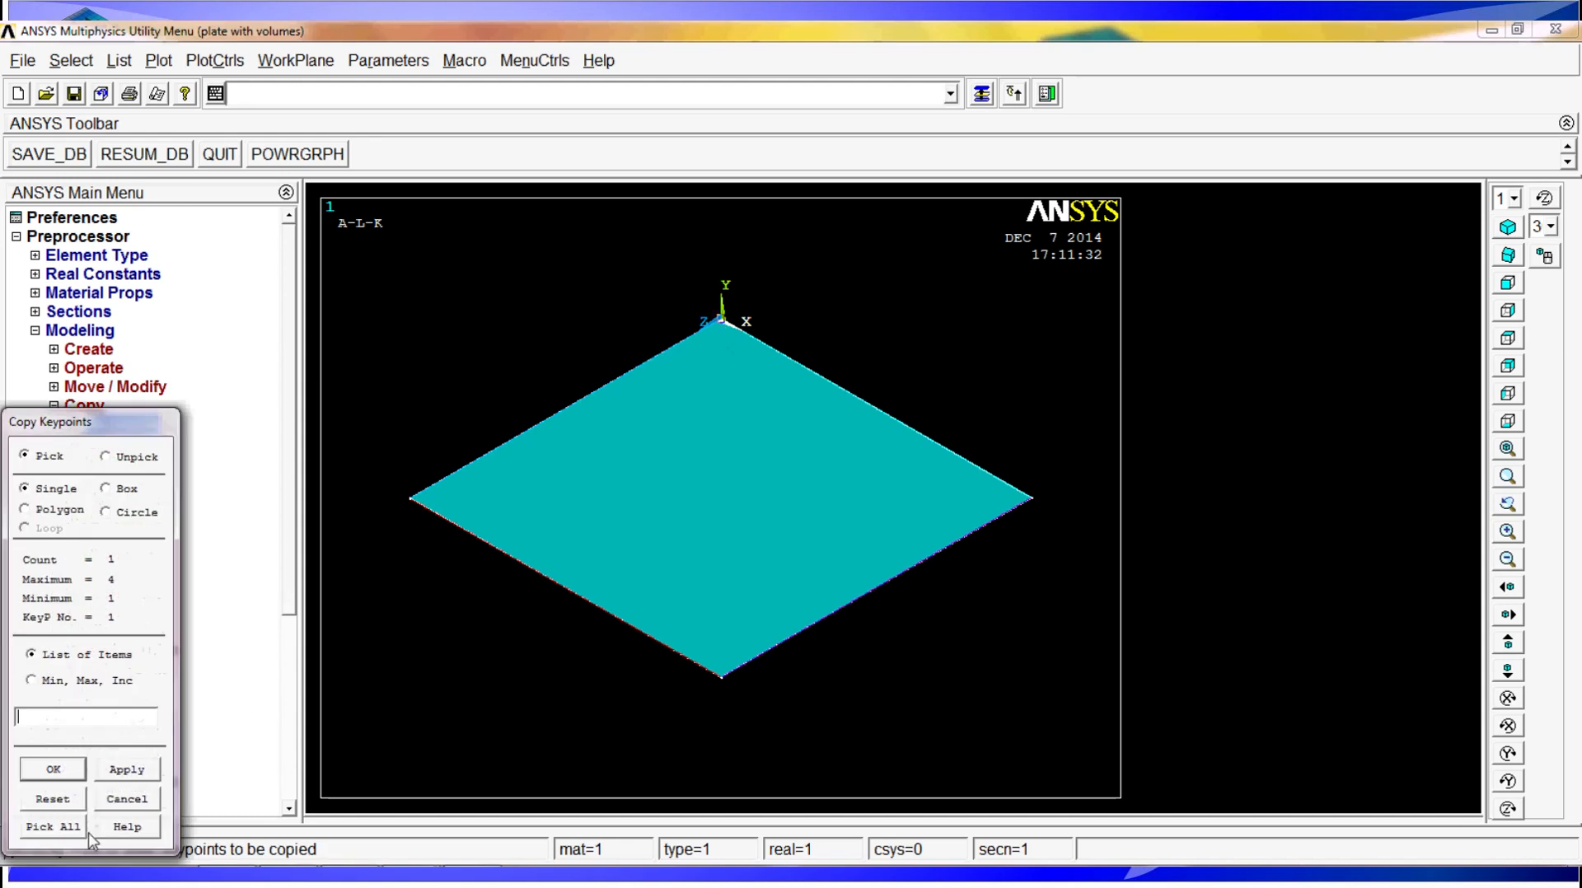
pyautogui.click(53, 769)
pyautogui.click(933, 446)
pyautogui.write('3/')
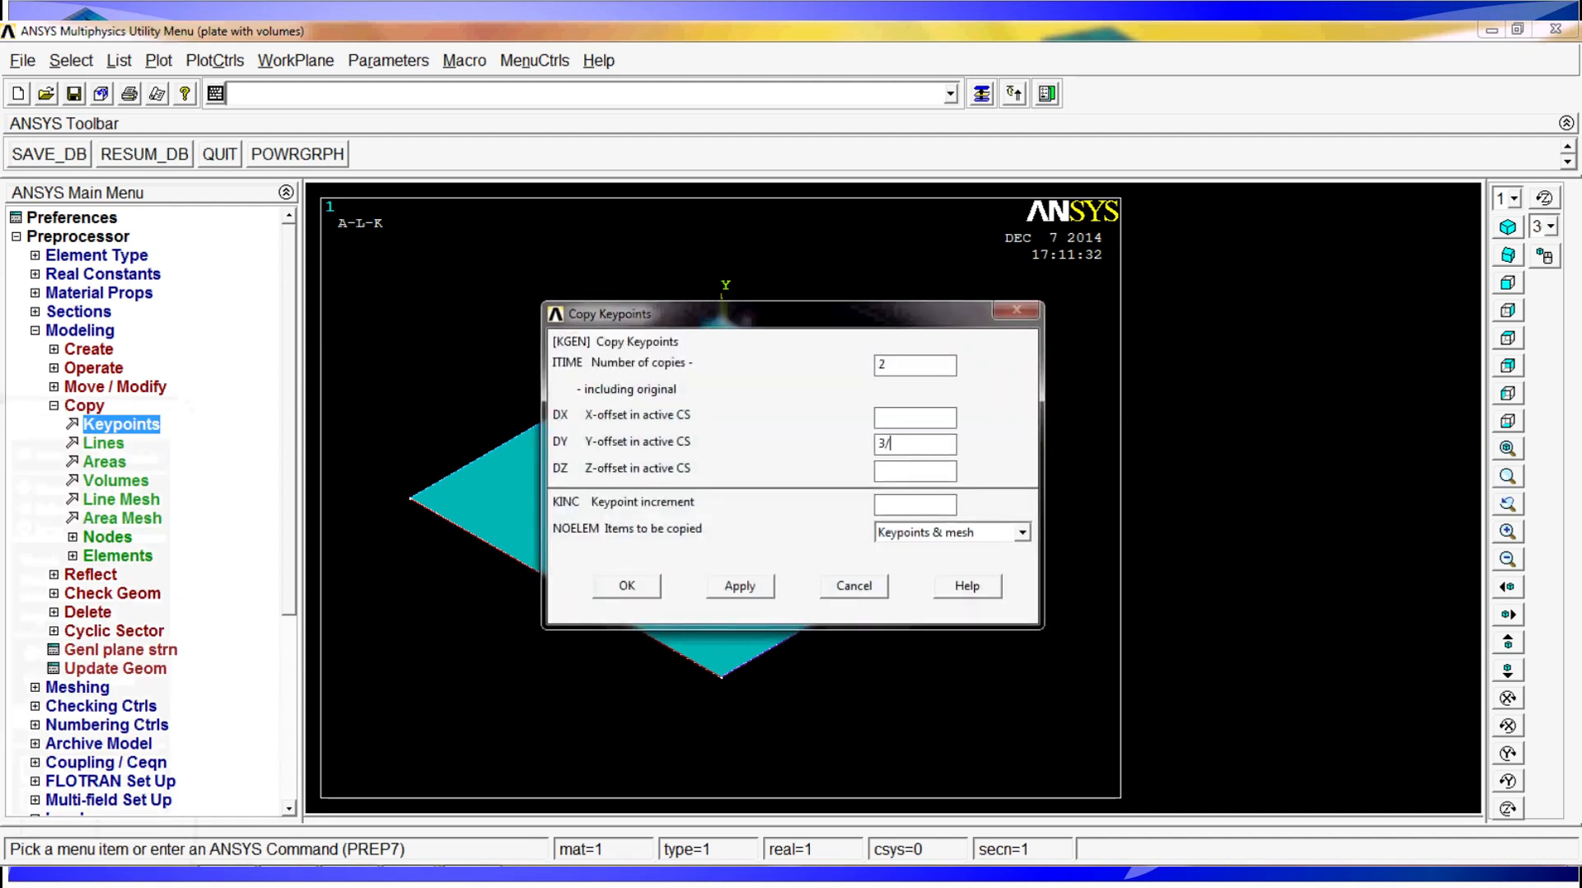
pyautogui.write('1000')
pyautogui.doubleClick(912, 447)
pyautogui.click(924, 444)
pyautogui.doubleClick(876, 444)
pyautogui.click(632, 586)
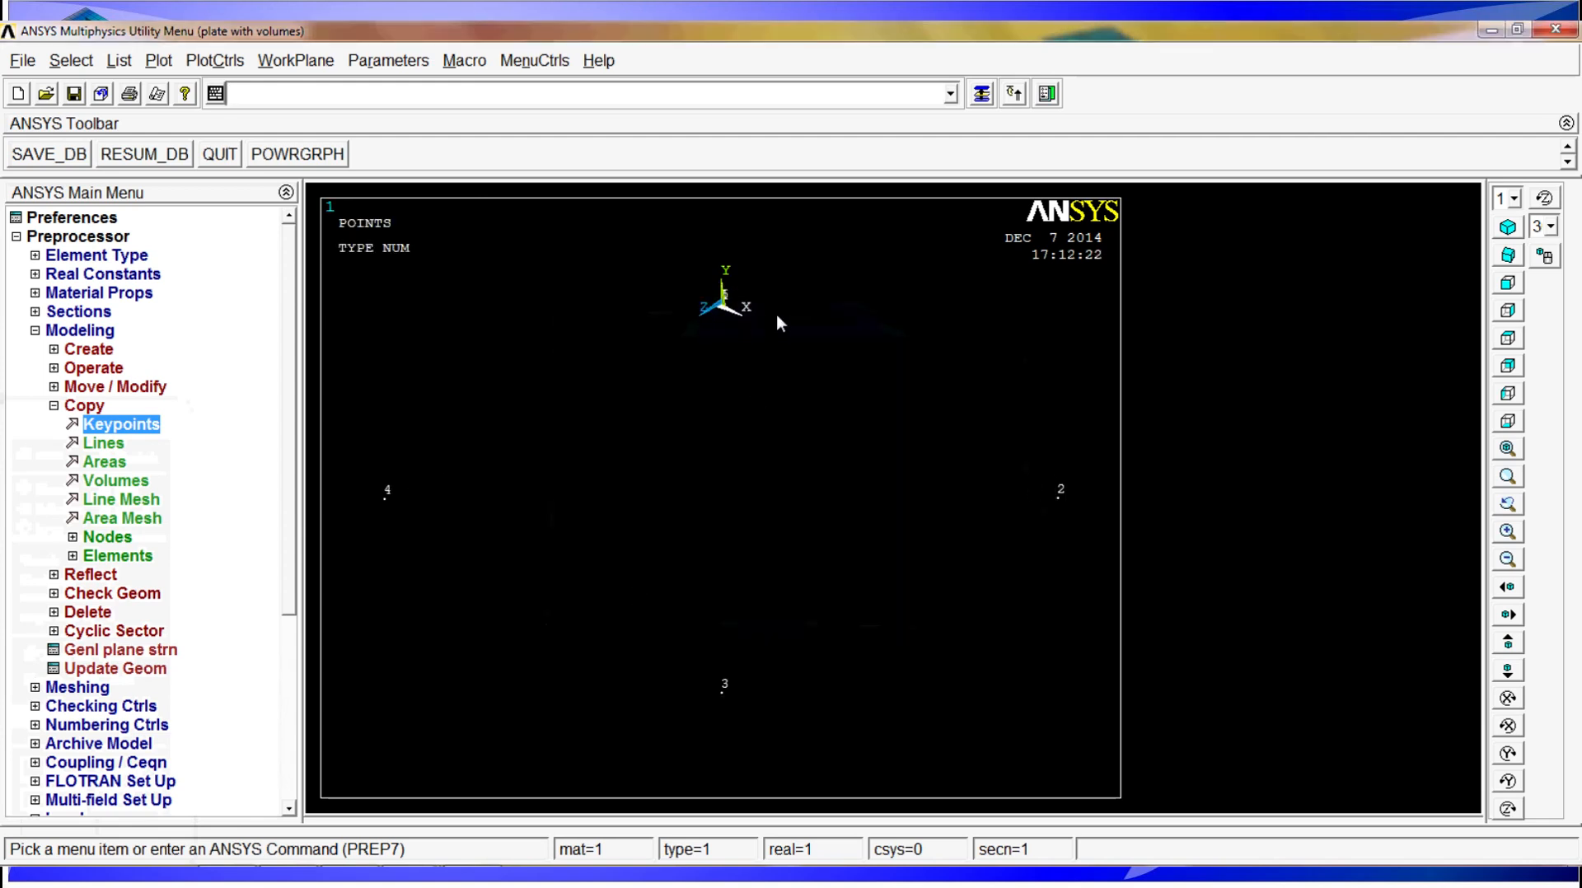
pyautogui.click(1511, 481)
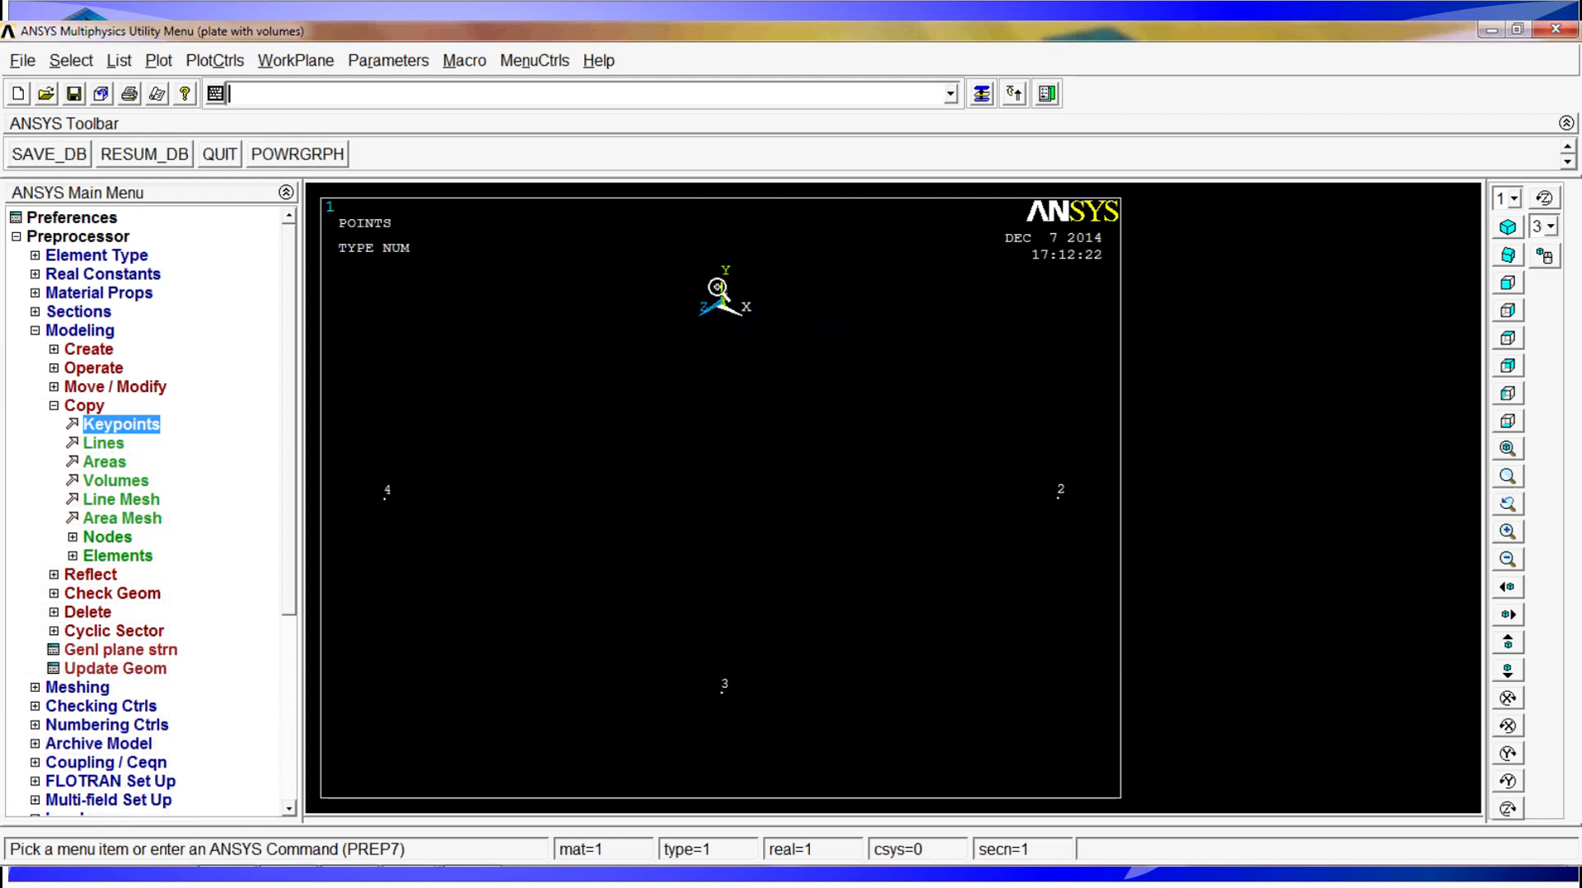
pyautogui.moveTo(717, 287); pyautogui.dragTo(735, 319)
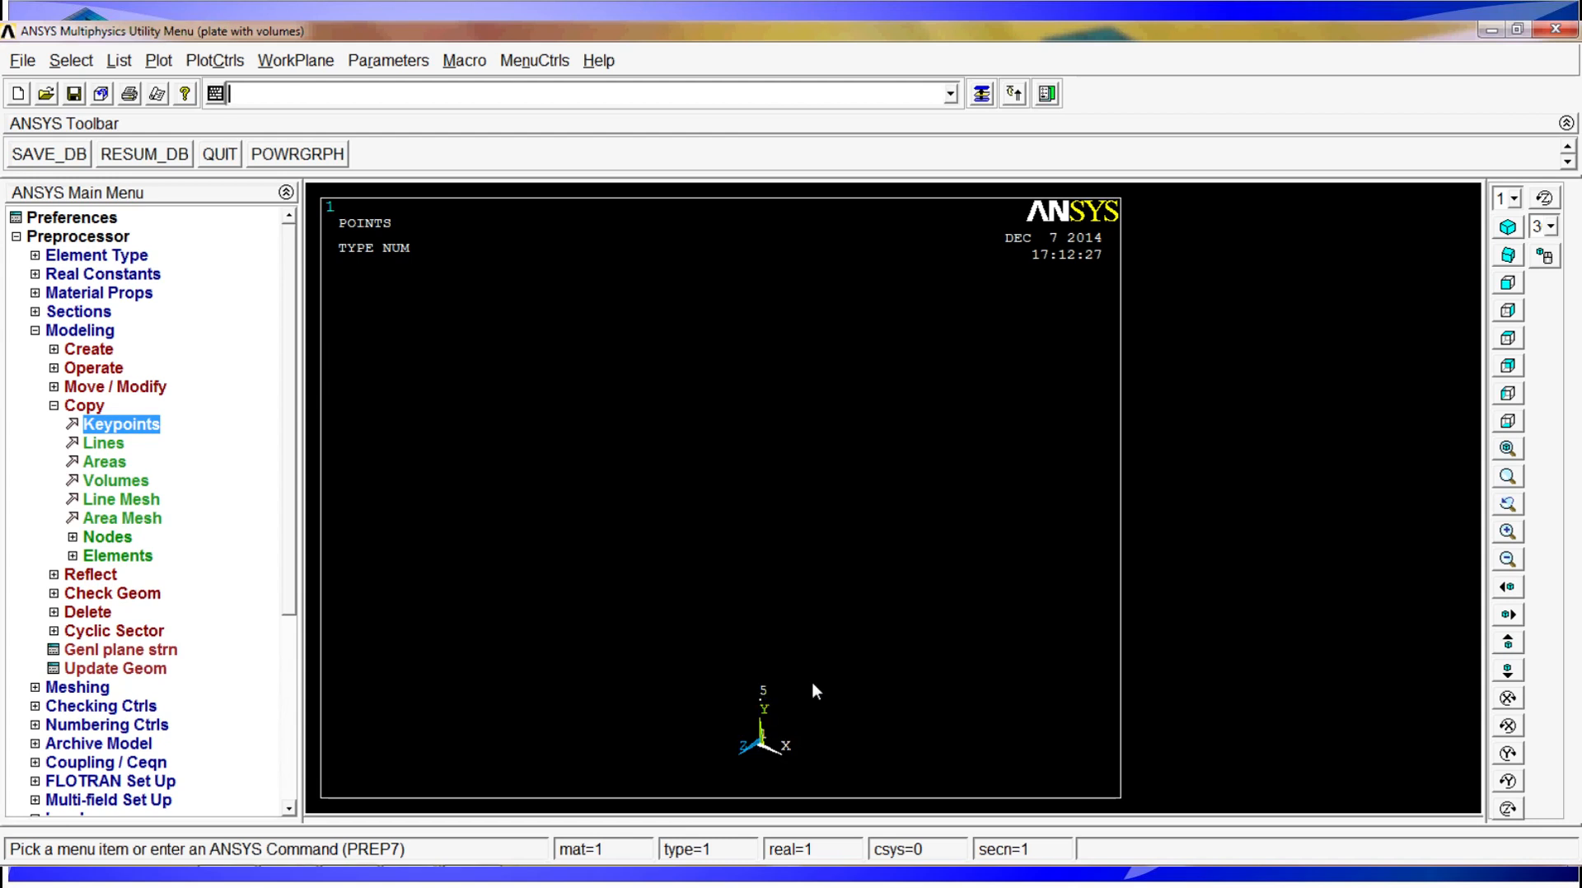
pyautogui.click(1509, 448)
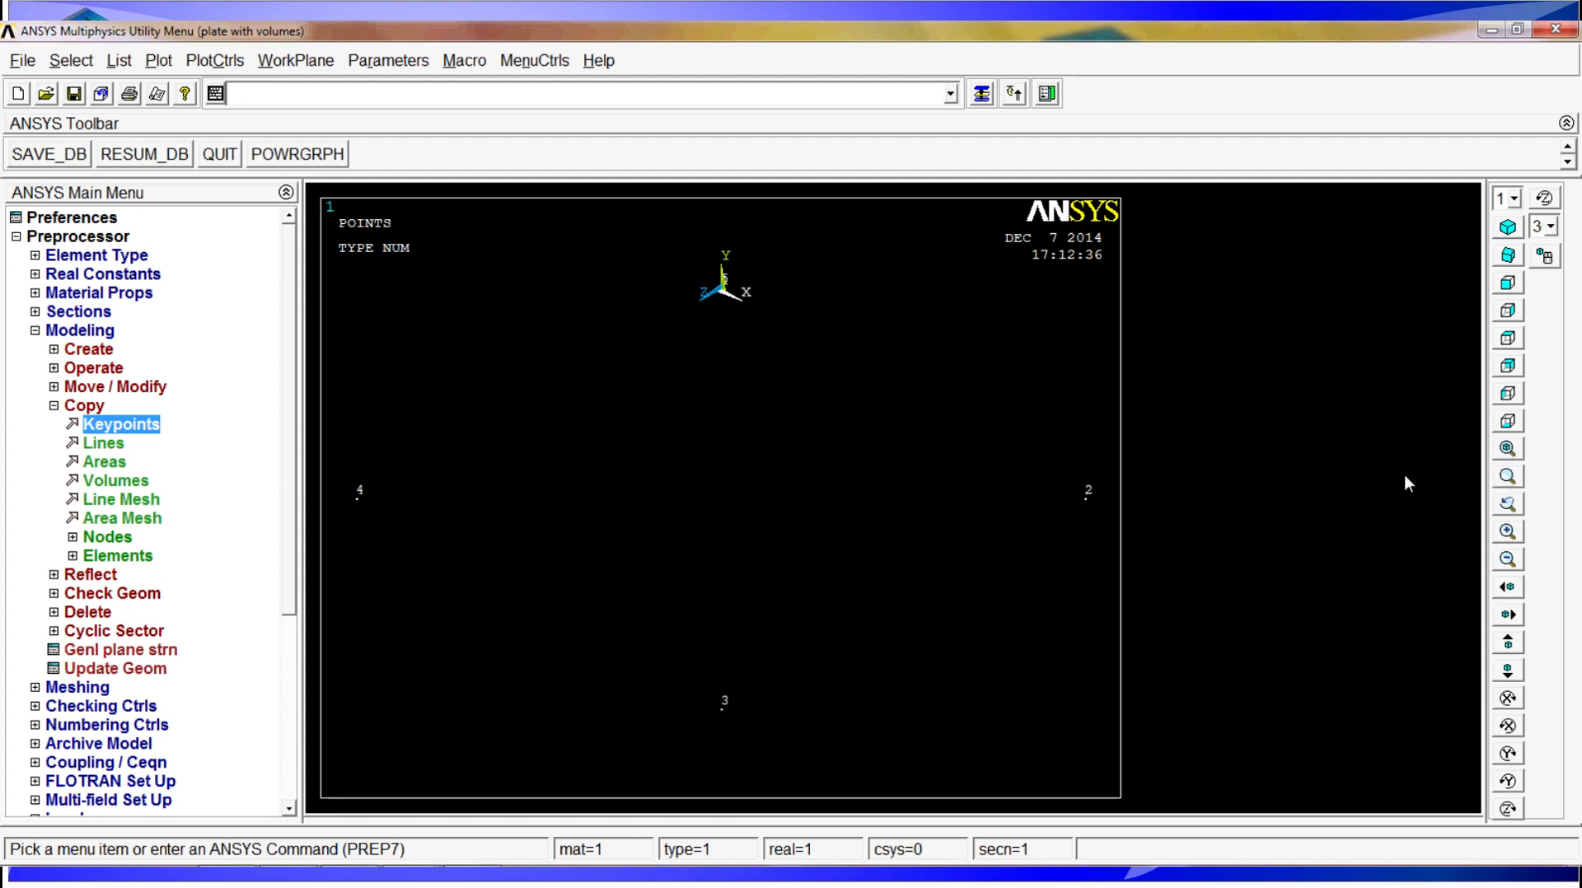
# Create a straight line between keypoints 1 and 5
pyautogui.click(57, 404)
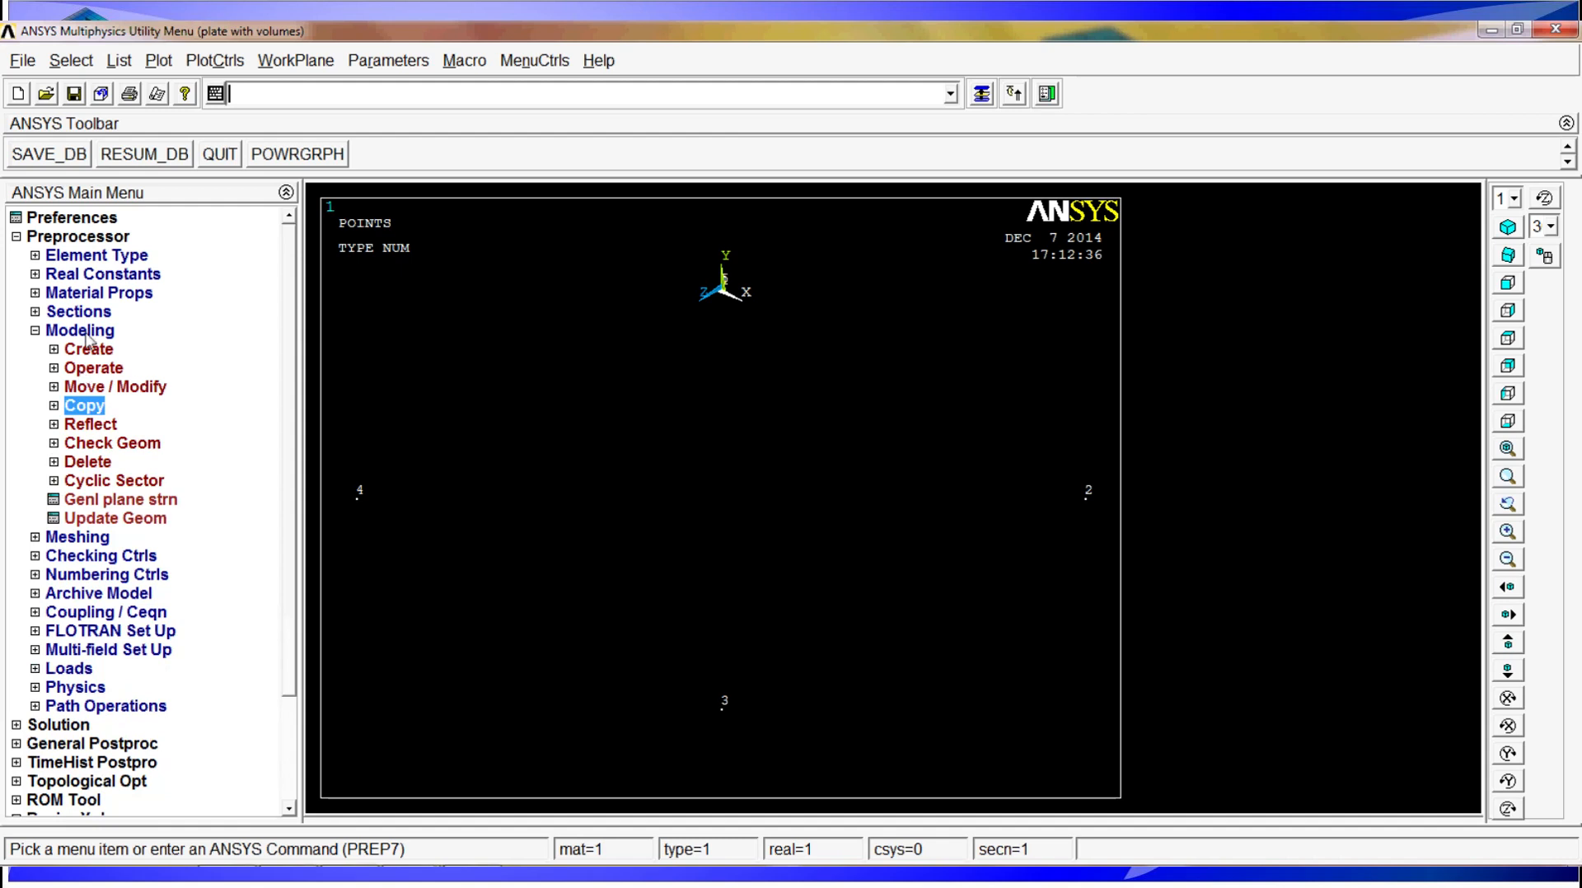
pyautogui.click(84, 351)
pyautogui.click(130, 387)
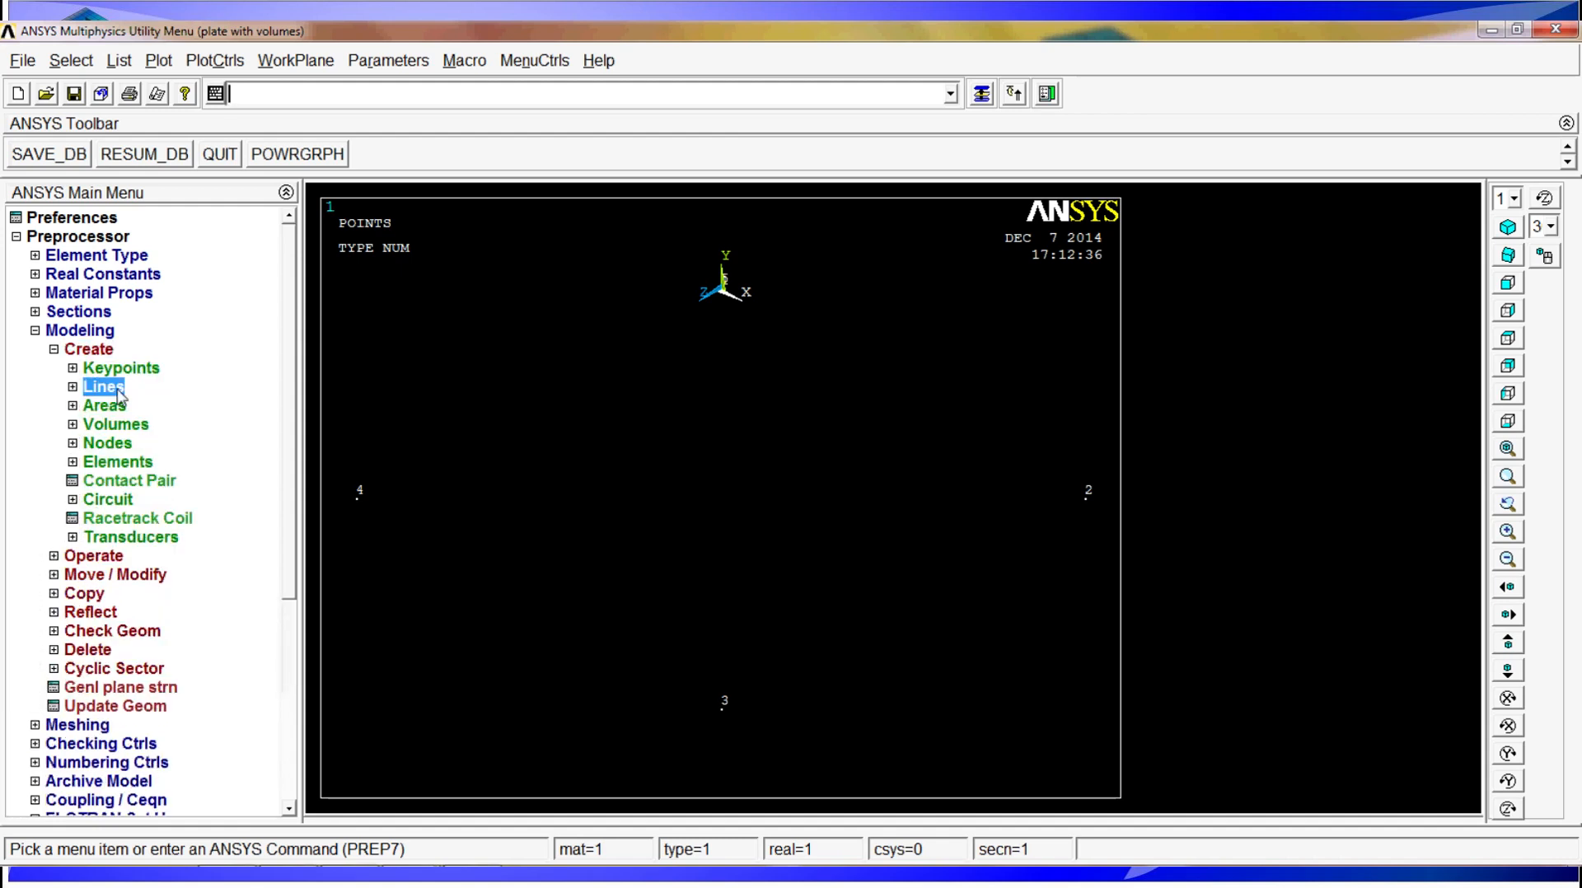
pyautogui.click(128, 406)
pyautogui.click(151, 424)
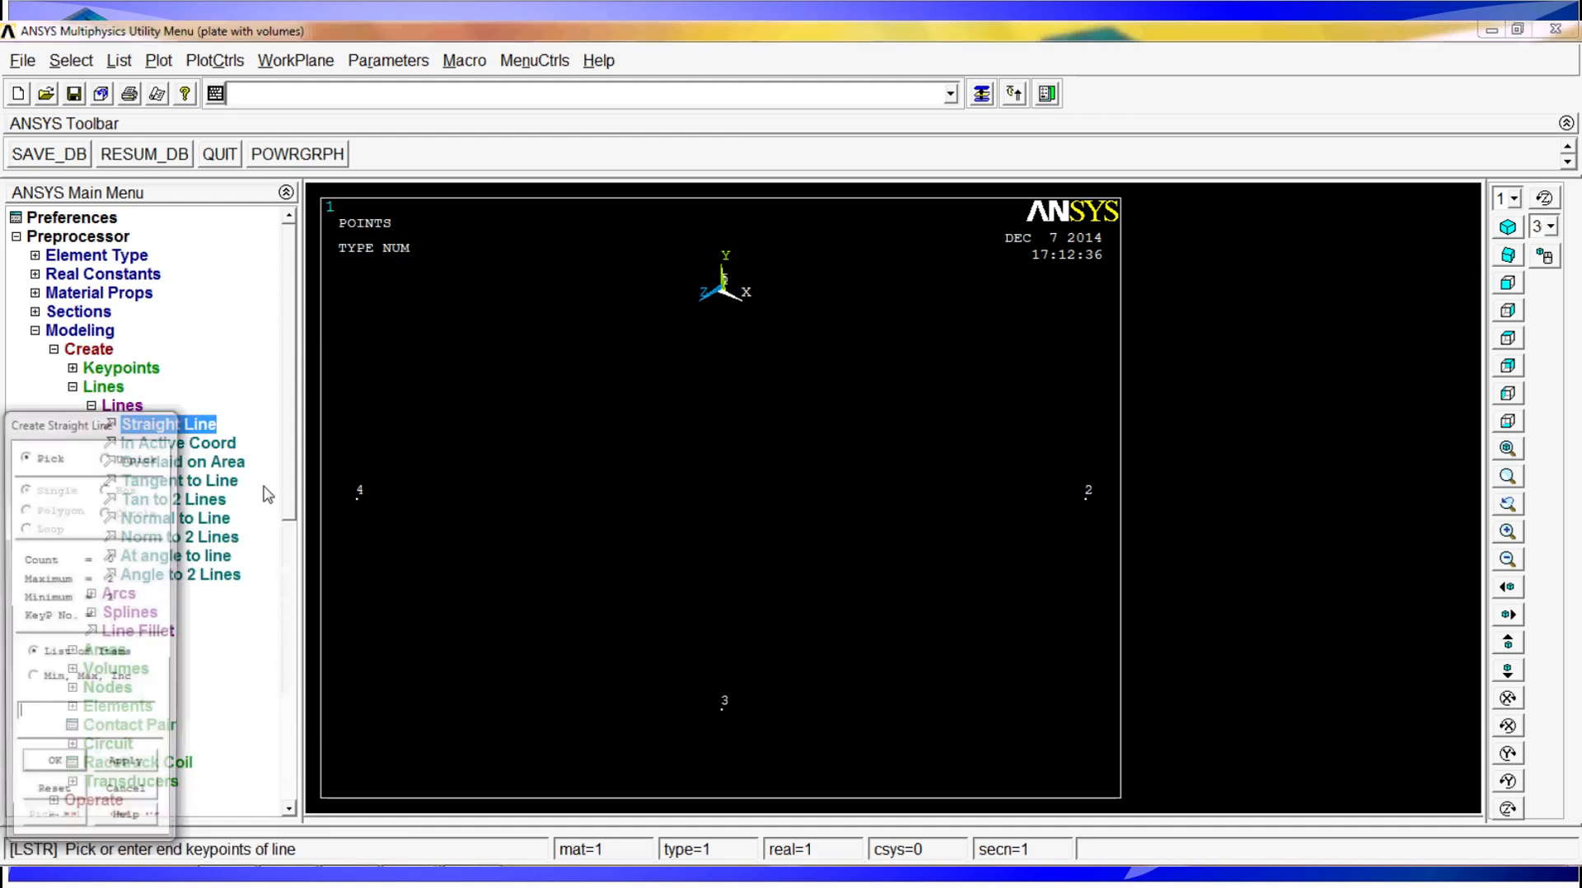
pyautogui.click(722, 287)
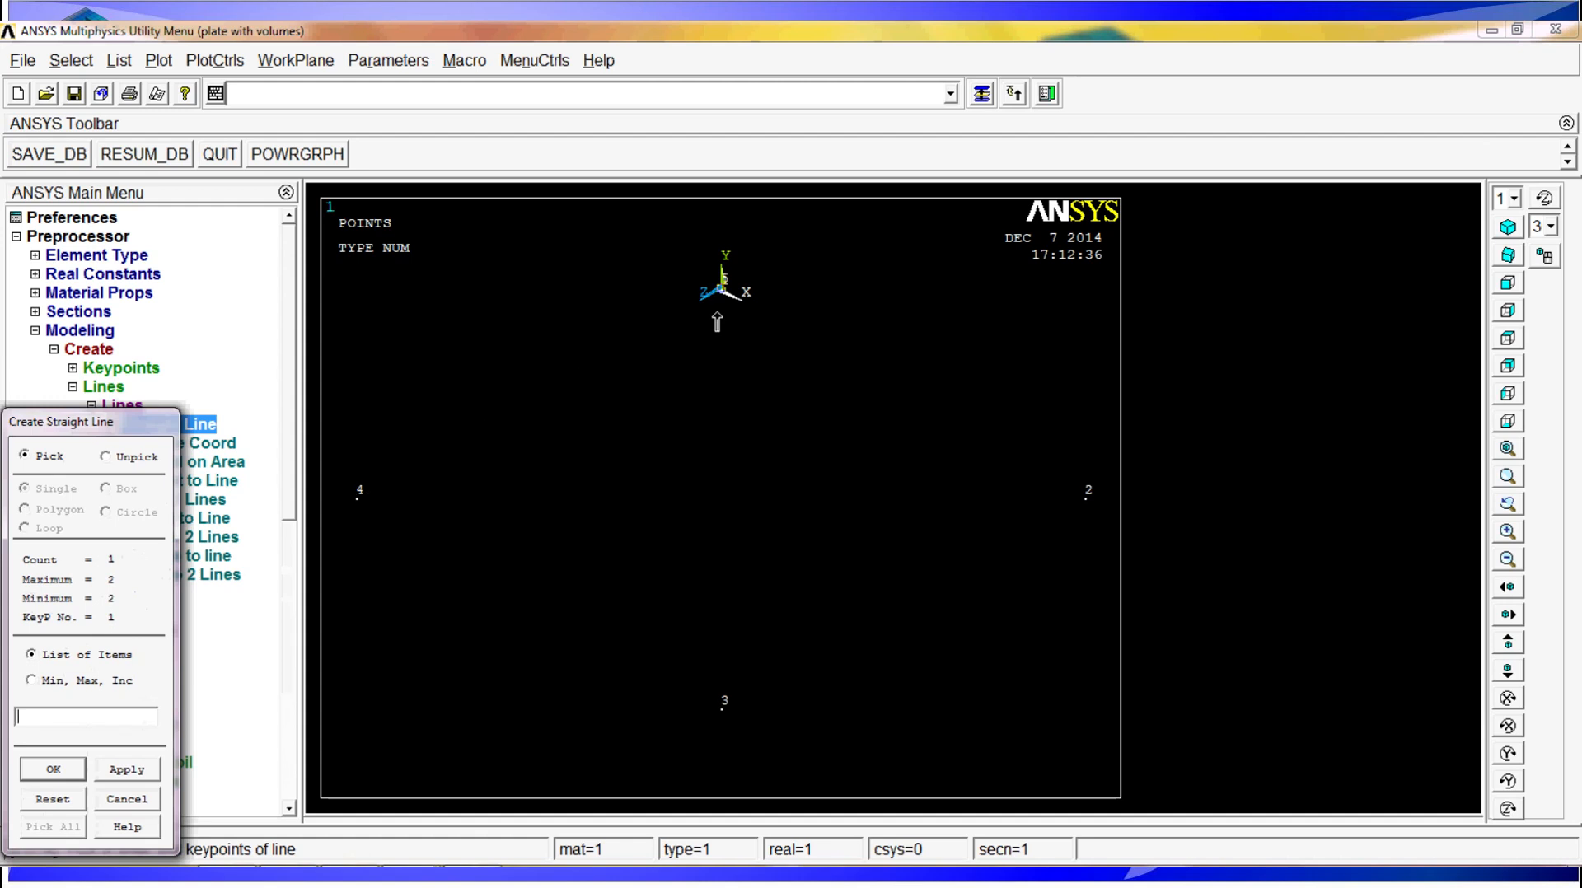
pyautogui.click(723, 265)
pyautogui.click(60, 769)
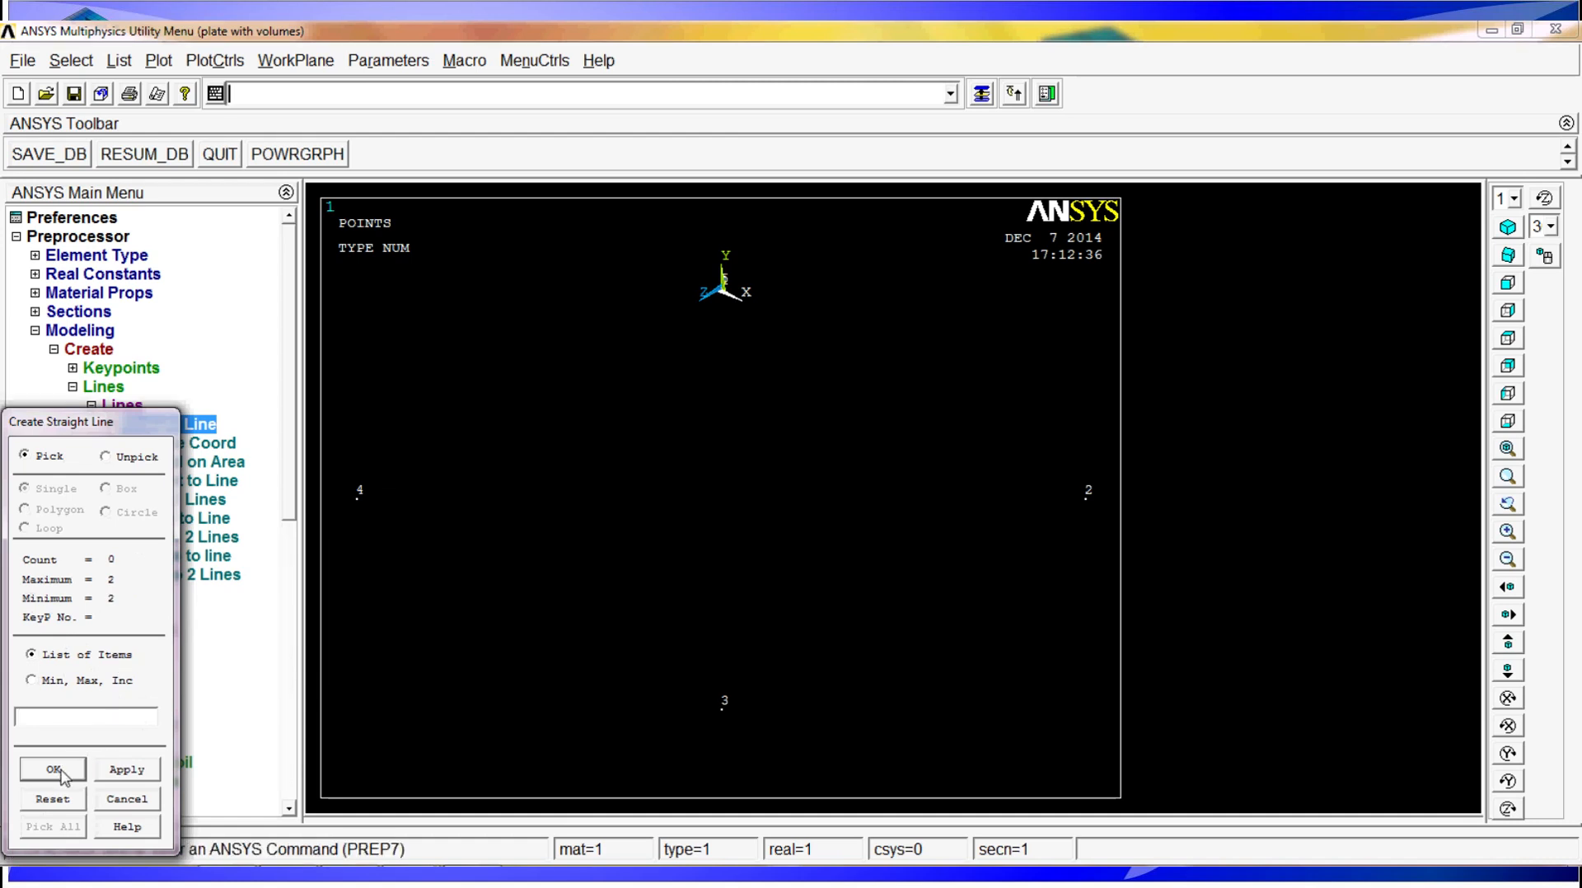
# Plot all entities together and inspect the line rising from the base area's corner at keypoint 1
pyautogui.click(1508, 477)
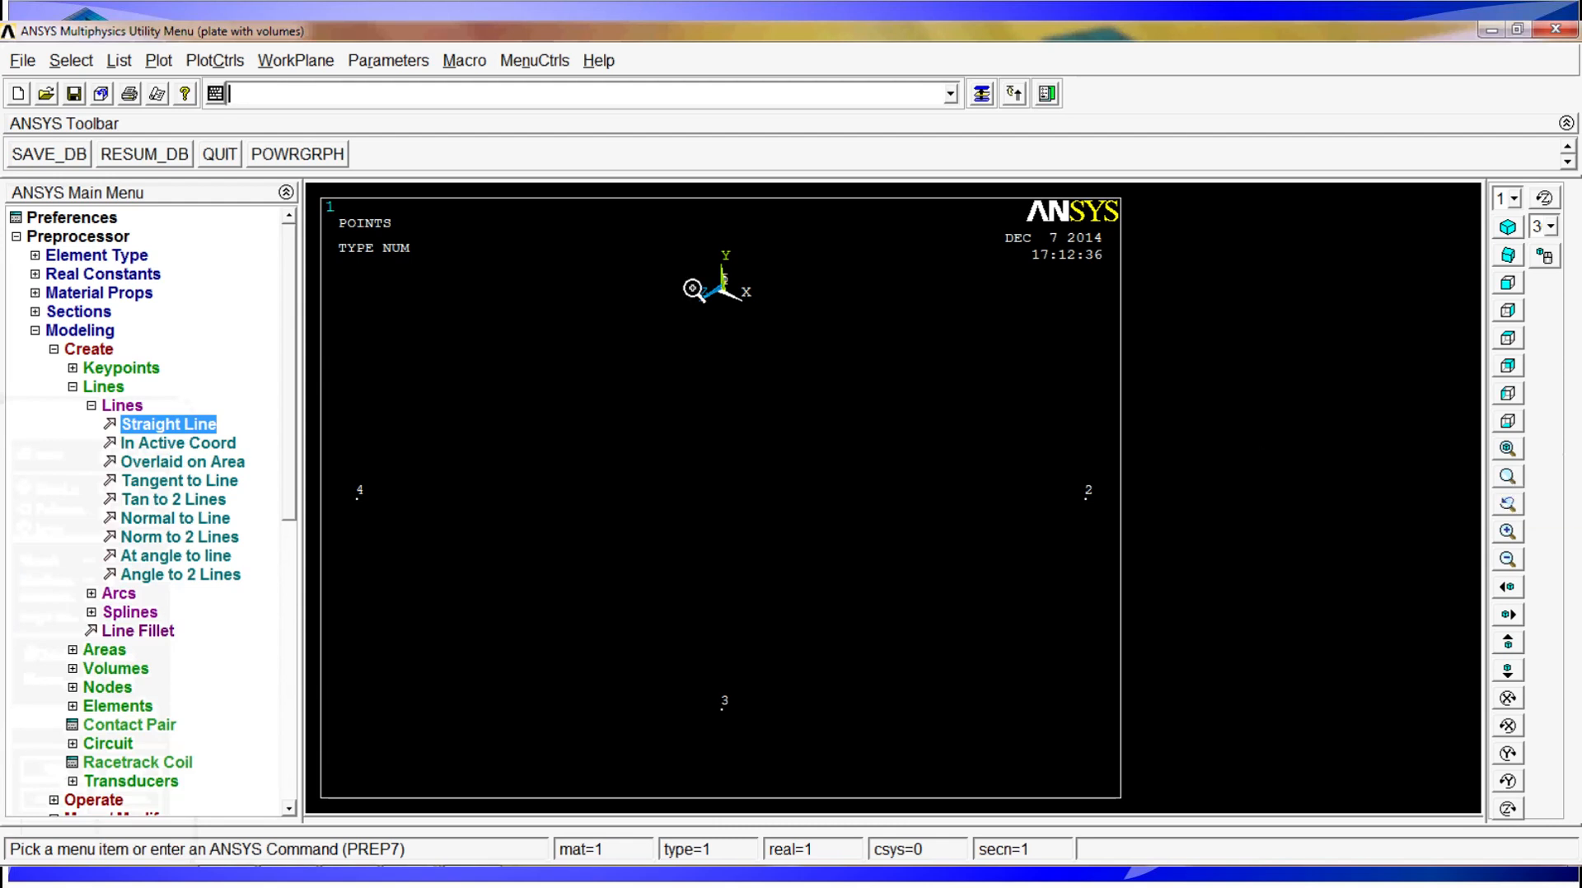
pyautogui.moveTo(722, 292); pyautogui.dragTo(729, 299)
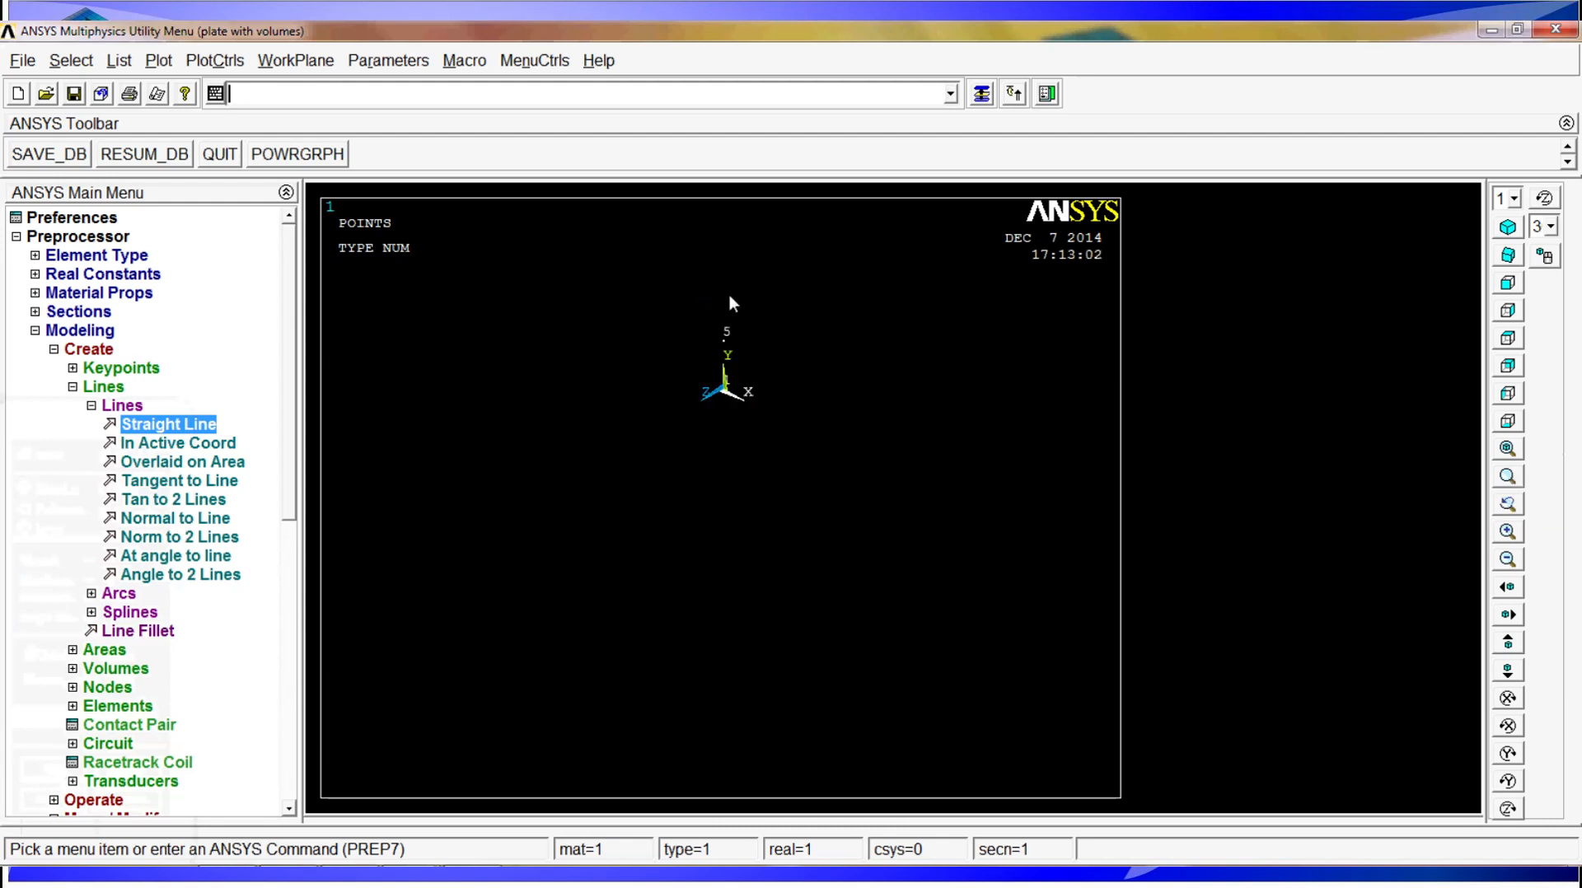
pyautogui.scroll(1, 746, 371)
pyautogui.keyDown('ctrl'); pyautogui.moveTo(783, 265); pyautogui.dragTo(786, 207, button='middle'); pyautogui.keyUp('ctrl')
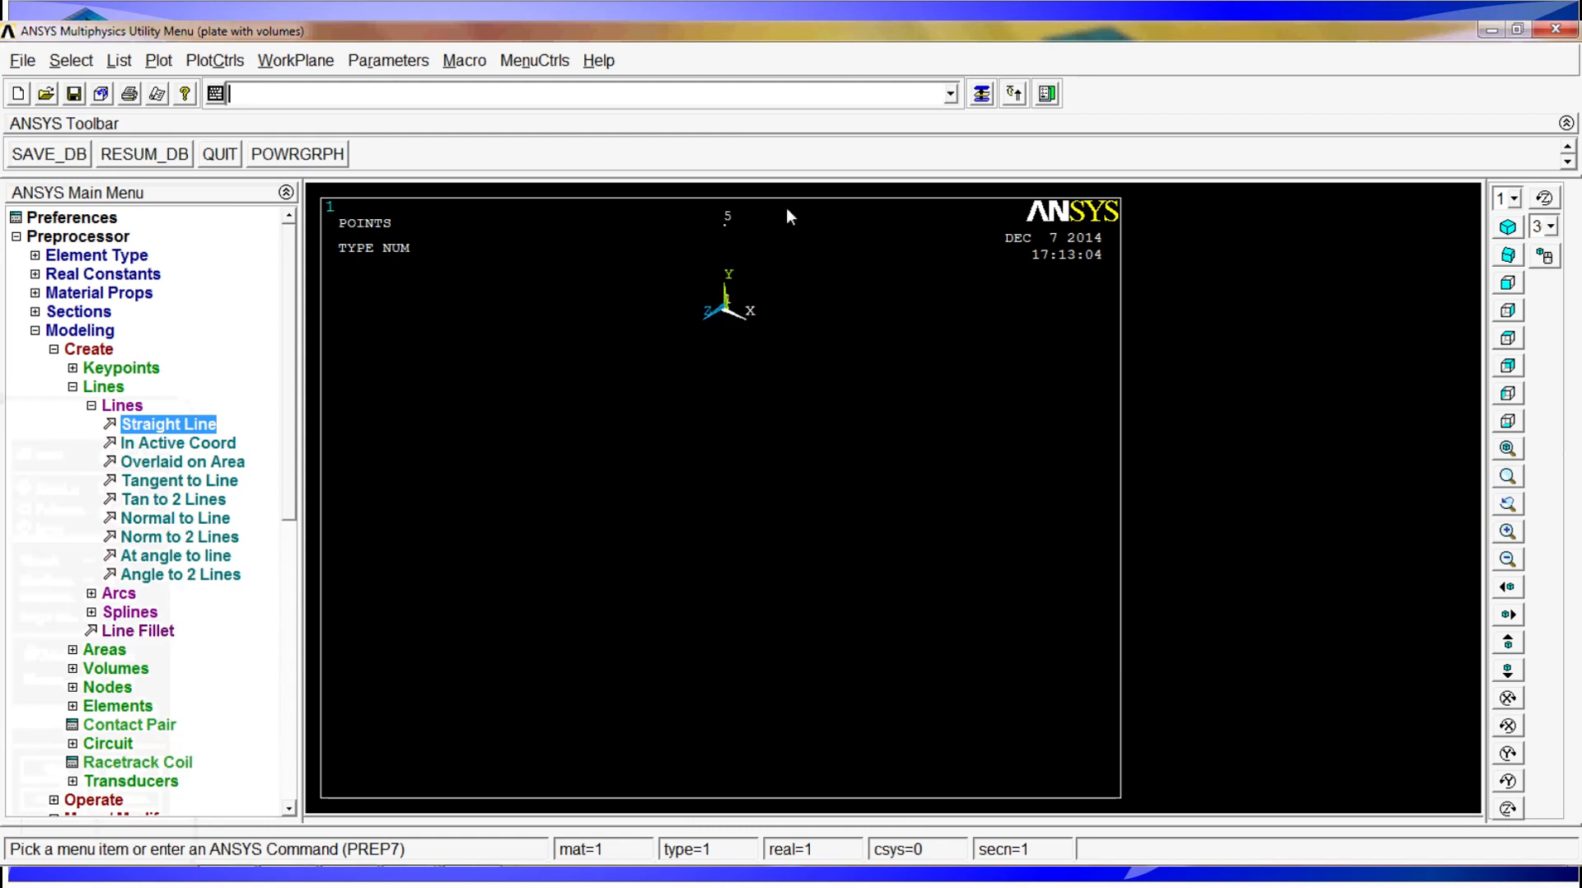
pyautogui.click(1547, 261)
pyautogui.moveTo(706, 289); pyautogui.dragTo(755, 502)
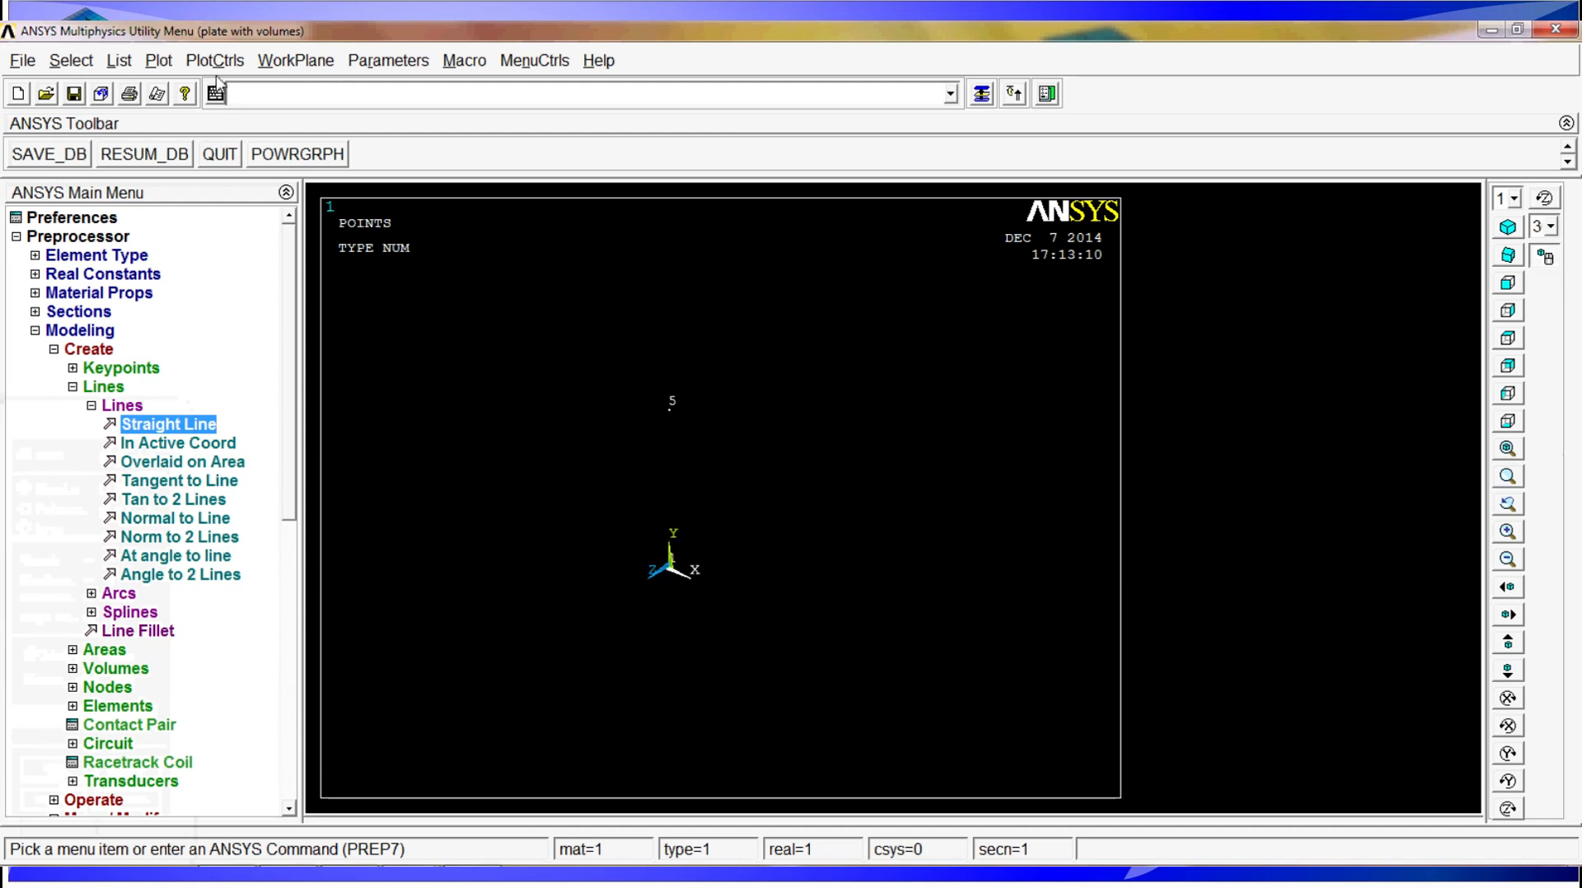
pyautogui.write('go')
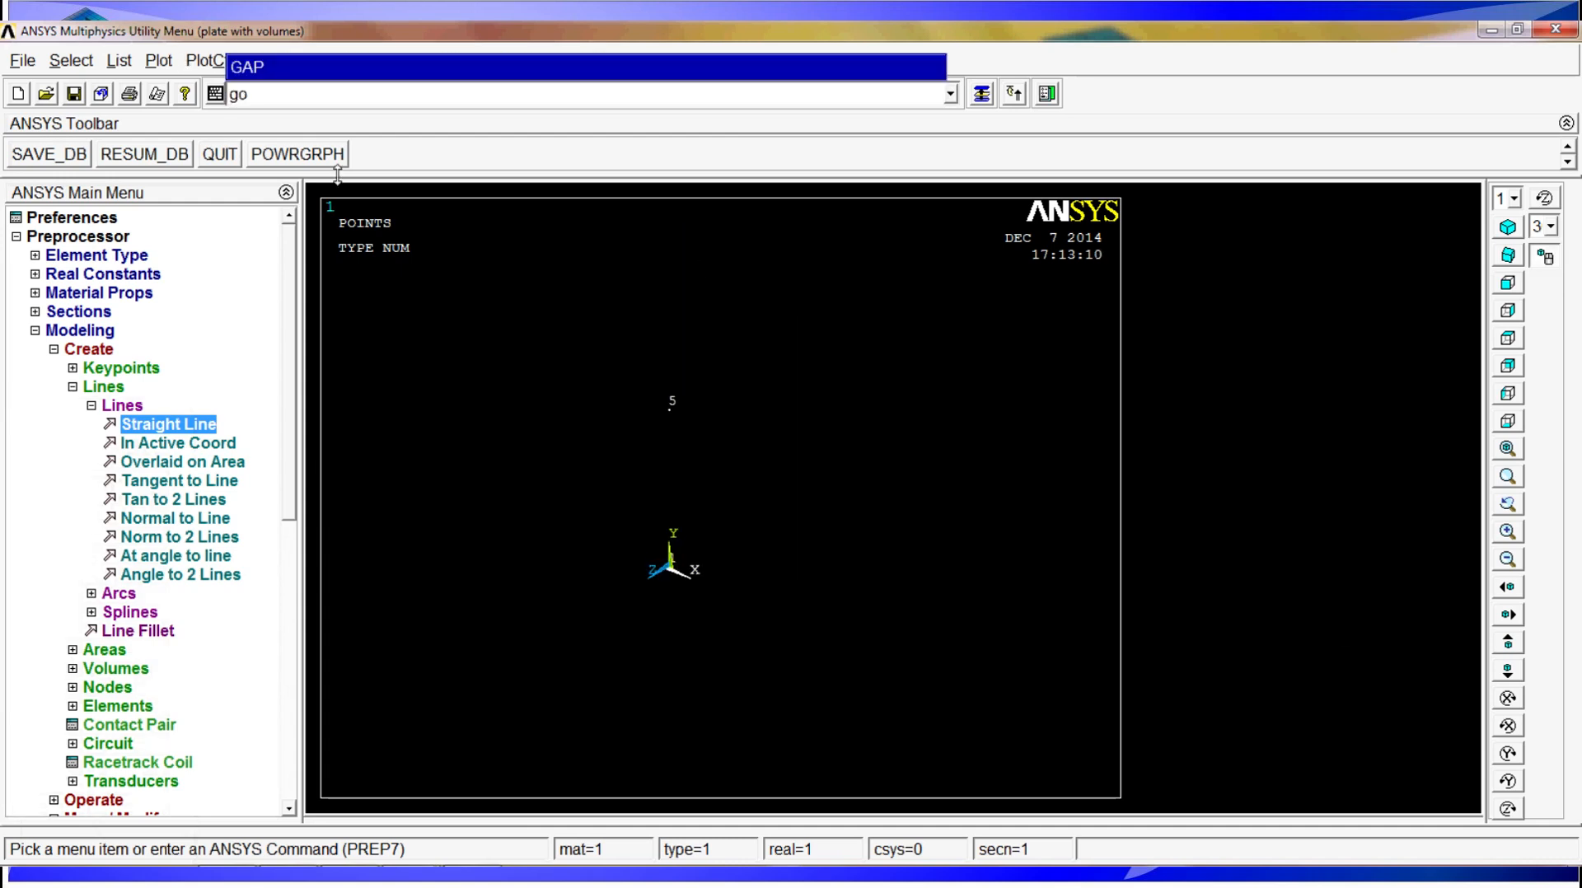
pyautogui.press('Return')
pyautogui.write('gpl')
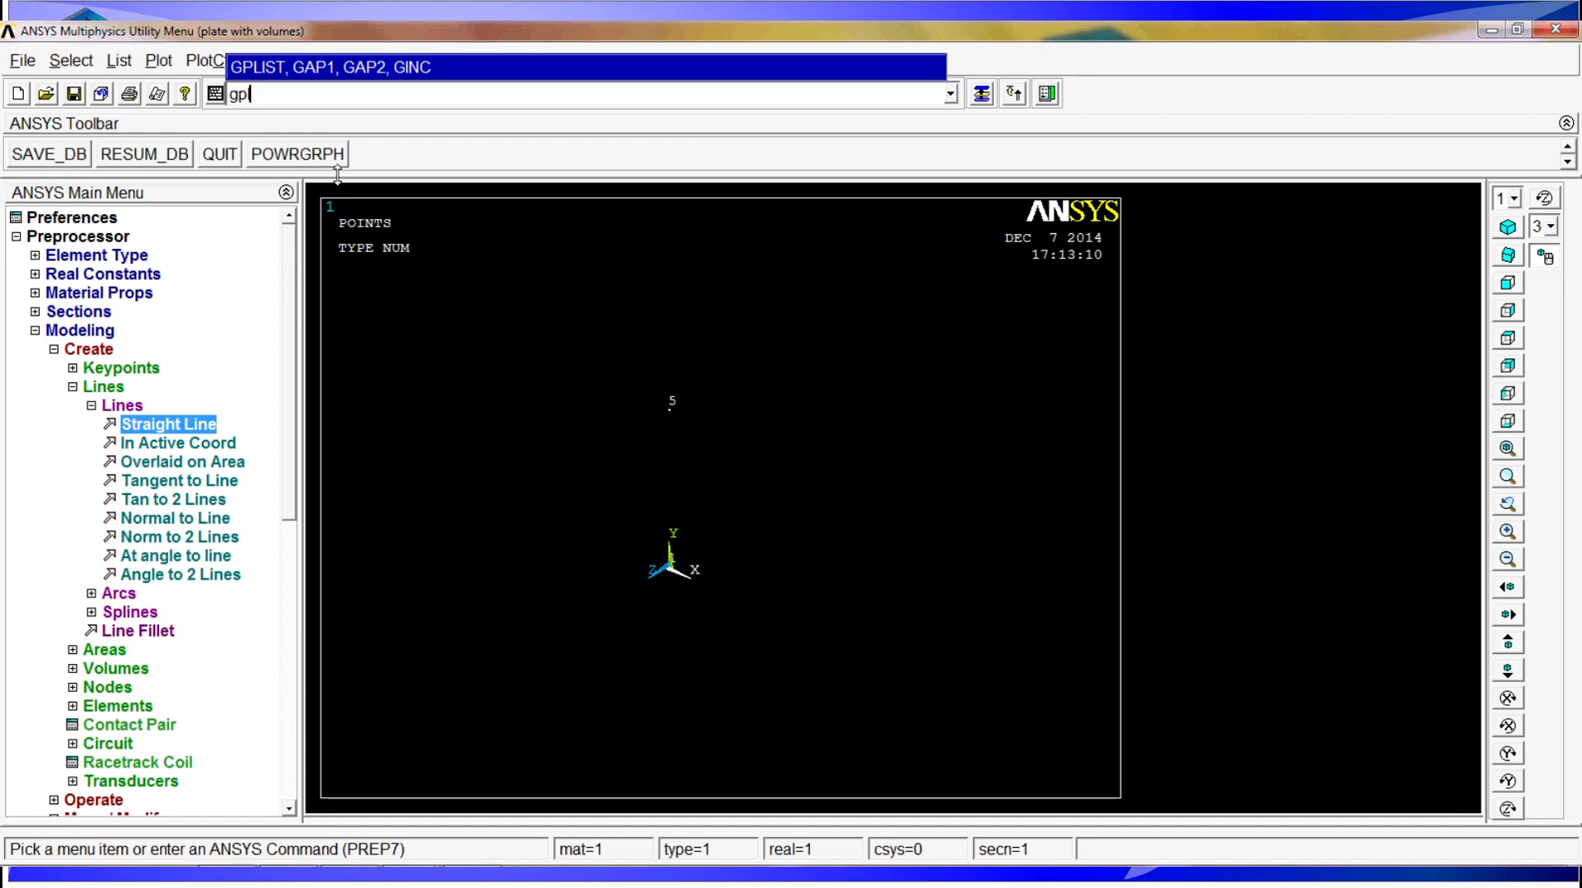
pyautogui.press('Return')
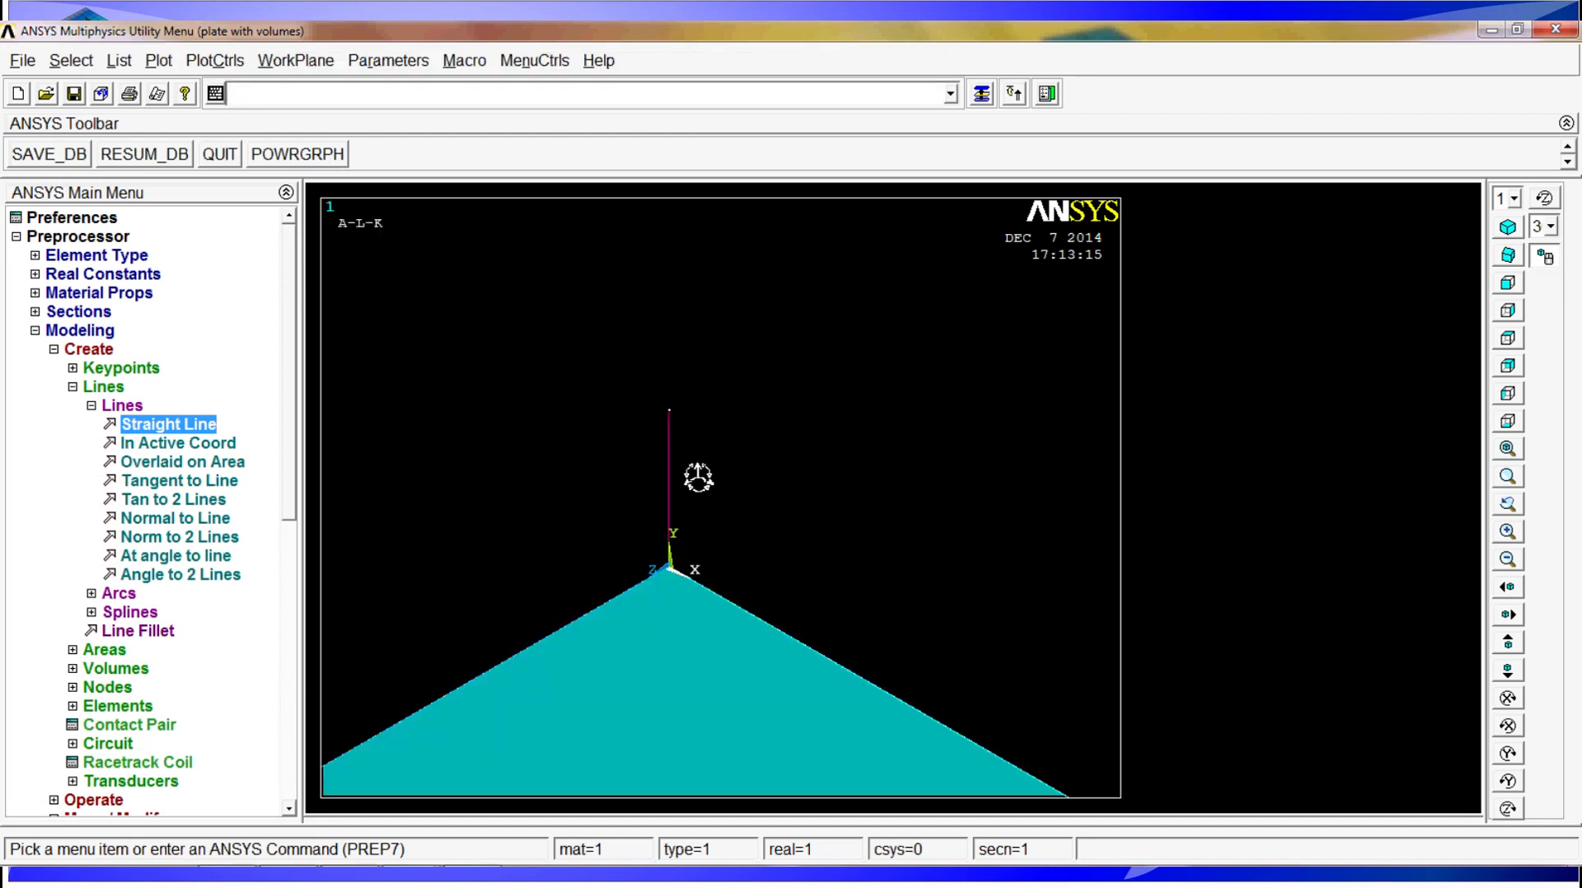
pyautogui.scroll(-2, 740, 460)
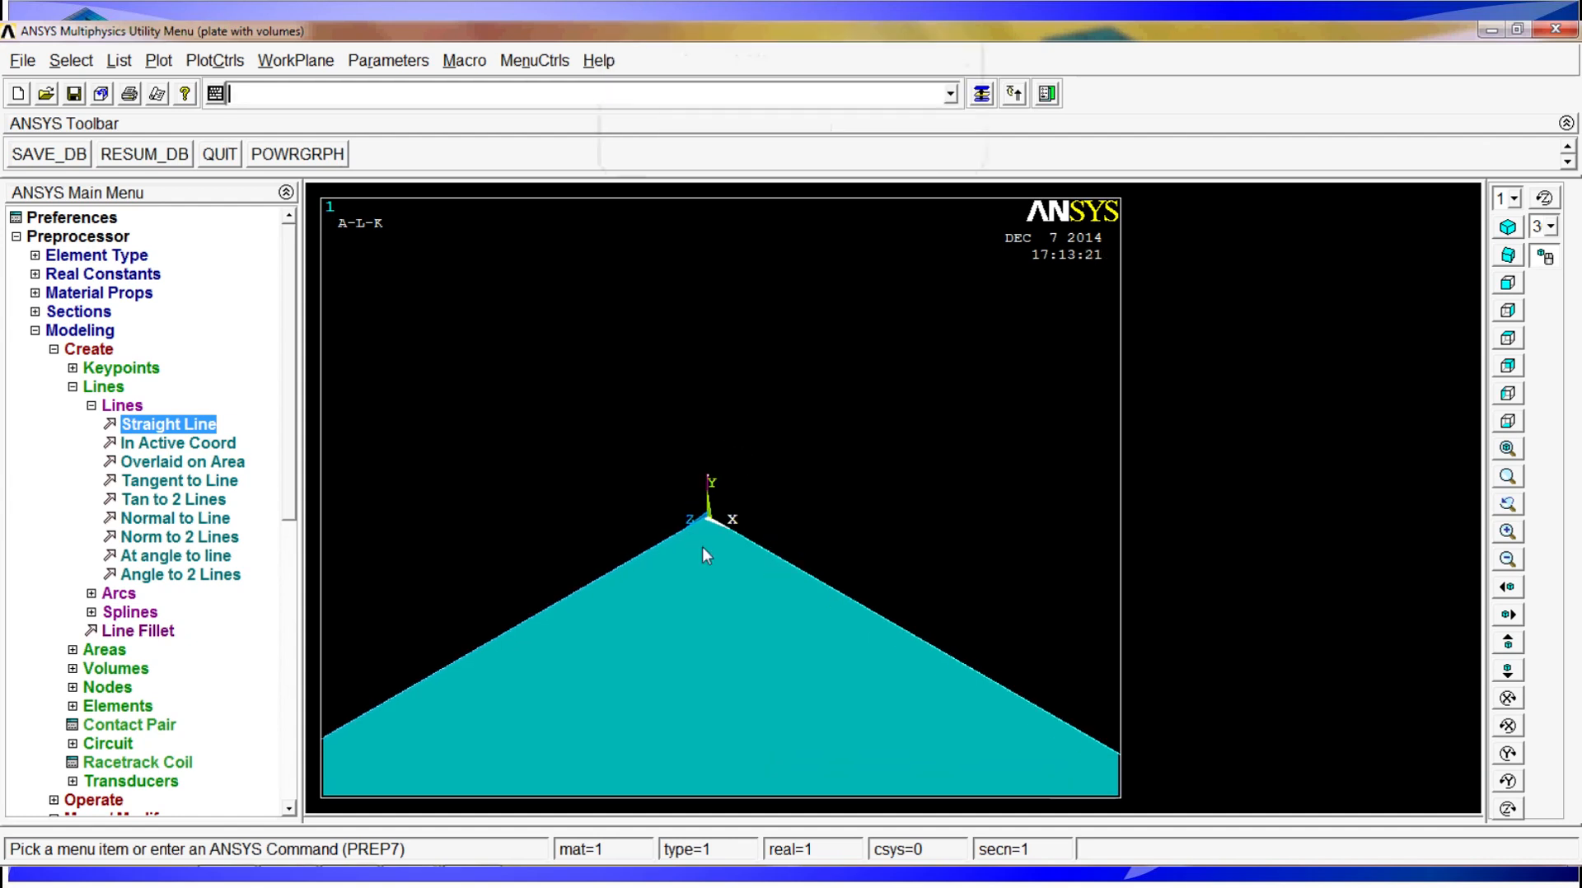
pyautogui.keyDown('ctrl'); pyautogui.moveTo(702, 546); pyautogui.dragTo(734, 553); pyautogui.keyUp('ctrl')
pyautogui.click(1511, 450)
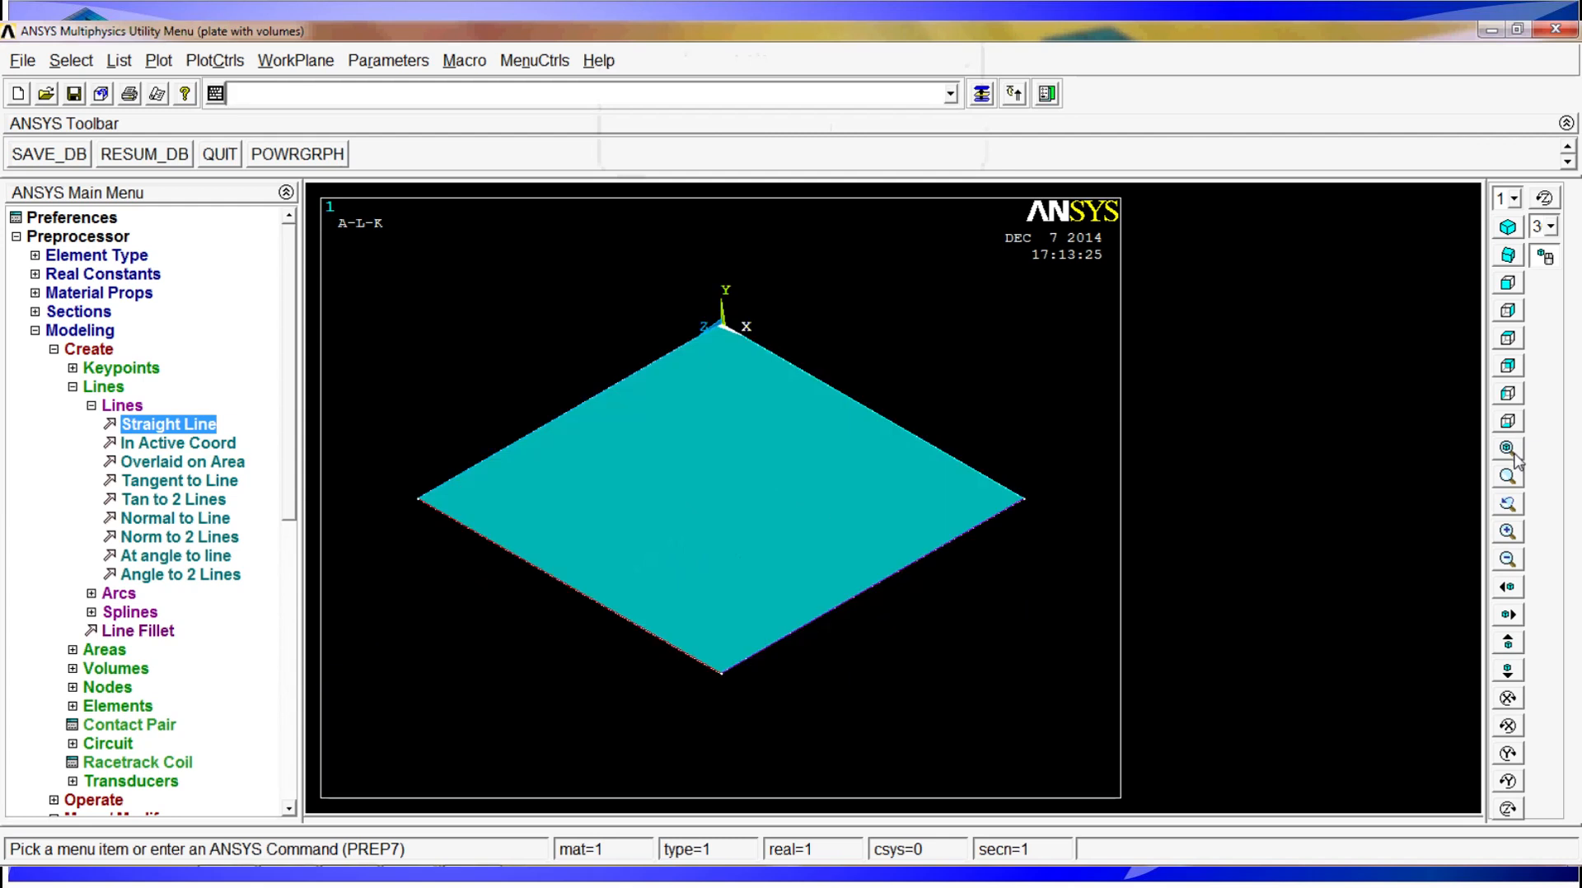
# Extrude the base area along the straight line between keypoints 1 and 5 to form the plate volume
pyautogui.click(107, 387)
pyautogui.click(89, 349)
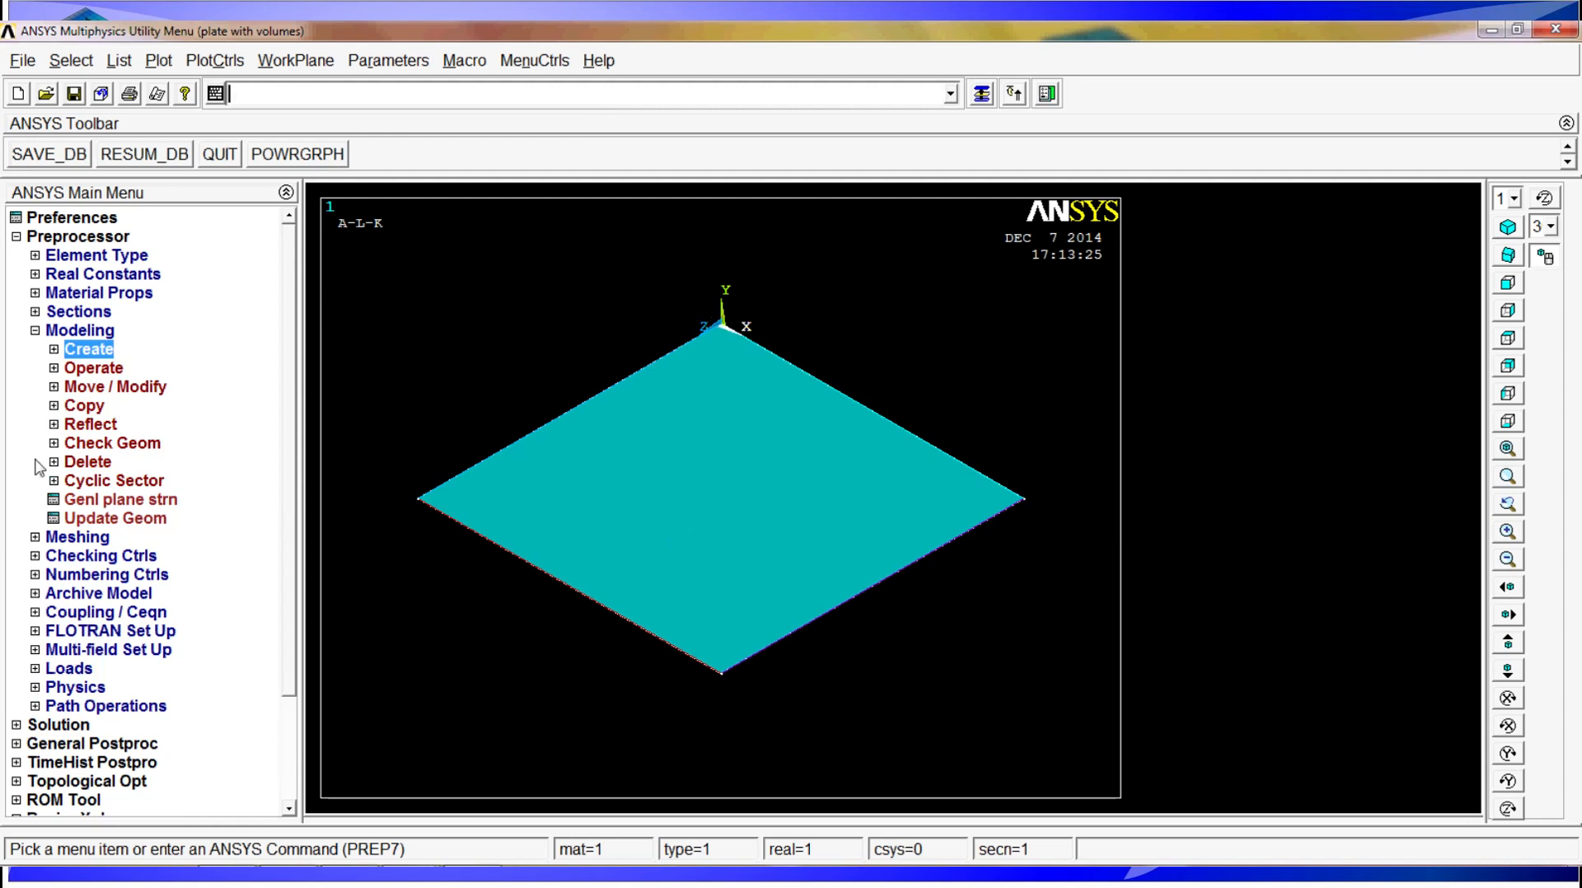
pyautogui.click(91, 371)
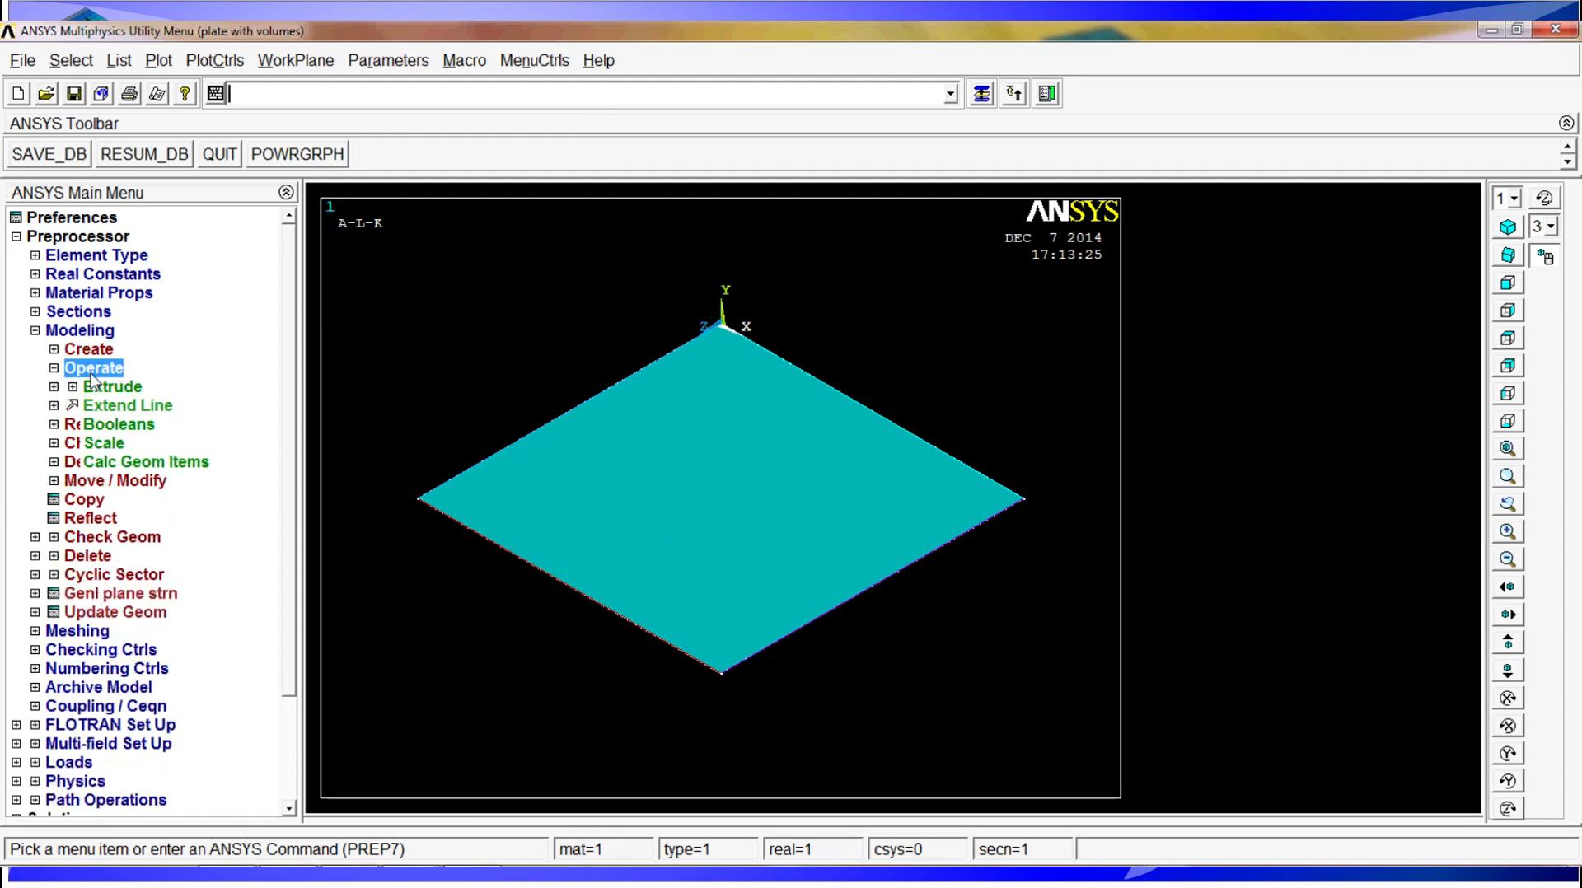
pyautogui.click(103, 387)
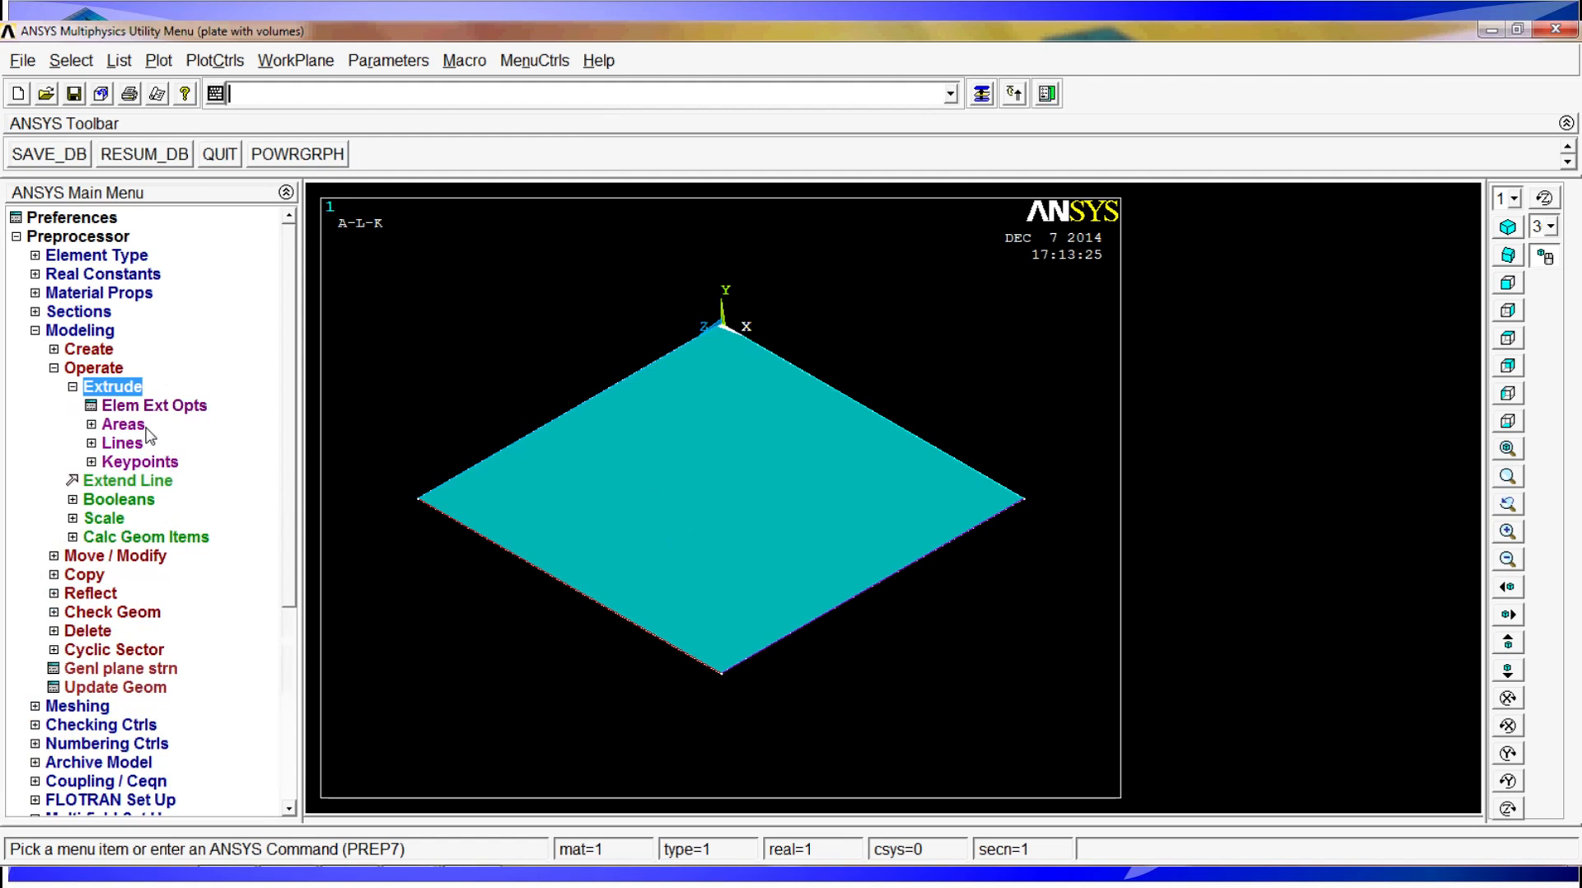
pyautogui.click(136, 425)
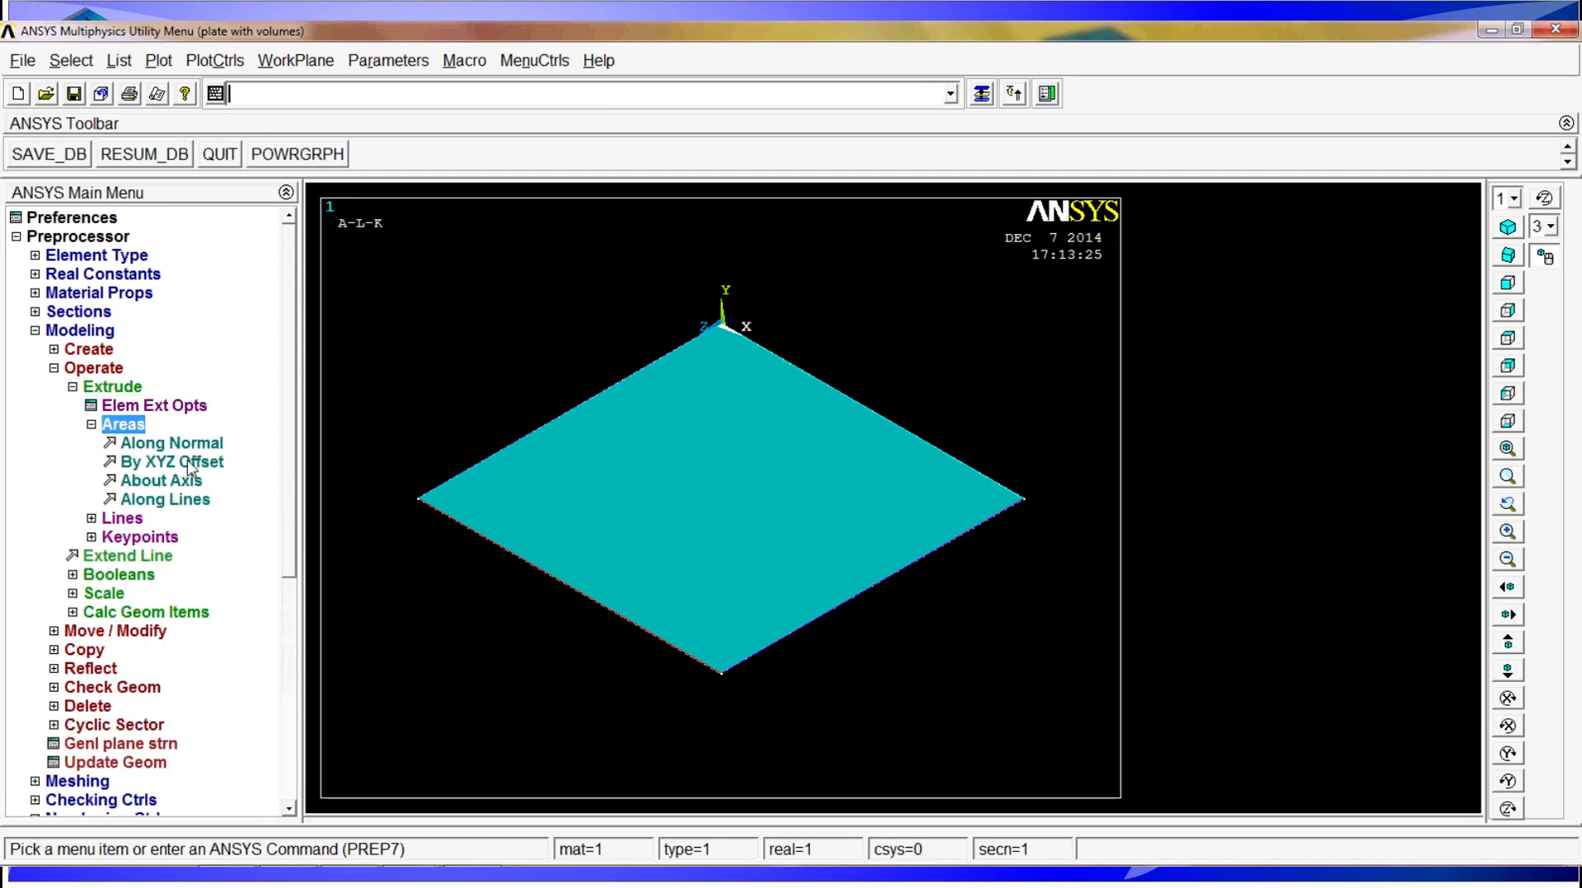
pyautogui.click(164, 500)
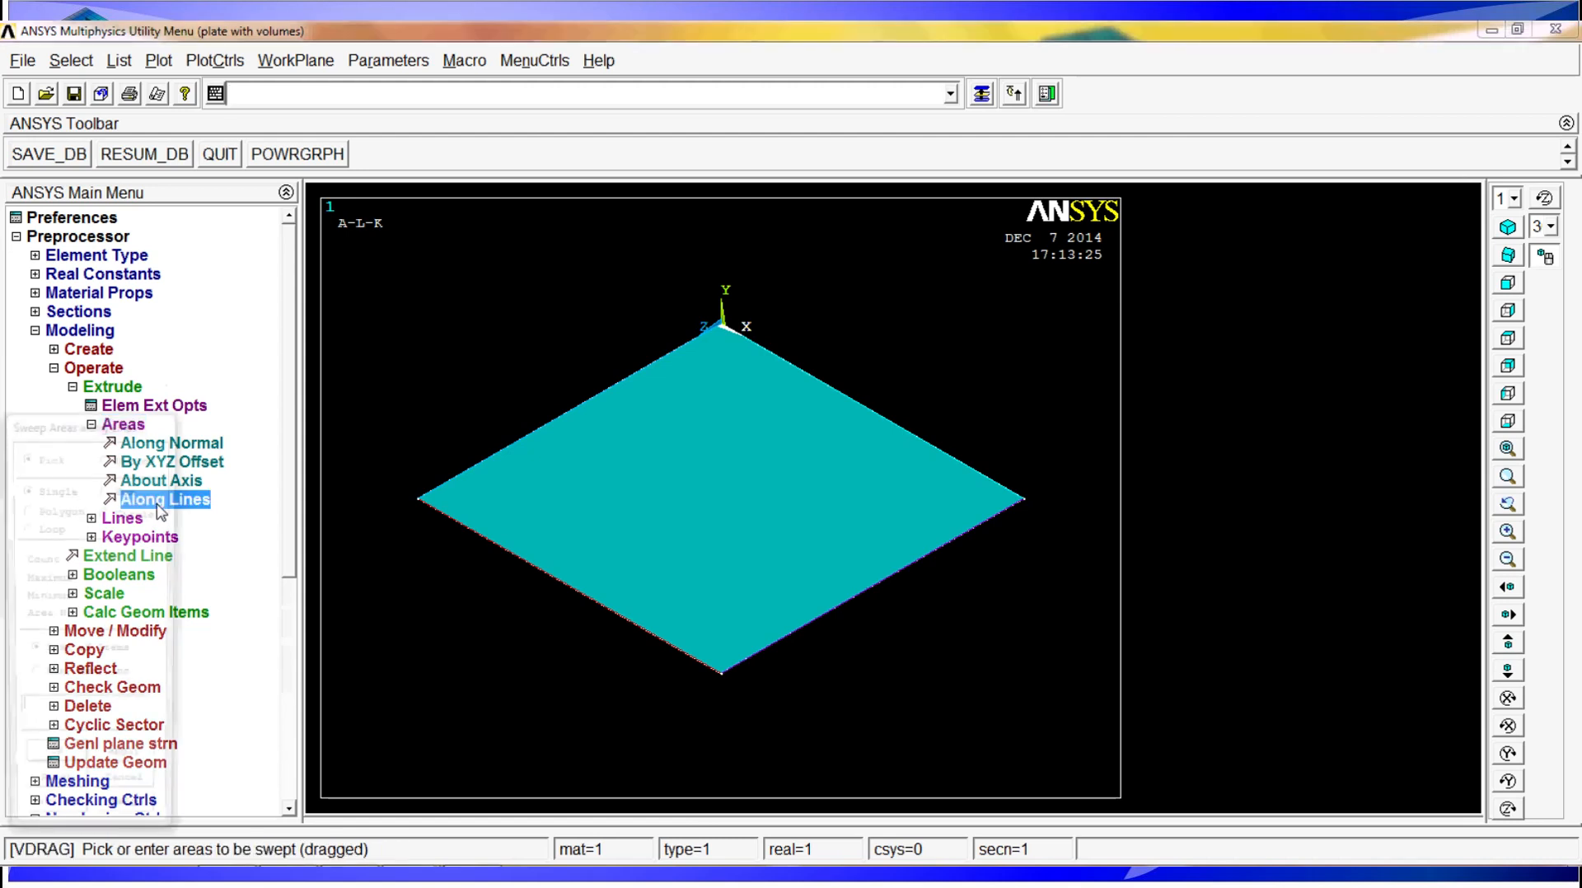
pyautogui.click(736, 518)
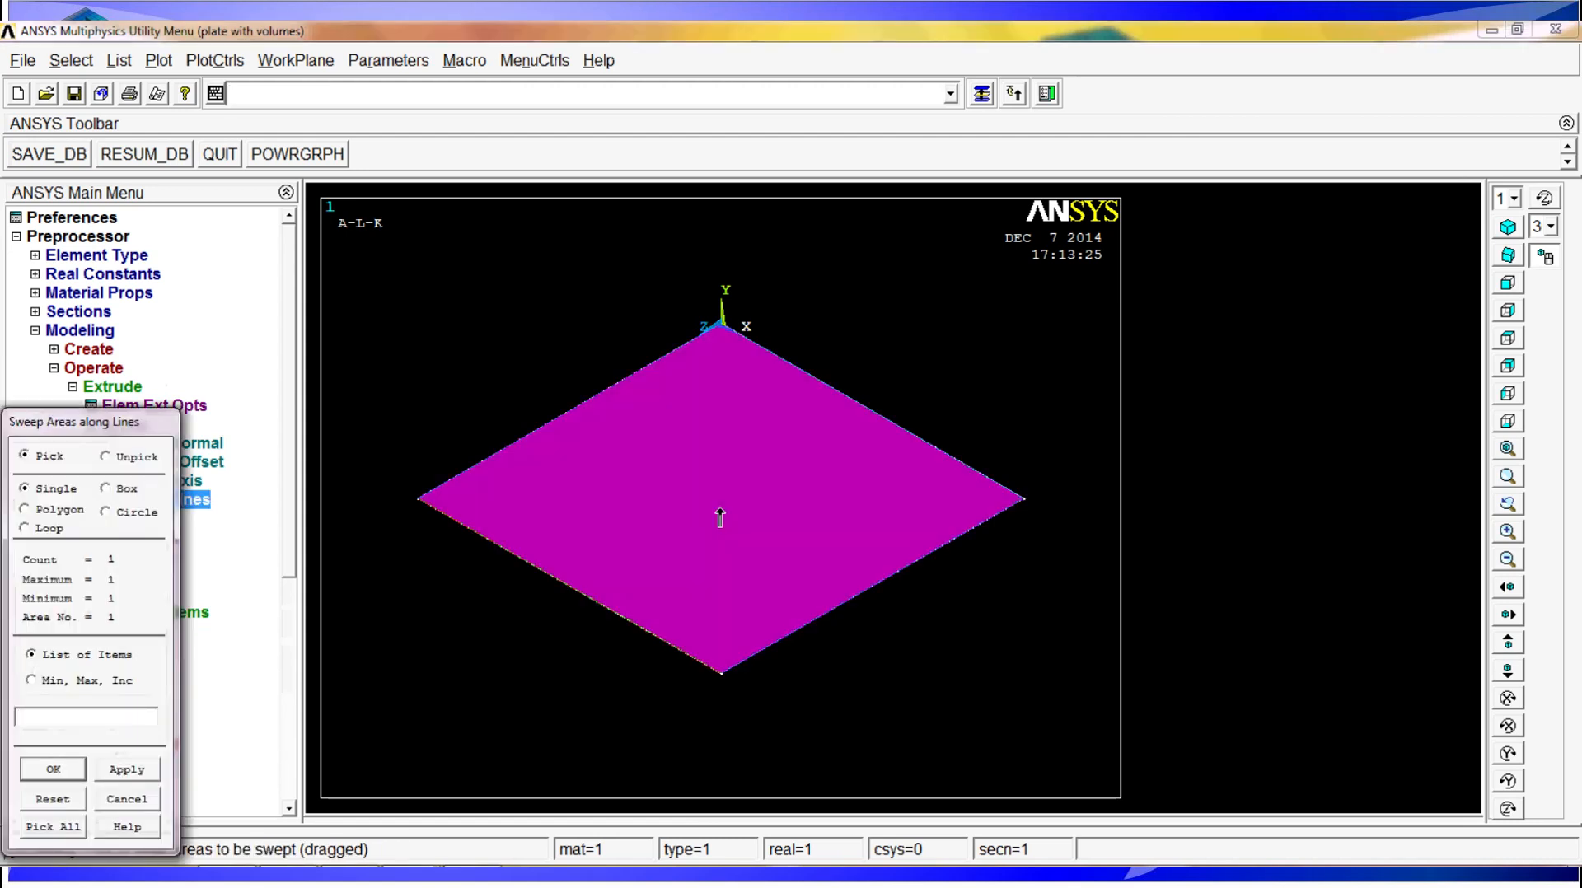
pyautogui.click(46, 771)
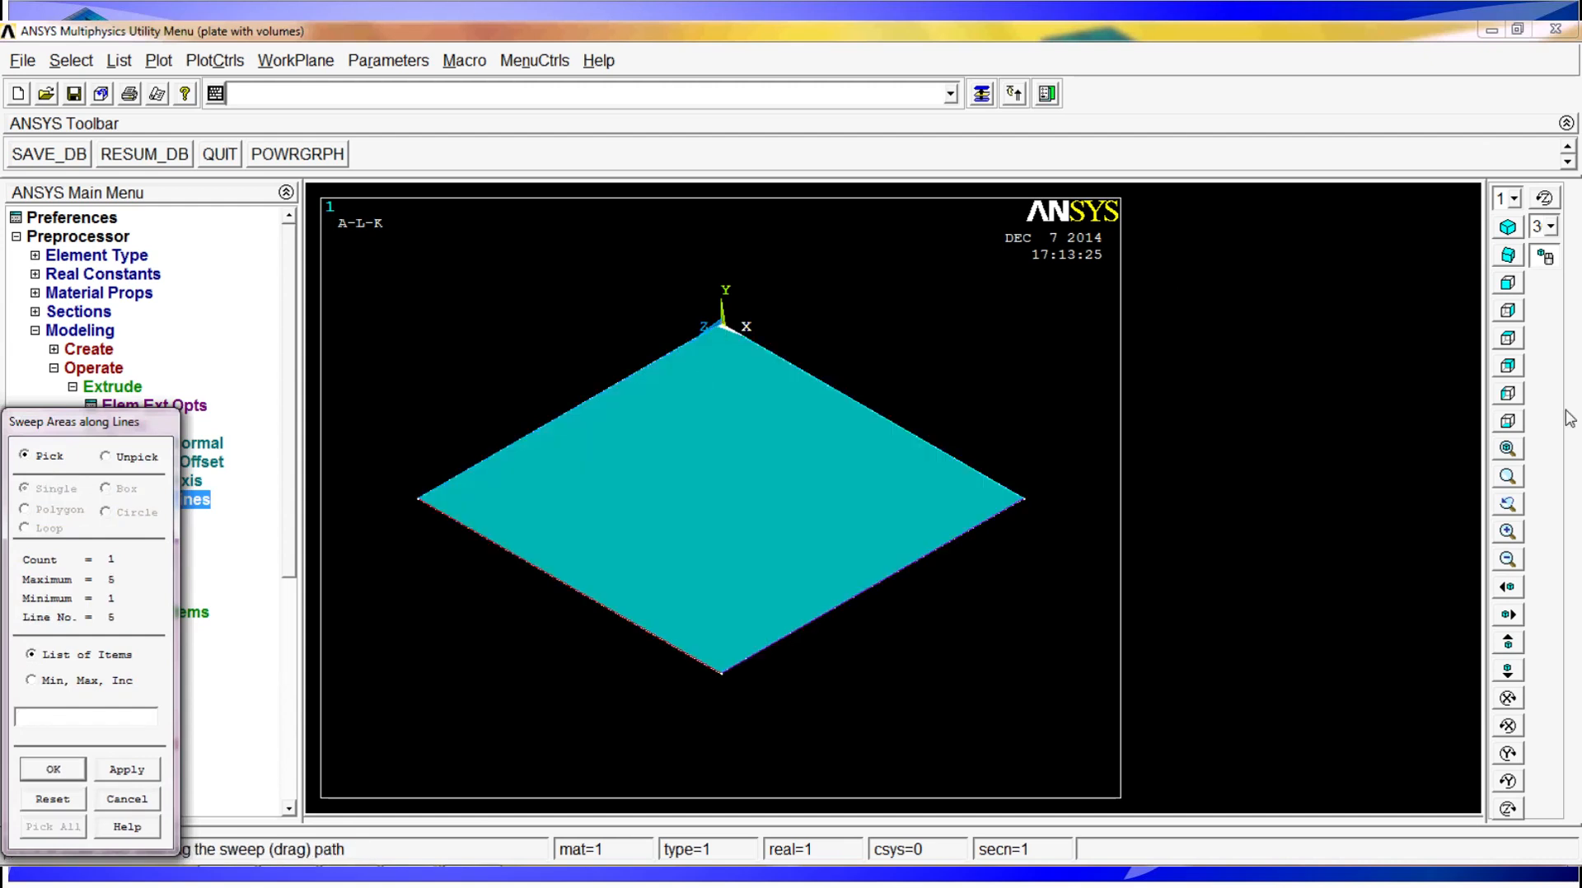
pyautogui.click(1508, 504)
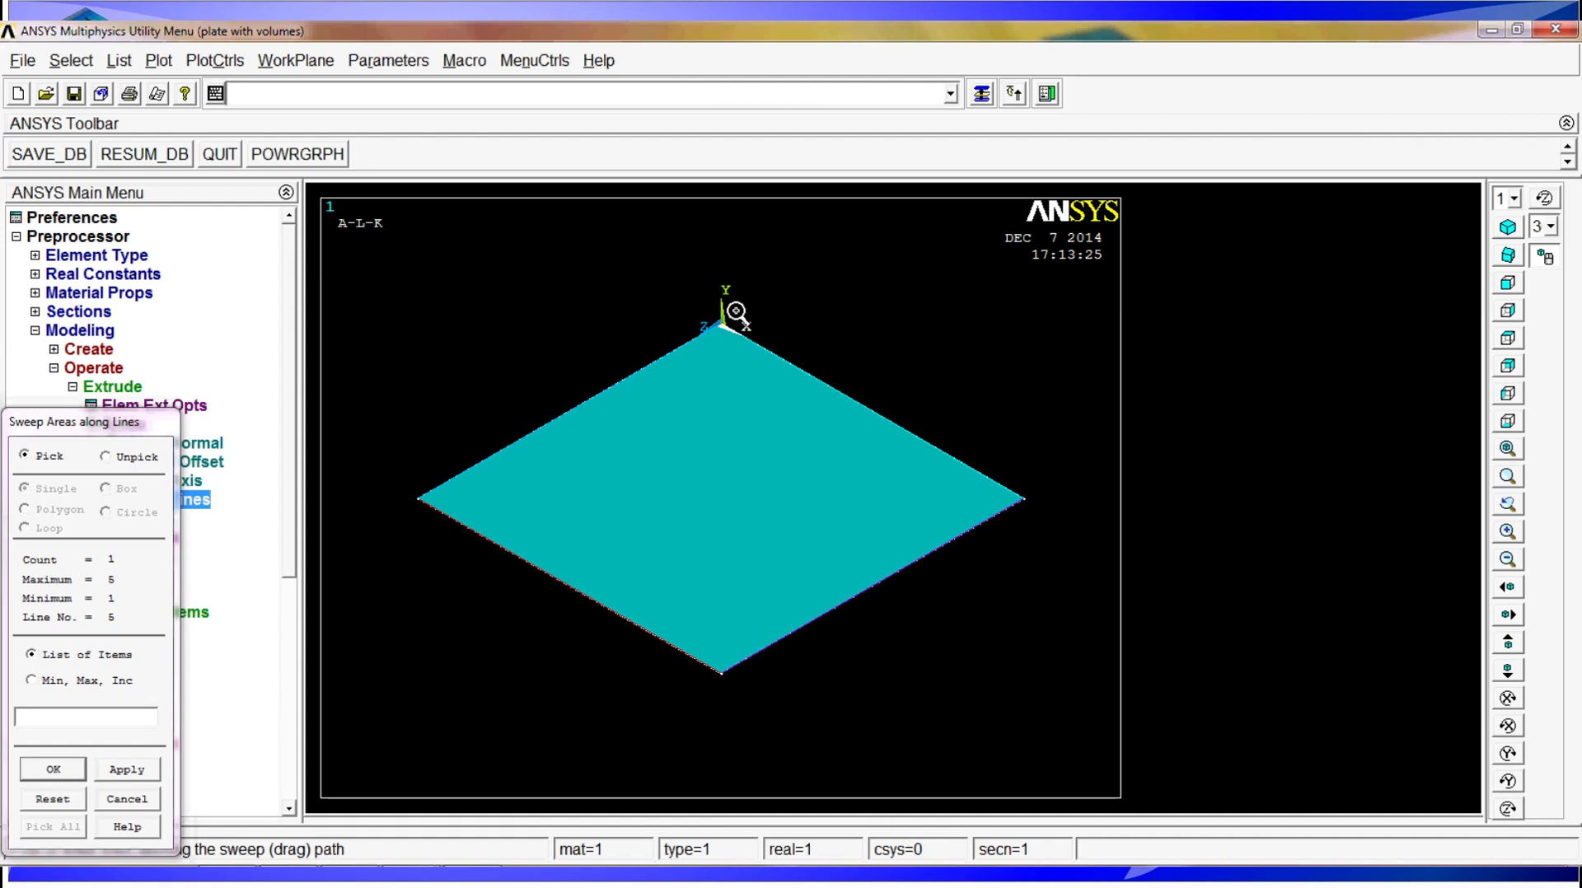
pyautogui.moveTo(724, 313); pyautogui.dragTo(748, 397)
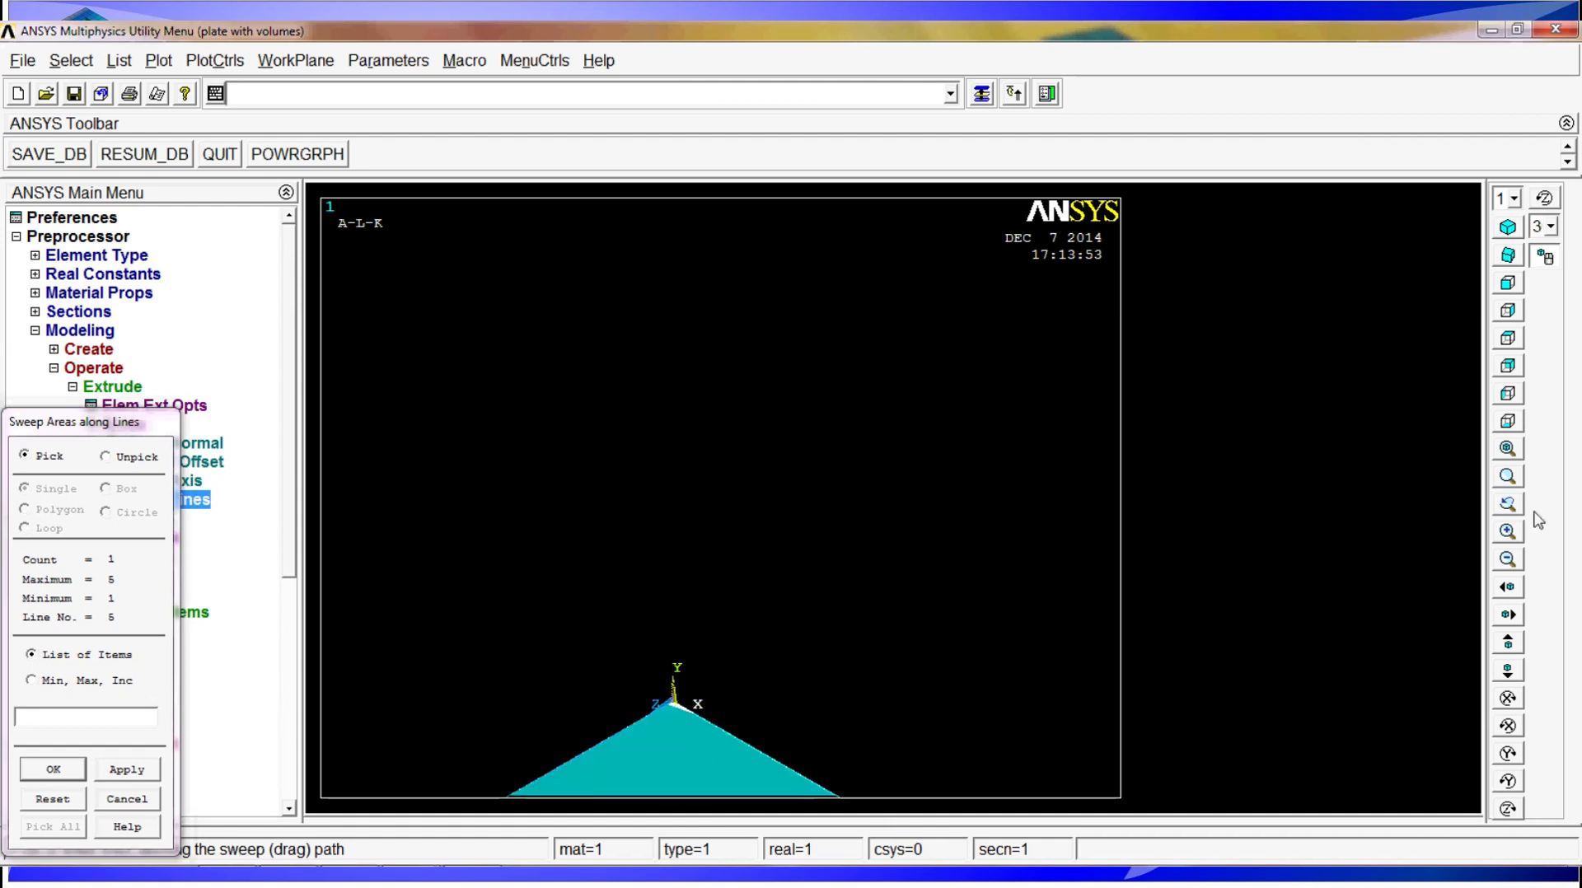
pyautogui.click(1508, 449)
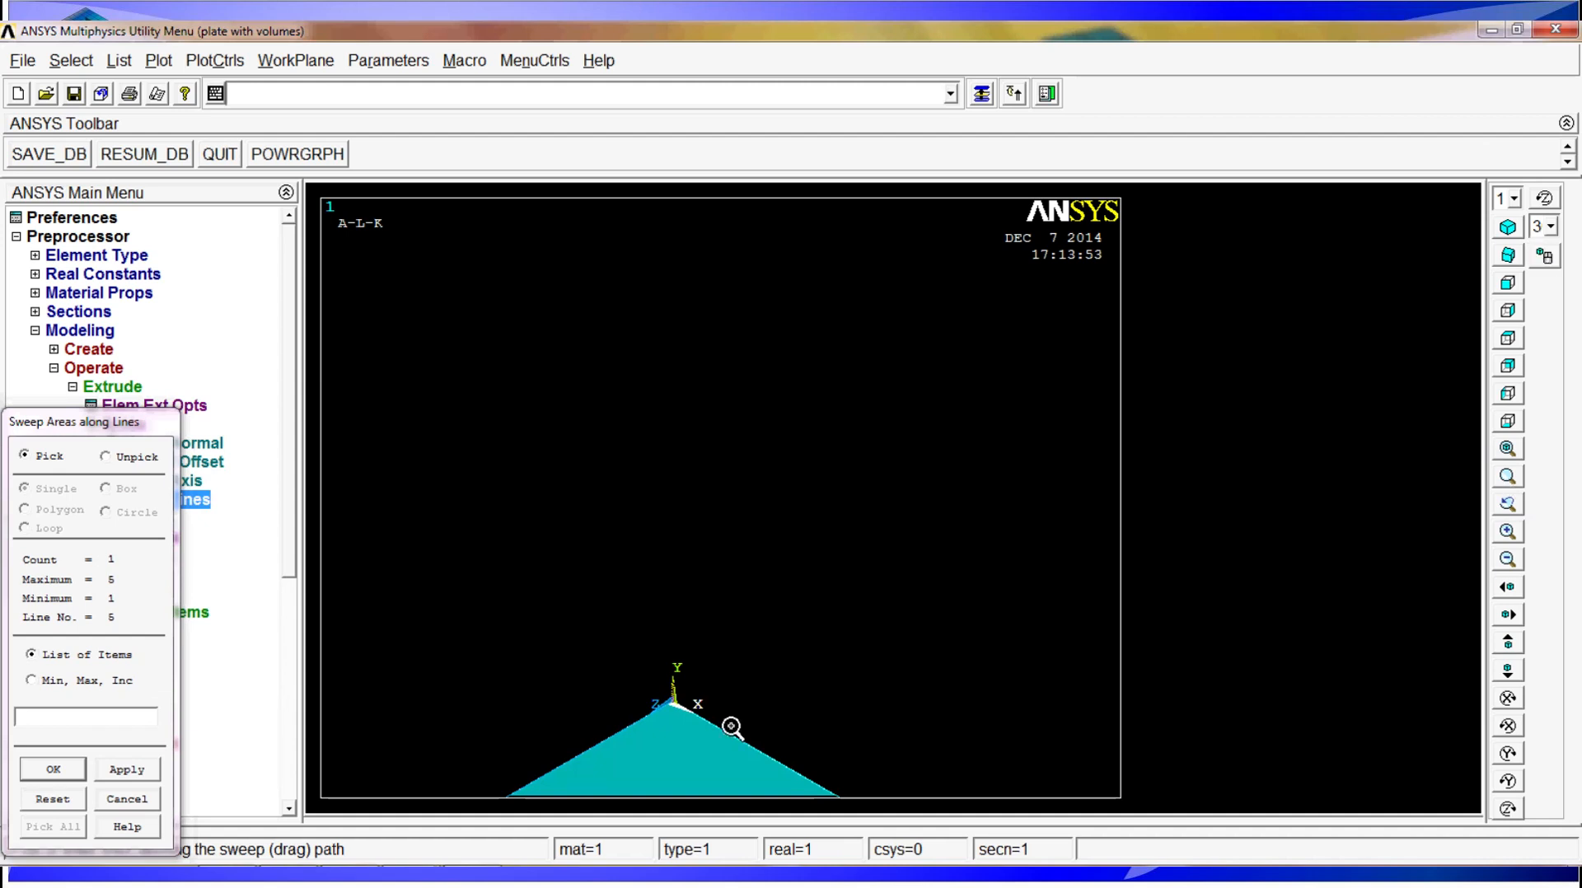
pyautogui.click(673, 698)
pyautogui.click(777, 486)
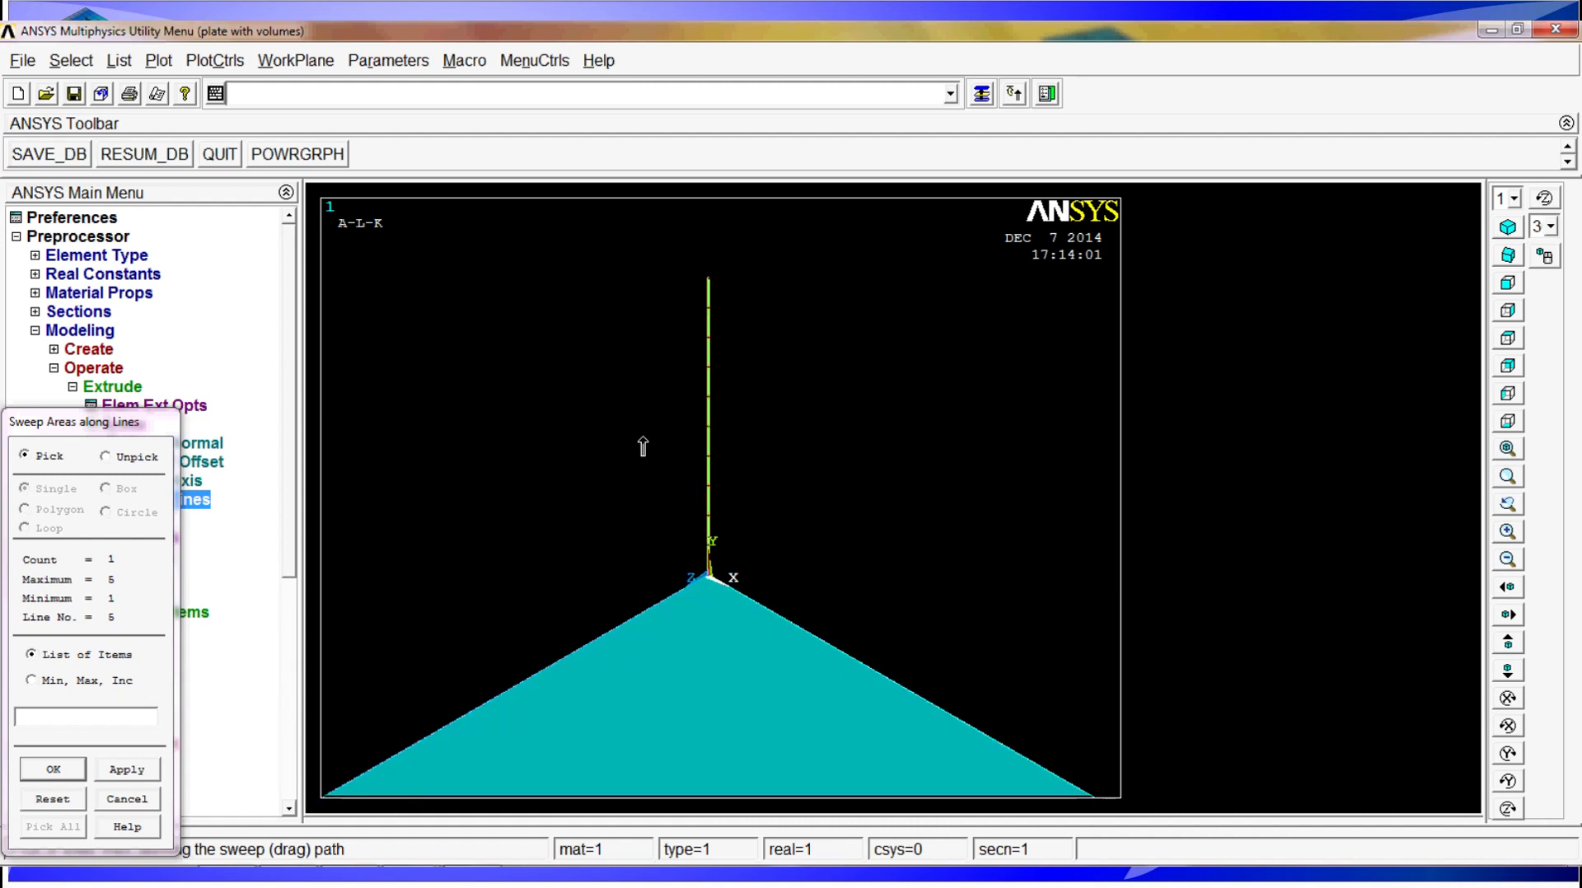
pyautogui.click(52, 770)
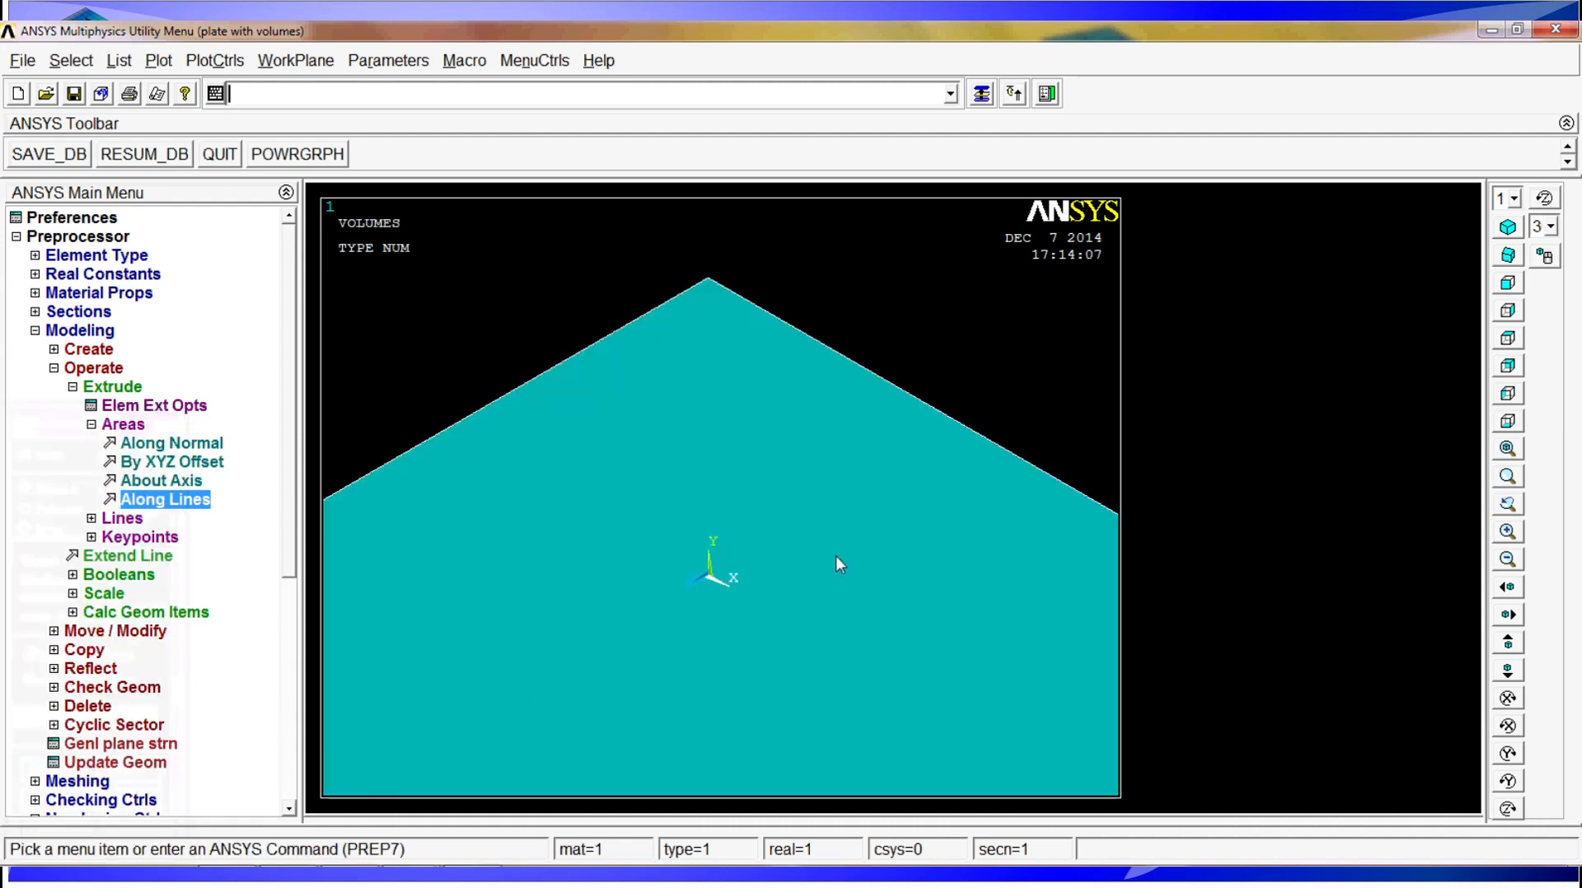
# Inspect the extruded plate's thickness at its front corner, then fit the whole plate in view
pyautogui.click(1508, 451)
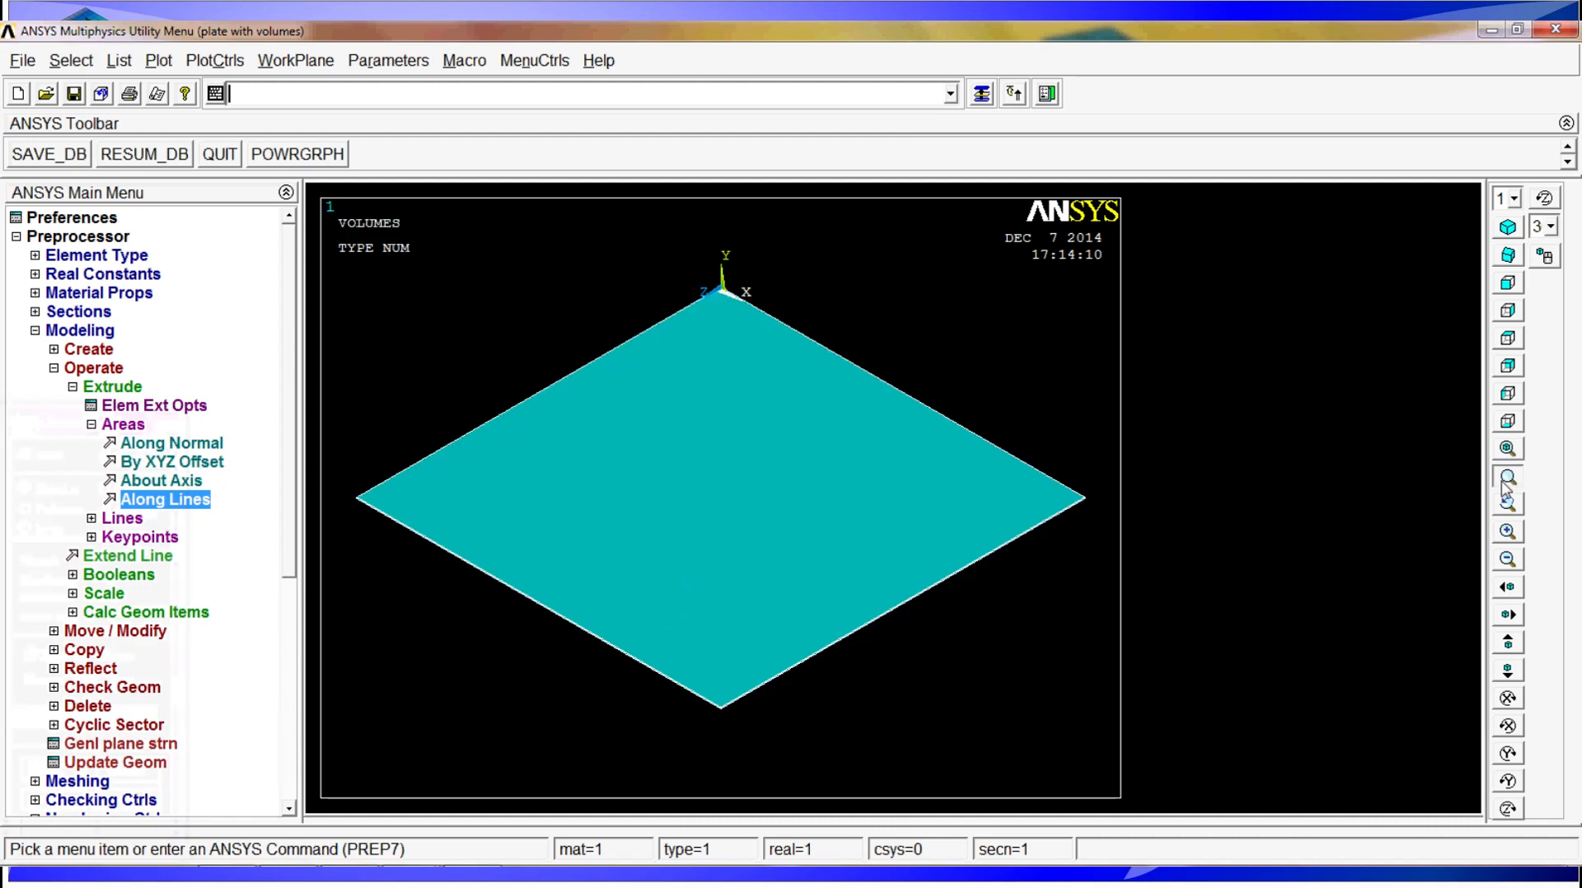
pyautogui.click(716, 706)
pyautogui.click(727, 722)
pyautogui.scroll(-2, 726, 722)
pyautogui.scroll(4, 843, 572)
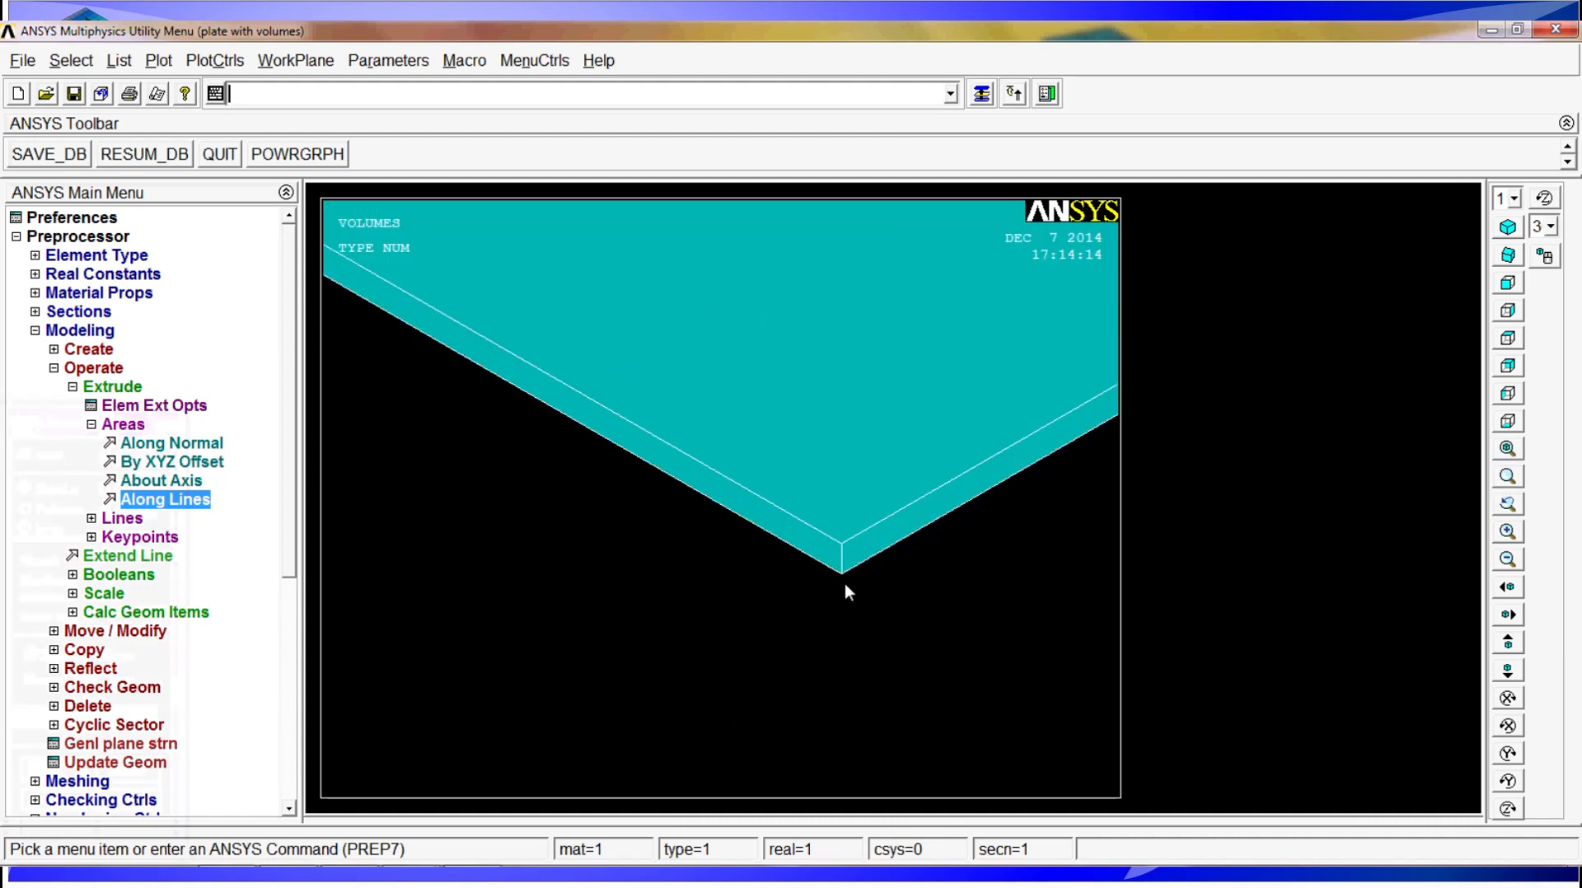
pyautogui.scroll(-3, 831, 548)
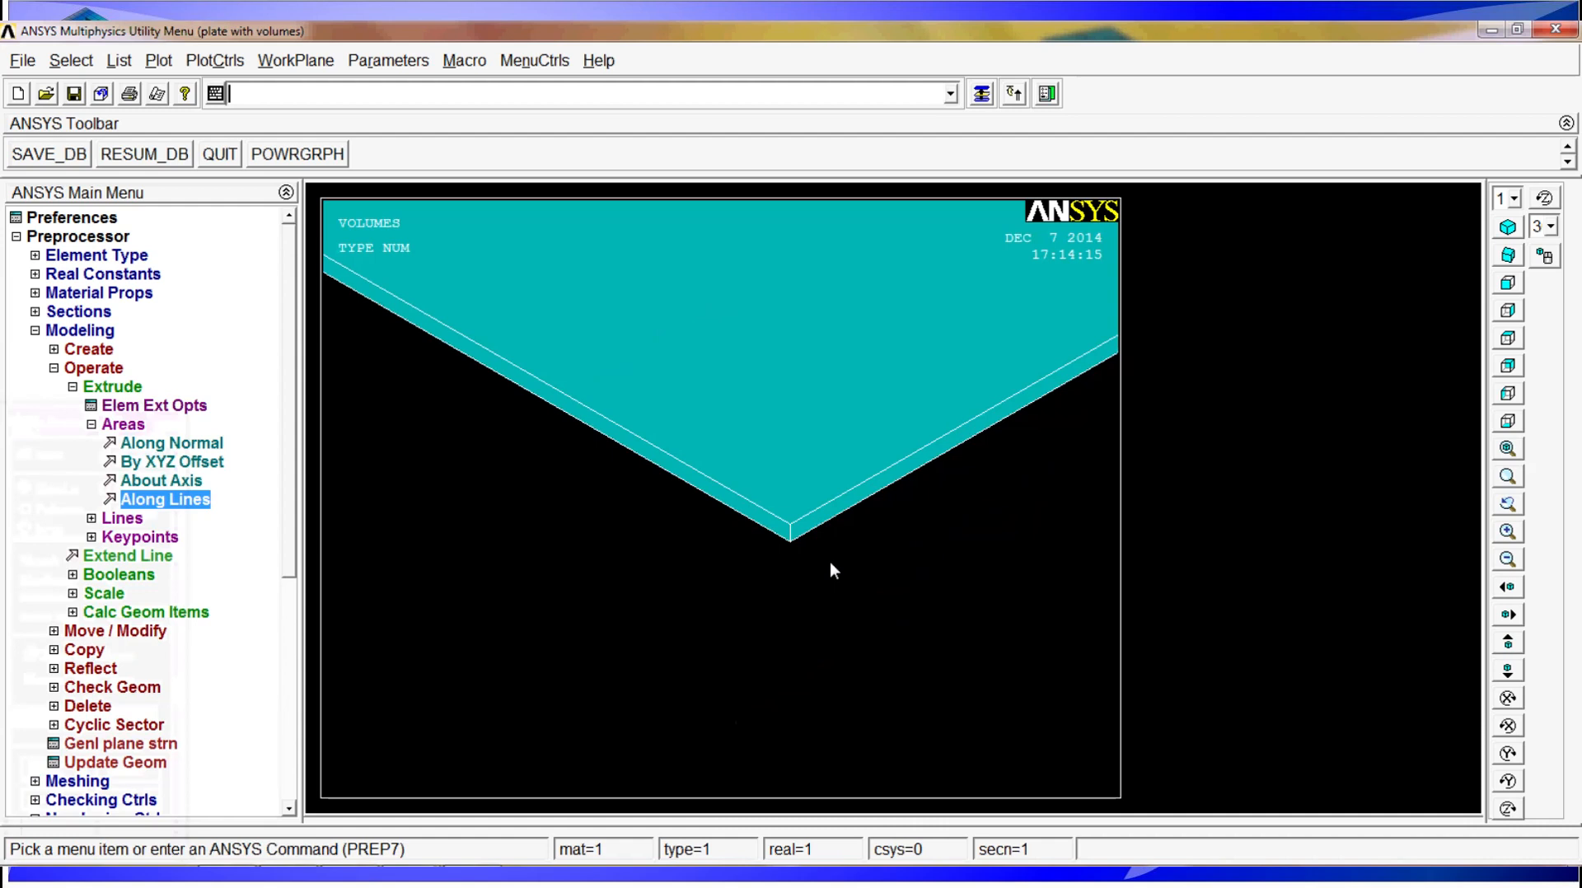
pyautogui.click(1510, 475)
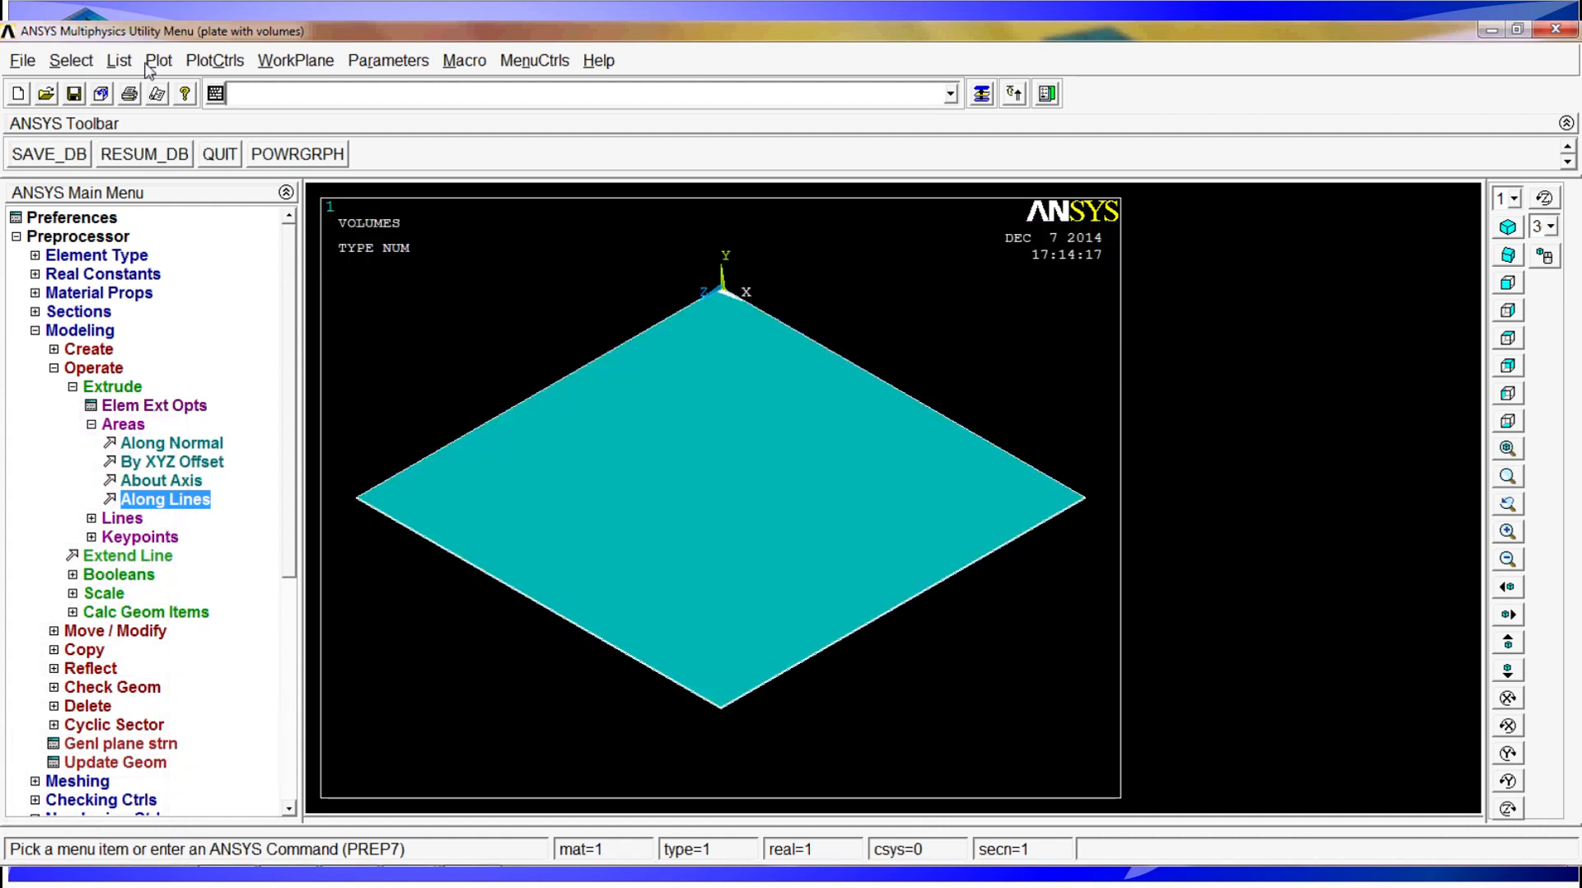
# Plot the model's volumes and list all selected volumes, examining the plate's entry before closing the listing
pyautogui.click(157, 61)
pyautogui.click(194, 187)
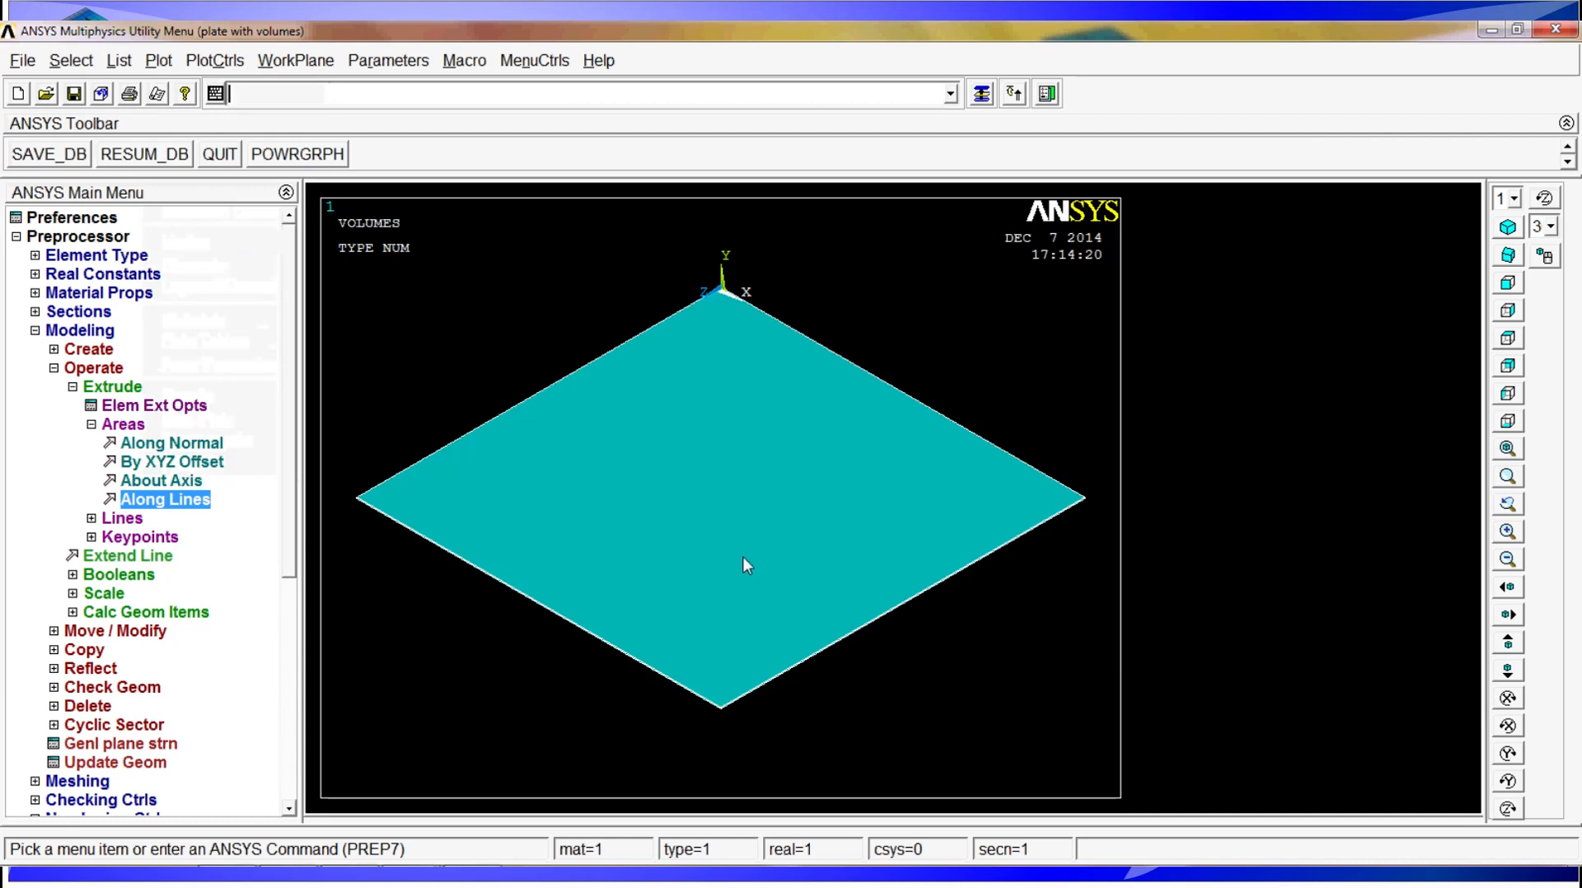
pyautogui.click(157, 61)
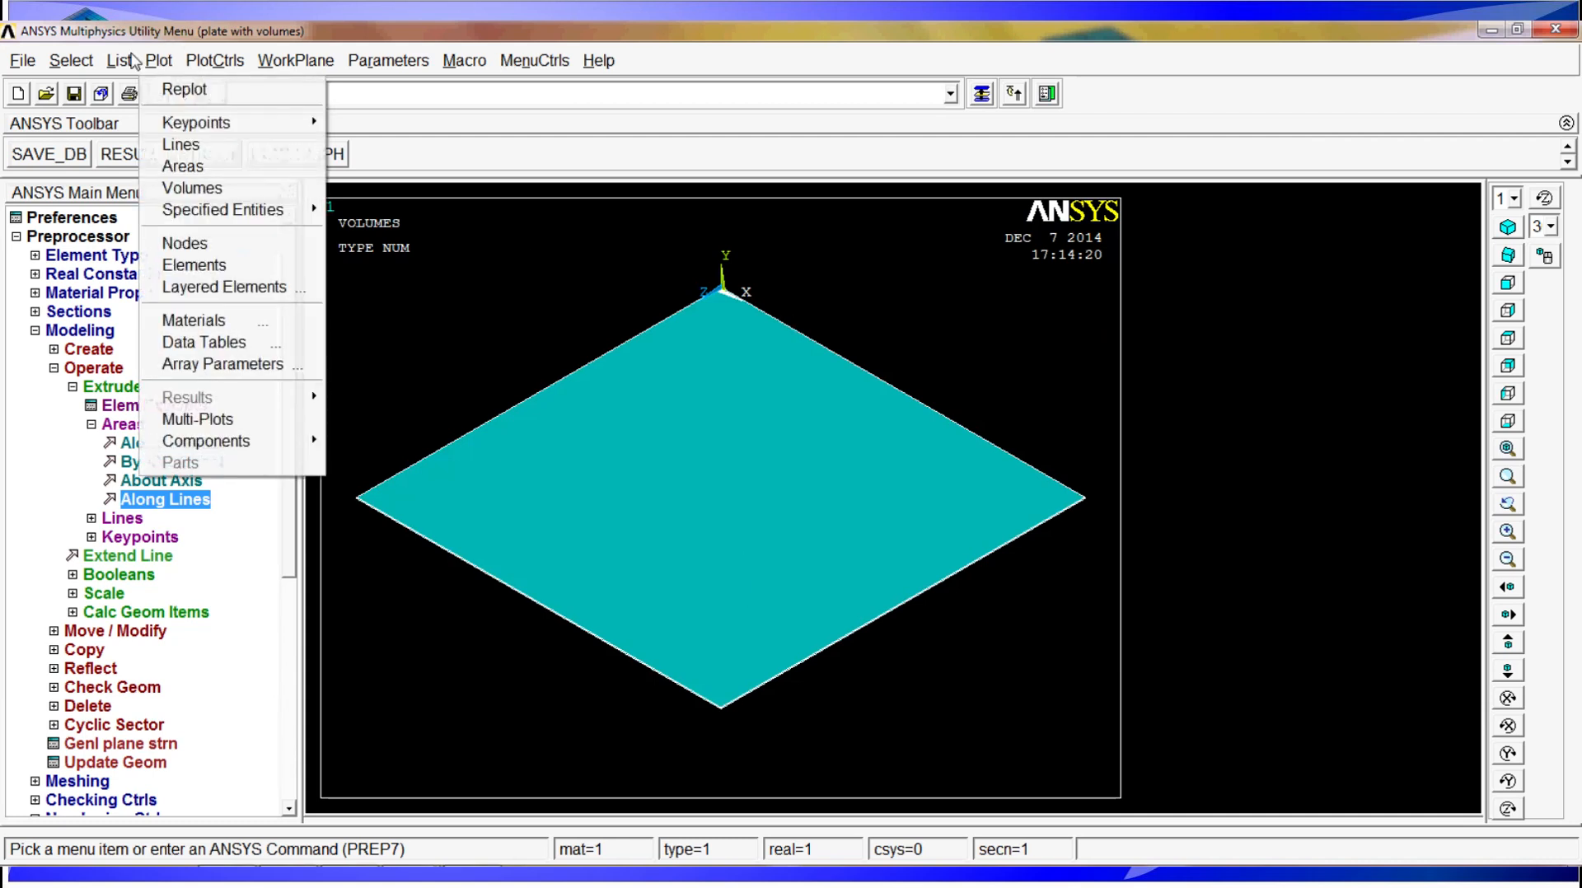
pyautogui.moveTo(120, 61)
pyautogui.click(247, 208)
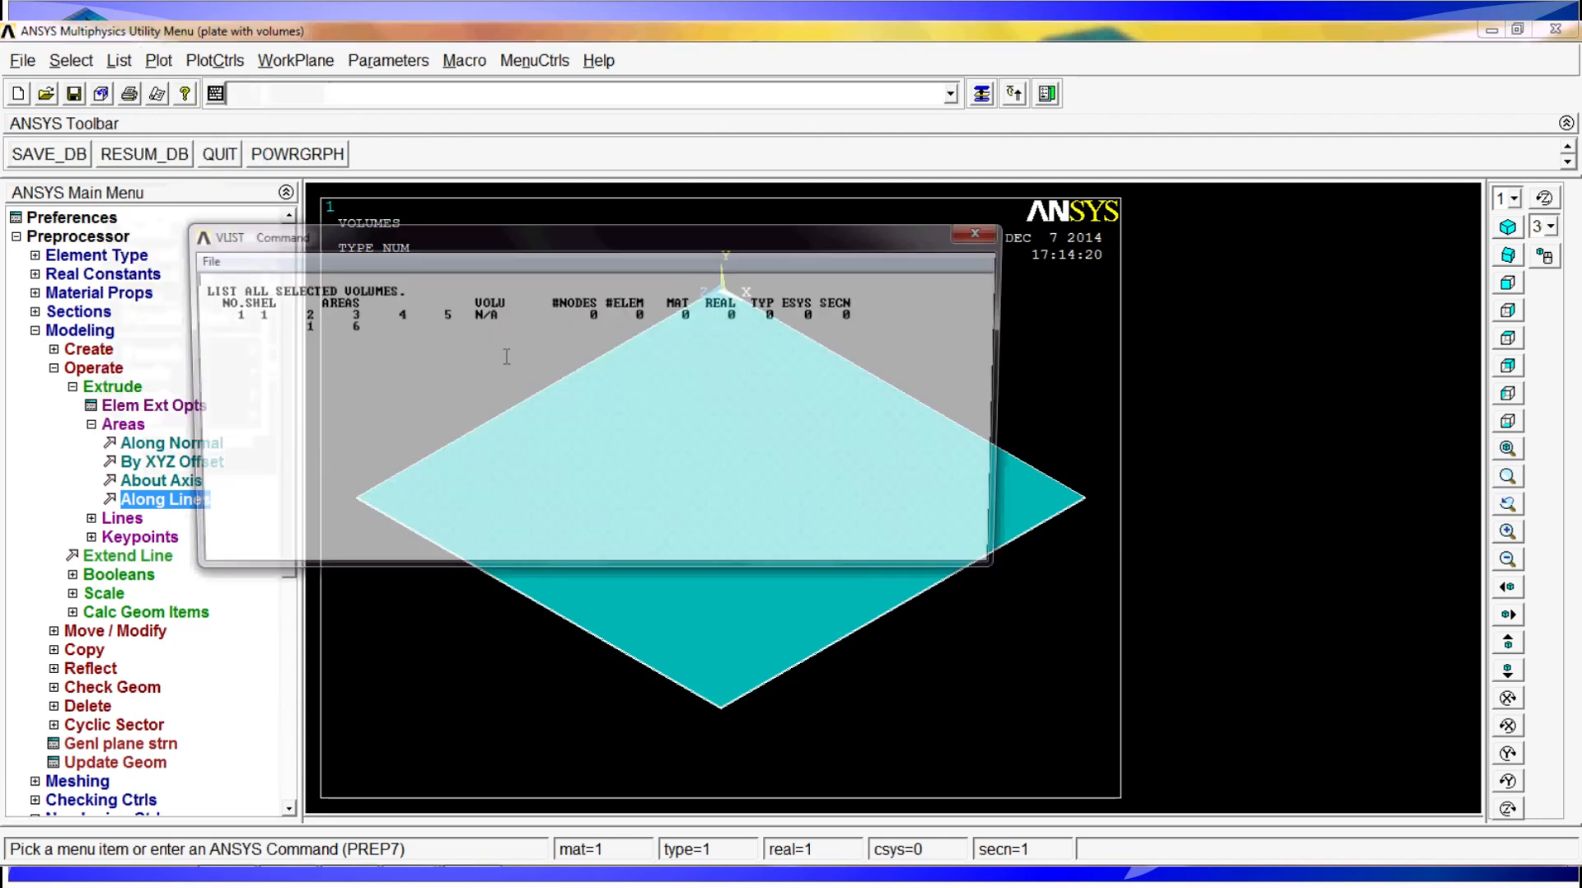
pyautogui.moveTo(228, 314); pyautogui.dragTo(918, 326)
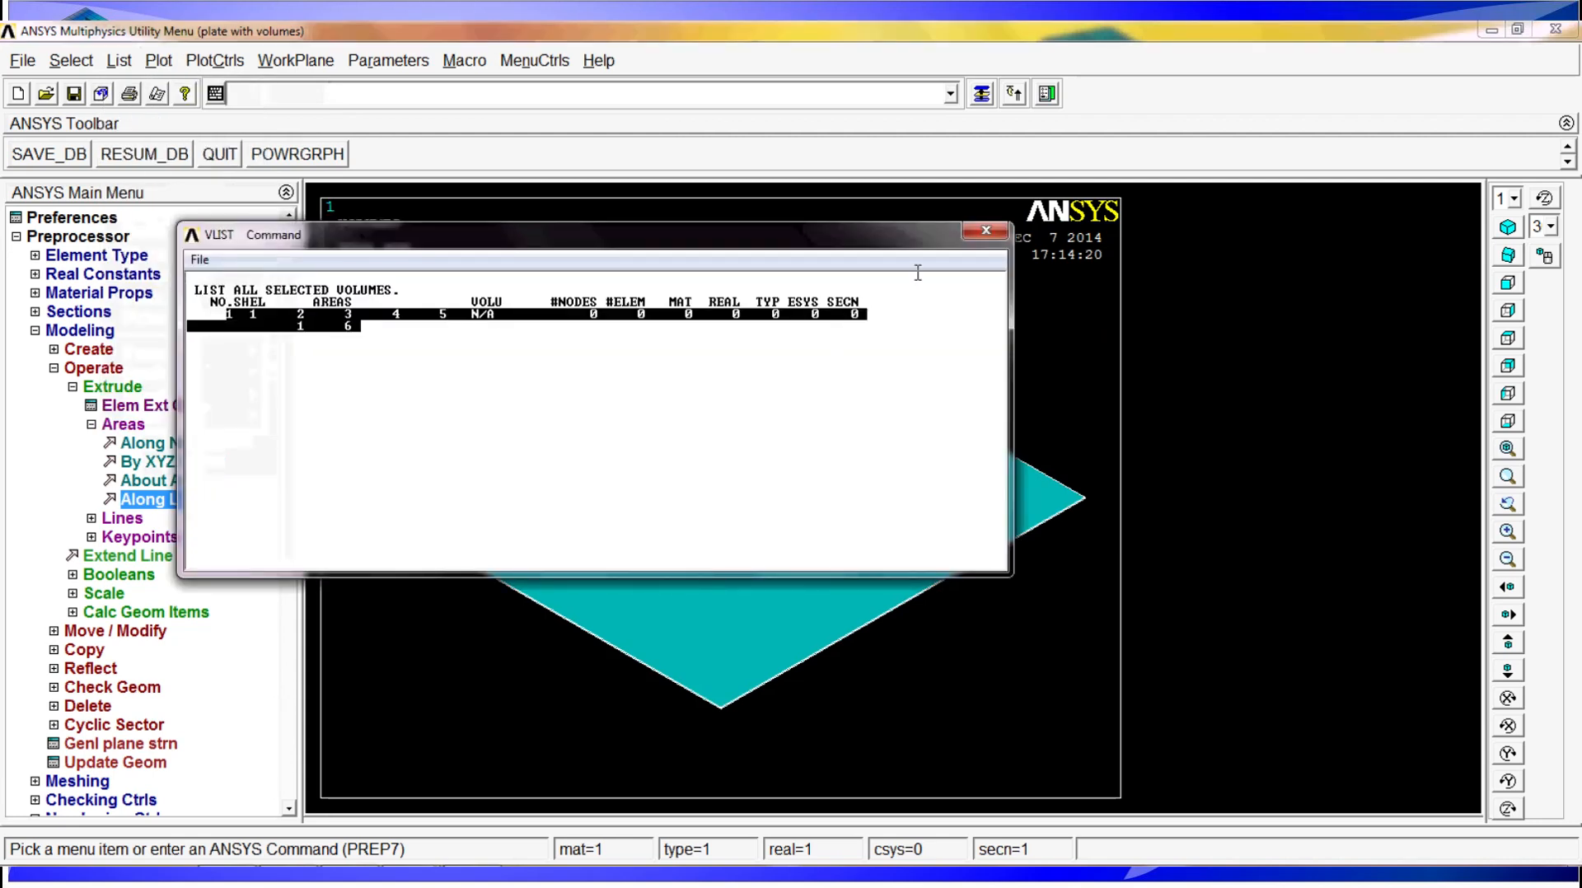
pyautogui.click(976, 235)
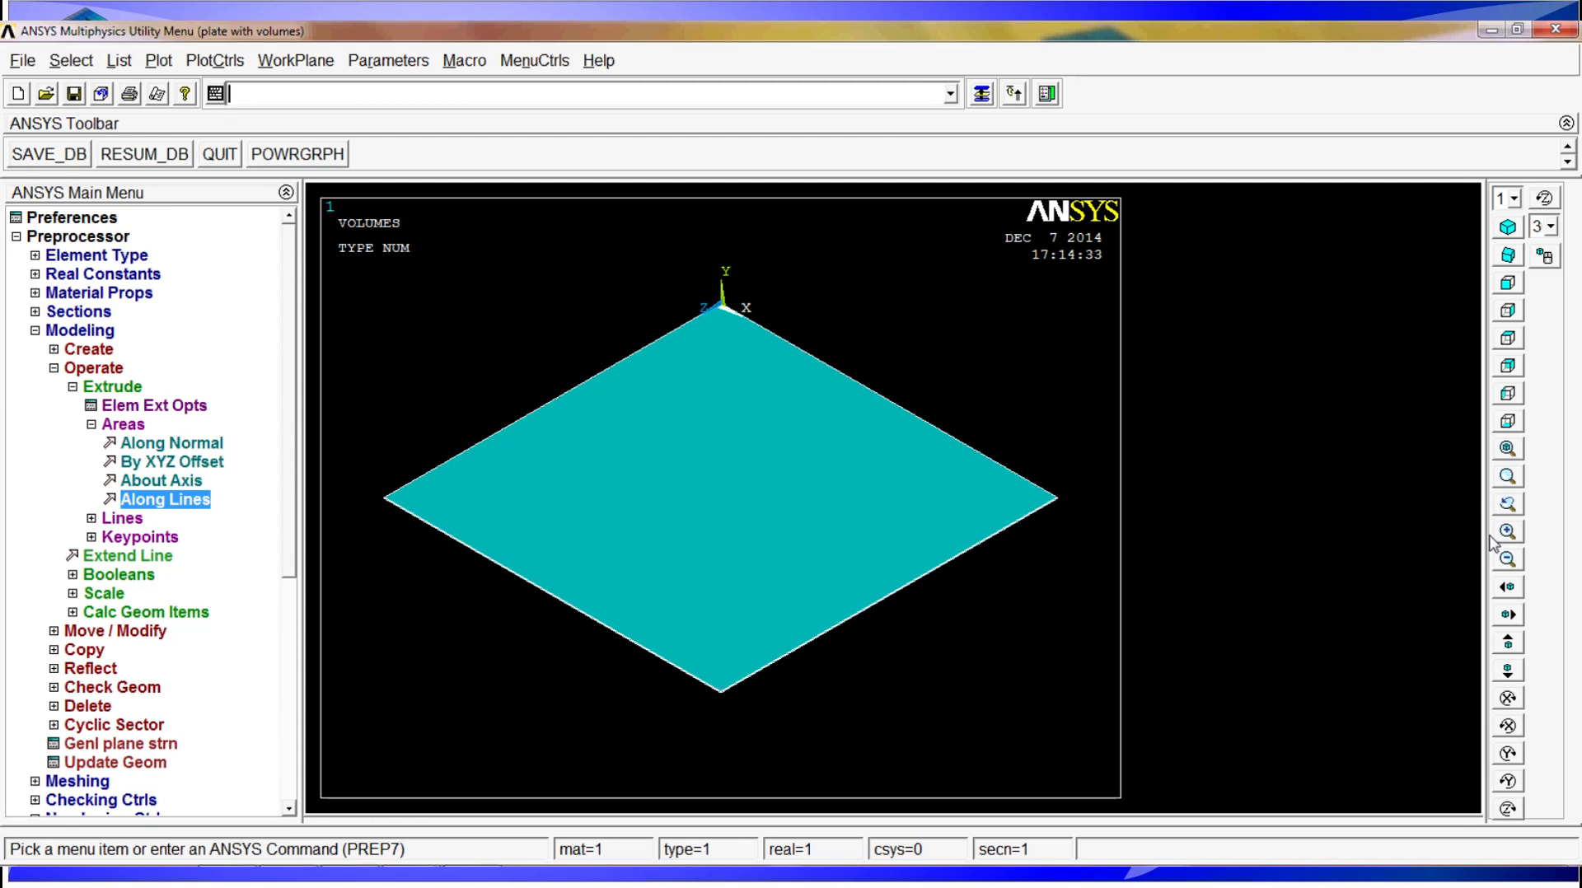
# Plot the model's lines and examine the vertical thickness line at the plate's corner by the origin up close
pyautogui.click(1507, 478)
pyautogui.click(723, 298)
pyautogui.click(726, 323)
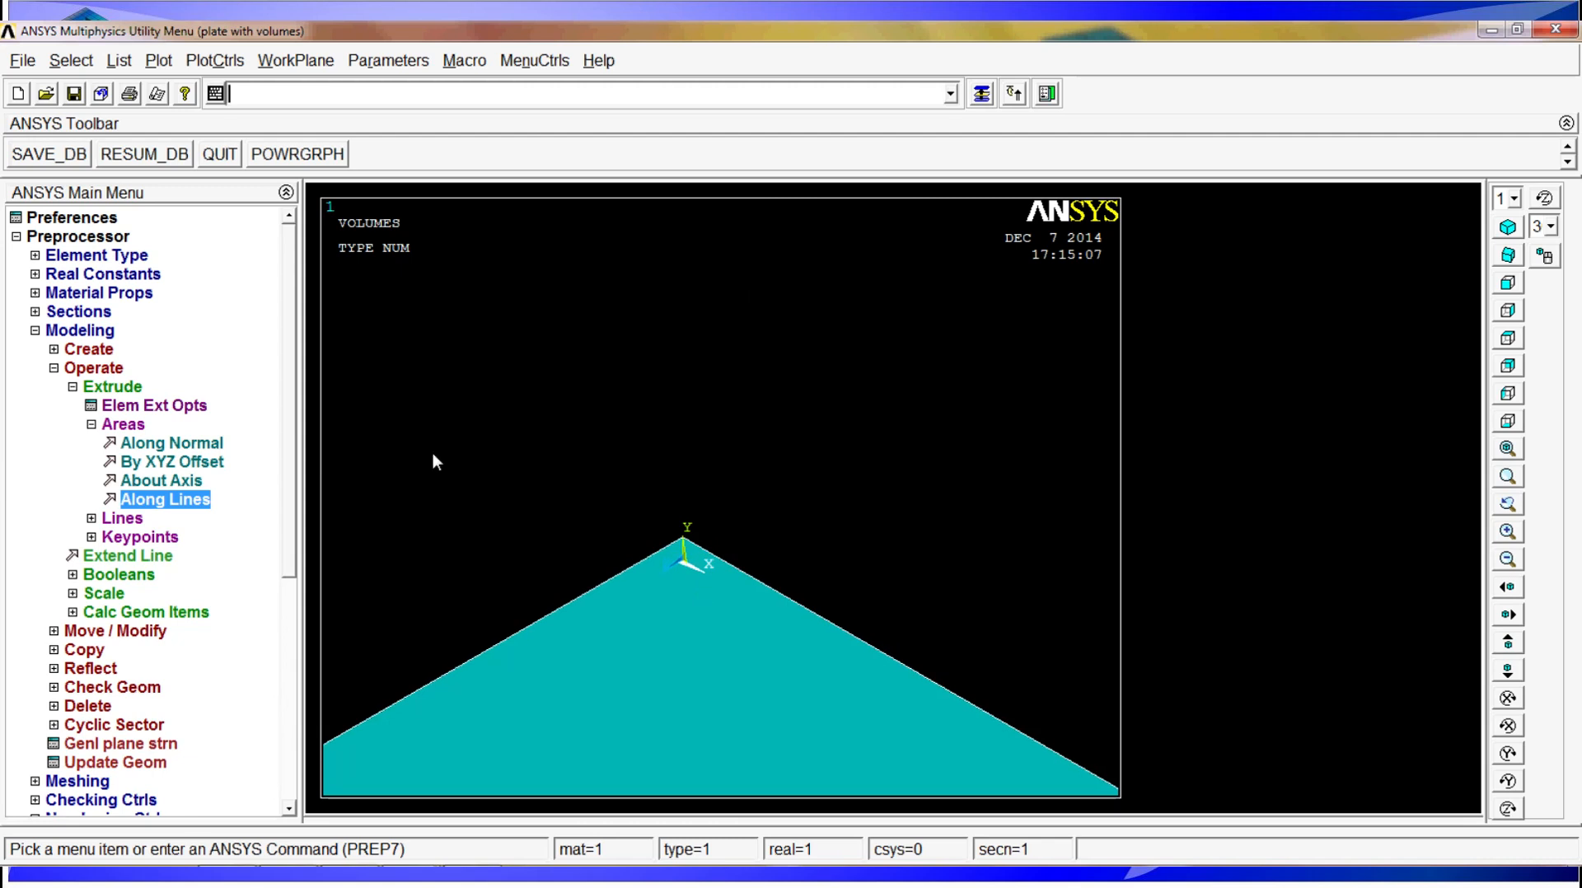
pyautogui.click(159, 60)
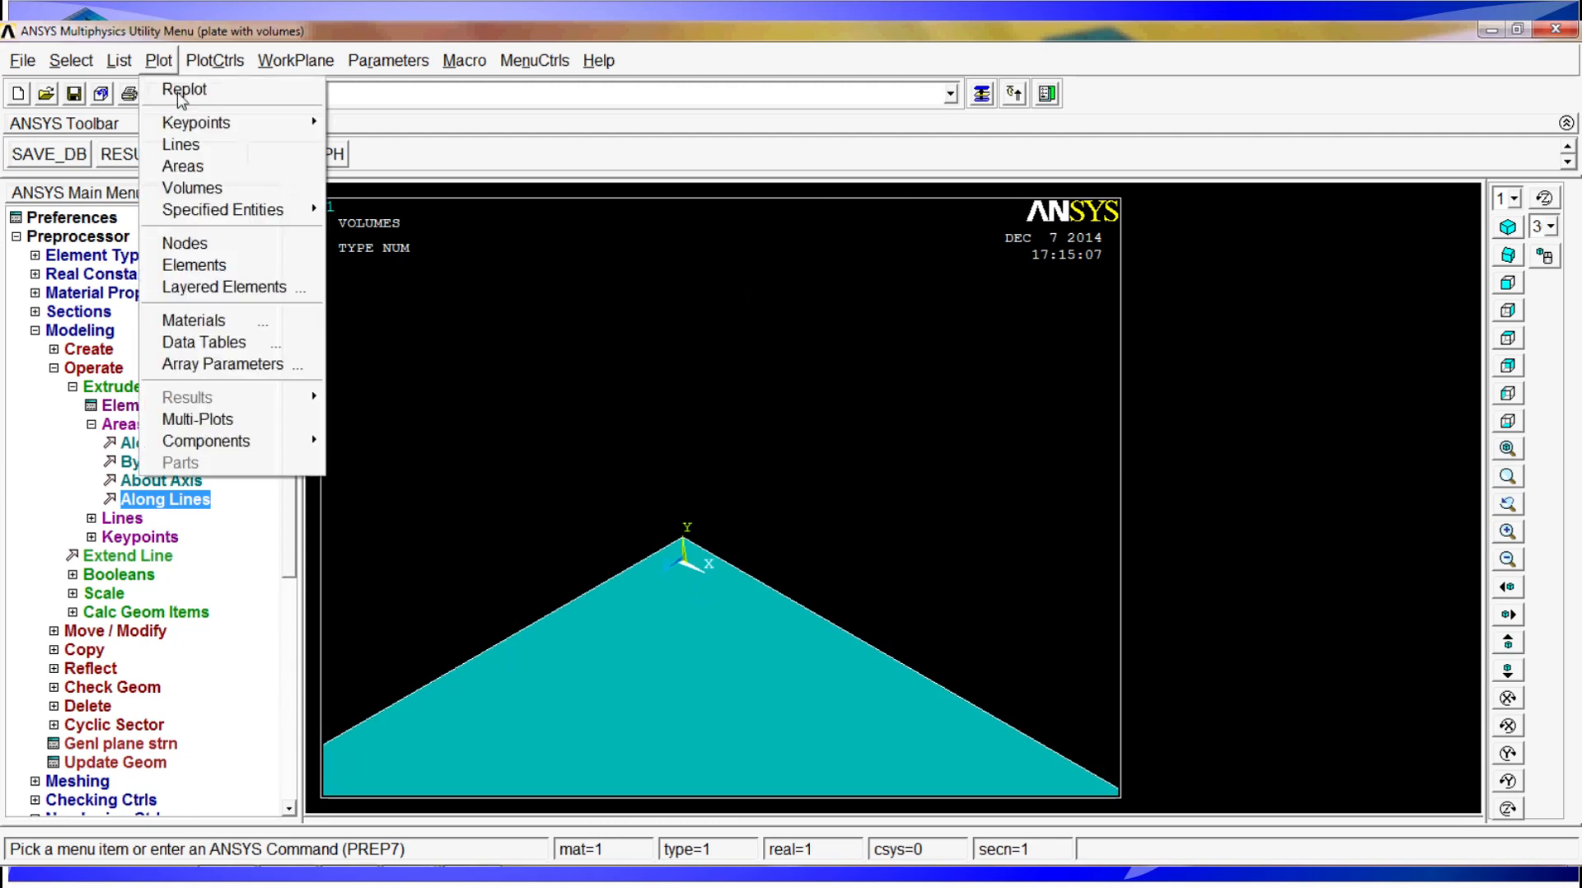
pyautogui.click(188, 146)
pyautogui.click(1547, 259)
pyautogui.moveTo(838, 433); pyautogui.dragTo(719, 378)
pyautogui.moveTo(719, 384); pyautogui.dragTo(622, 572, button='middle')
pyautogui.moveTo(767, 506); pyautogui.dragTo(886, 500)
pyautogui.moveTo(887, 500); pyautogui.dragTo(672, 379, button='middle')
pyautogui.moveTo(745, 389); pyautogui.dragTo(725, 491)
pyautogui.moveTo(807, 457); pyautogui.dragTo(684, 560, button='middle')
pyautogui.moveTo(758, 418); pyautogui.dragTo(655, 556)
pyautogui.moveTo(657, 558); pyautogui.dragTo(655, 569, button='middle')
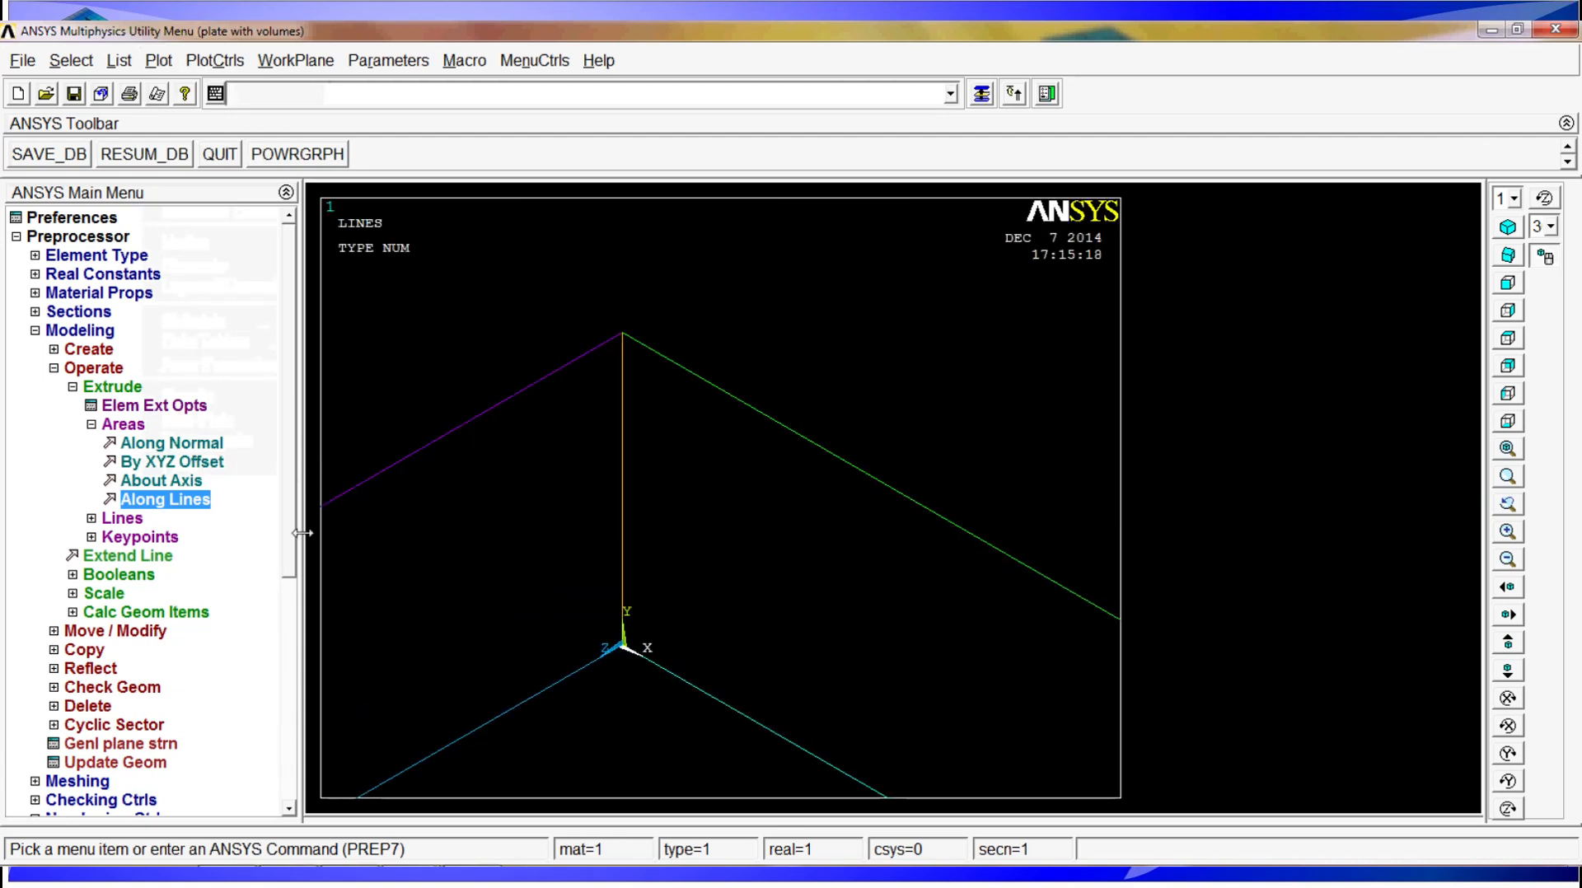
pyautogui.click(119, 61)
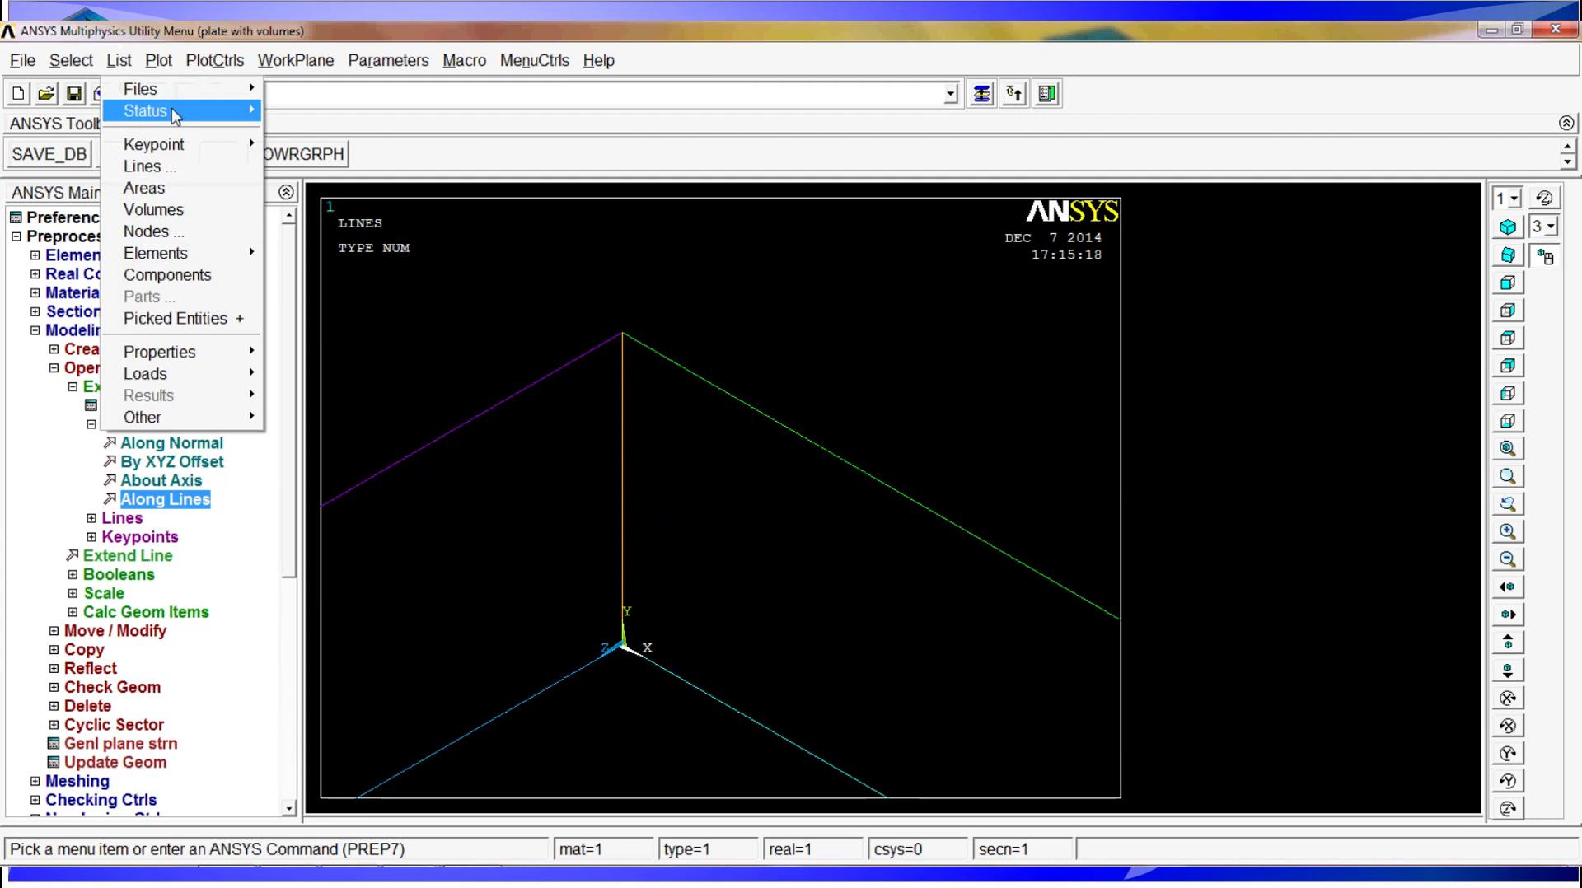
pyautogui.click(204, 171)
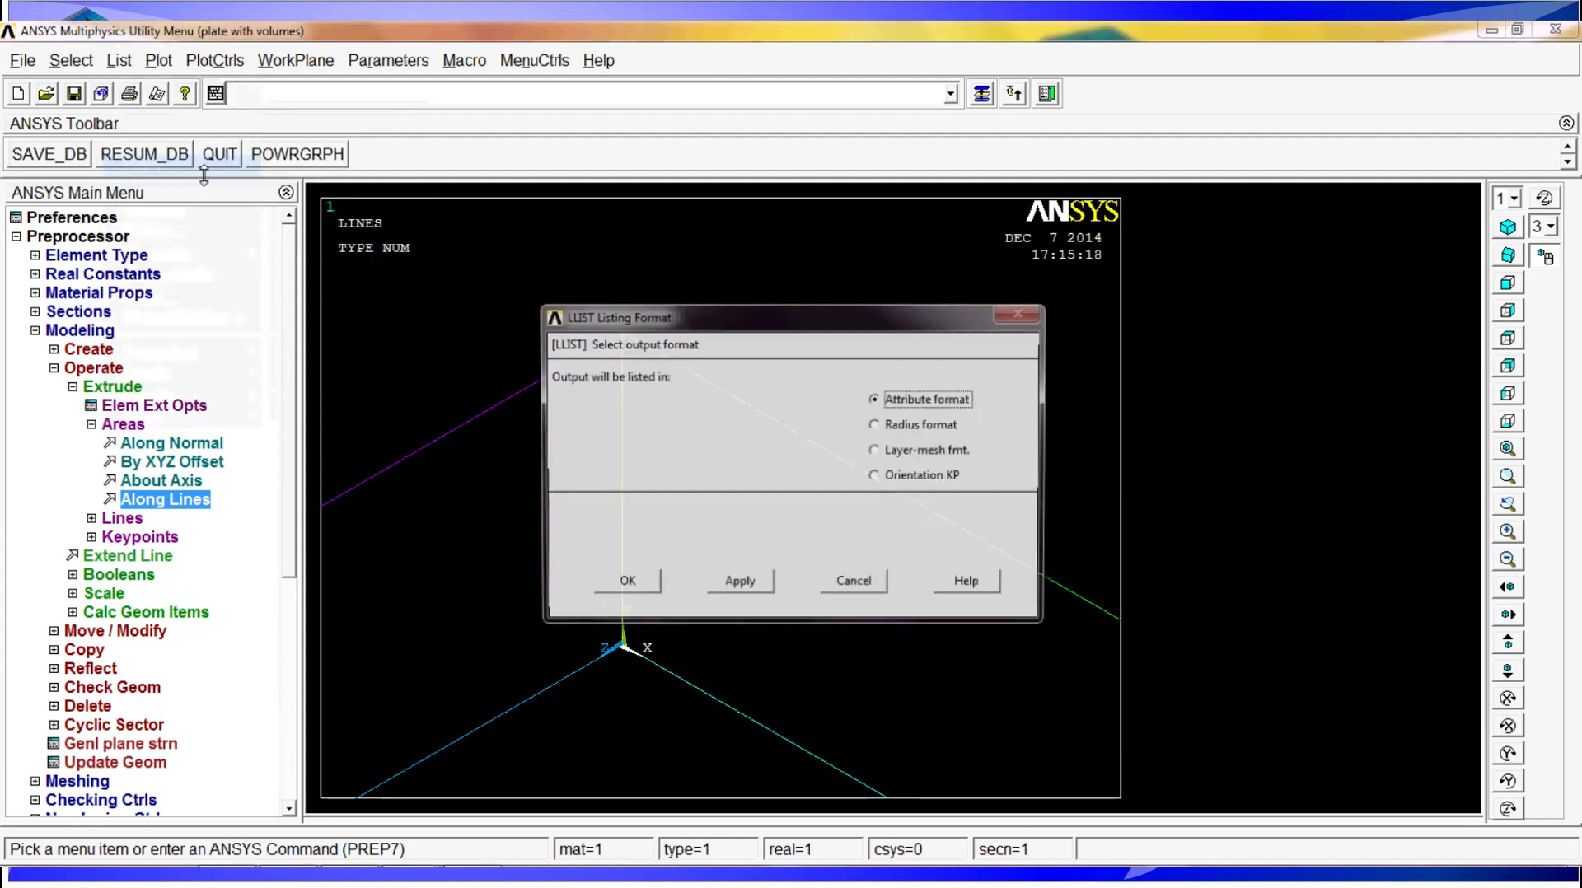
pyautogui.click(858, 585)
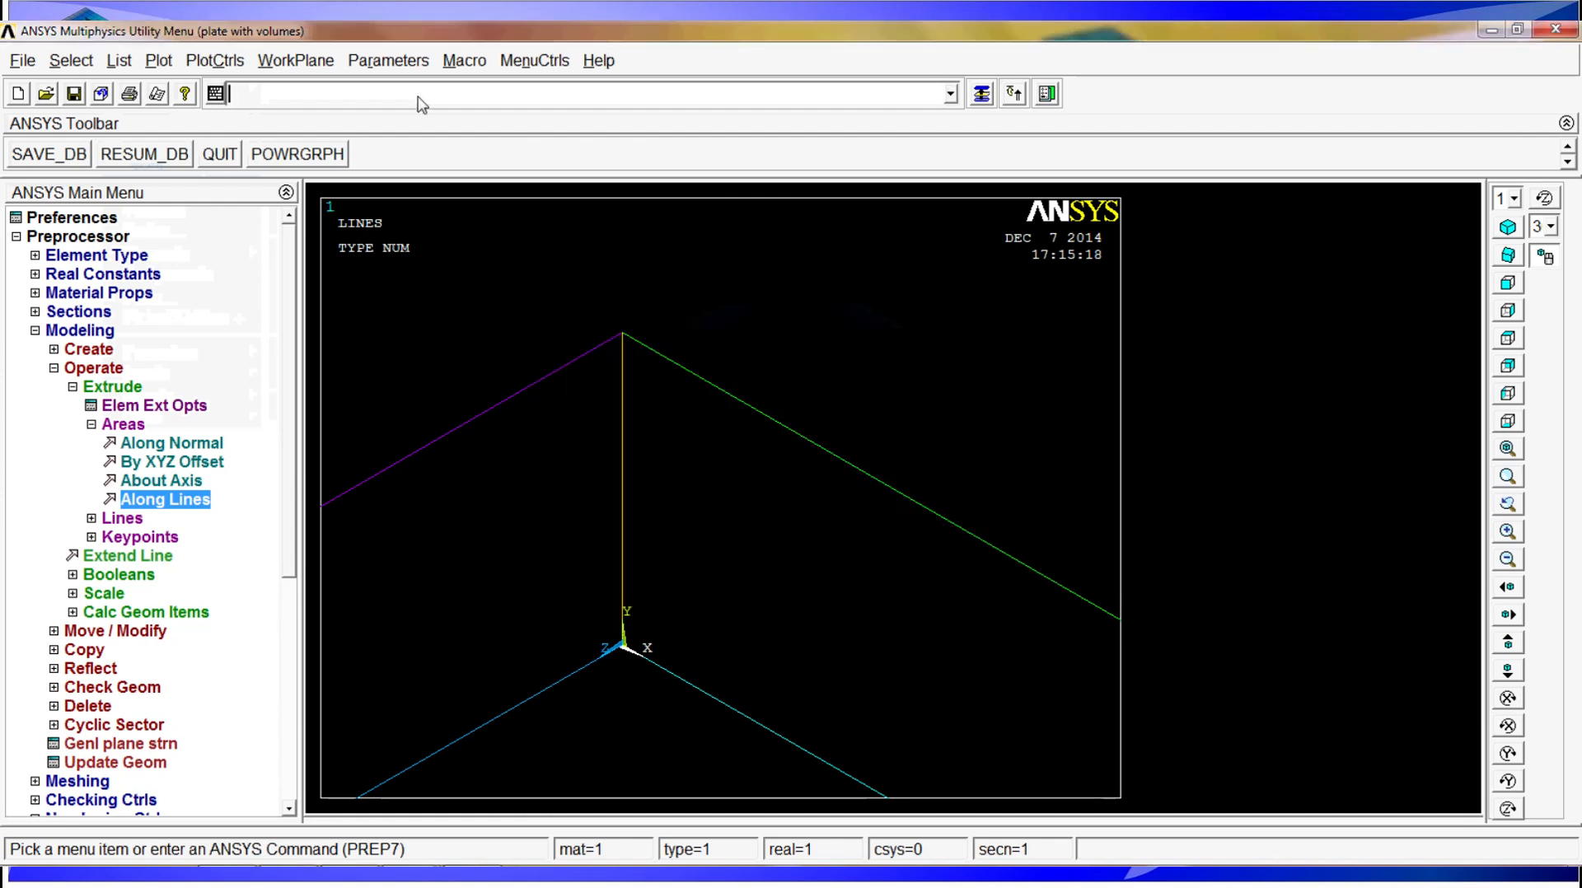
# Run llist,p, pick the vertical thickness line at the origin corner, check for overlapping lines there, and cancel the listing
pyautogui.write('lli')
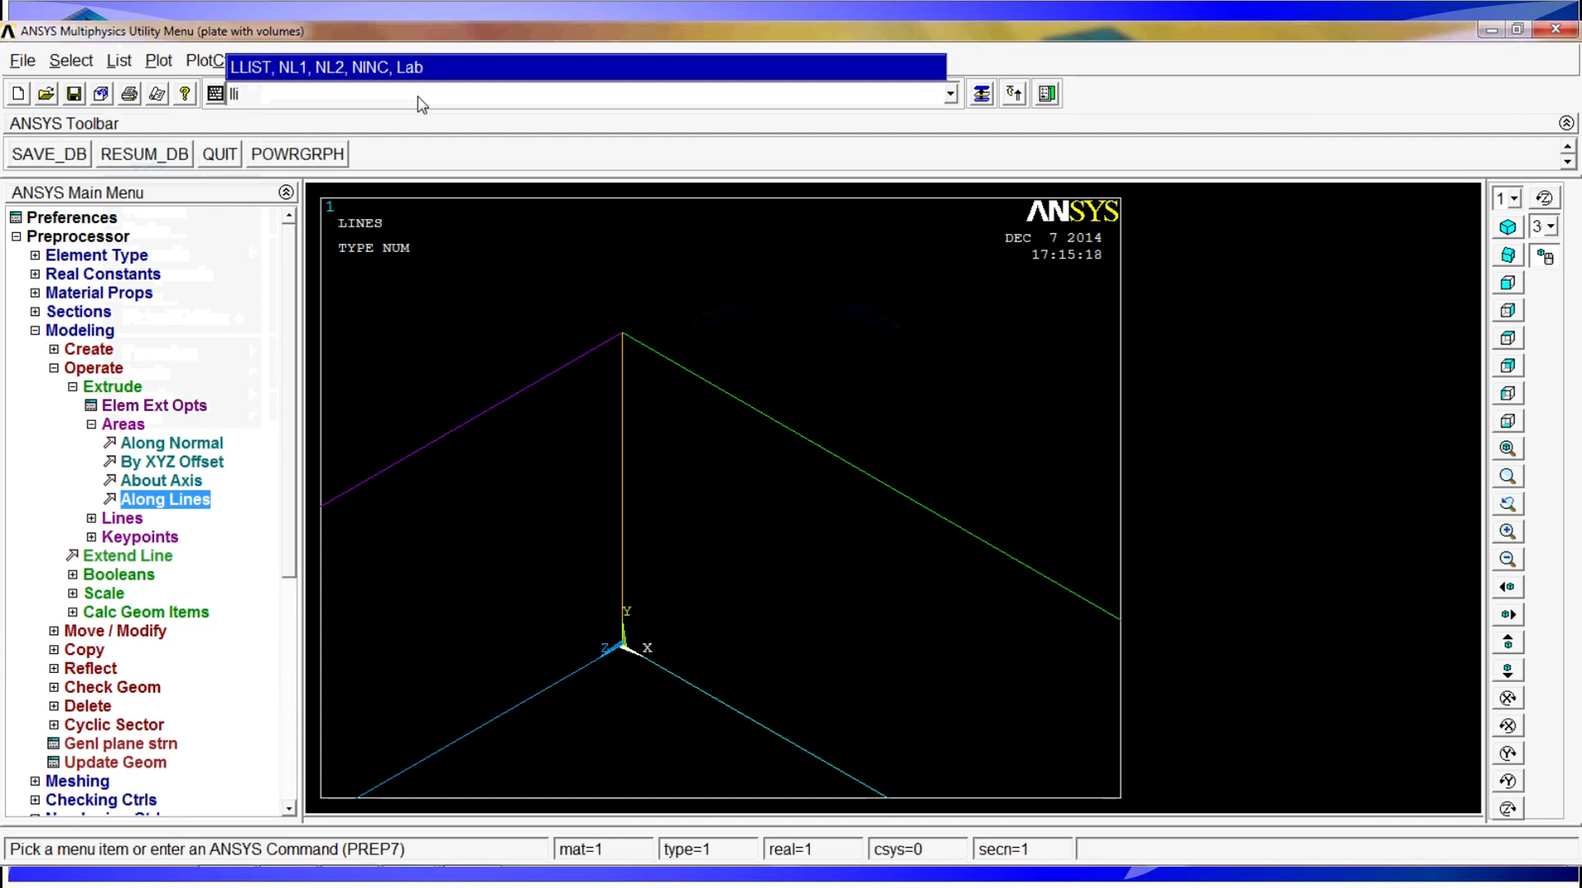
pyautogui.write('st,')
pyautogui.write('p')
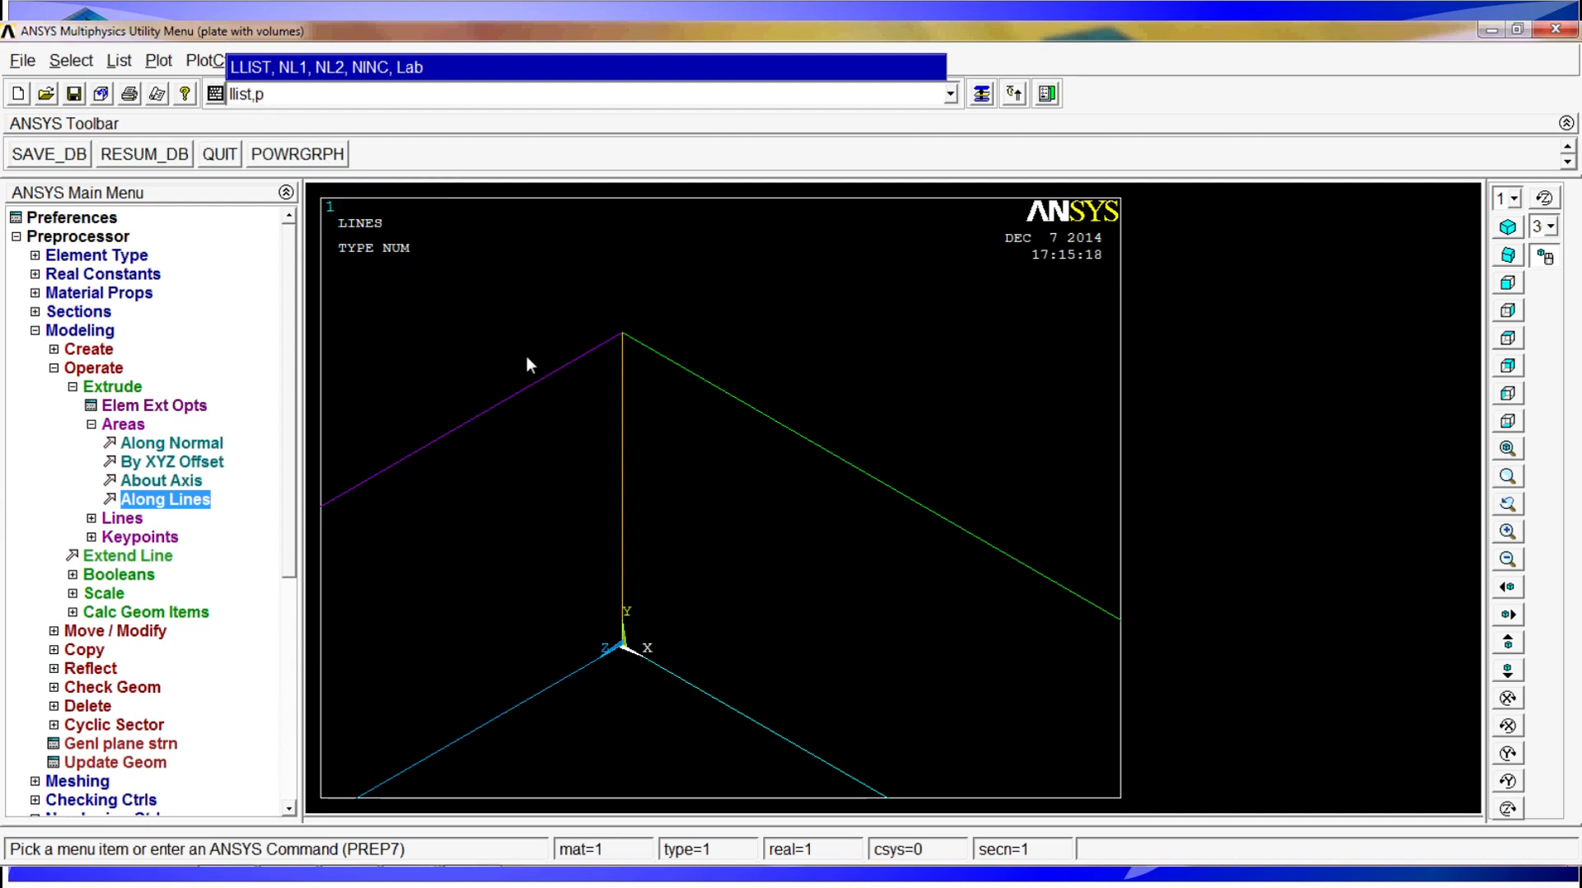
pyautogui.press('Return')
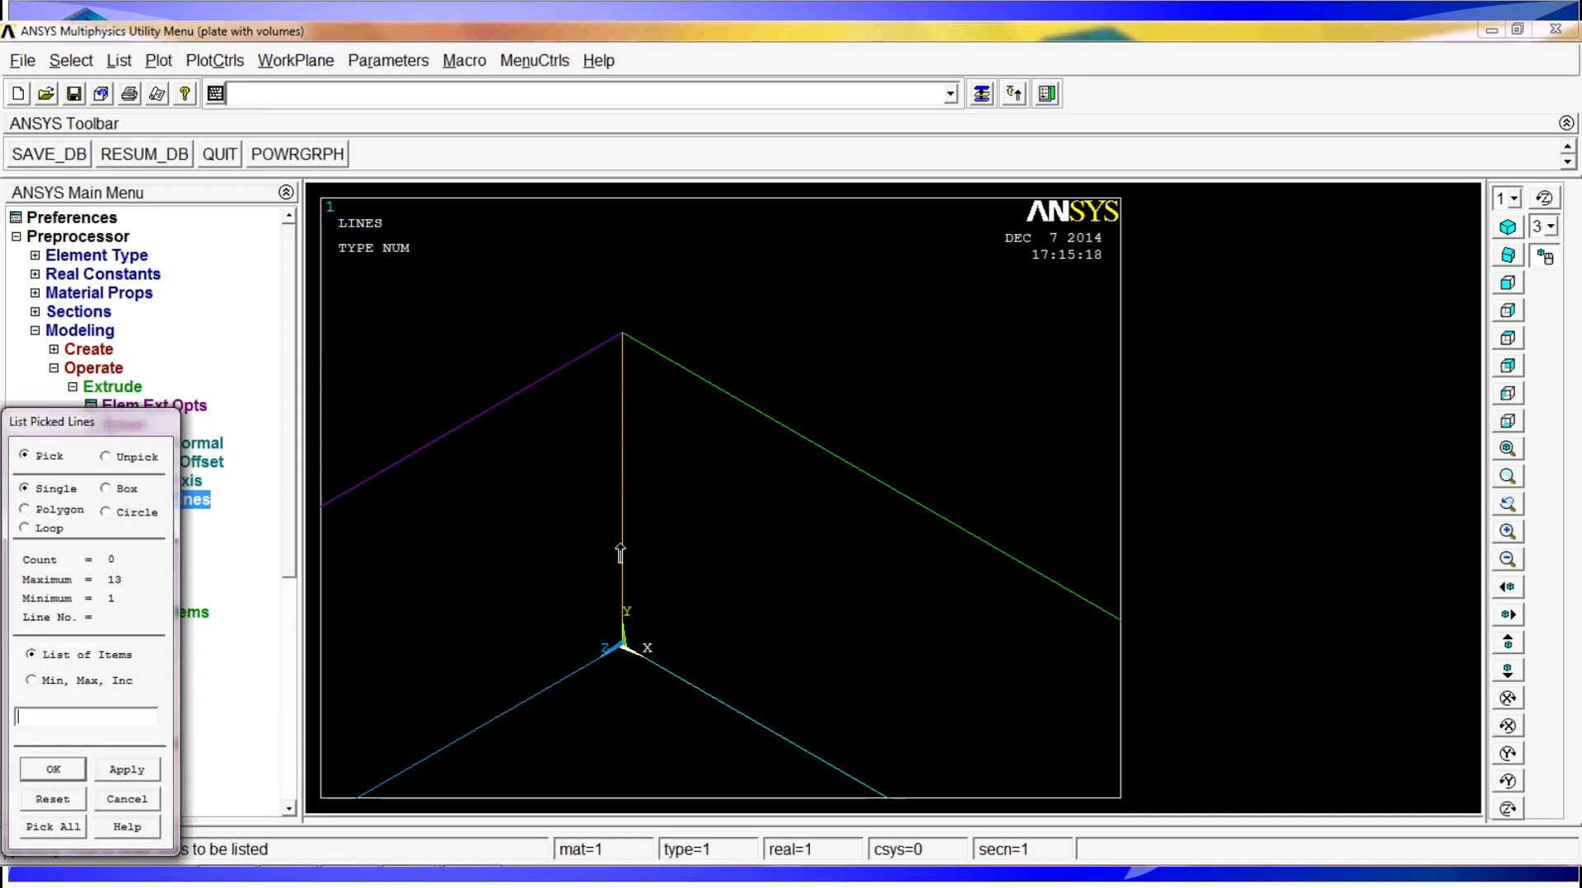
pyautogui.click(623, 507)
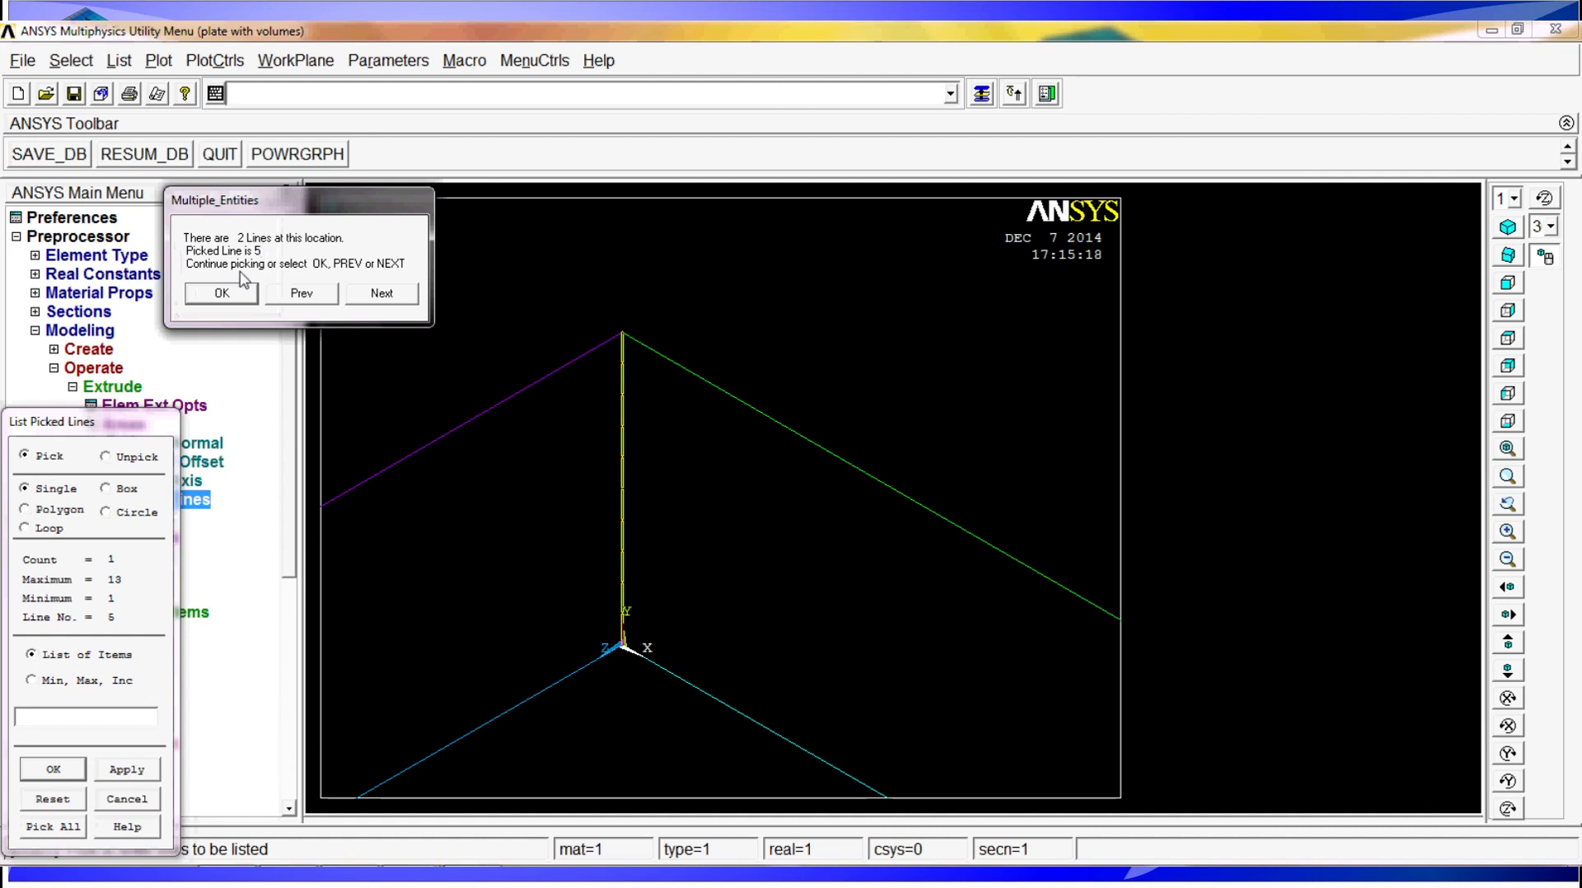
pyautogui.click(382, 298)
pyautogui.click(220, 293)
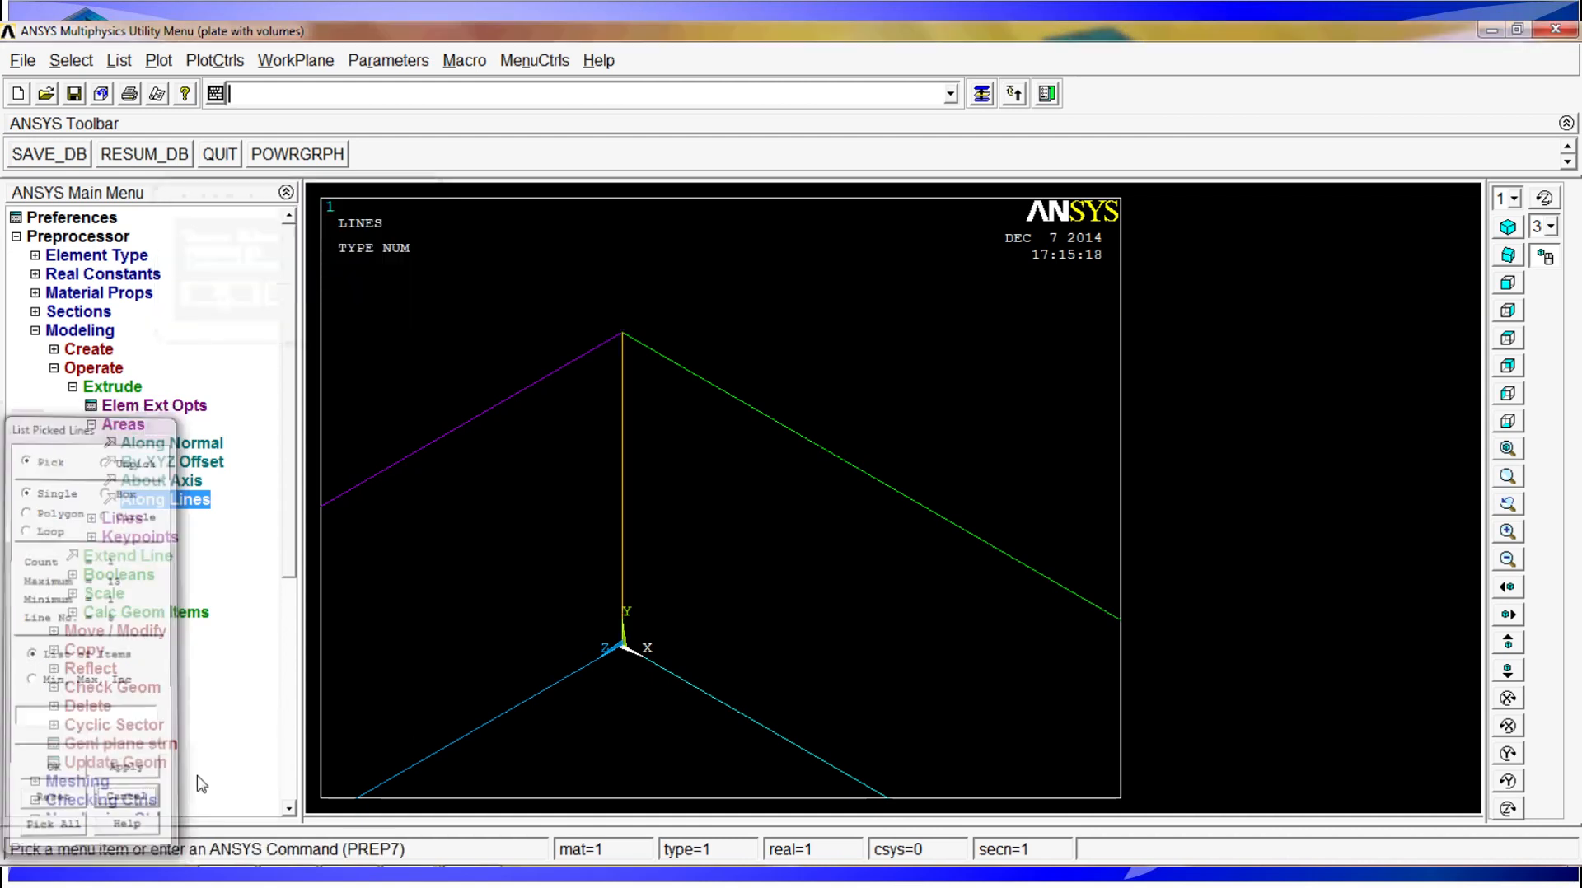
# Merge the model's coincident keypoints, retaining the lowest number
pyautogui.scroll(-2, 683, 614)
pyautogui.scroll(-2, 685, 614)
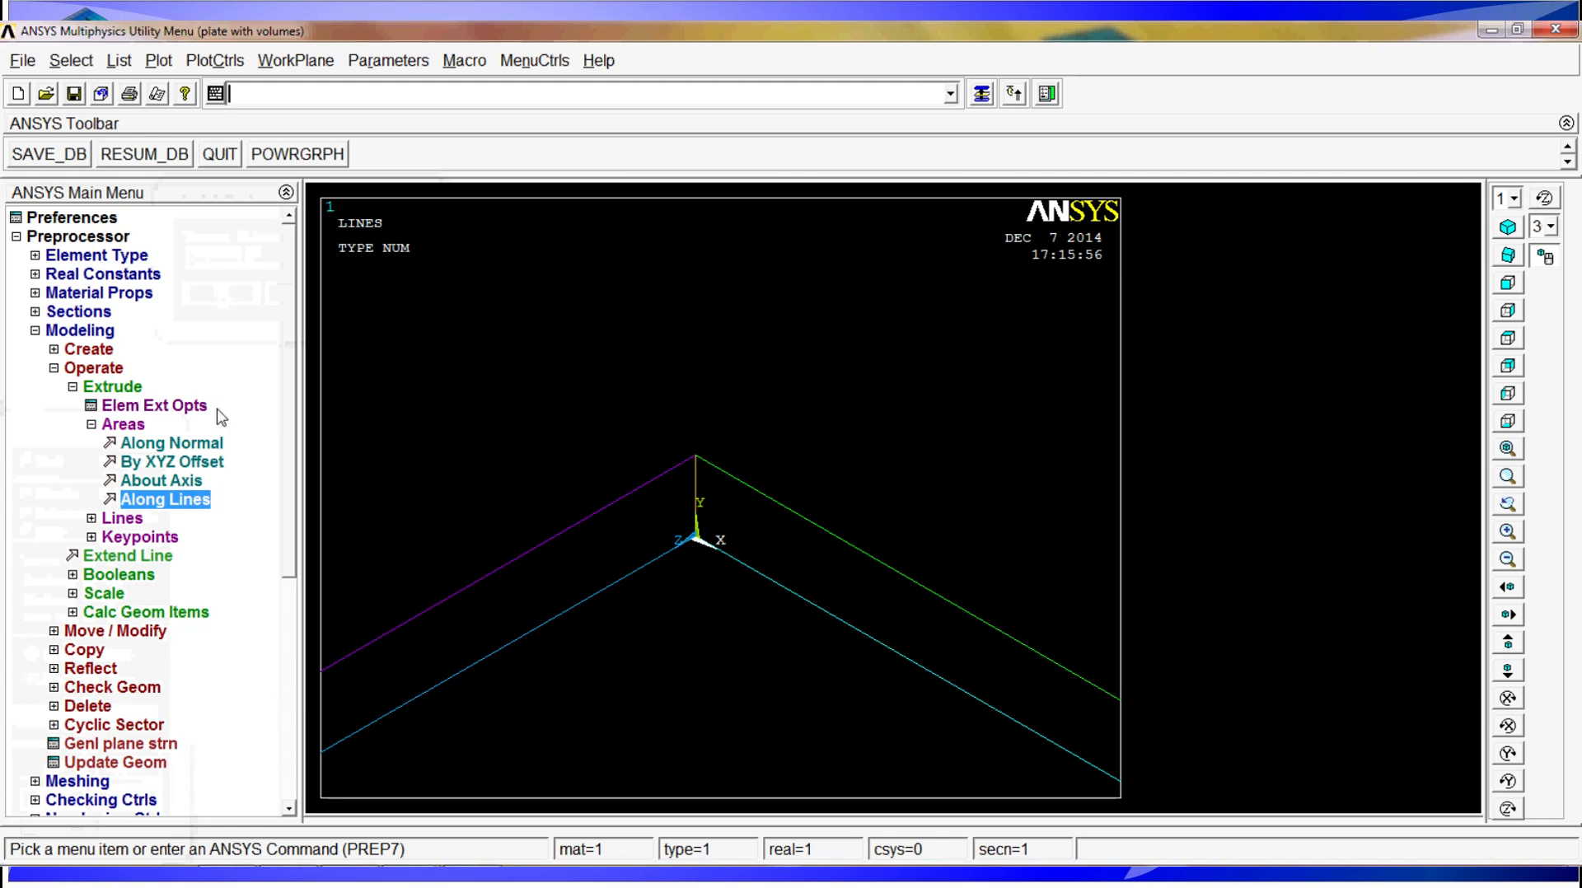
pyautogui.click(83, 367)
pyautogui.click(76, 333)
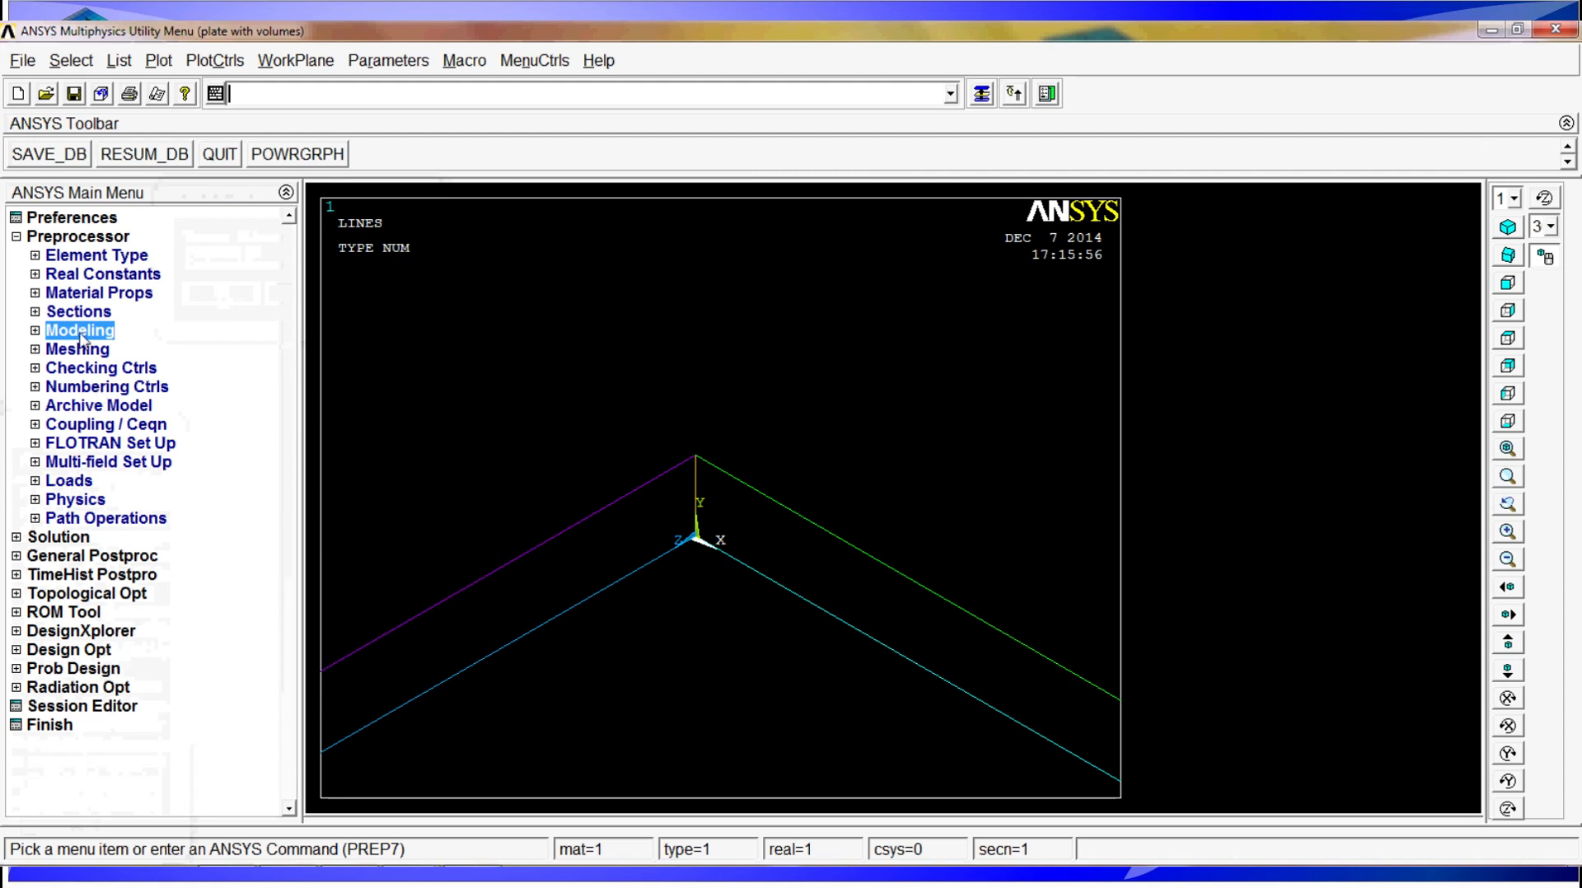
pyautogui.click(104, 389)
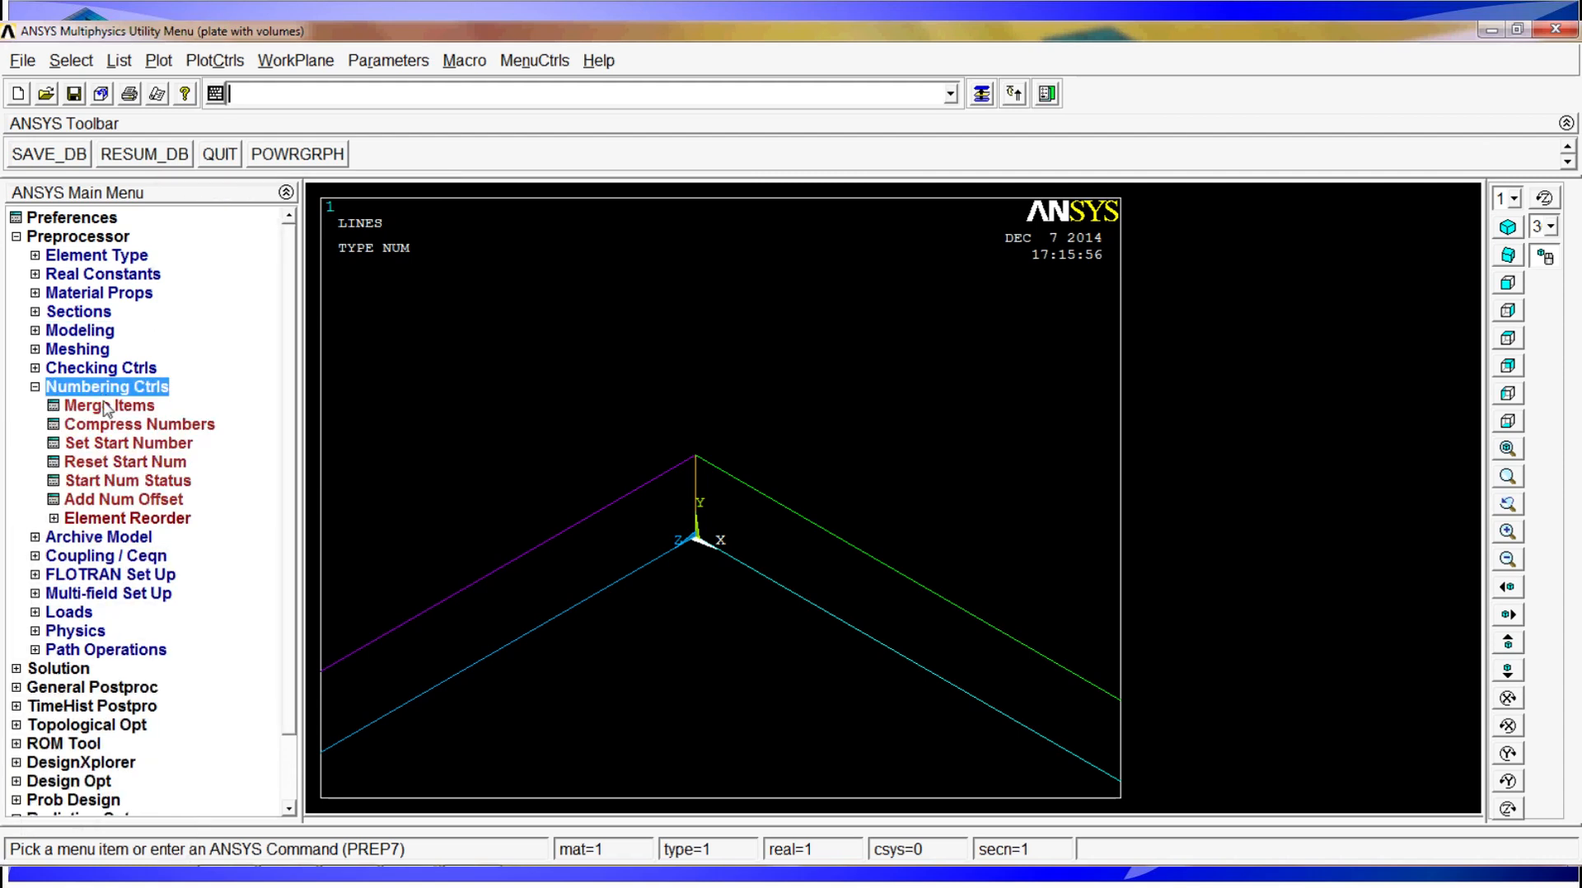
pyautogui.click(105, 405)
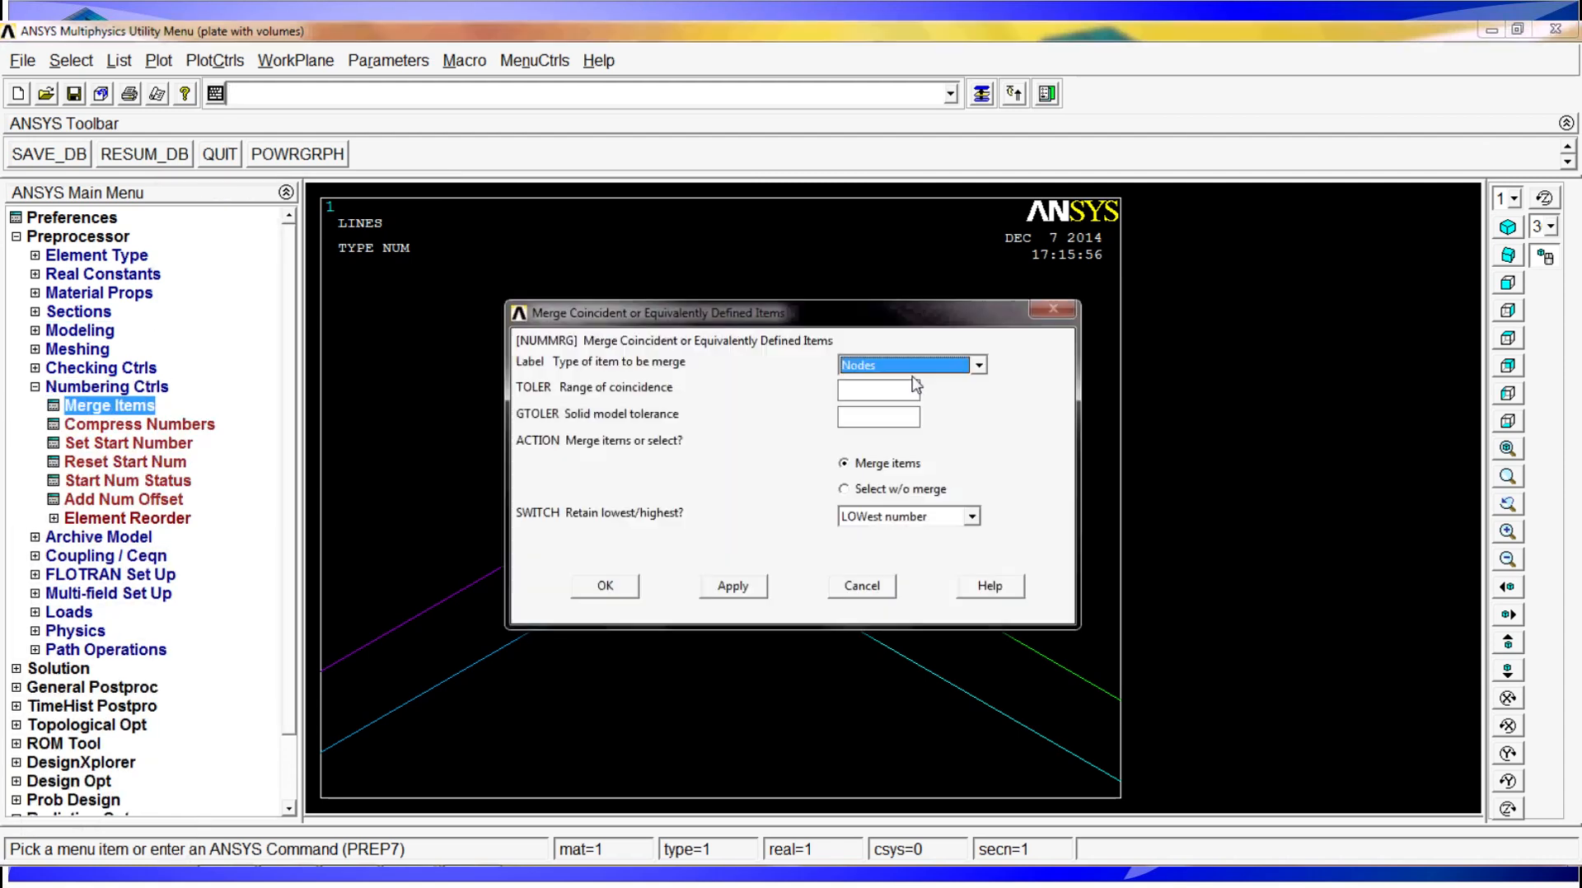
pyautogui.click(916, 367)
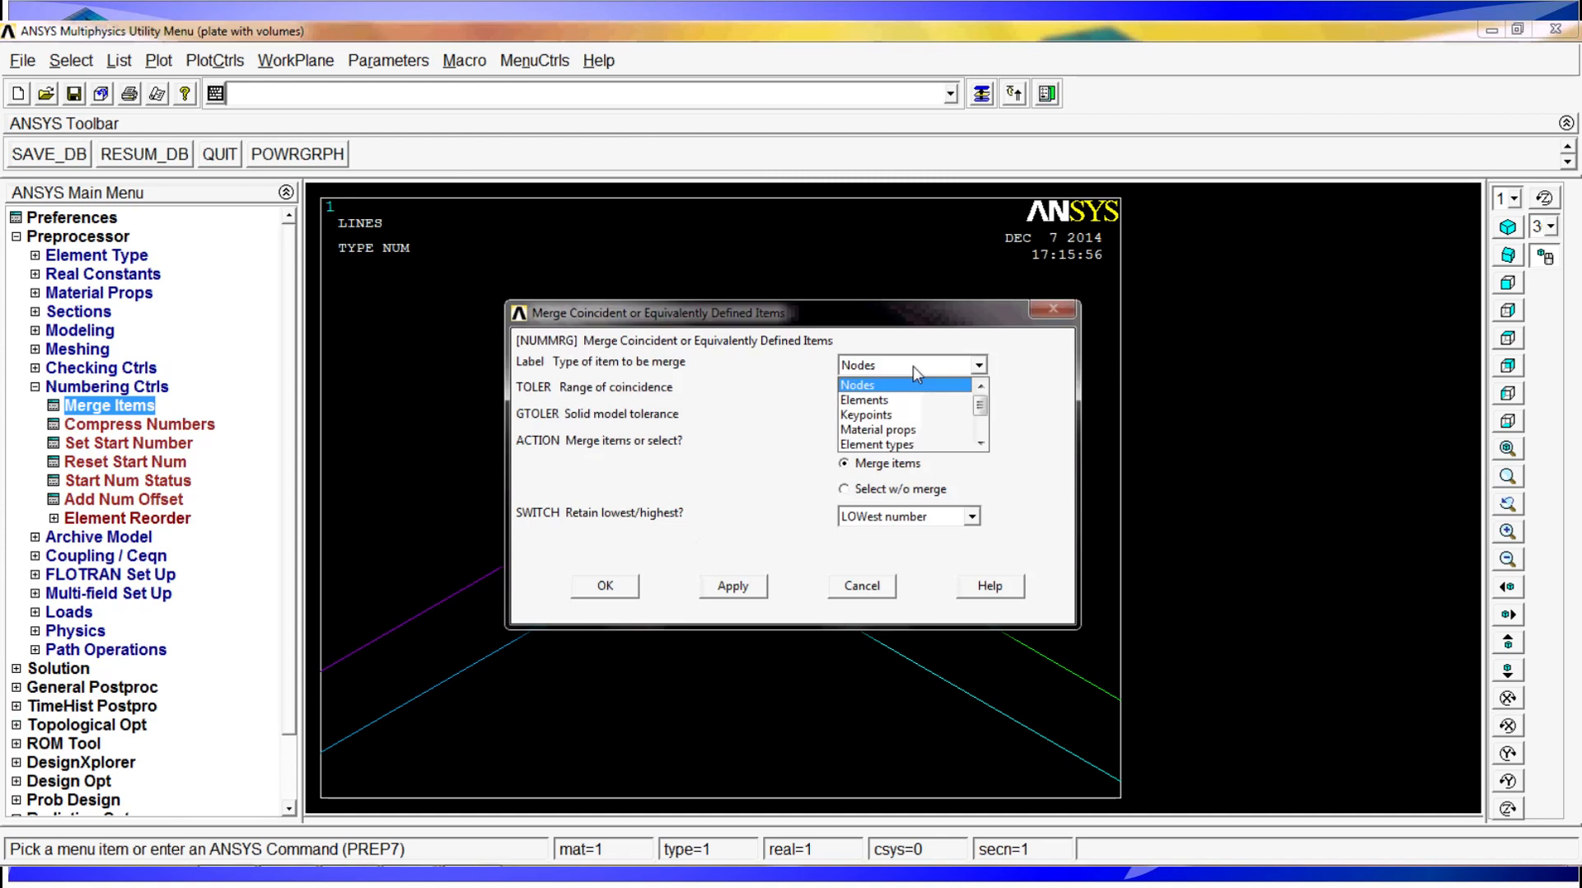
pyautogui.click(898, 415)
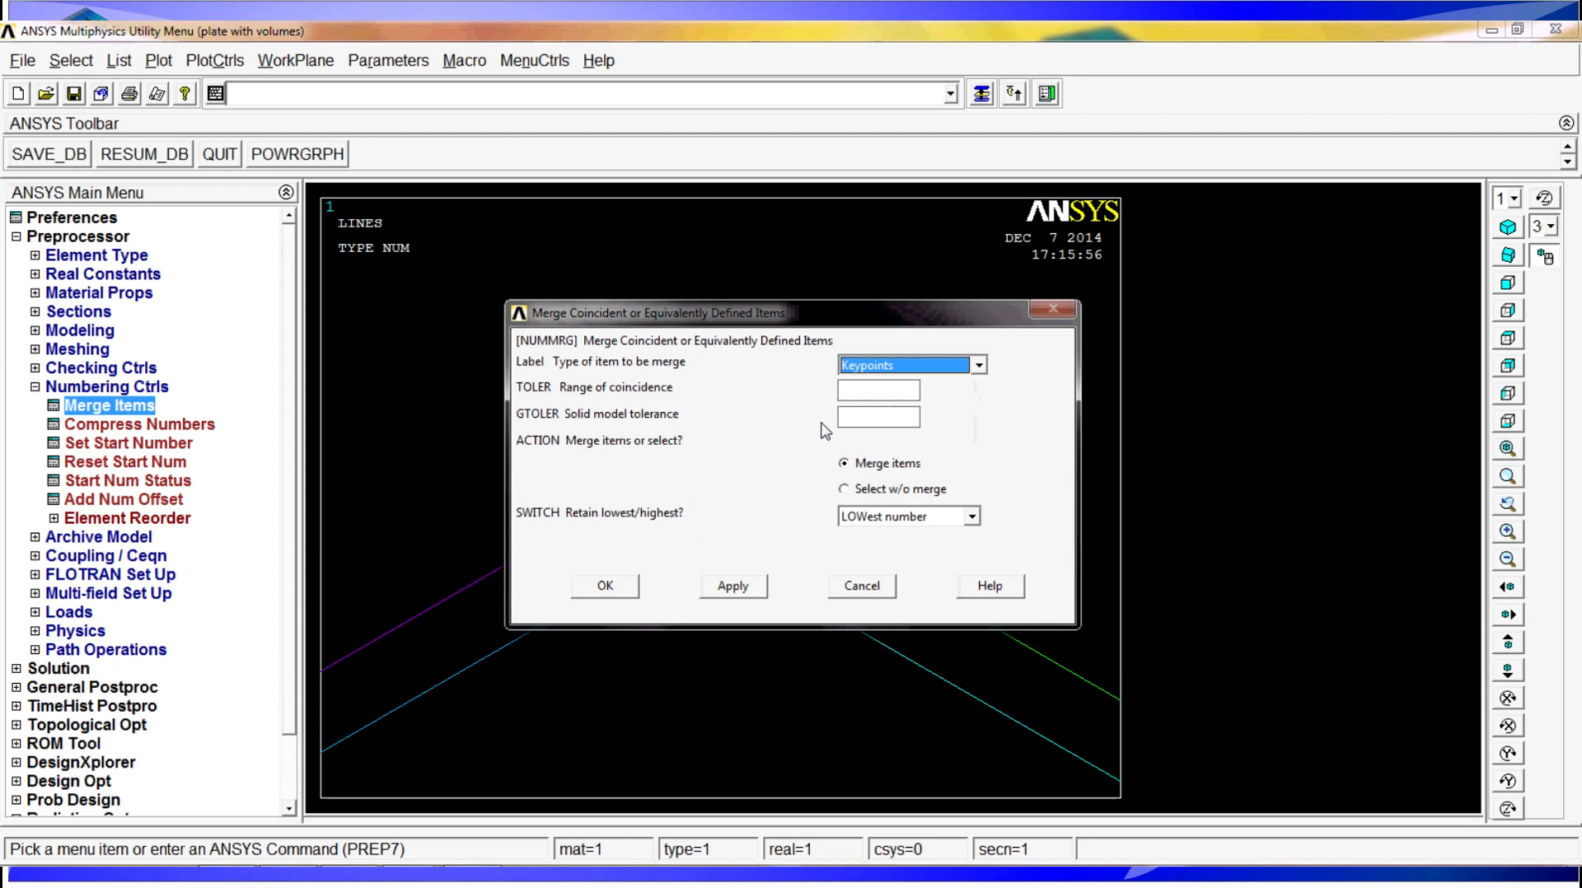
pyautogui.click(604, 588)
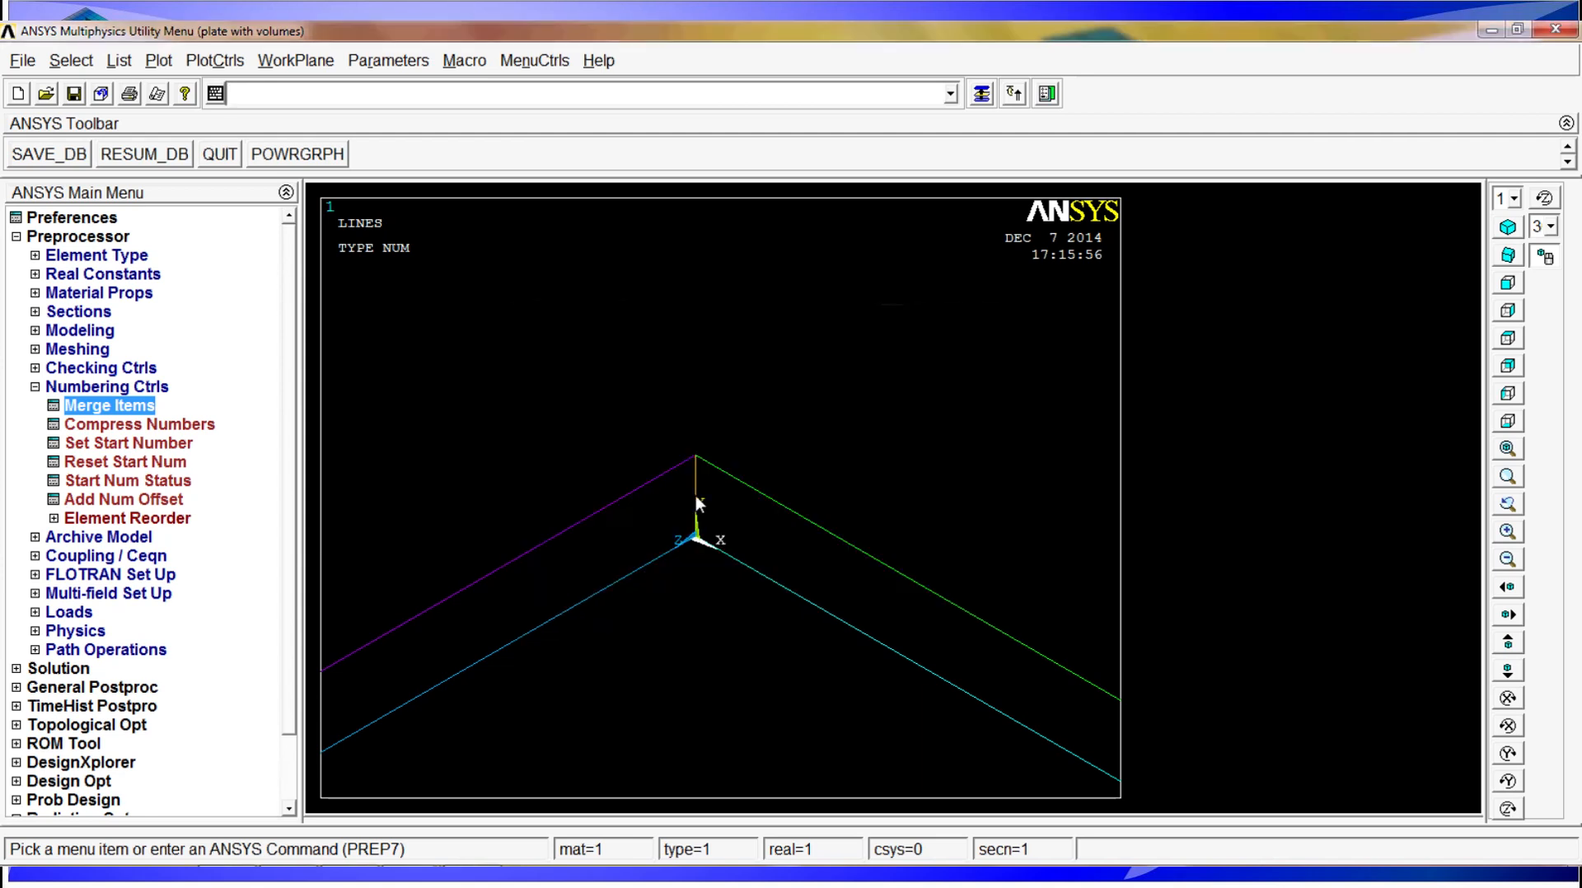
# Run llist,p again and pick the vertical corner line to check for remaining duplicates, cancelling the listing
pyautogui.click(119, 60)
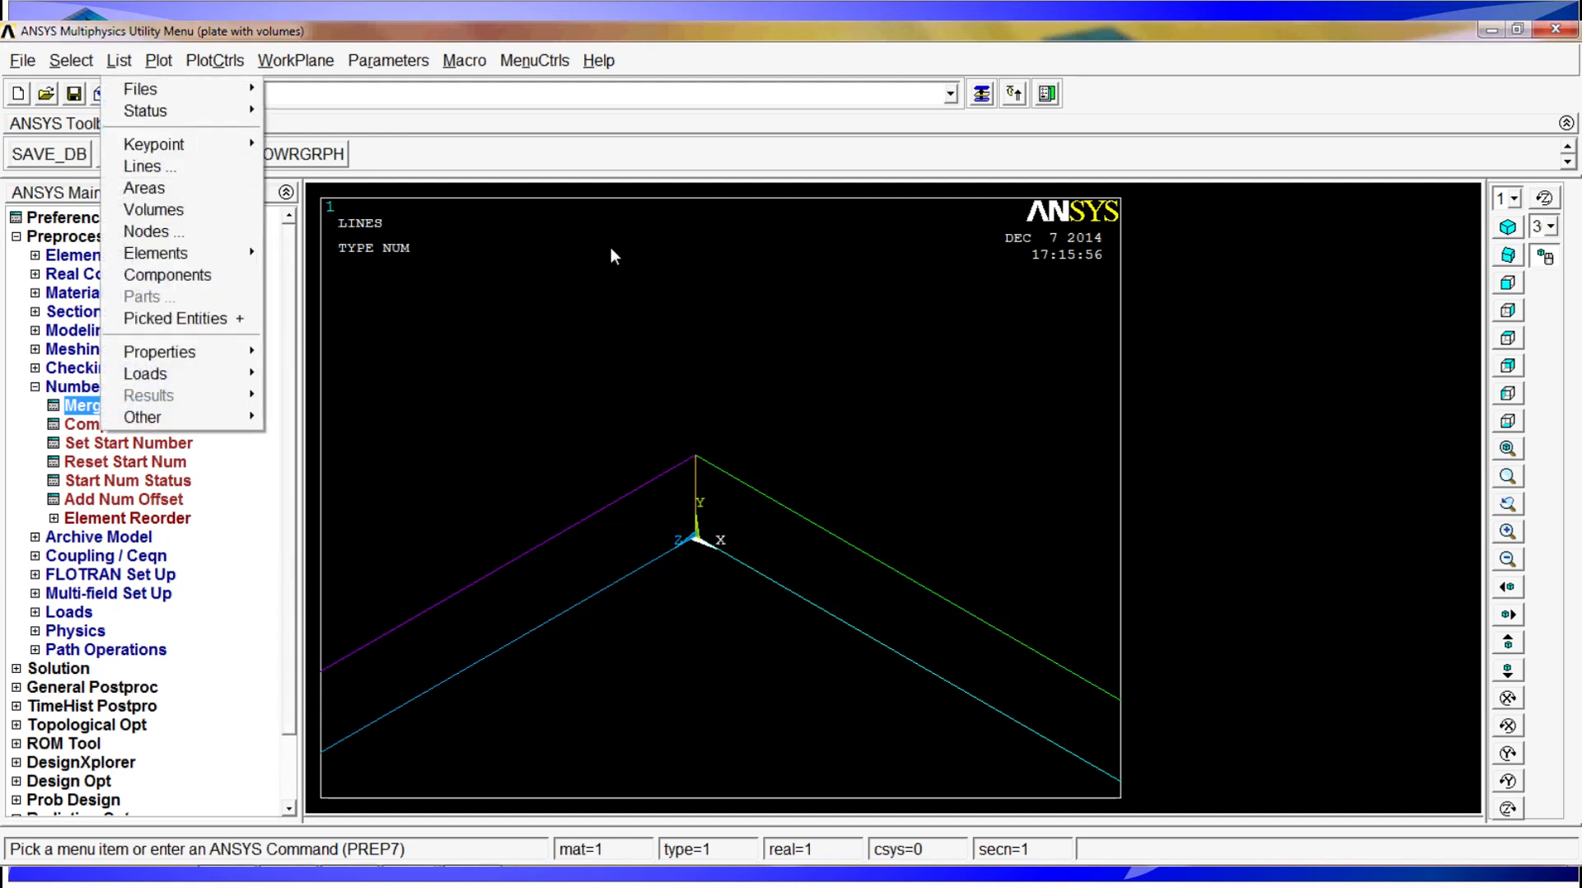
pyautogui.click(517, 97)
pyautogui.write('ll')
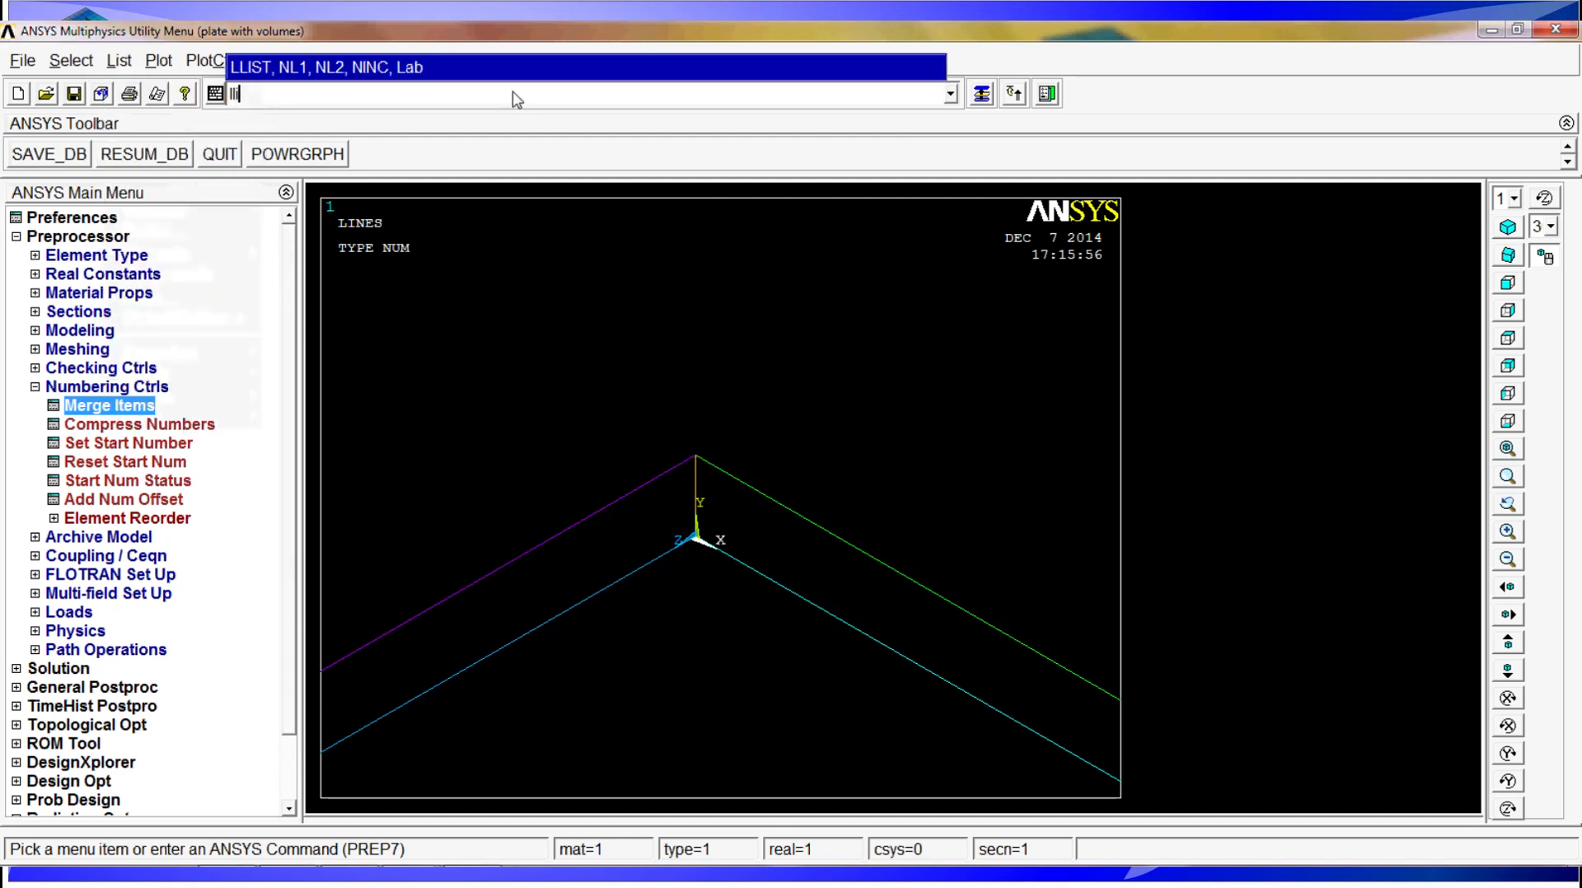
pyautogui.write('ist,p')
pyautogui.press('Return')
pyautogui.click(703, 509)
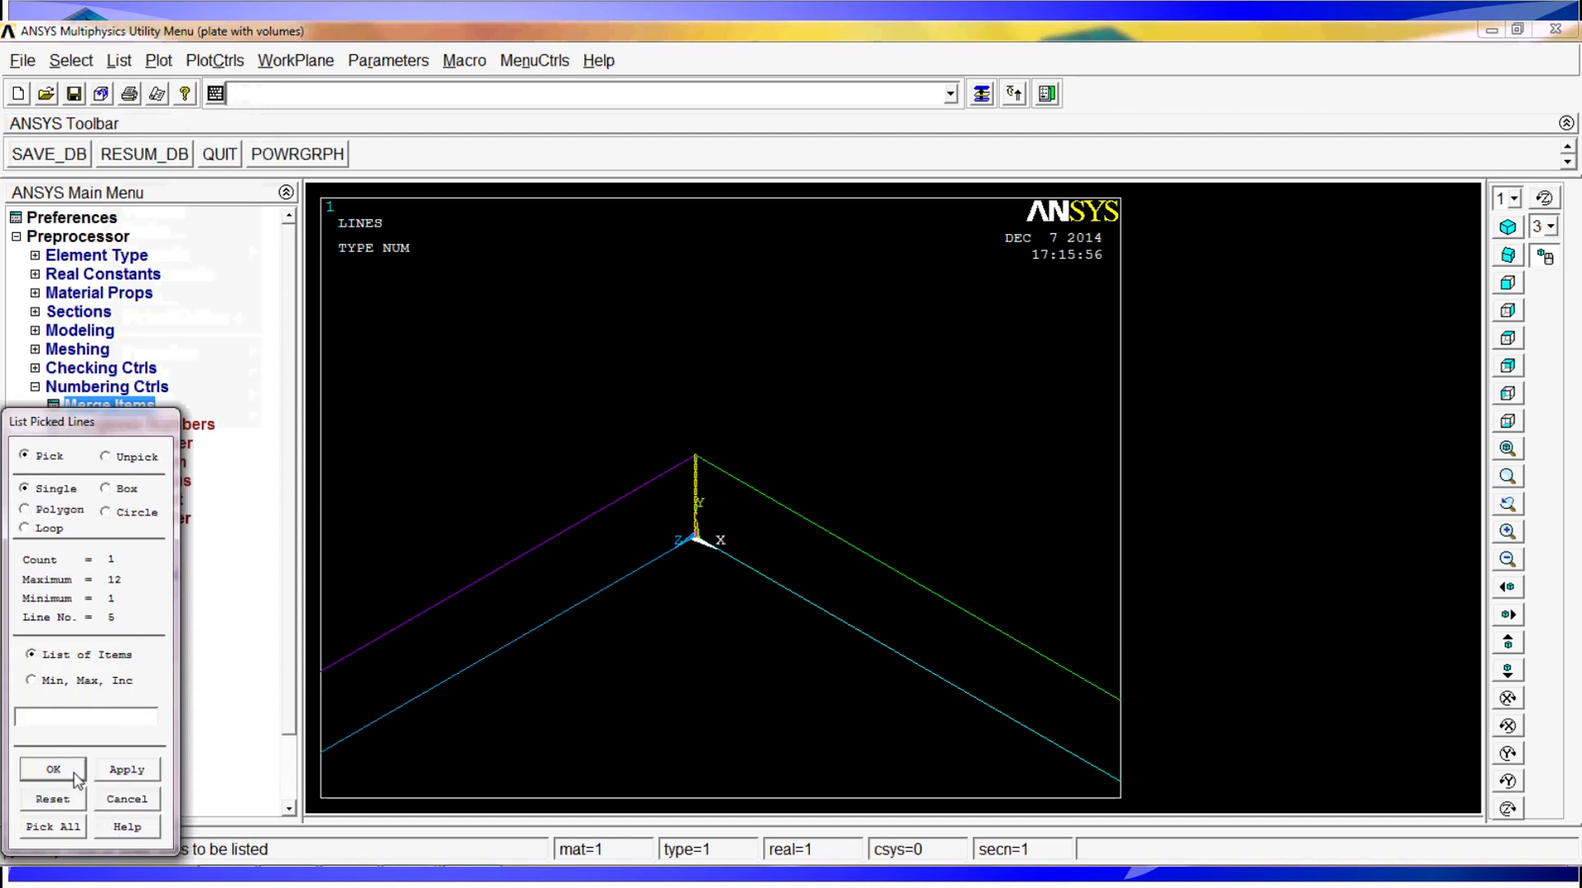
pyautogui.click(137, 799)
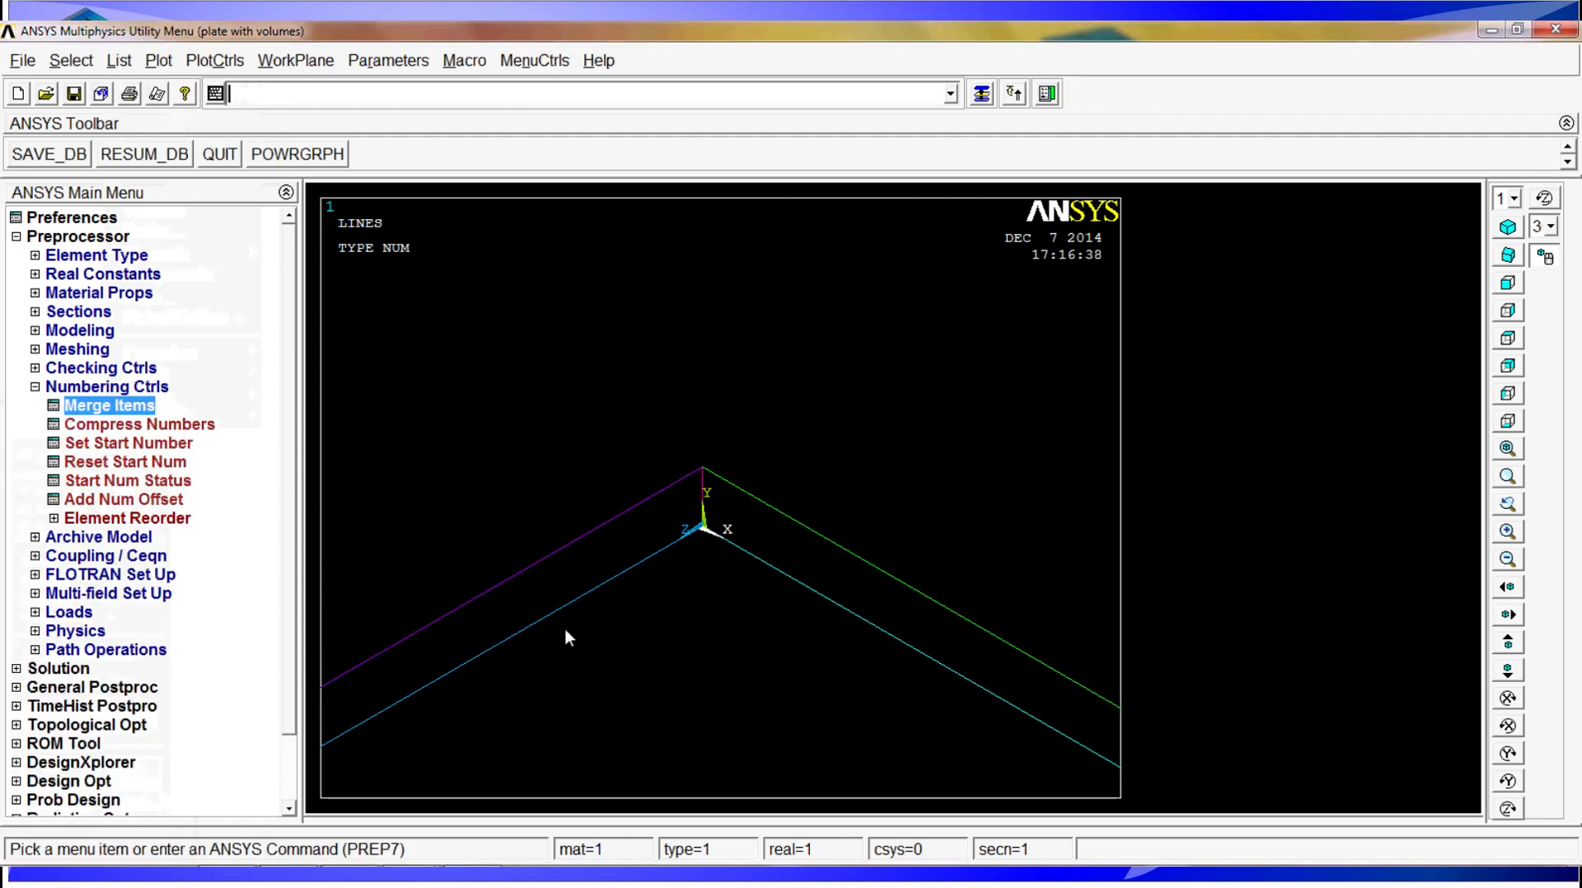
# Plot all entities together with gplot and fit the whole plate in view
pyautogui.write('vplot')
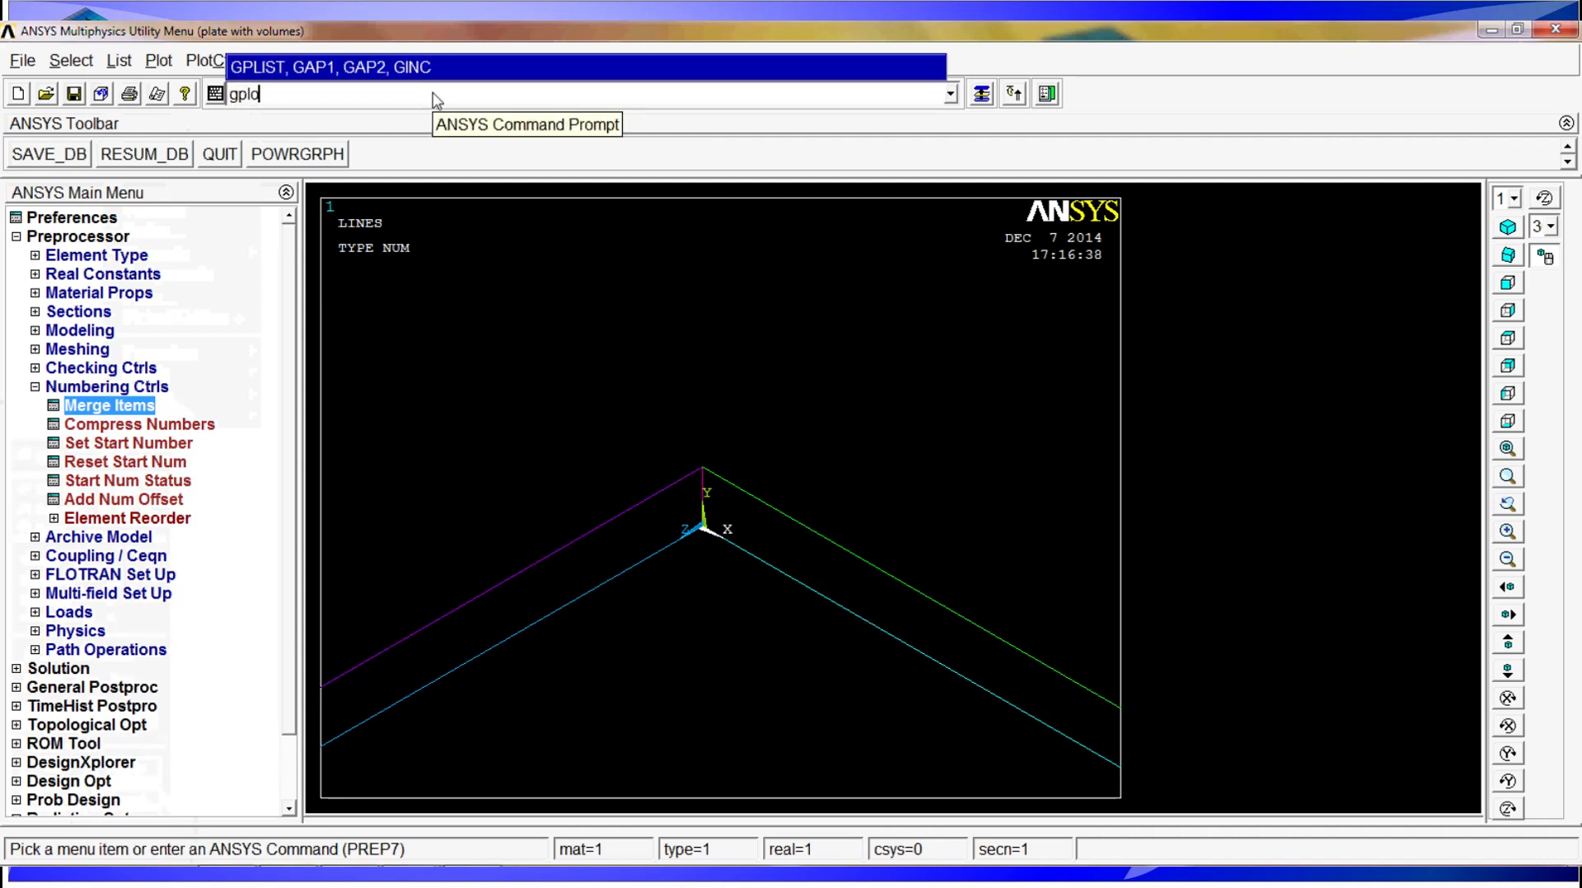
pyautogui.press('Return')
pyautogui.click(1509, 448)
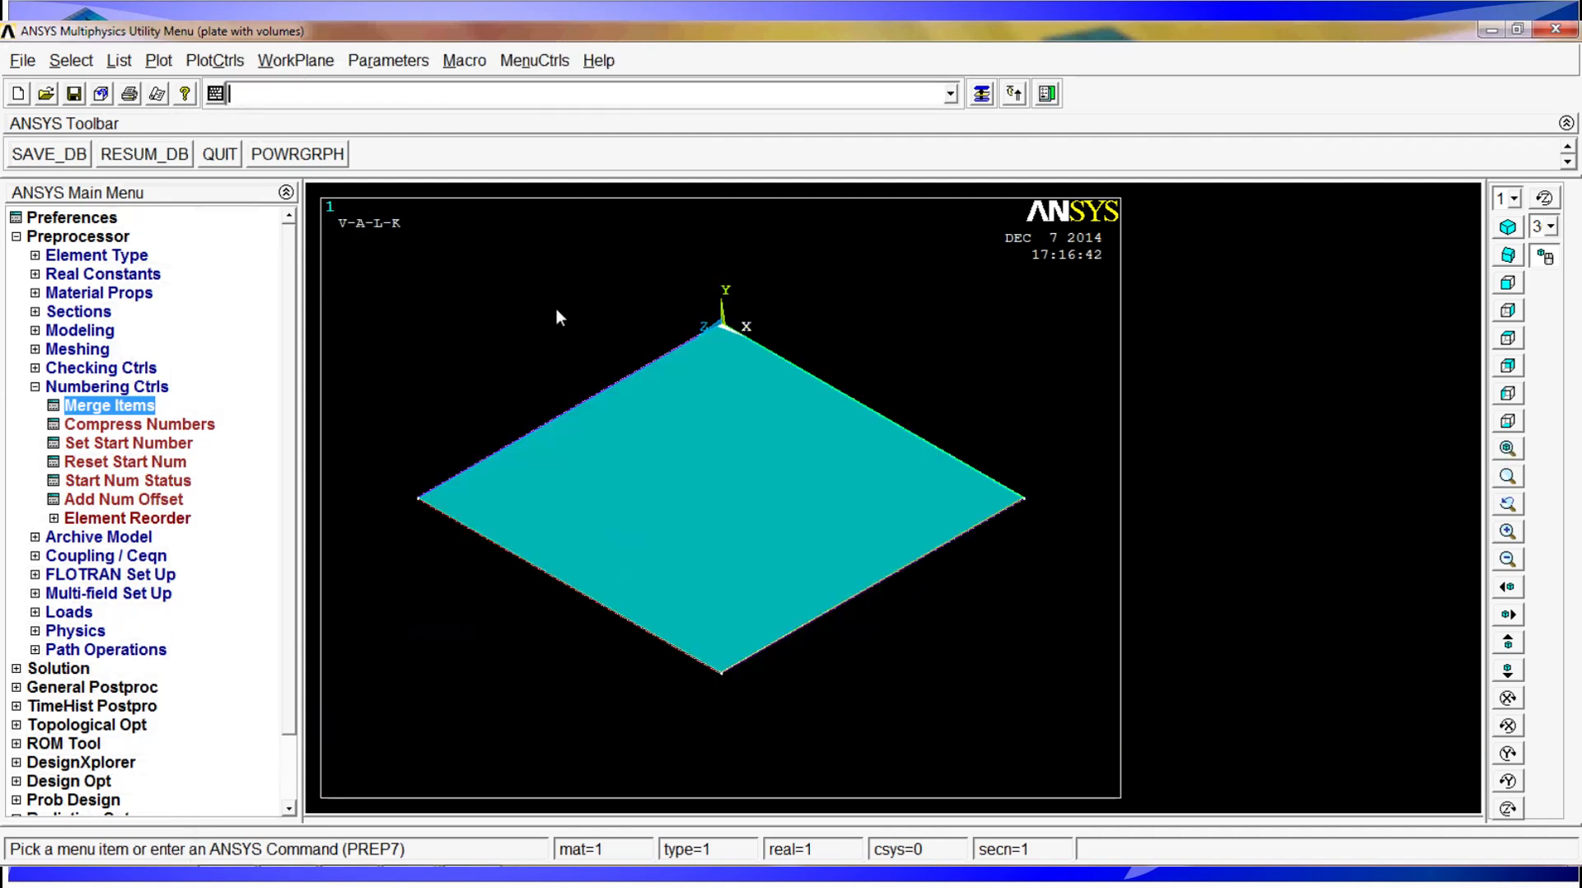
# Add the structural solid element Quad 4 node 182 as element type 1 and close the element type definitions
pyautogui.click(124, 387)
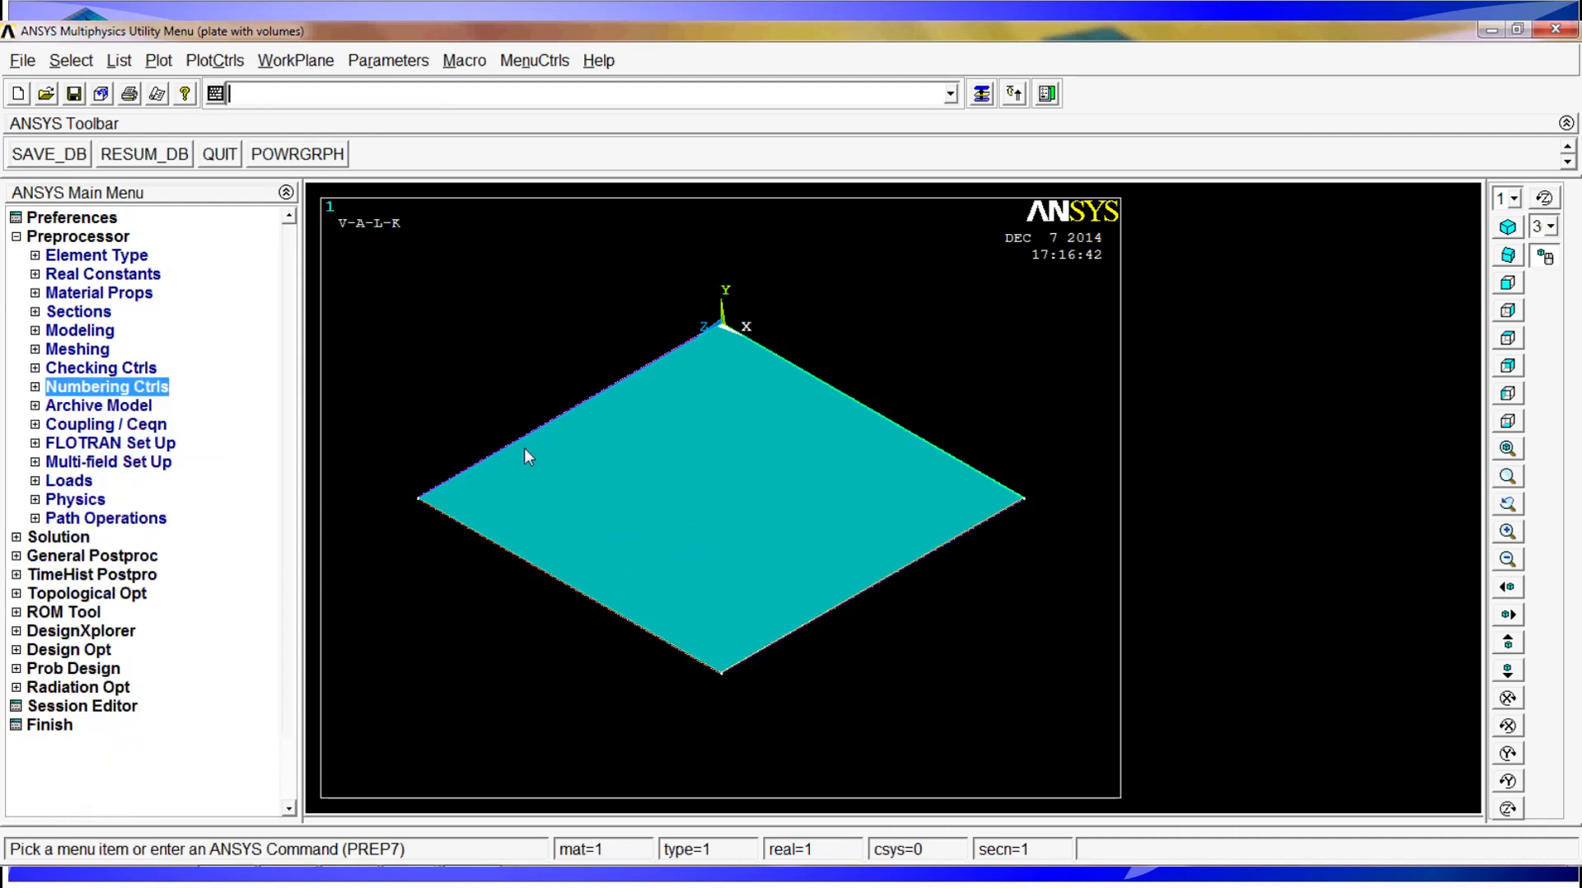
pyautogui.click(105, 256)
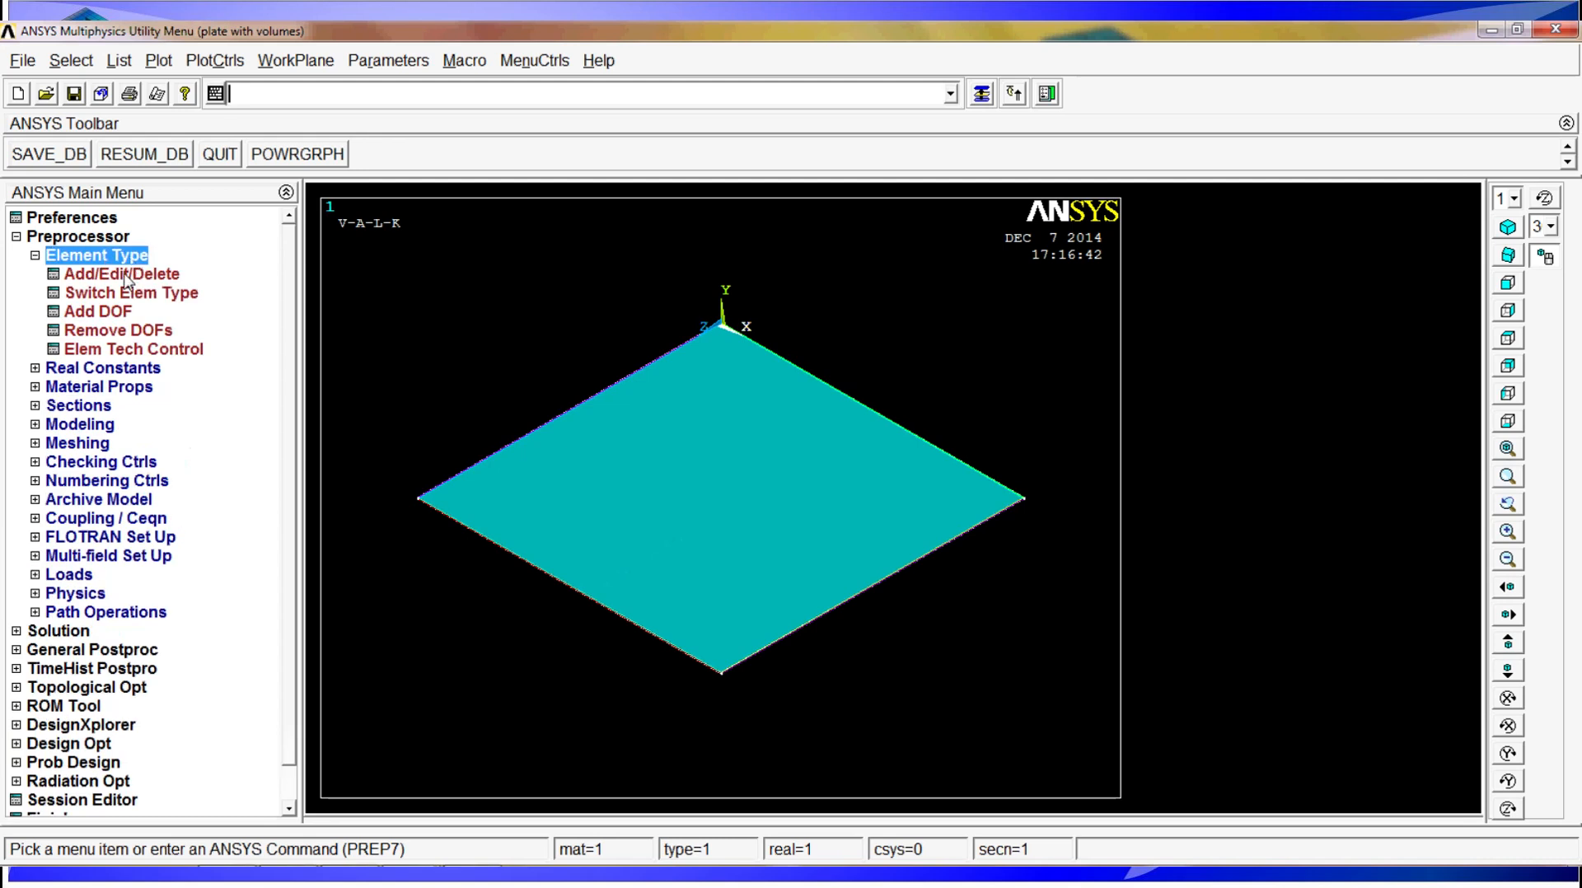
pyautogui.click(132, 273)
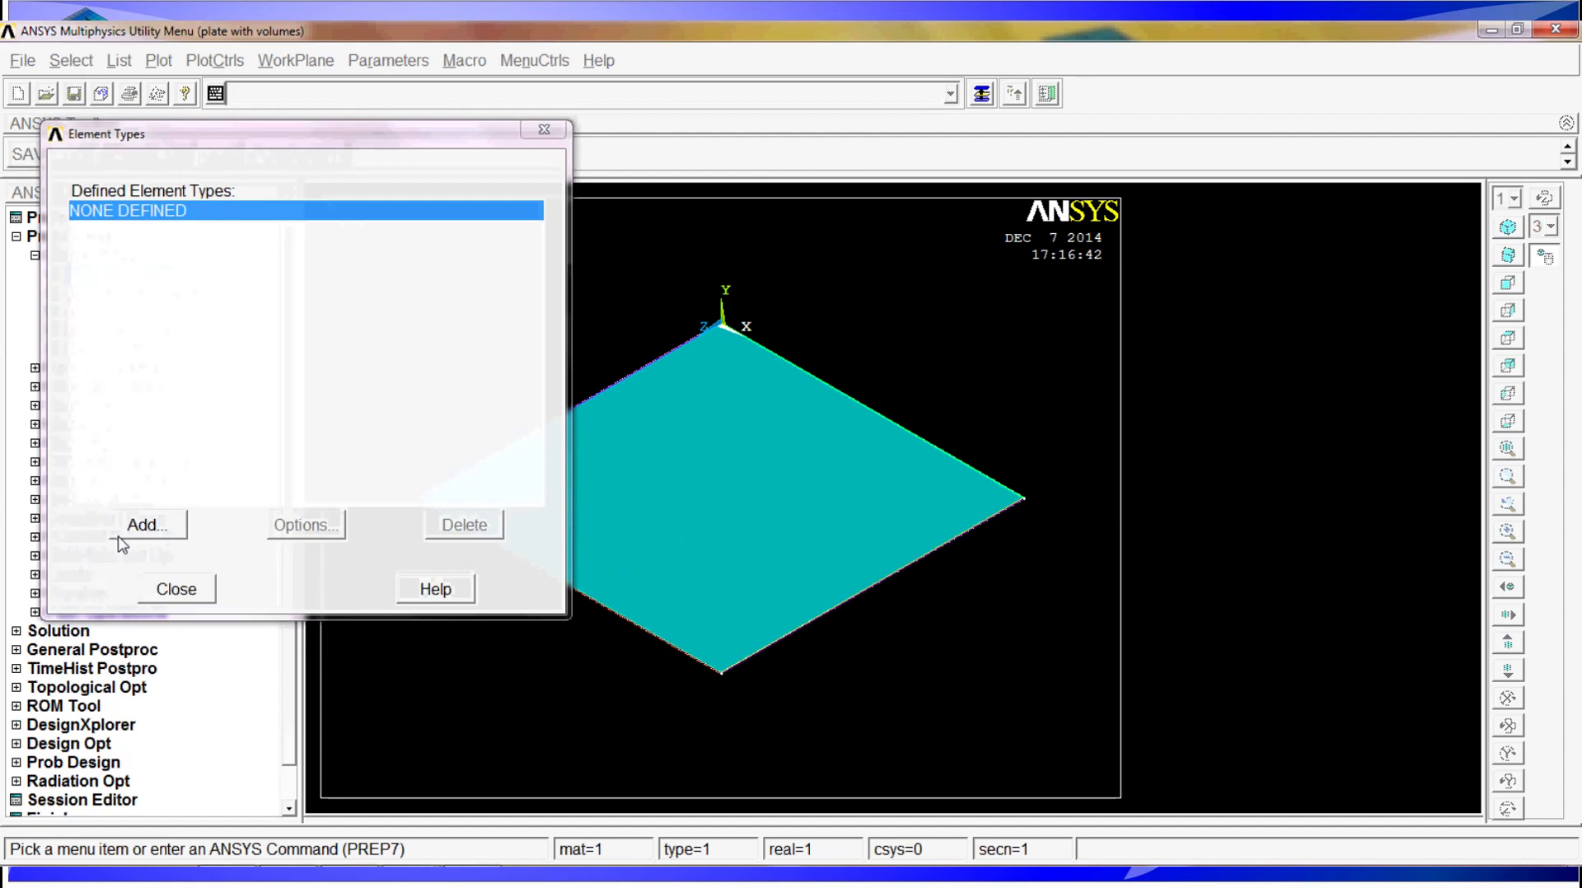
pyautogui.click(140, 532)
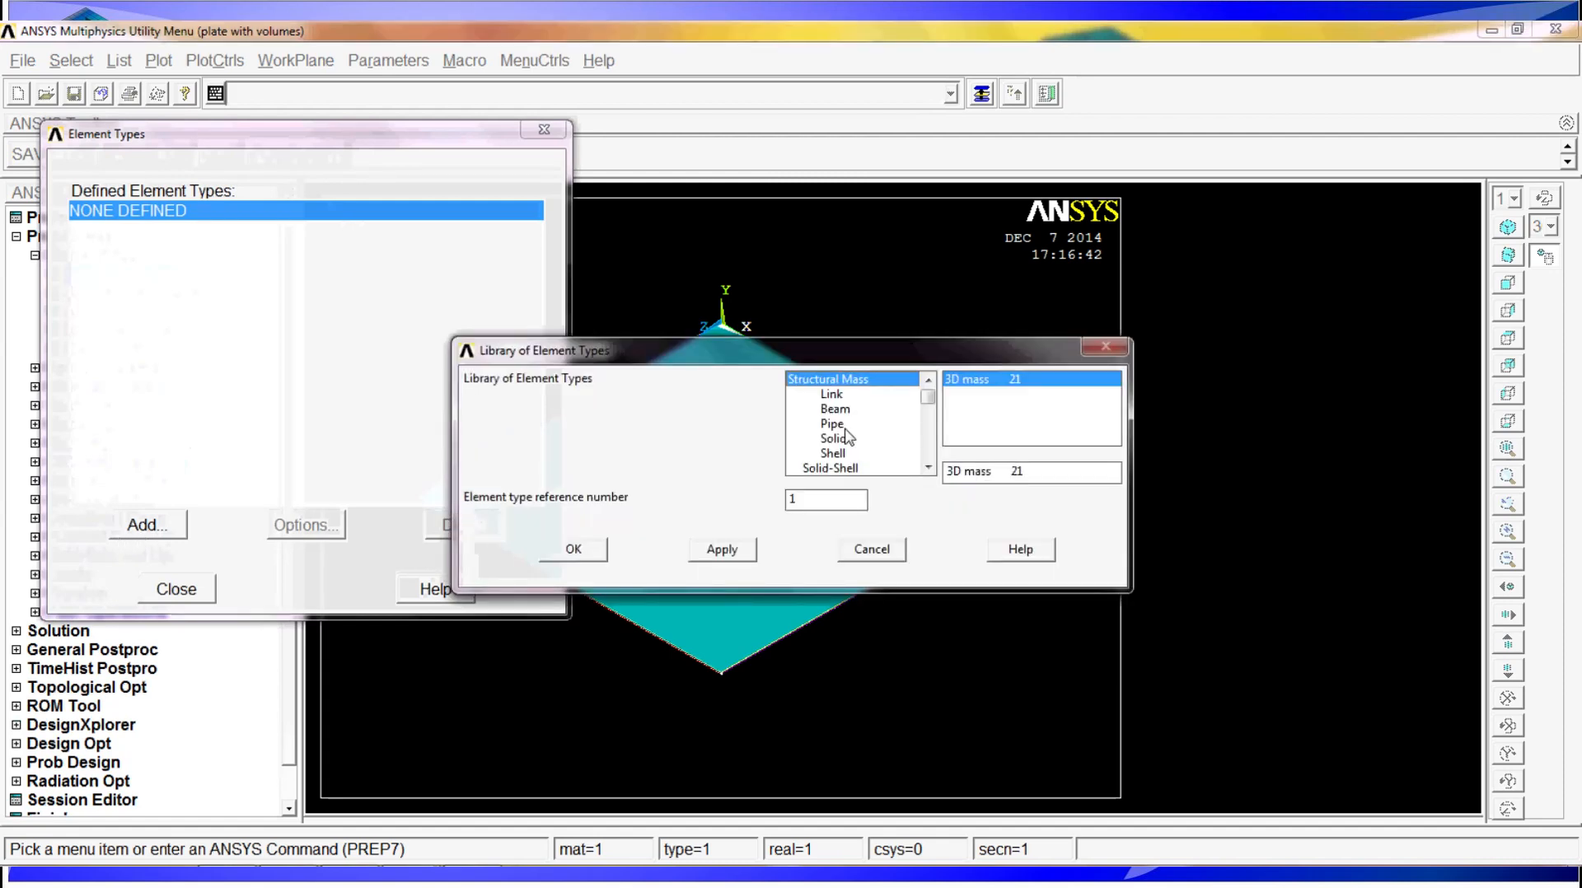
pyautogui.click(839, 439)
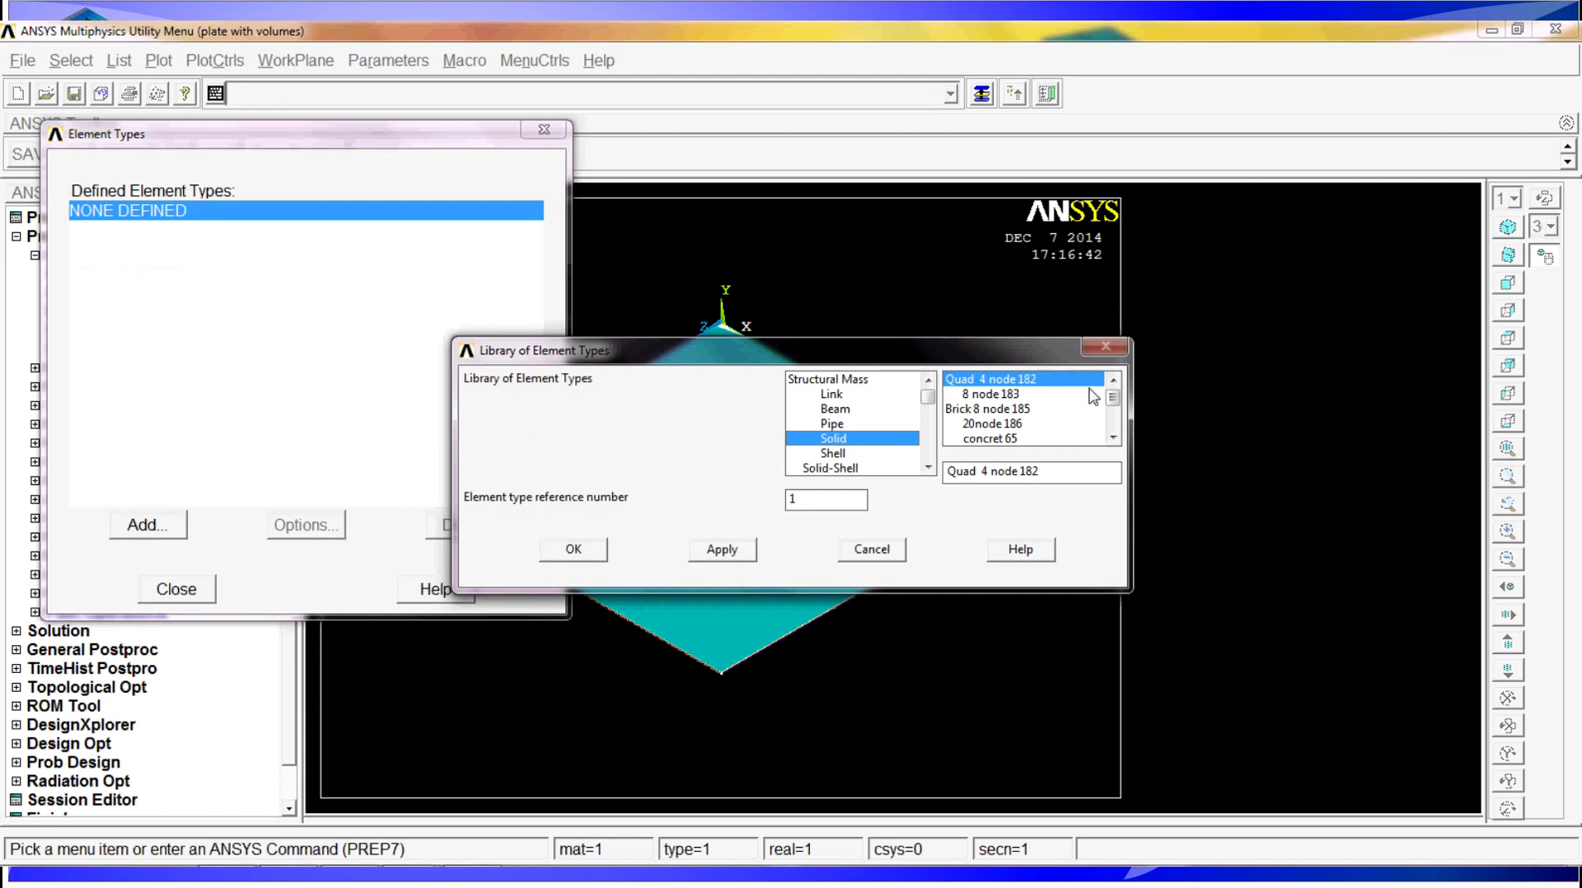
pyautogui.click(556, 549)
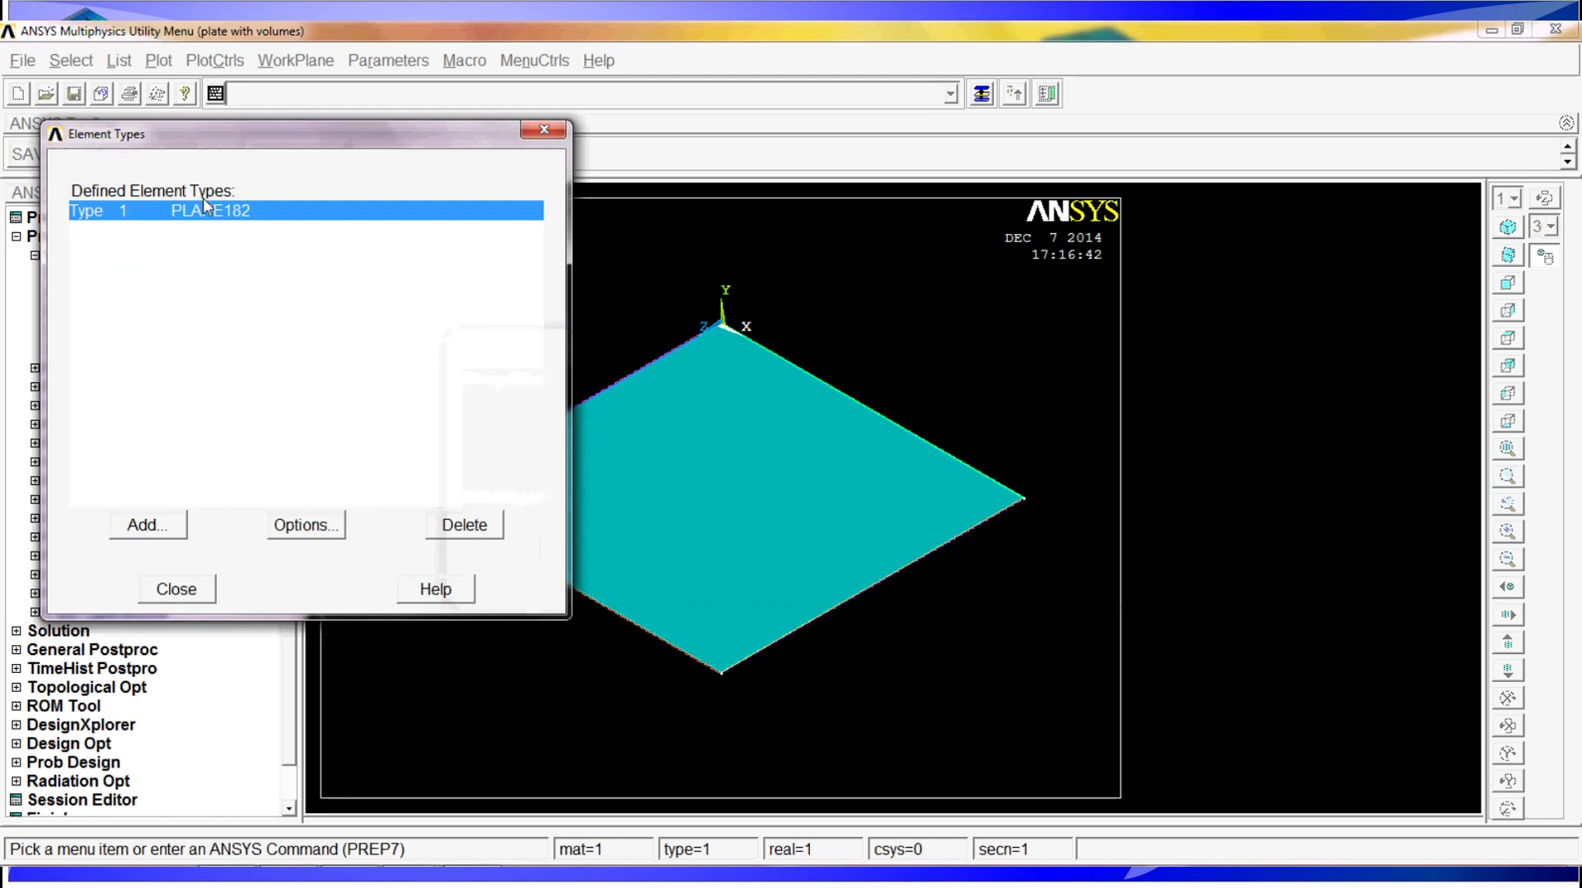
pyautogui.click(192, 590)
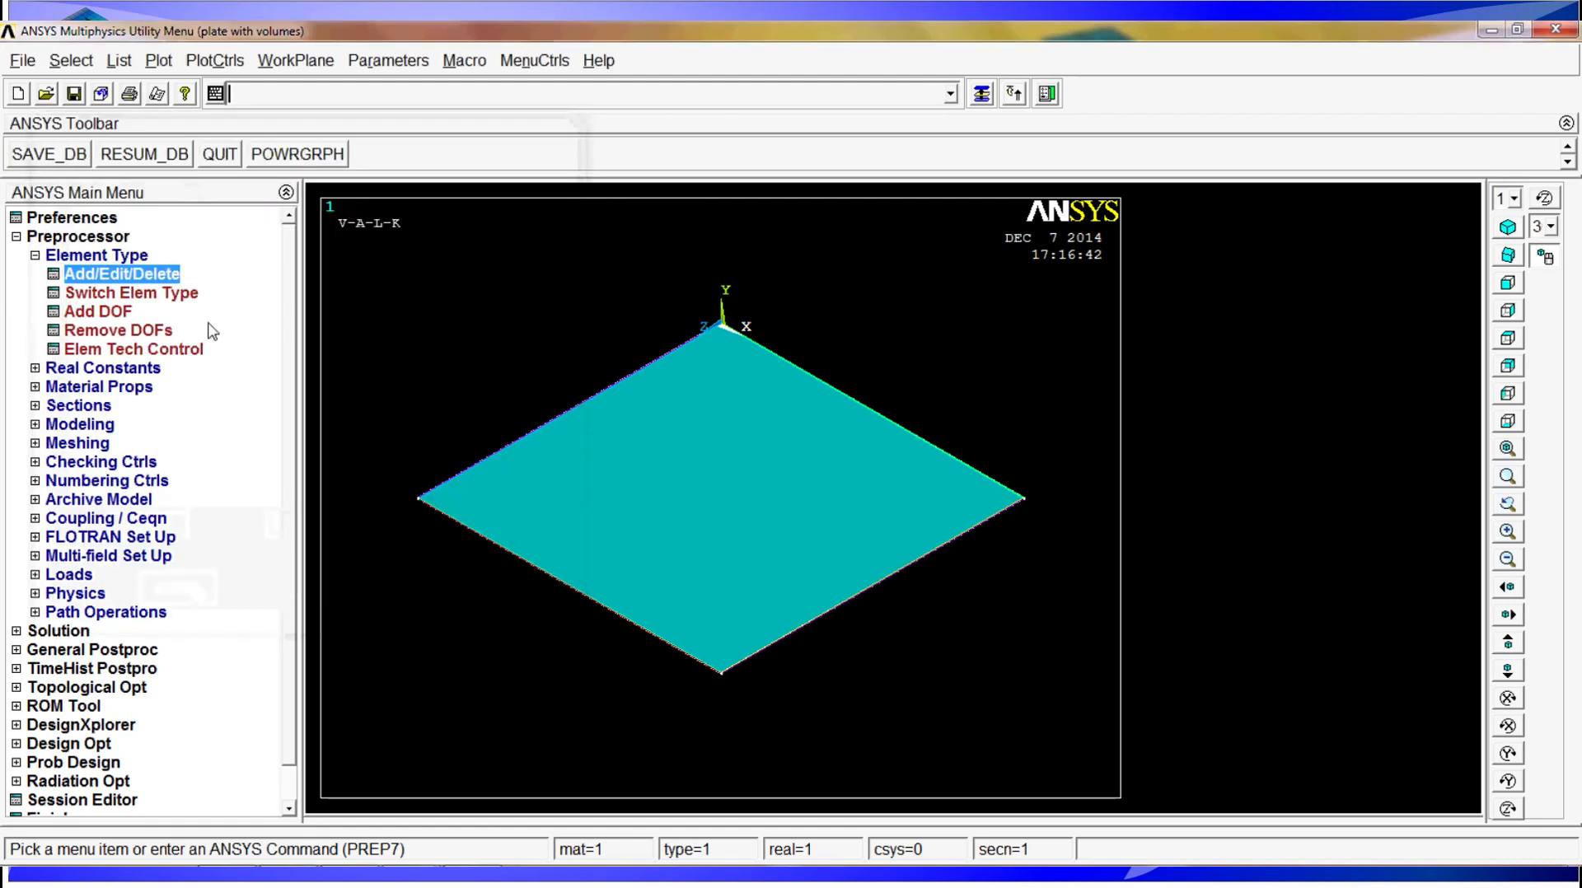
pyautogui.click(123, 255)
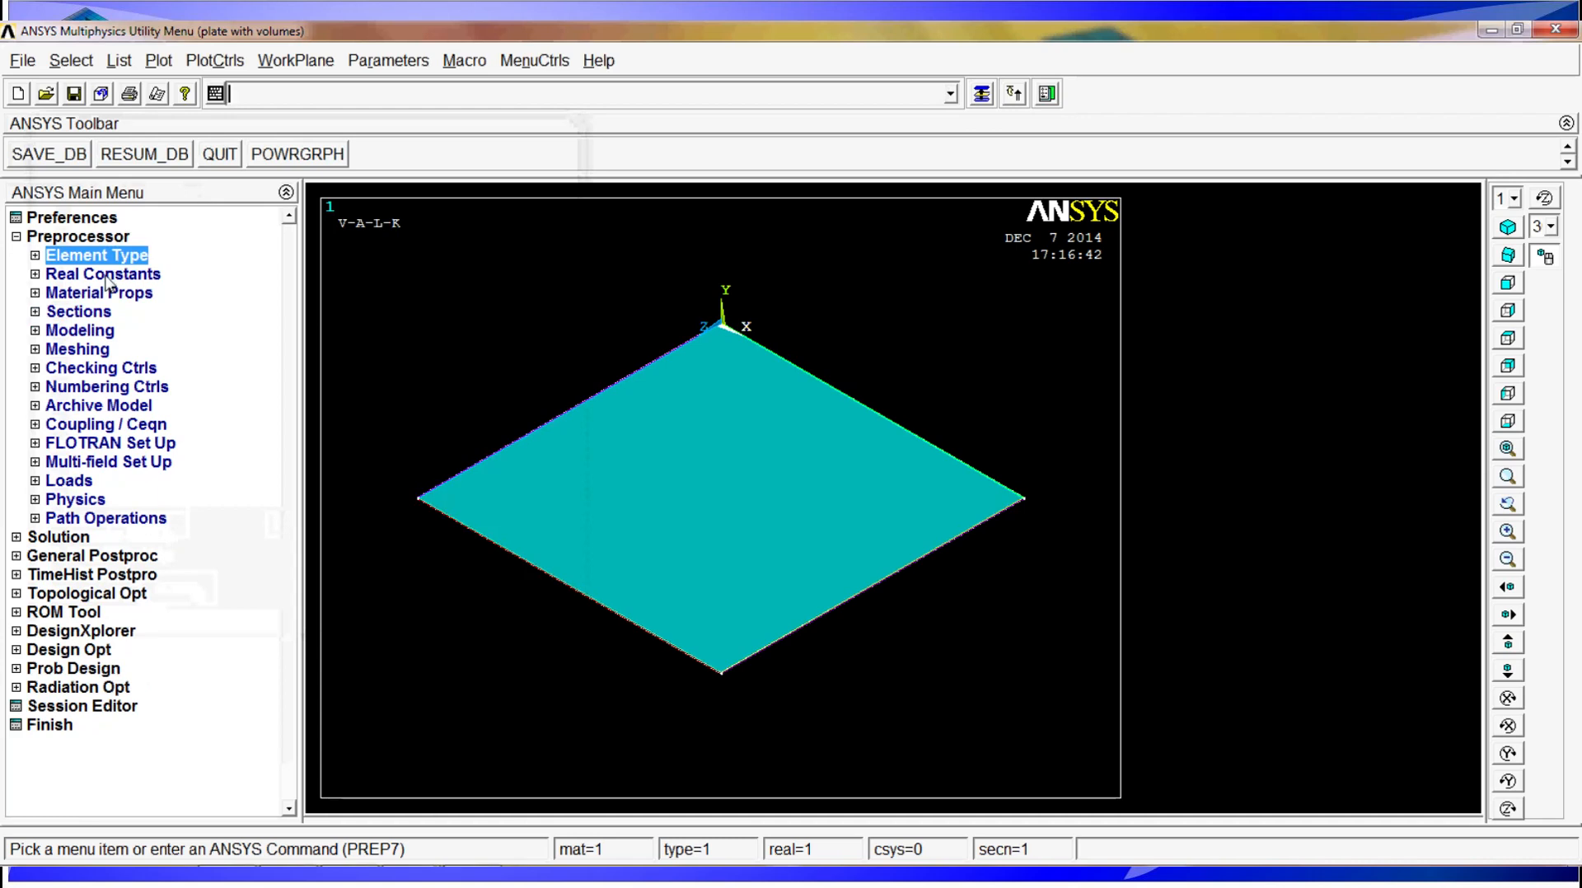
# Define material model 1 as structural linear elastic isotropic with EX 2.1e11 and PRXY 0.3
pyautogui.click(106, 278)
pyautogui.click(106, 277)
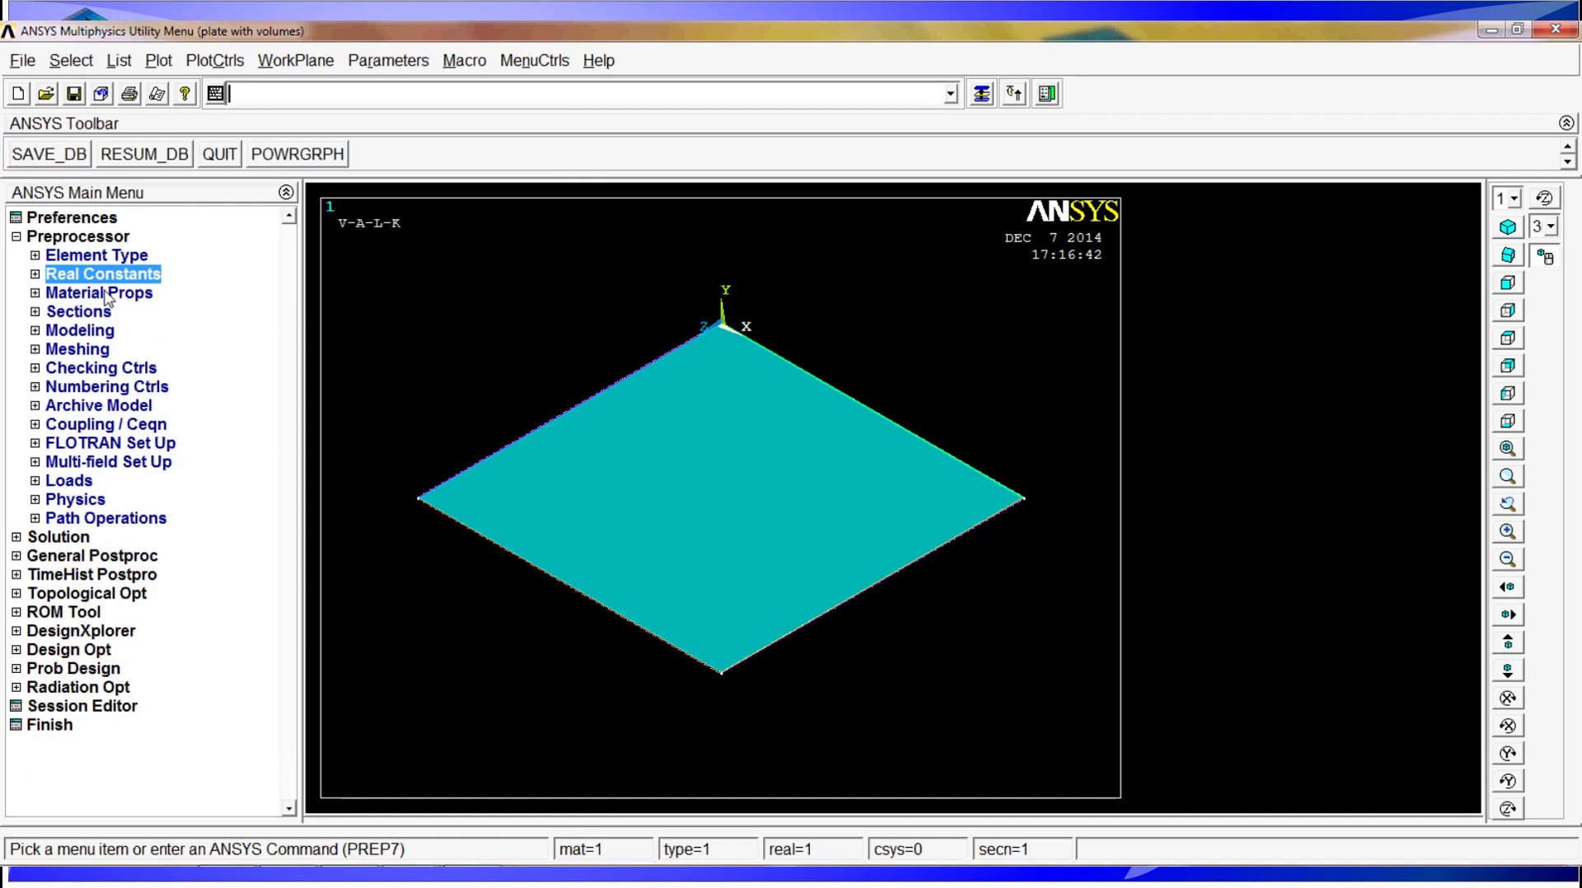
pyautogui.click(106, 294)
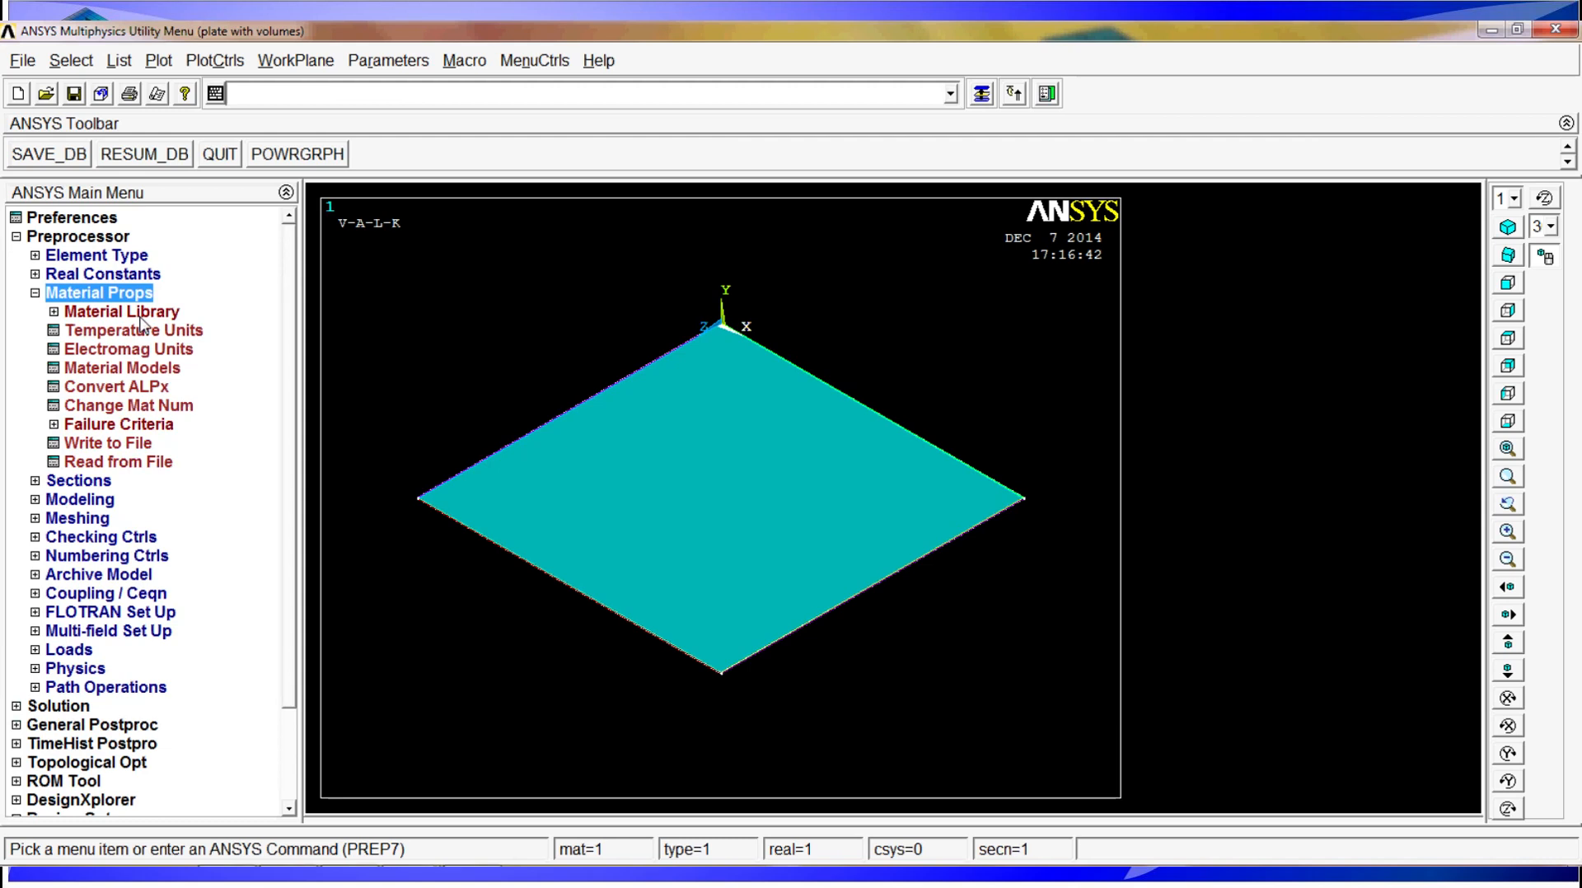
pyautogui.click(132, 370)
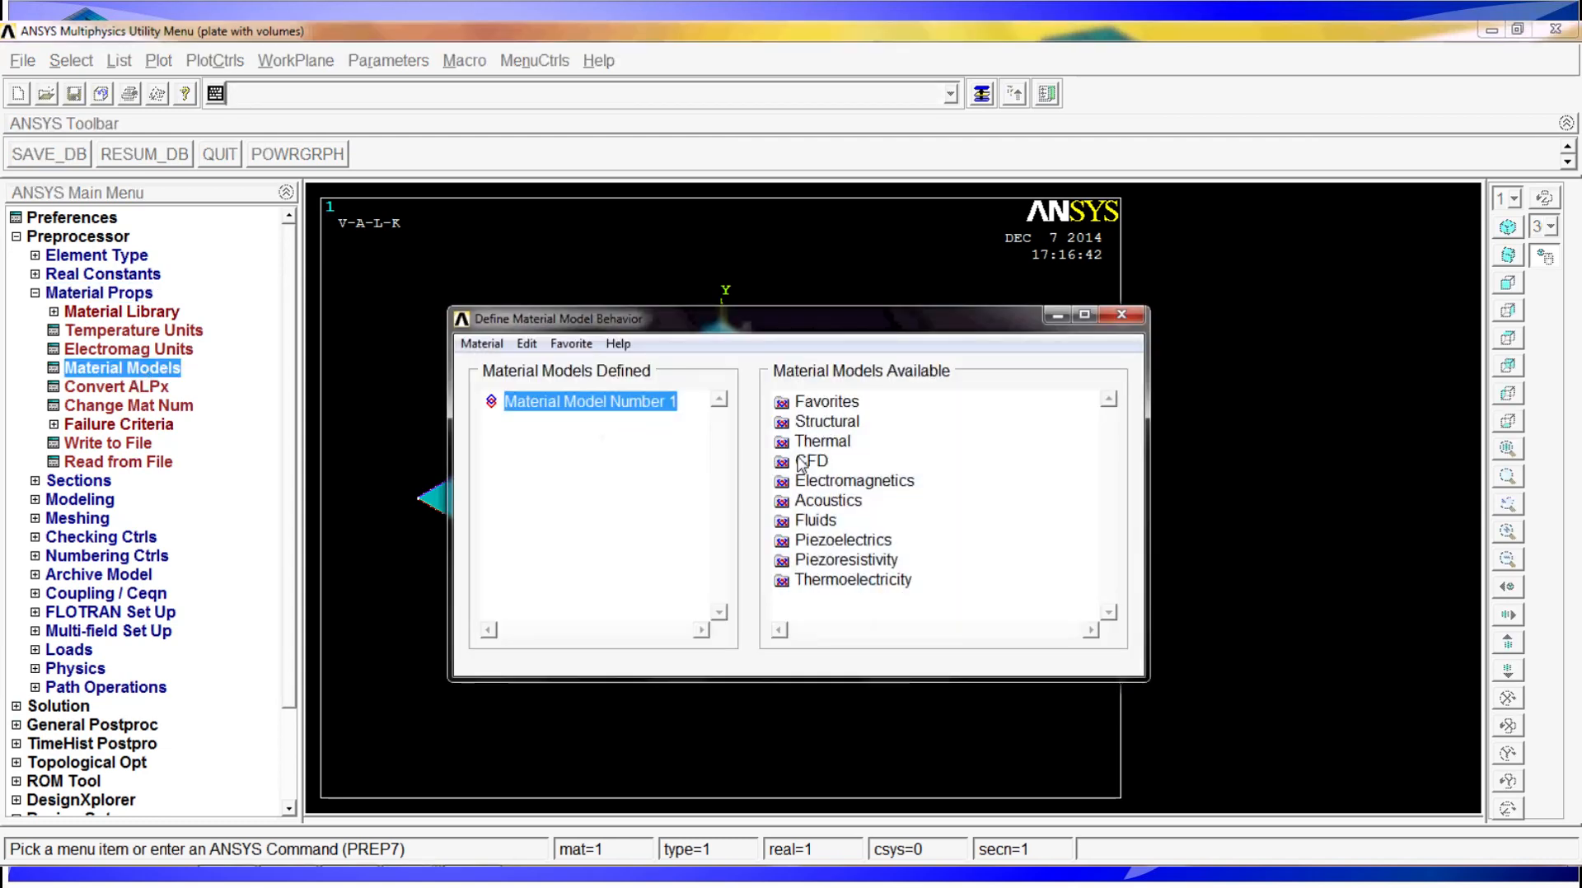
pyautogui.doubleClick(820, 422)
pyautogui.doubleClick(842, 442)
pyautogui.doubleClick(877, 462)
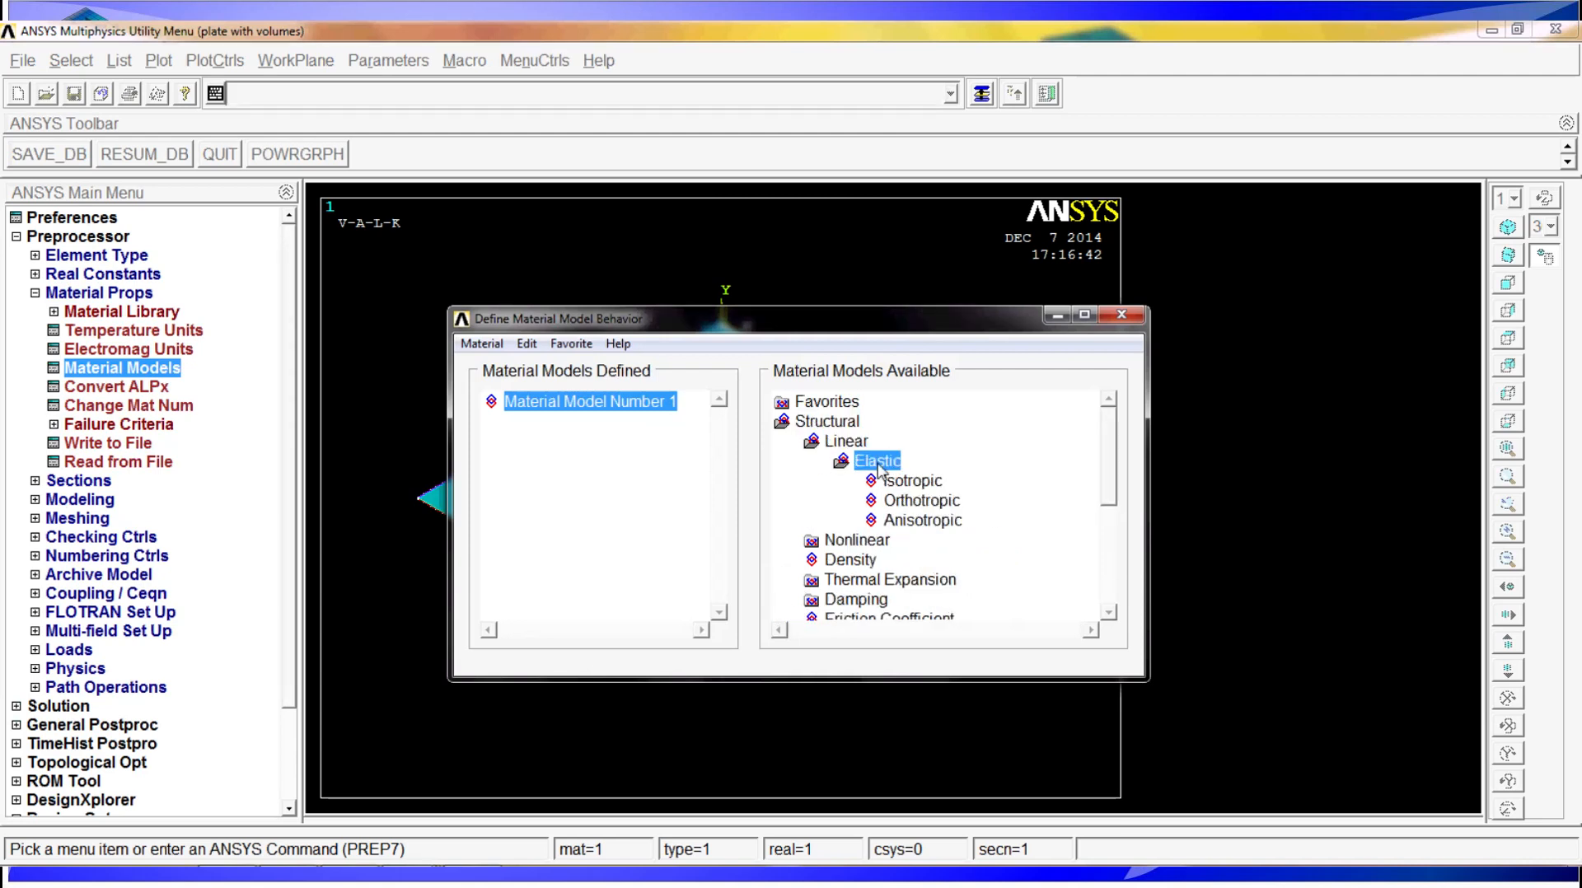
pyautogui.doubleClick(911, 481)
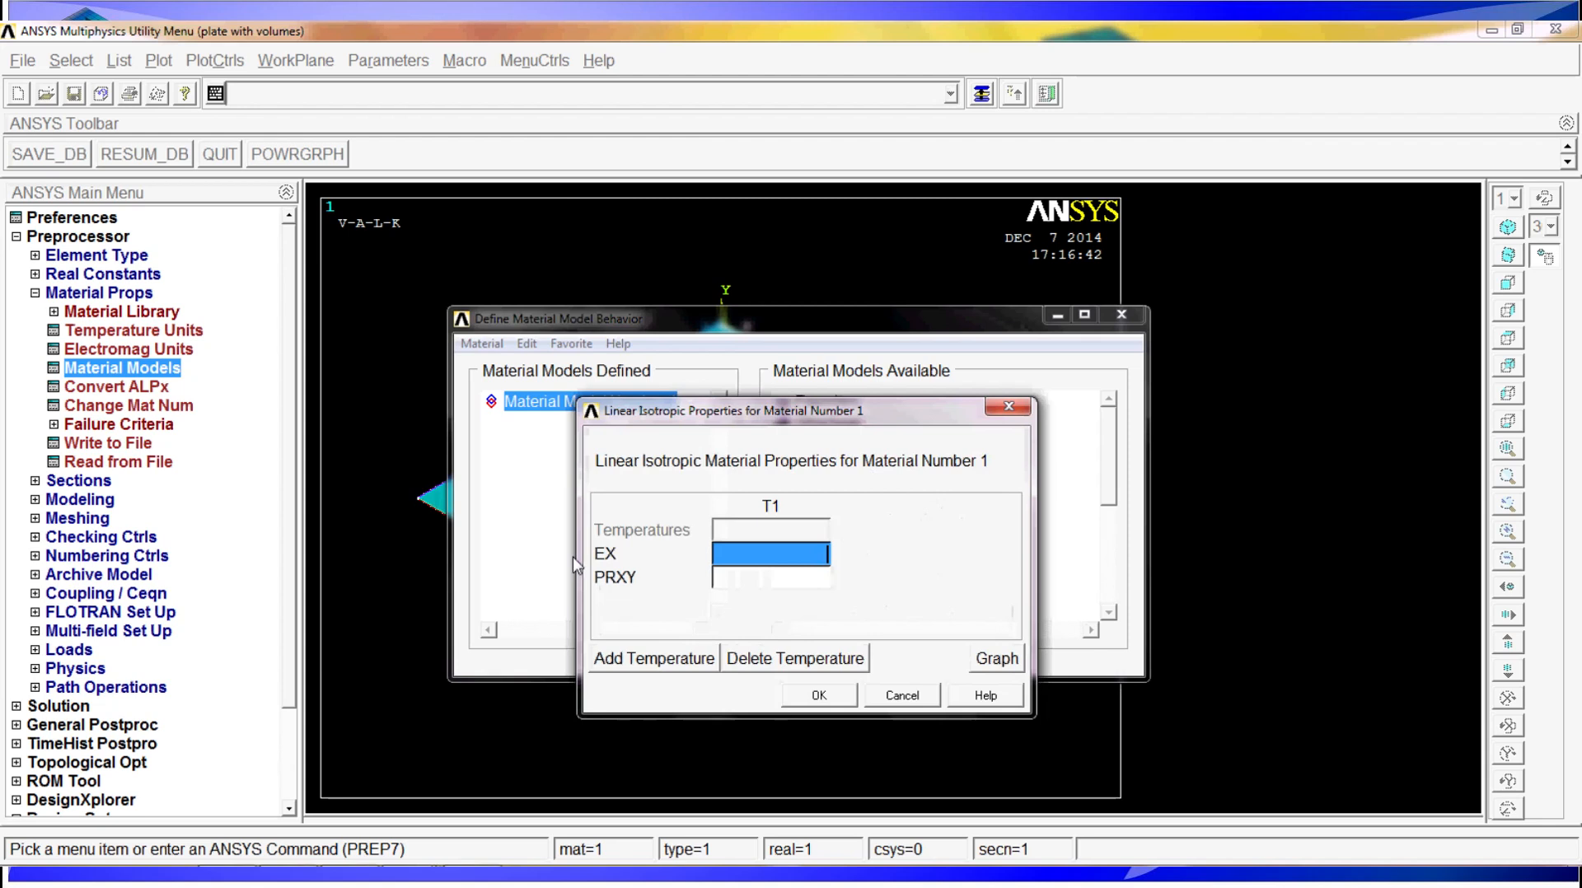
pyautogui.write('2.1e')
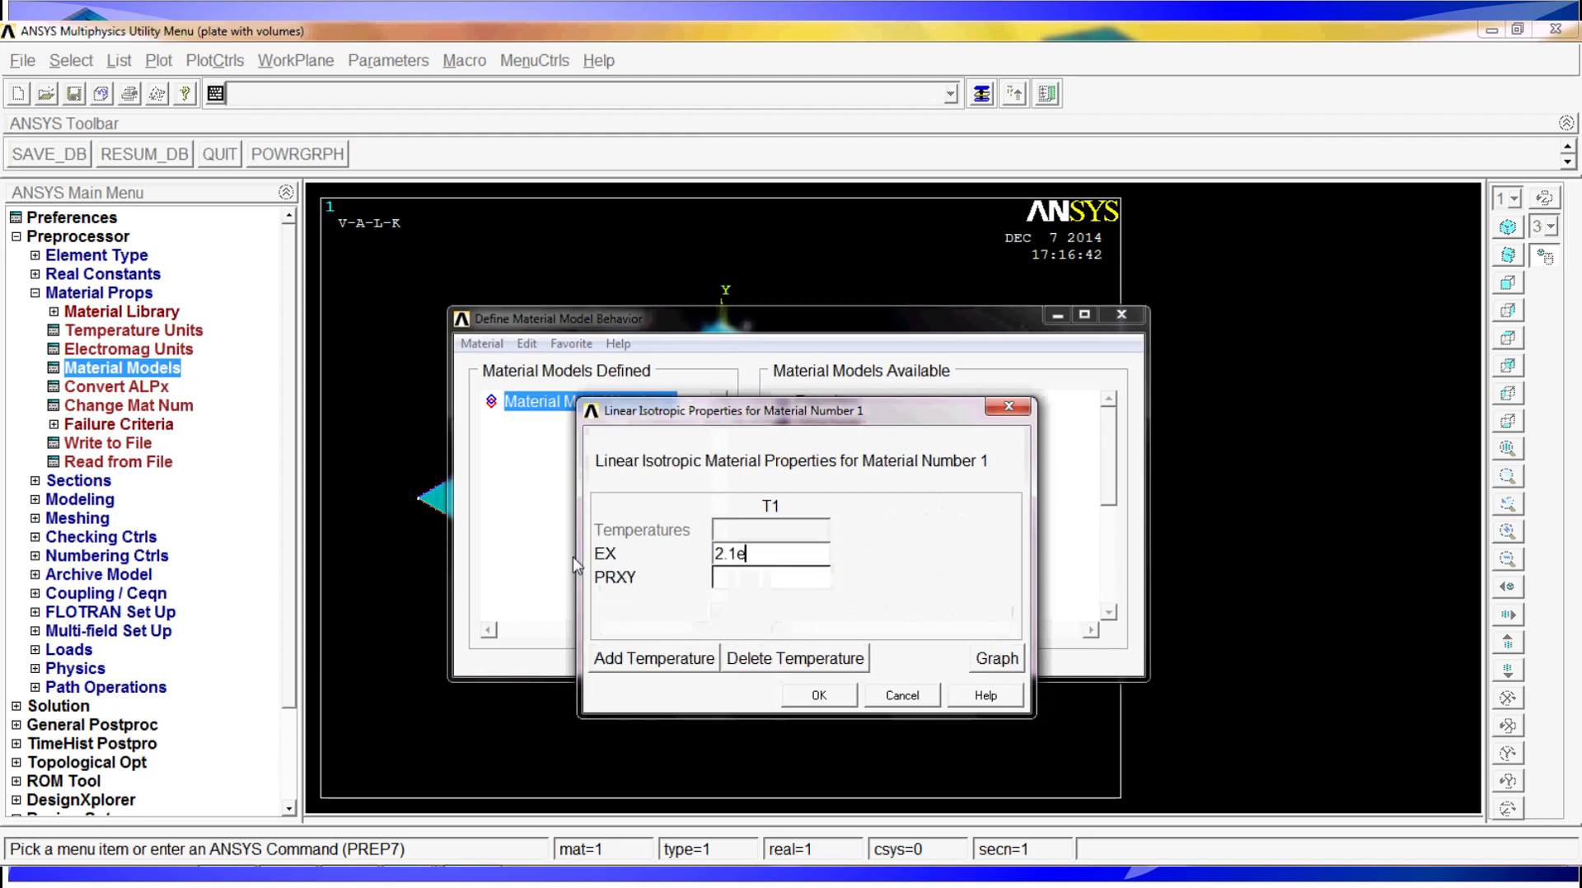
pyautogui.write('11')
pyautogui.click(759, 582)
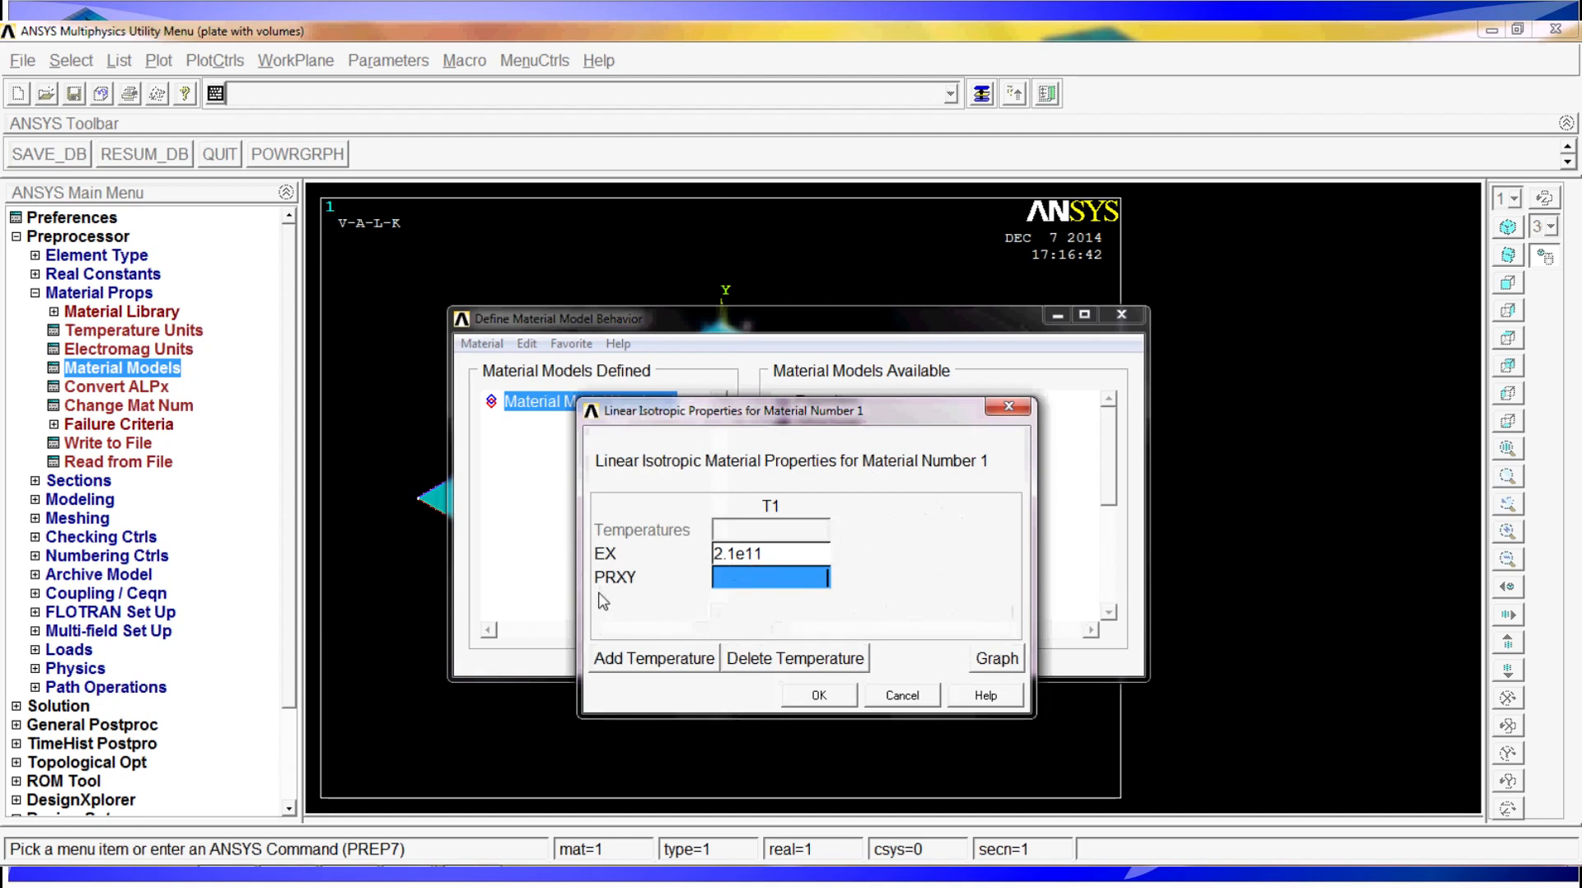
pyautogui.write('0.3')
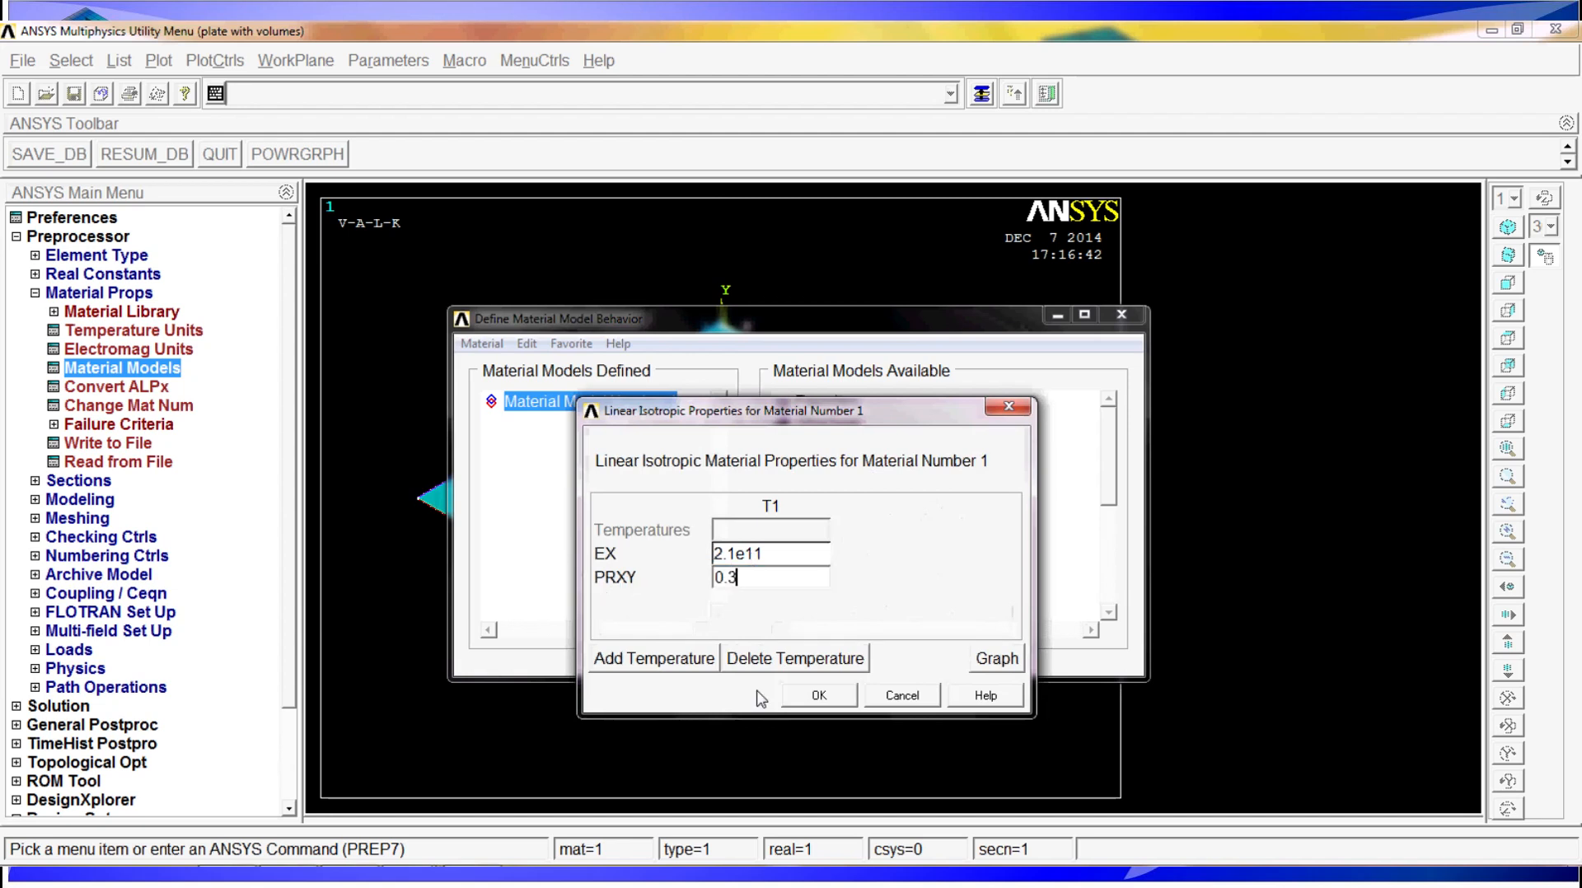
pyautogui.click(807, 698)
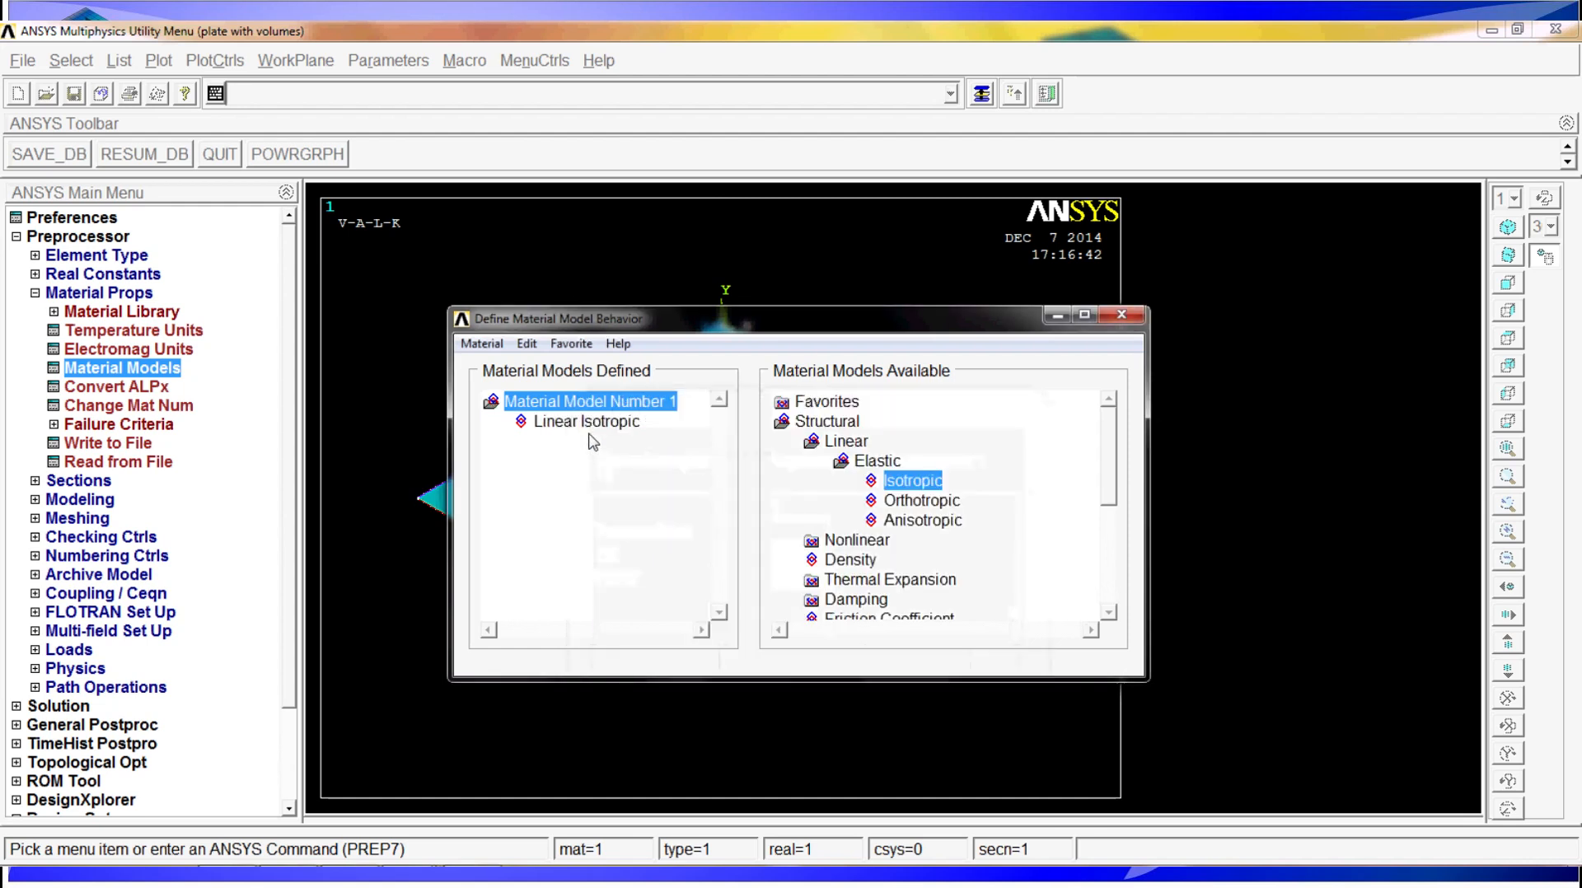
# Set the density of material model 1 to 7800 after checking its linear isotropic properties, and close the material definitions
pyautogui.doubleClick(592, 424)
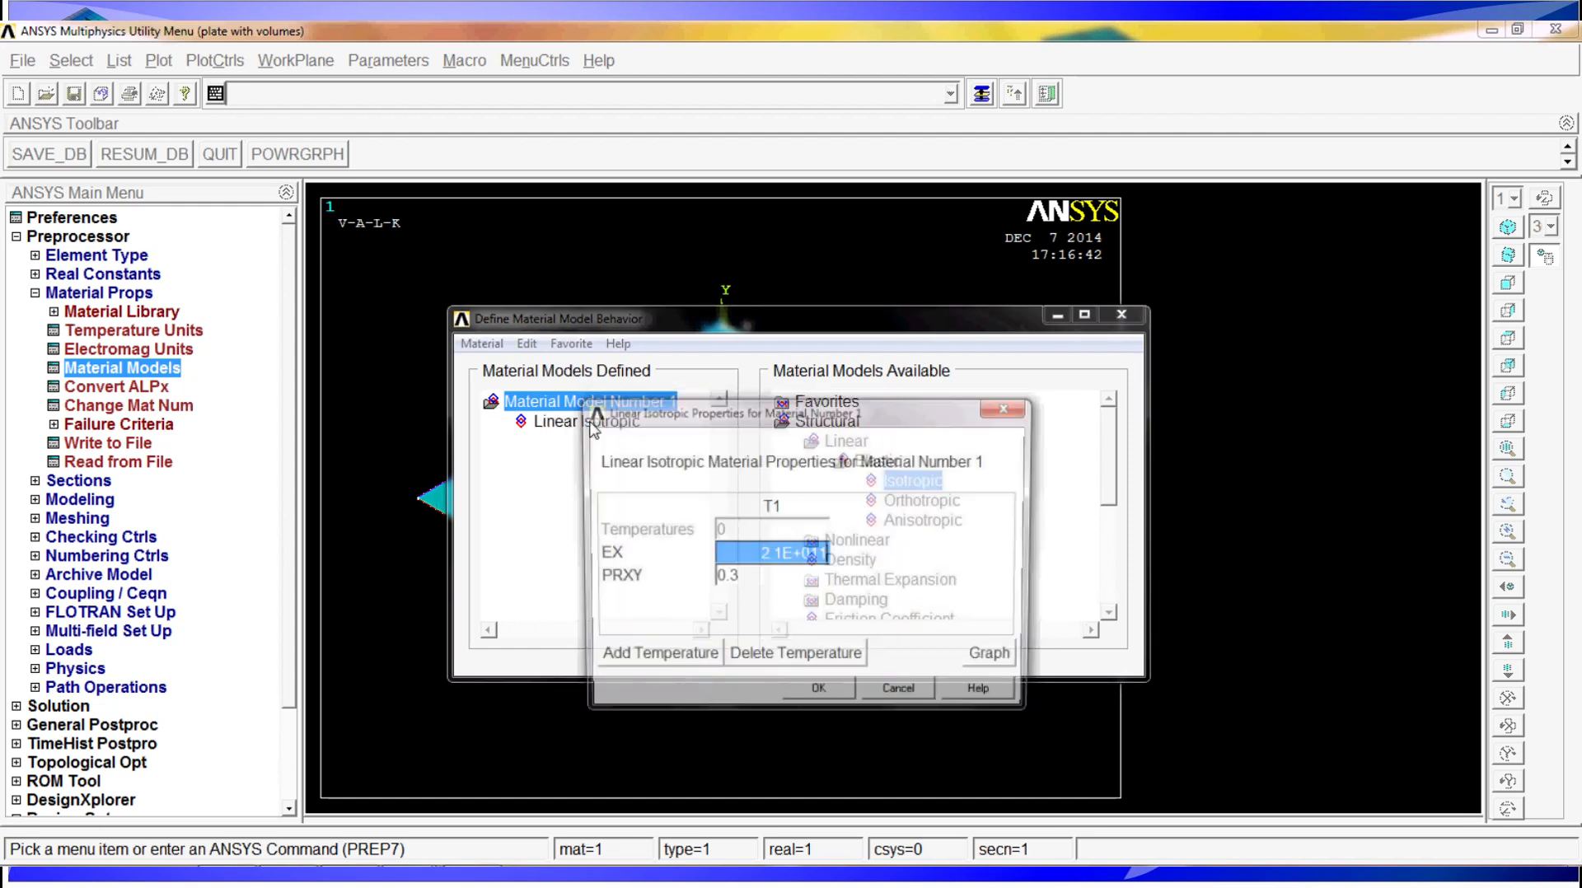
pyautogui.click(898, 688)
pyautogui.doubleClick(856, 562)
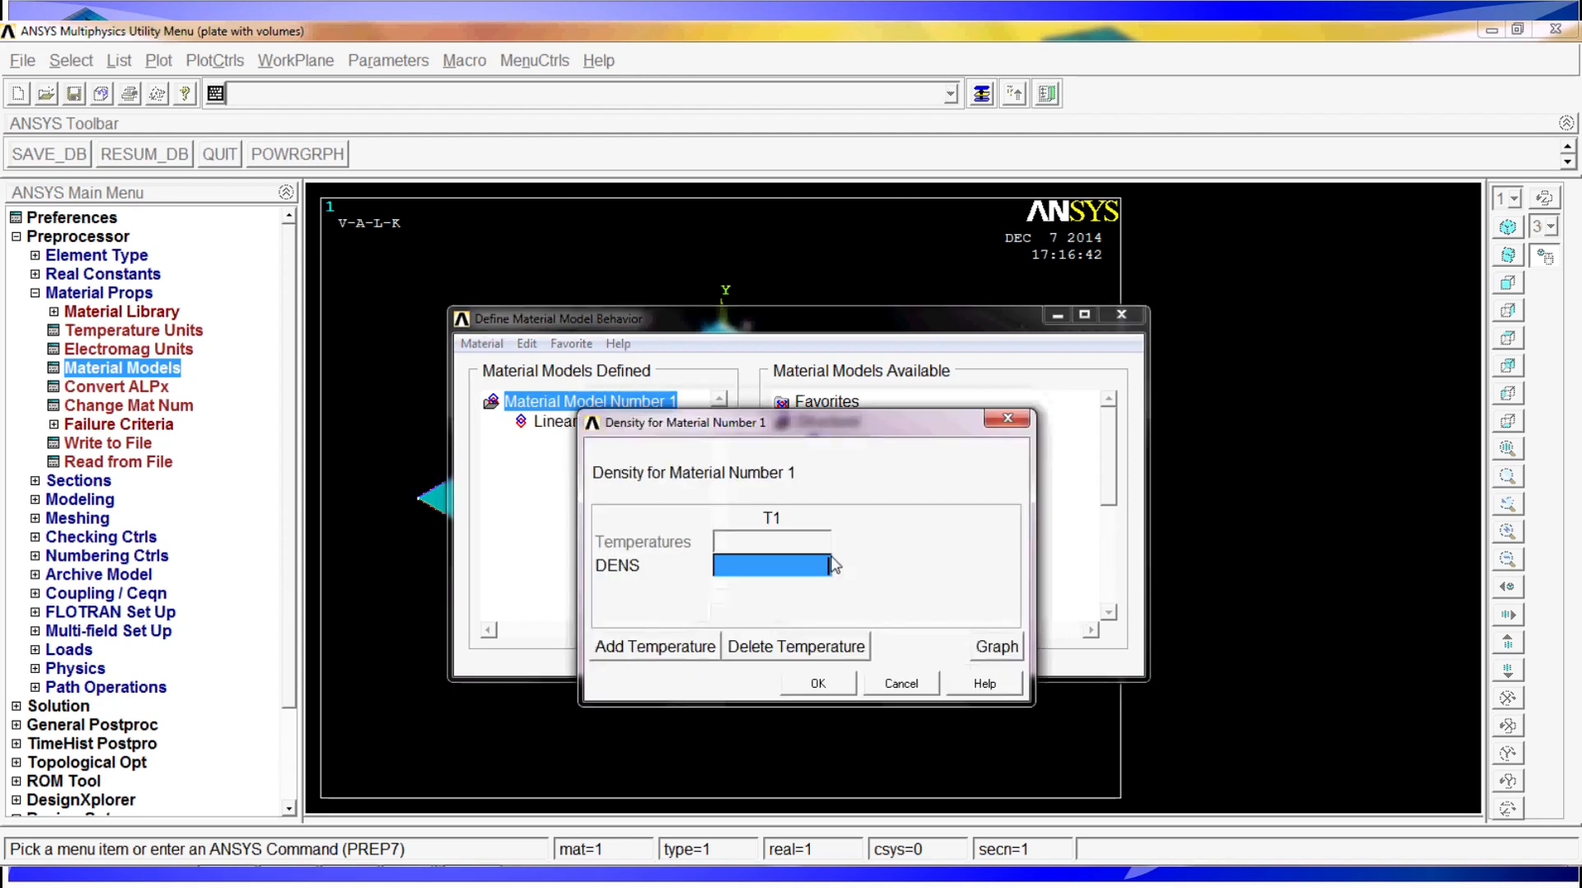
pyautogui.write('78')
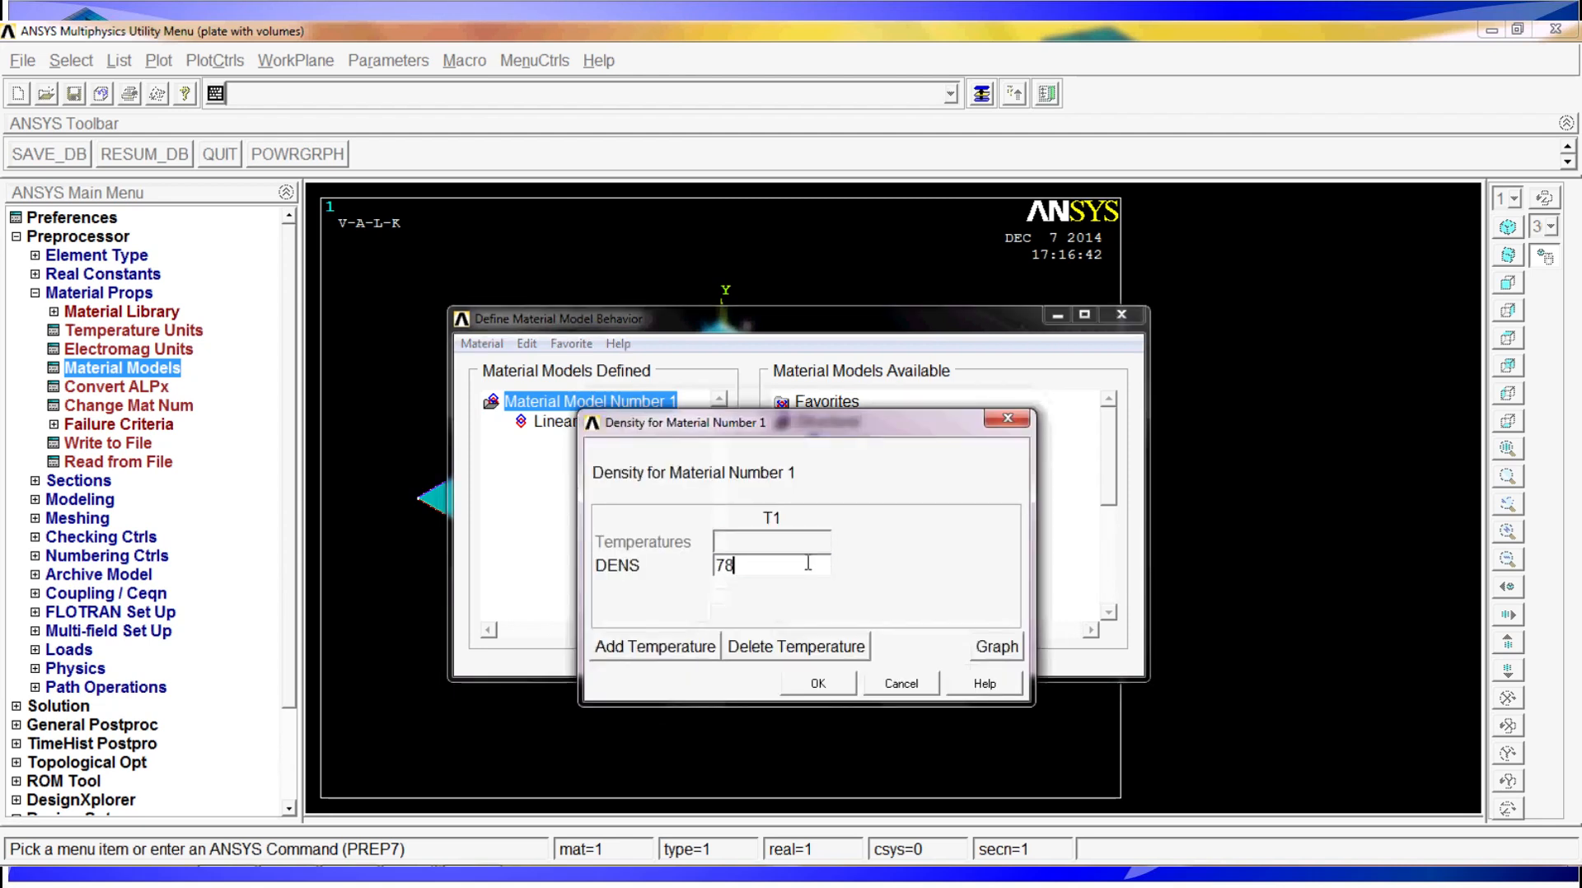
pyautogui.write('00')
pyautogui.click(831, 687)
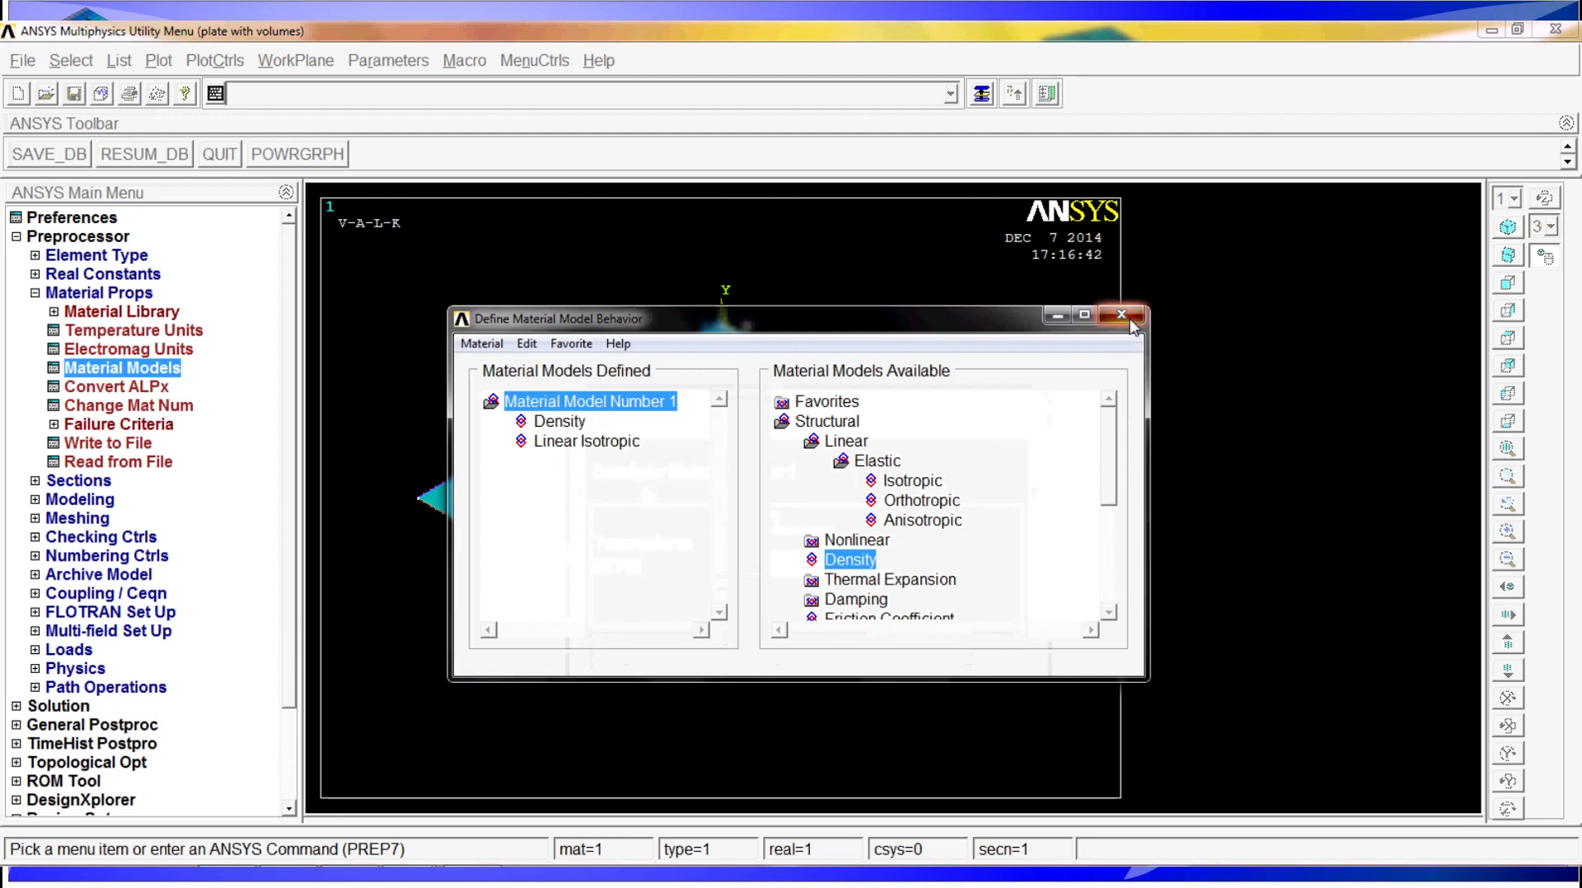
pyautogui.click(1122, 314)
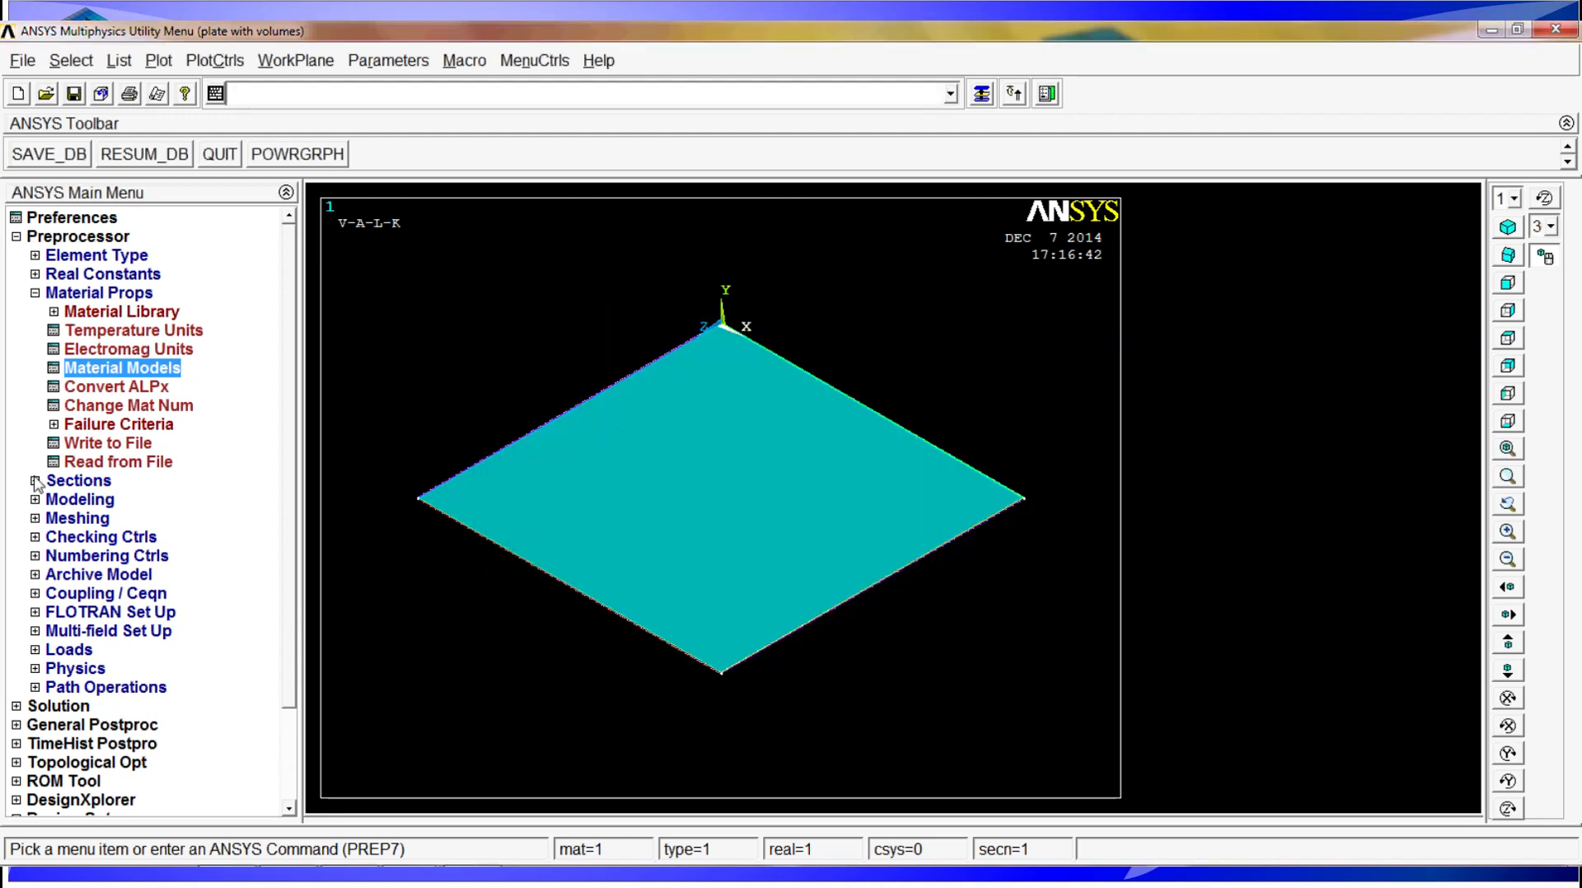
pyautogui.click(99, 294)
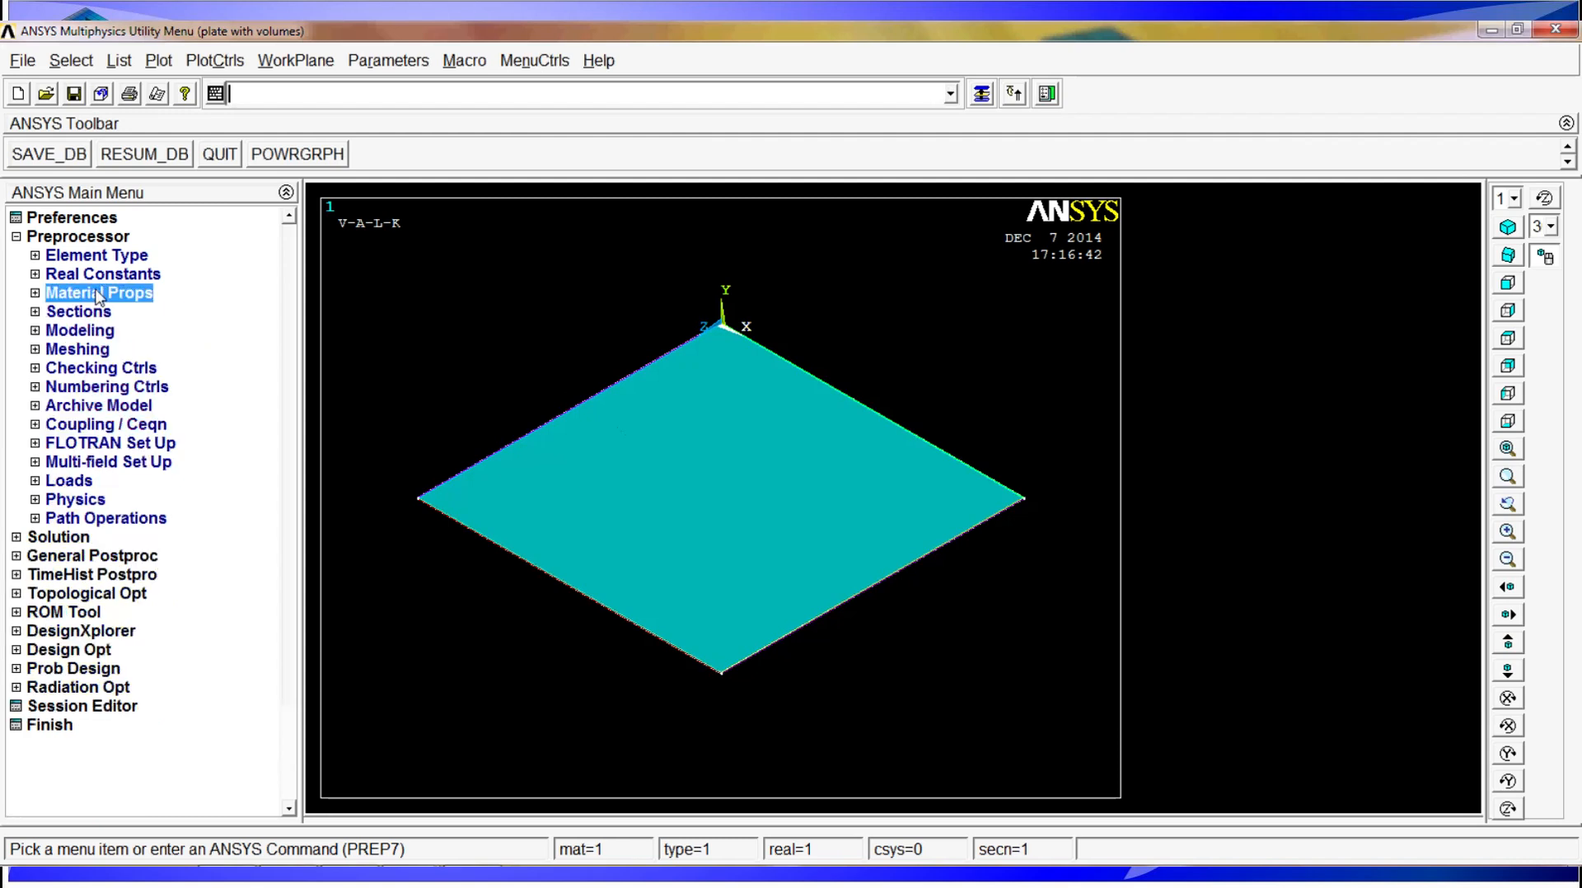
pyautogui.click(72, 352)
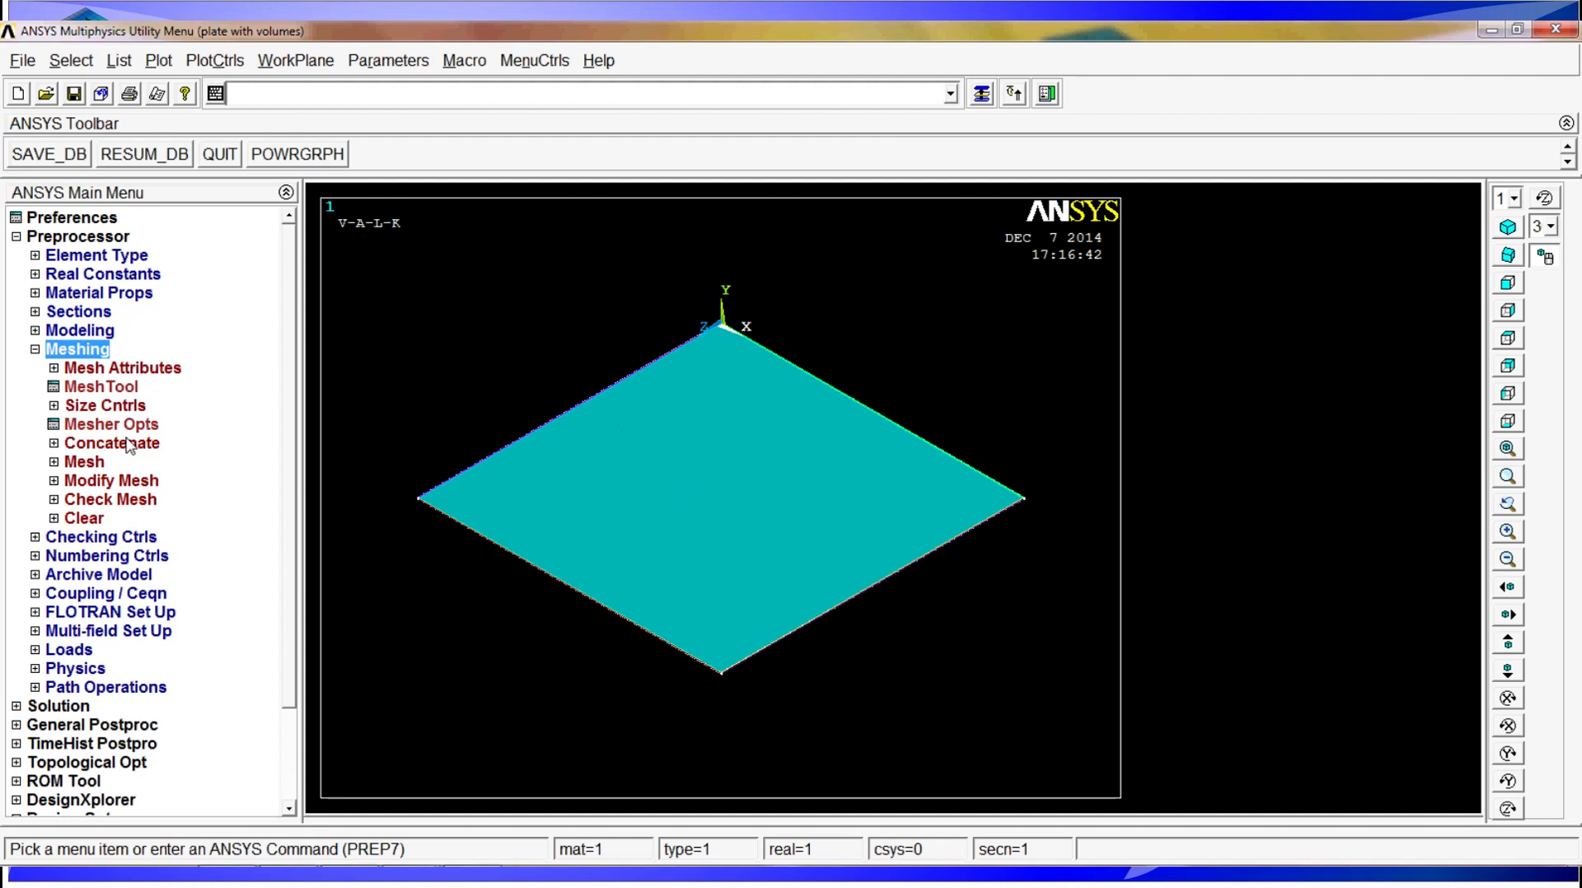
pyautogui.click(110, 371)
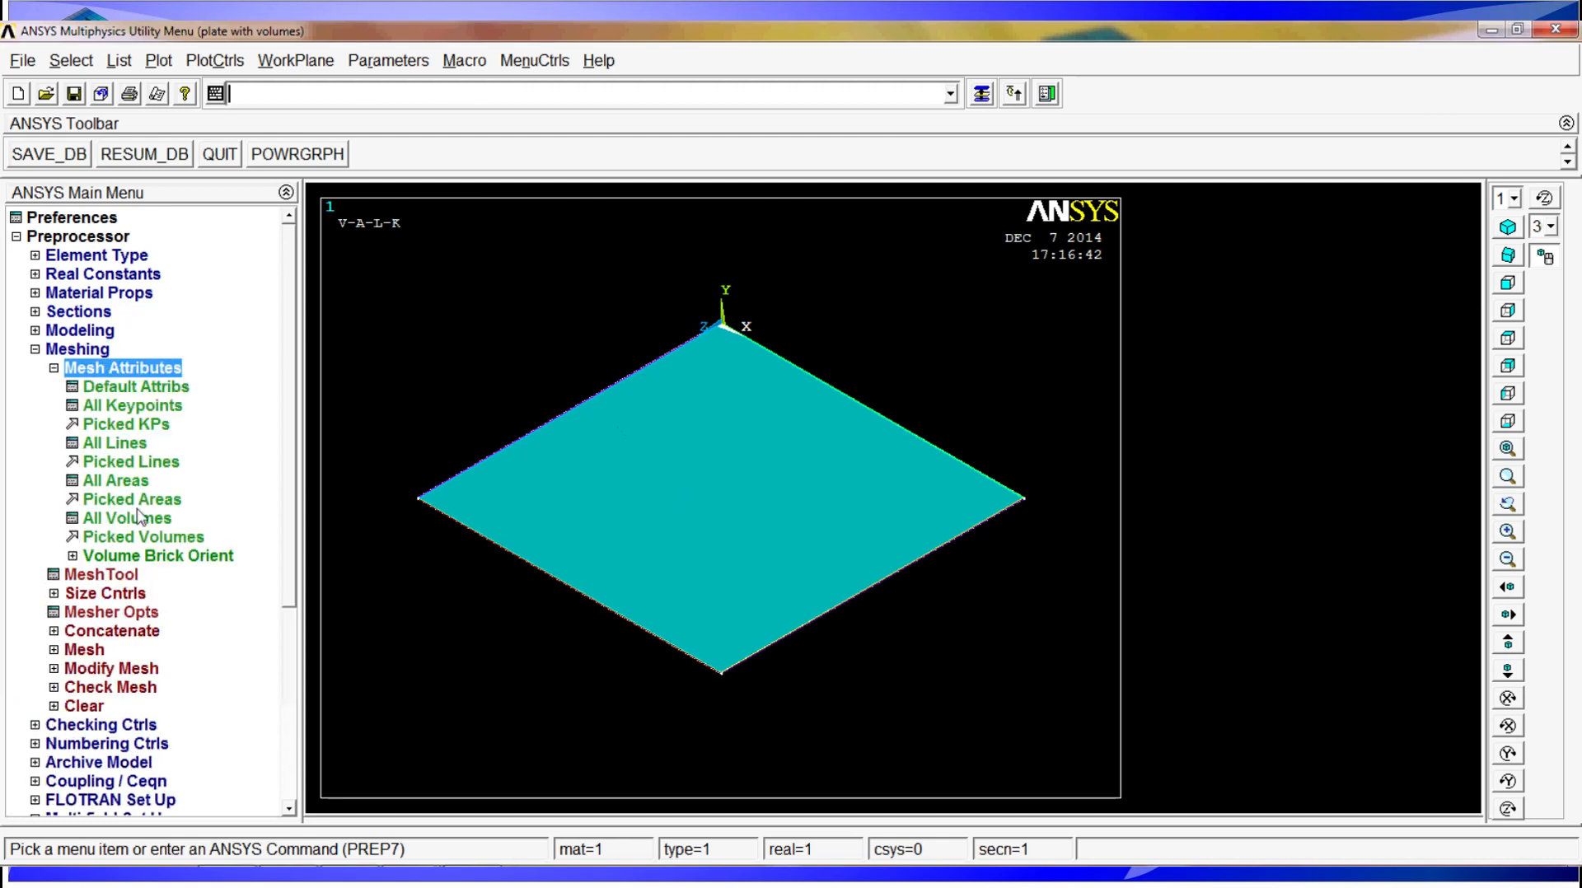
pyautogui.click(140, 537)
pyautogui.click(536, 544)
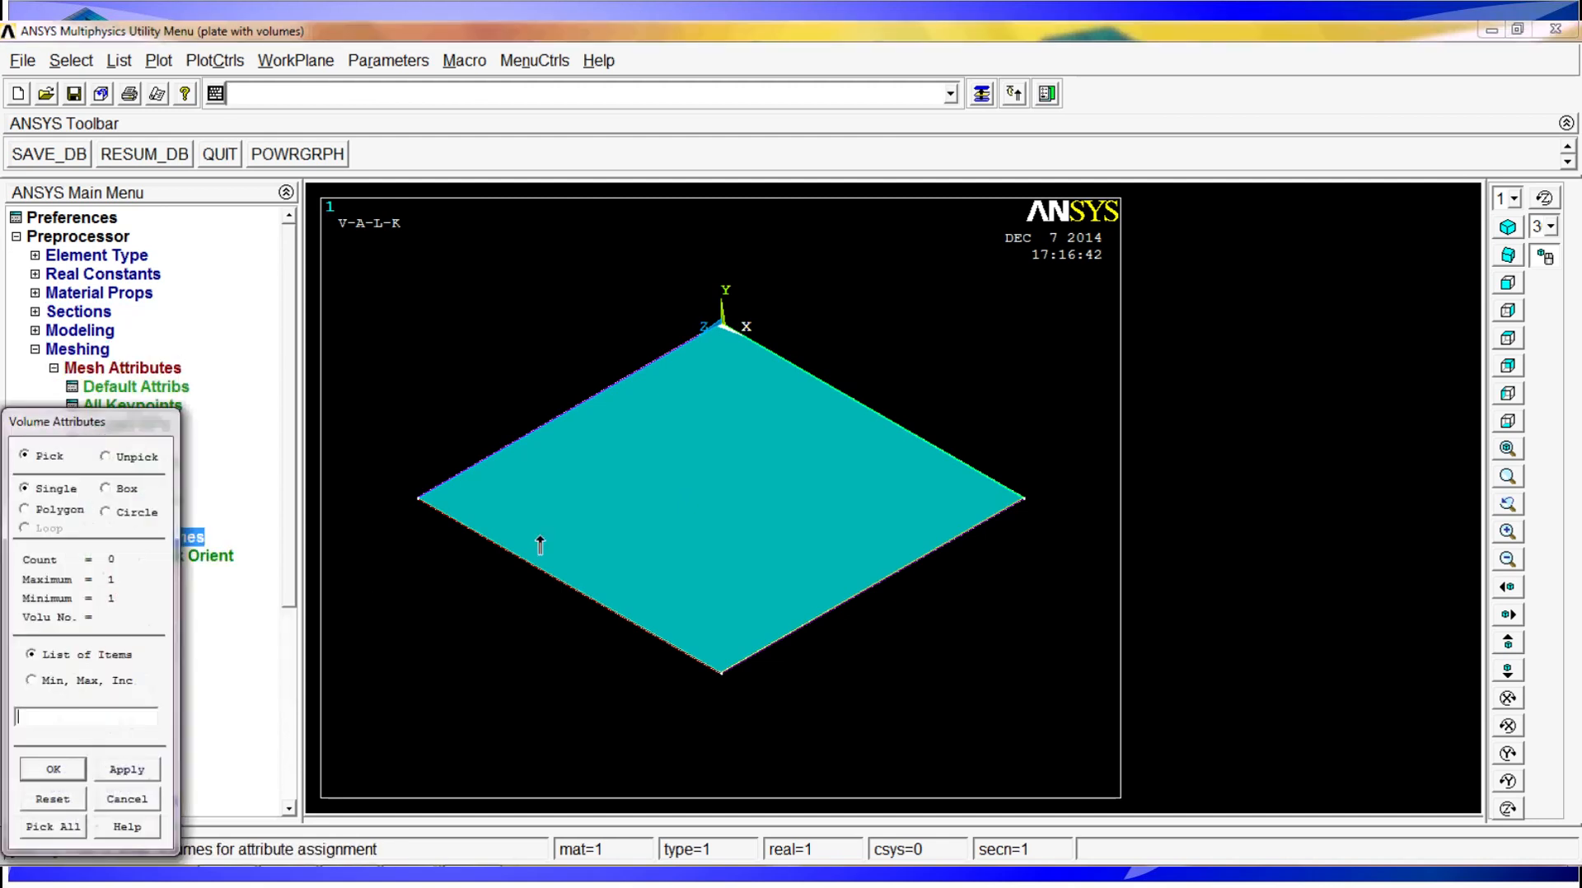
pyautogui.click(53, 769)
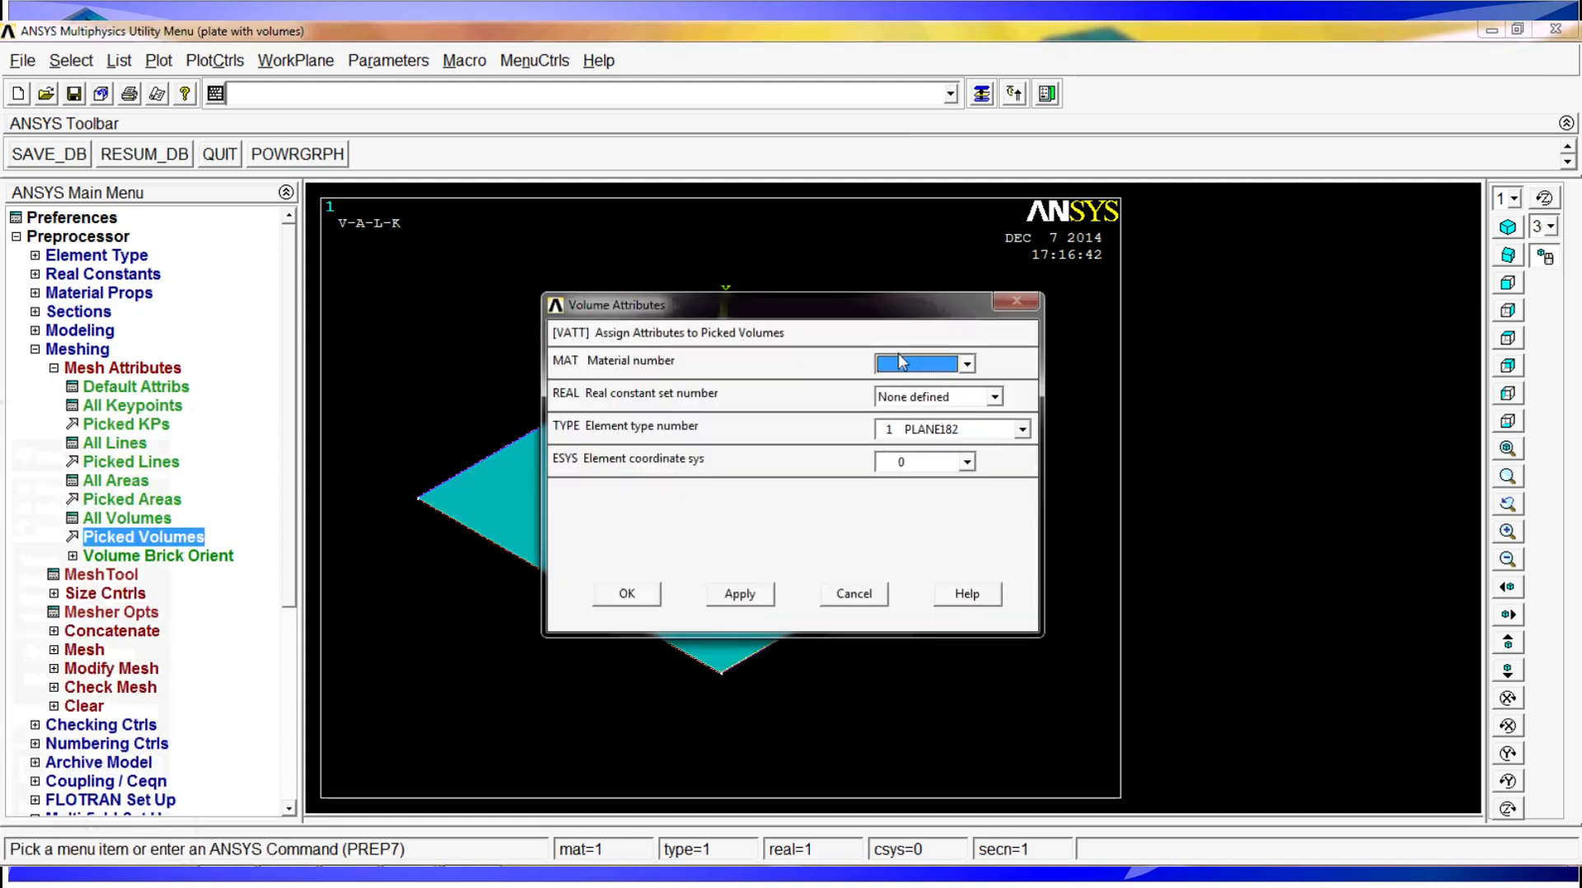
pyautogui.click(1006, 430)
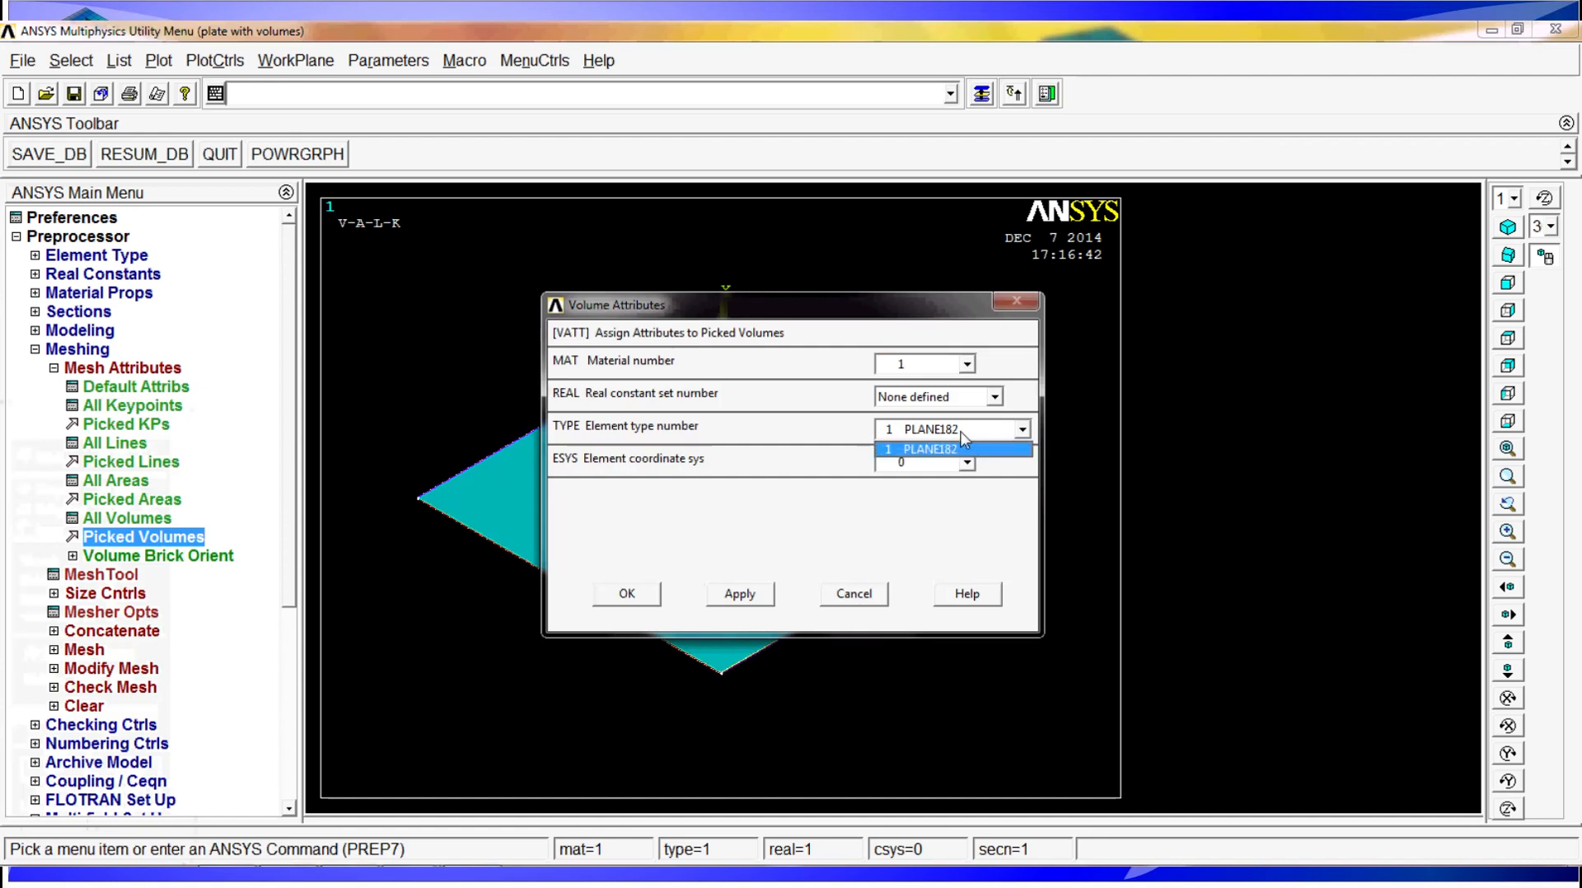
pyautogui.click(842, 587)
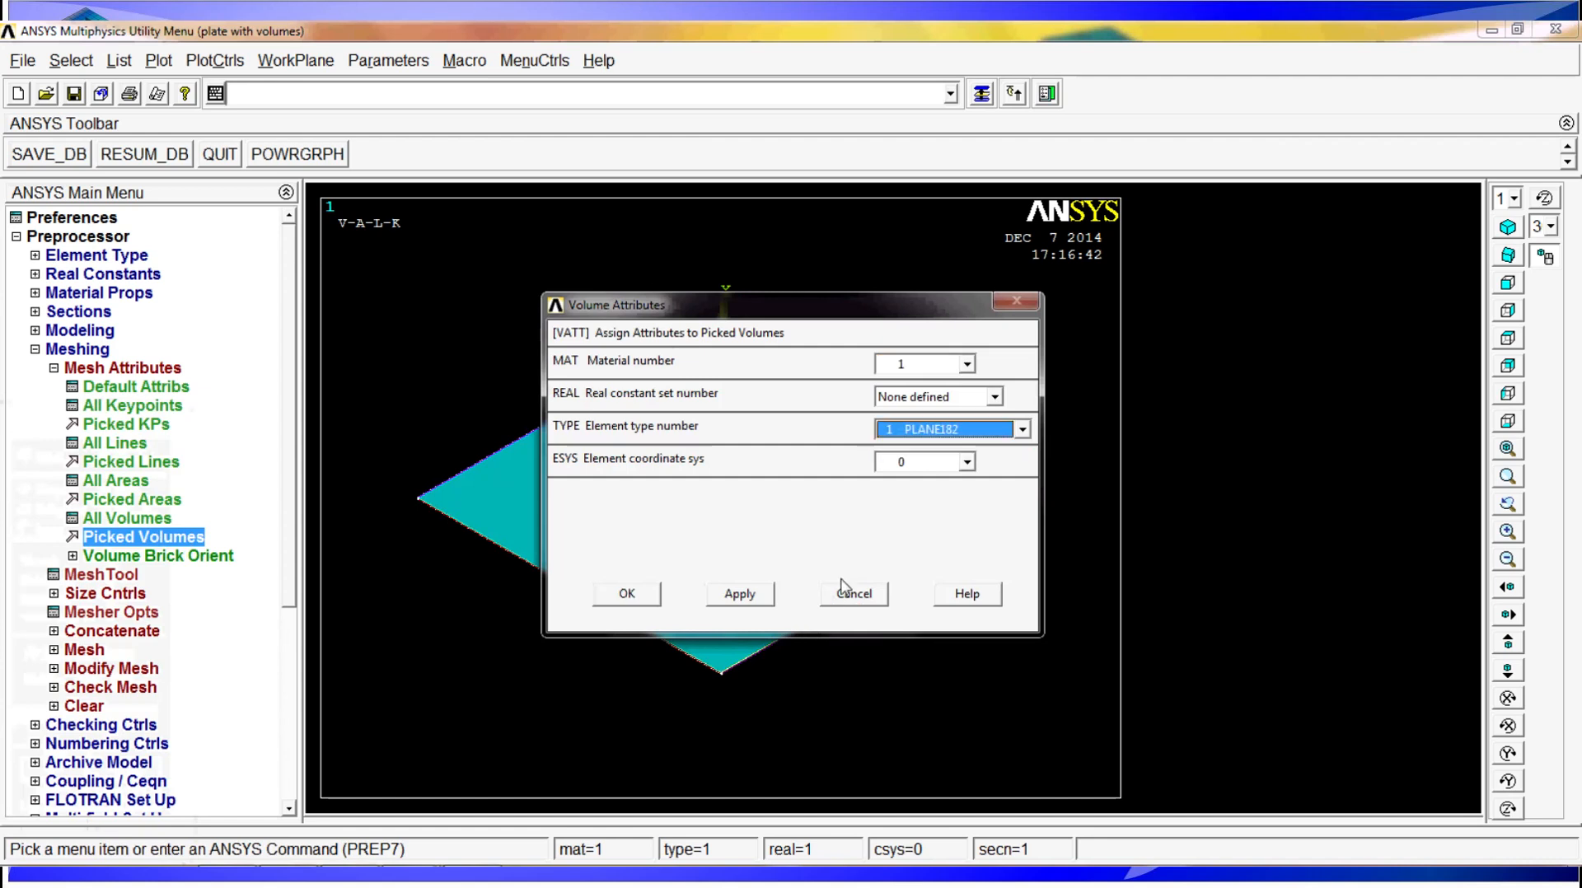
pyautogui.click(842, 587)
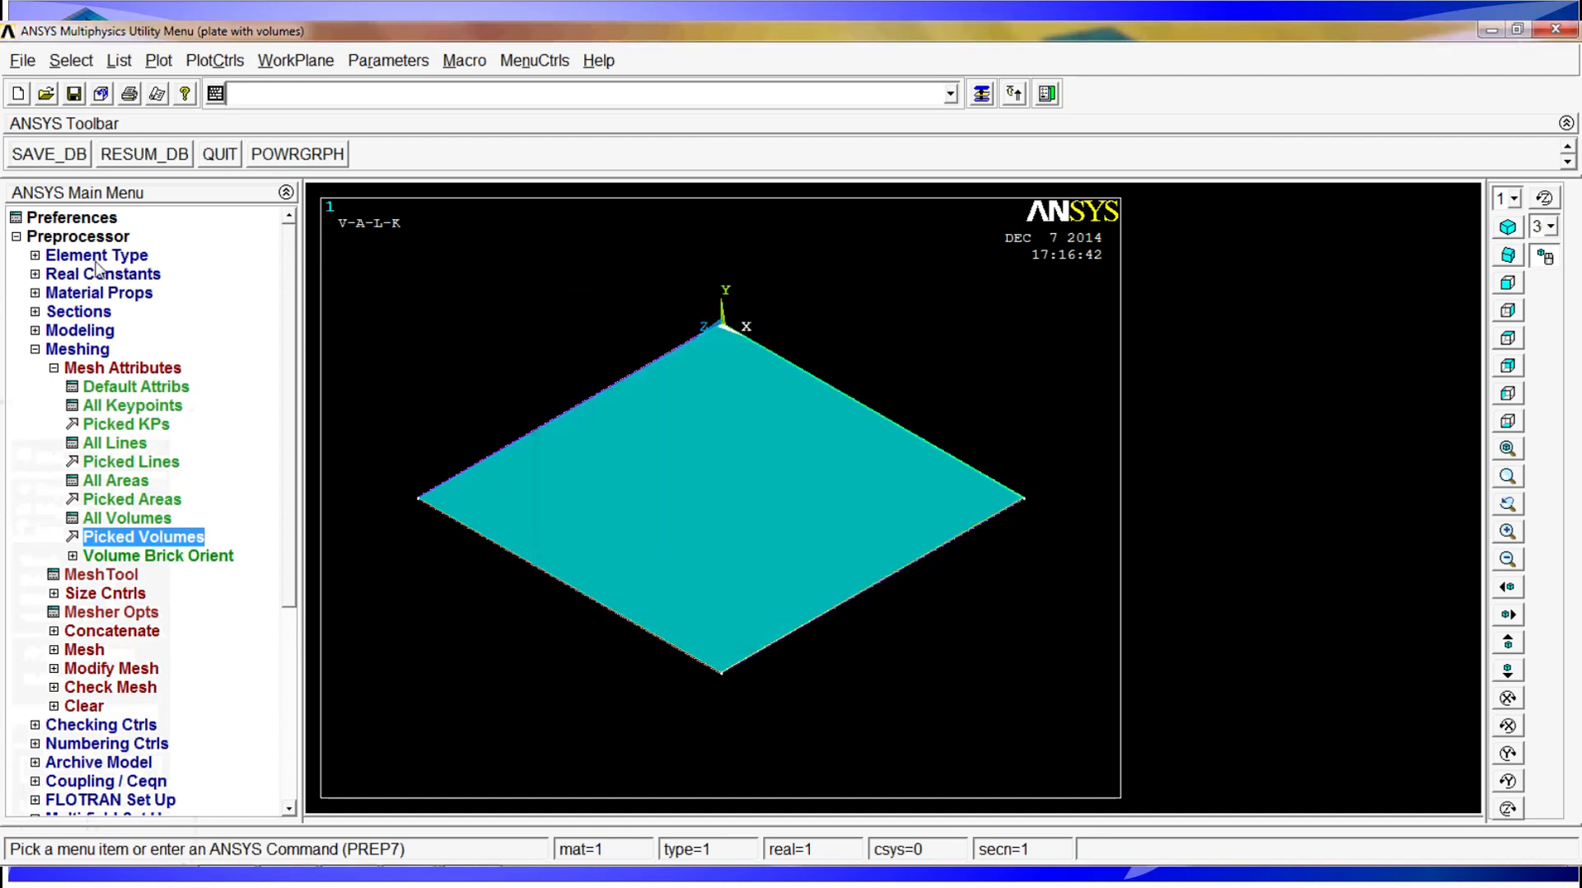
# Replace the PLANE182 element type with the structural solid element Brick 8 node 185 as type 1, and close the element type definitions
pyautogui.click(103, 257)
pyautogui.click(150, 279)
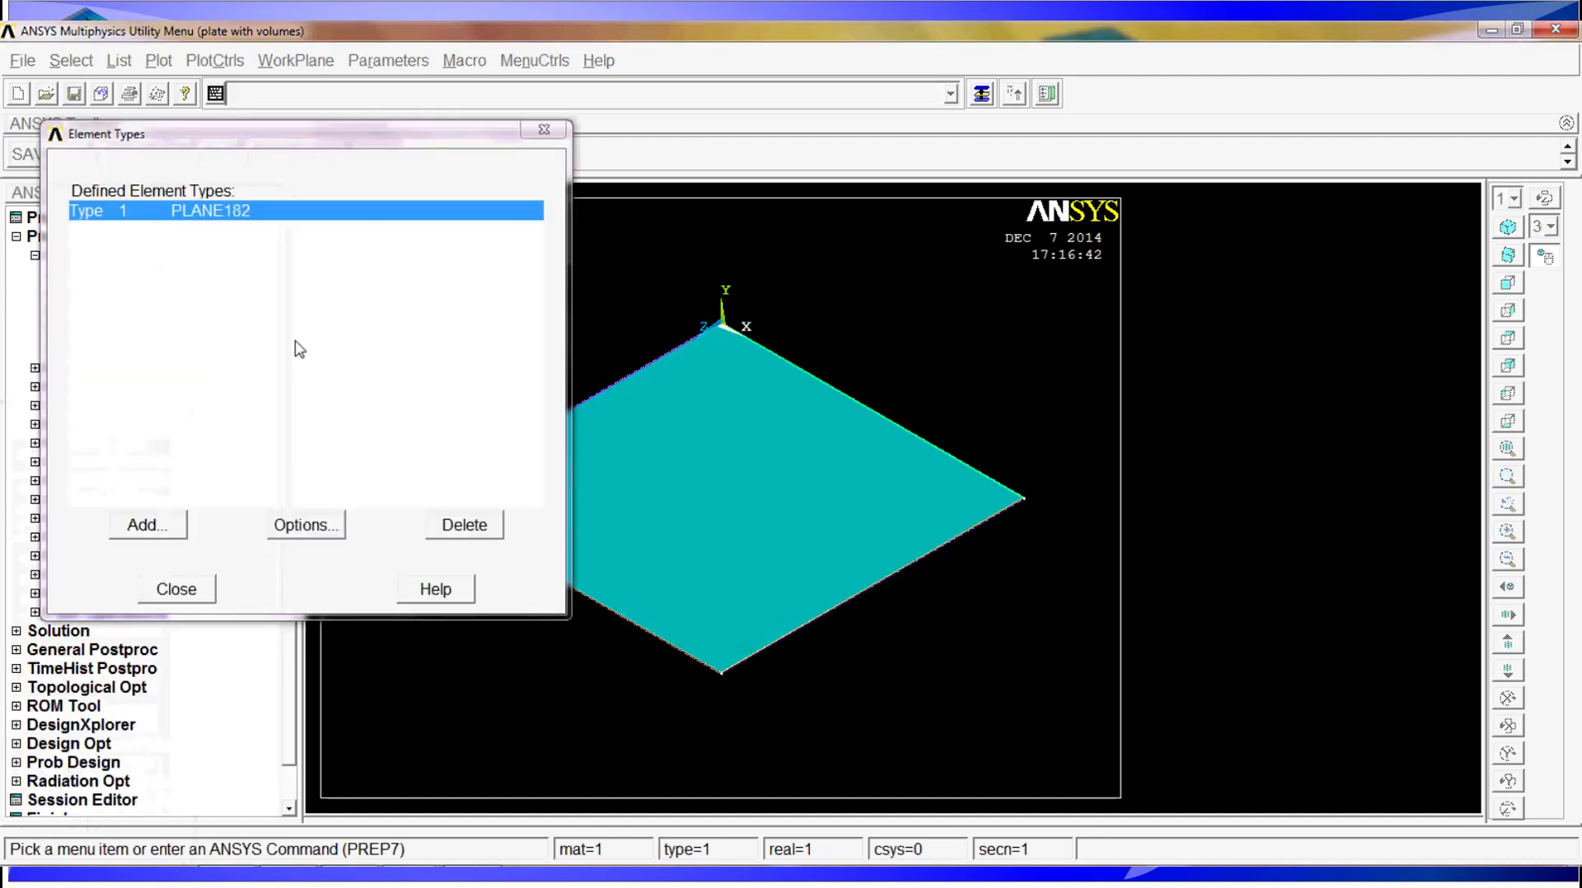
pyautogui.click(442, 536)
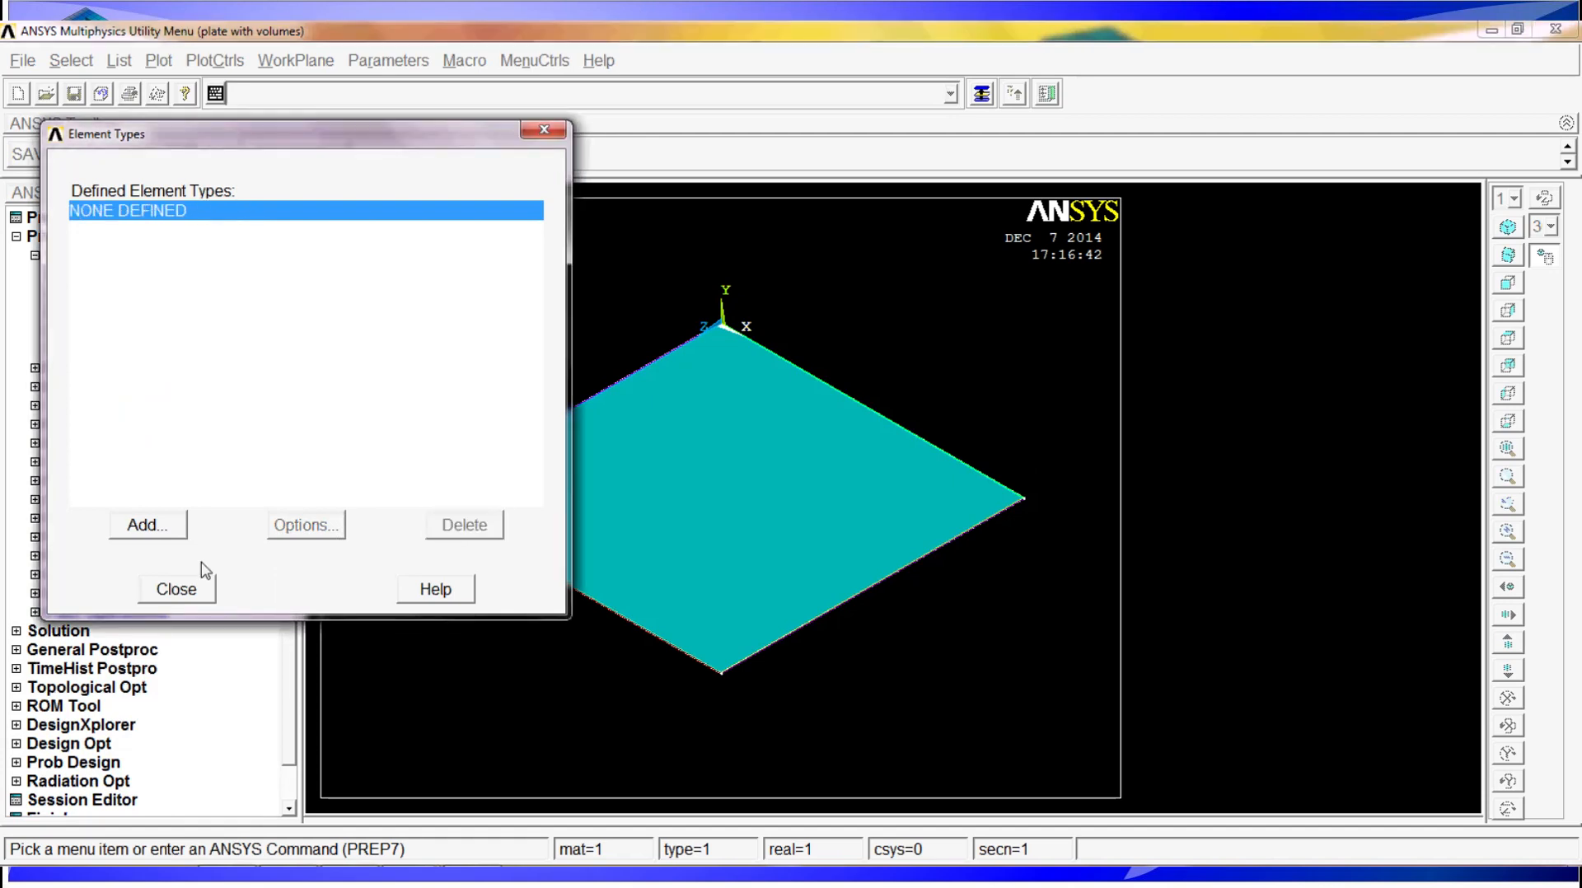
pyautogui.click(148, 526)
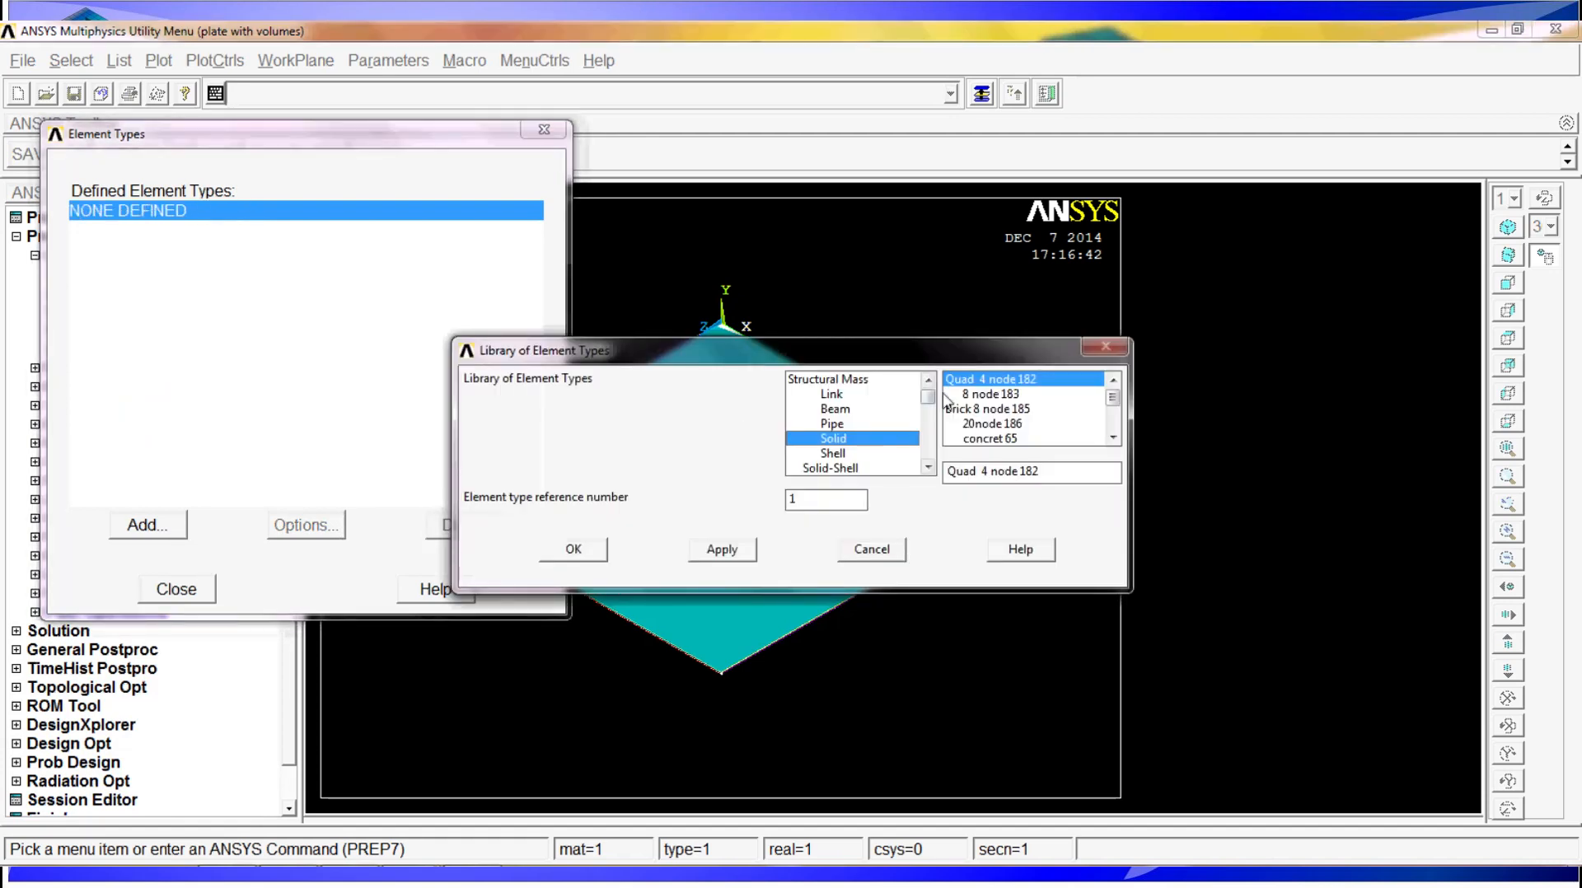
pyautogui.click(1012, 409)
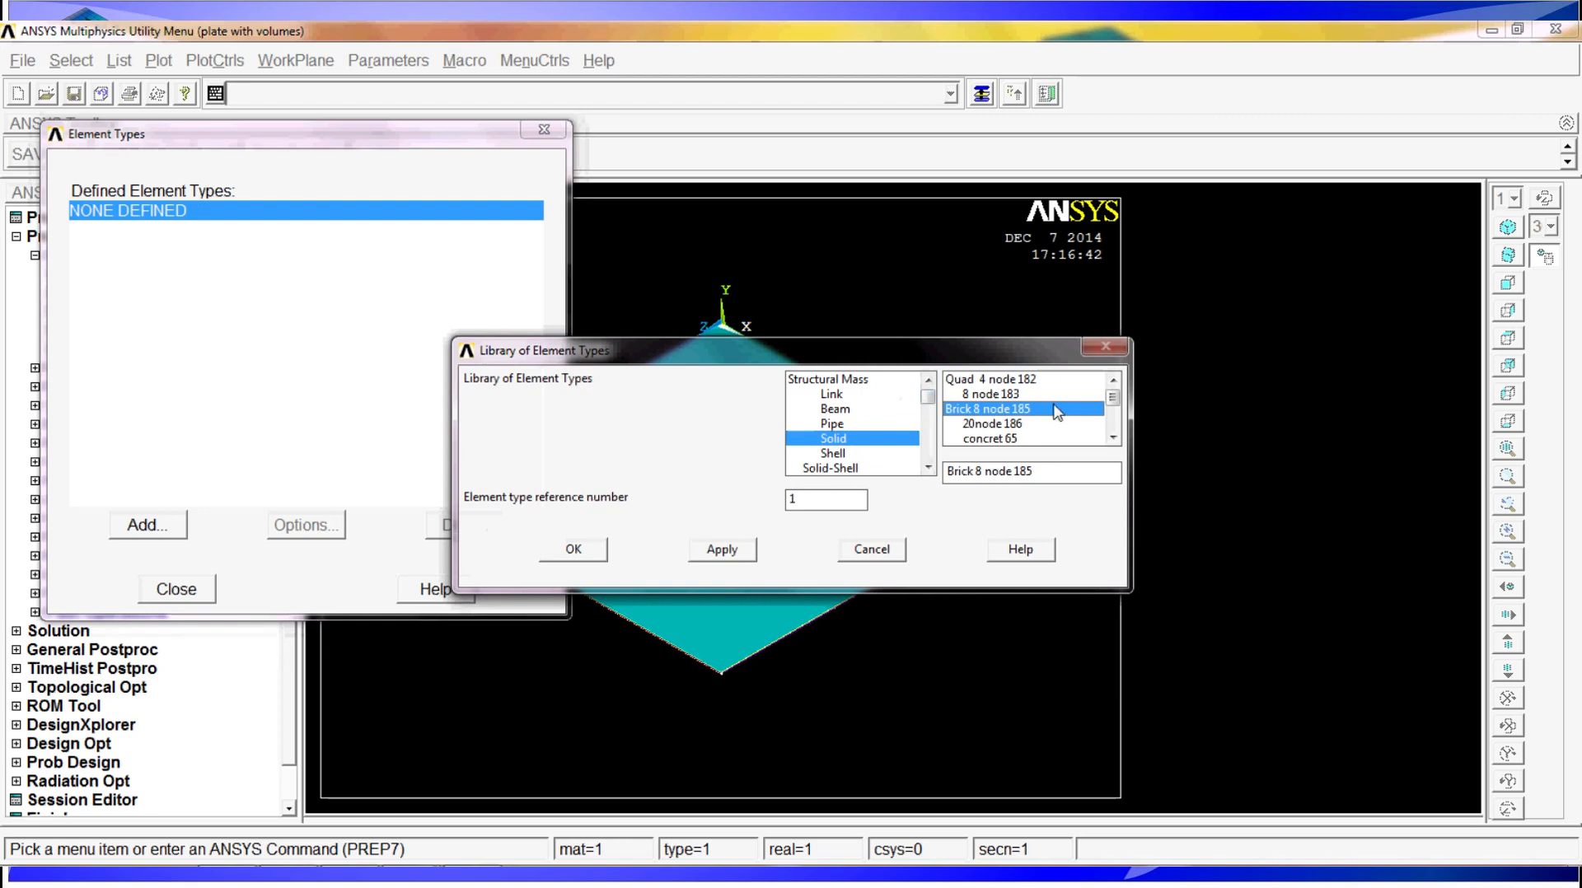
pyautogui.click(562, 551)
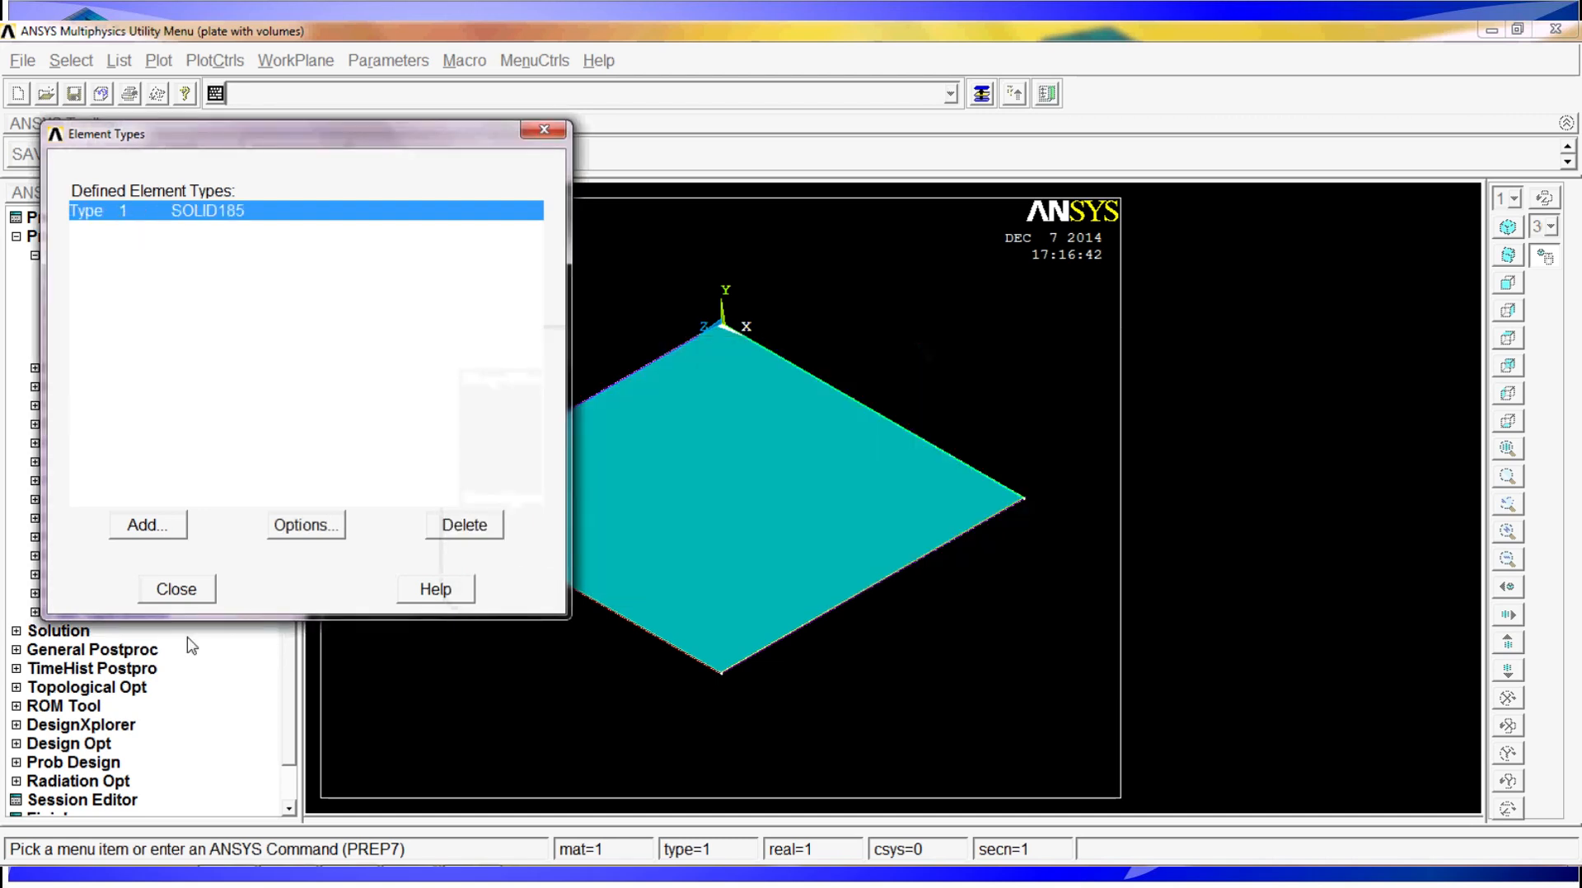
pyautogui.click(175, 589)
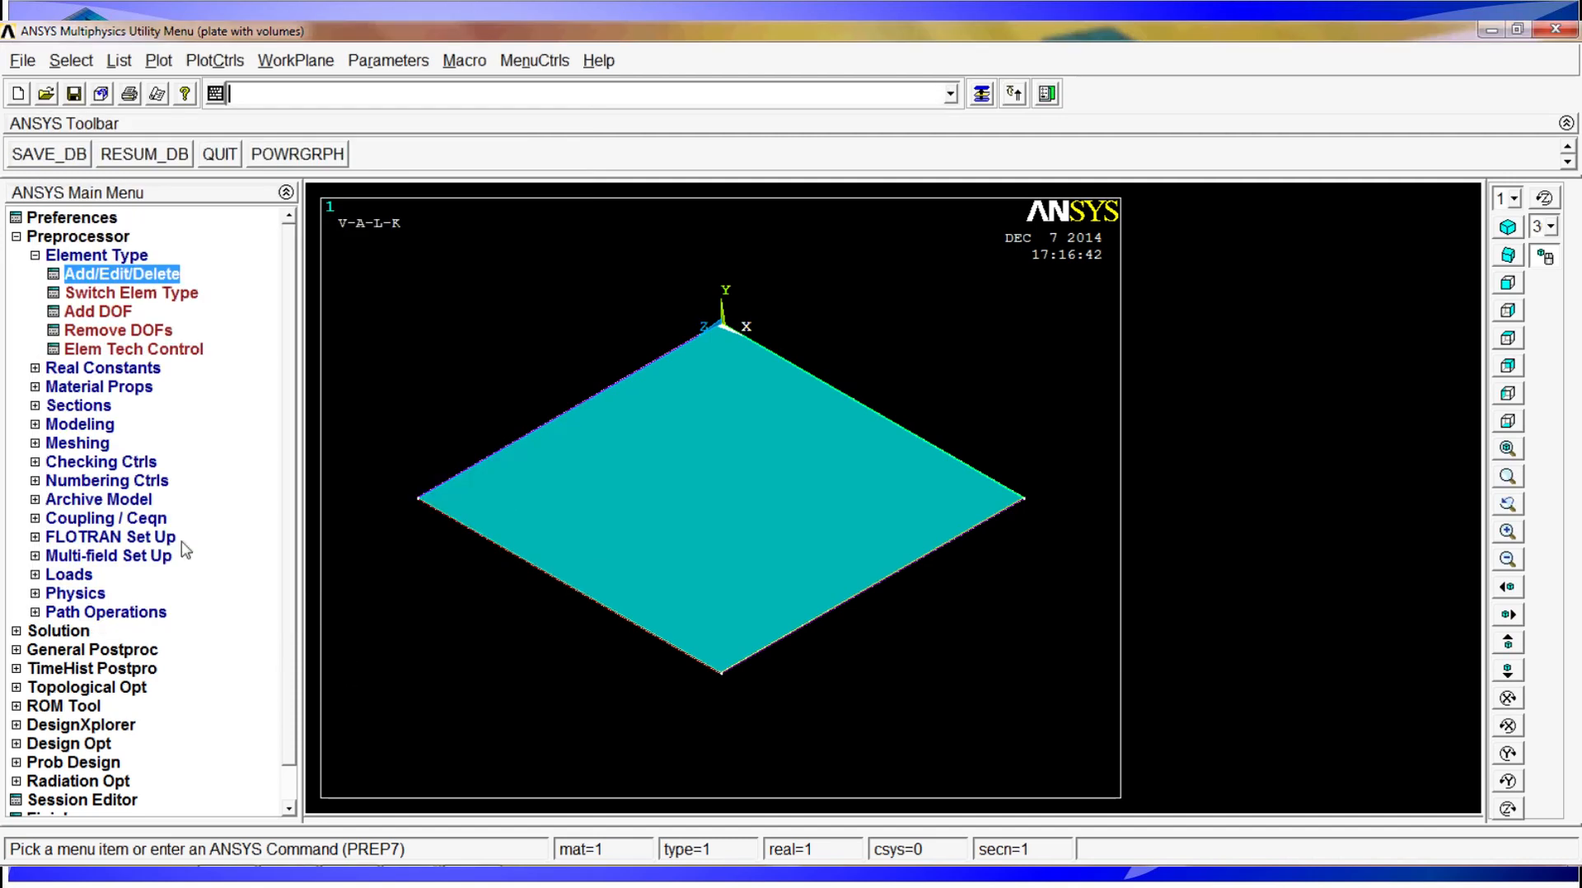
# Assign material number 1 and element type 1 SOLID185 to the plate volume as its mesh attributes
pyautogui.click(75, 444)
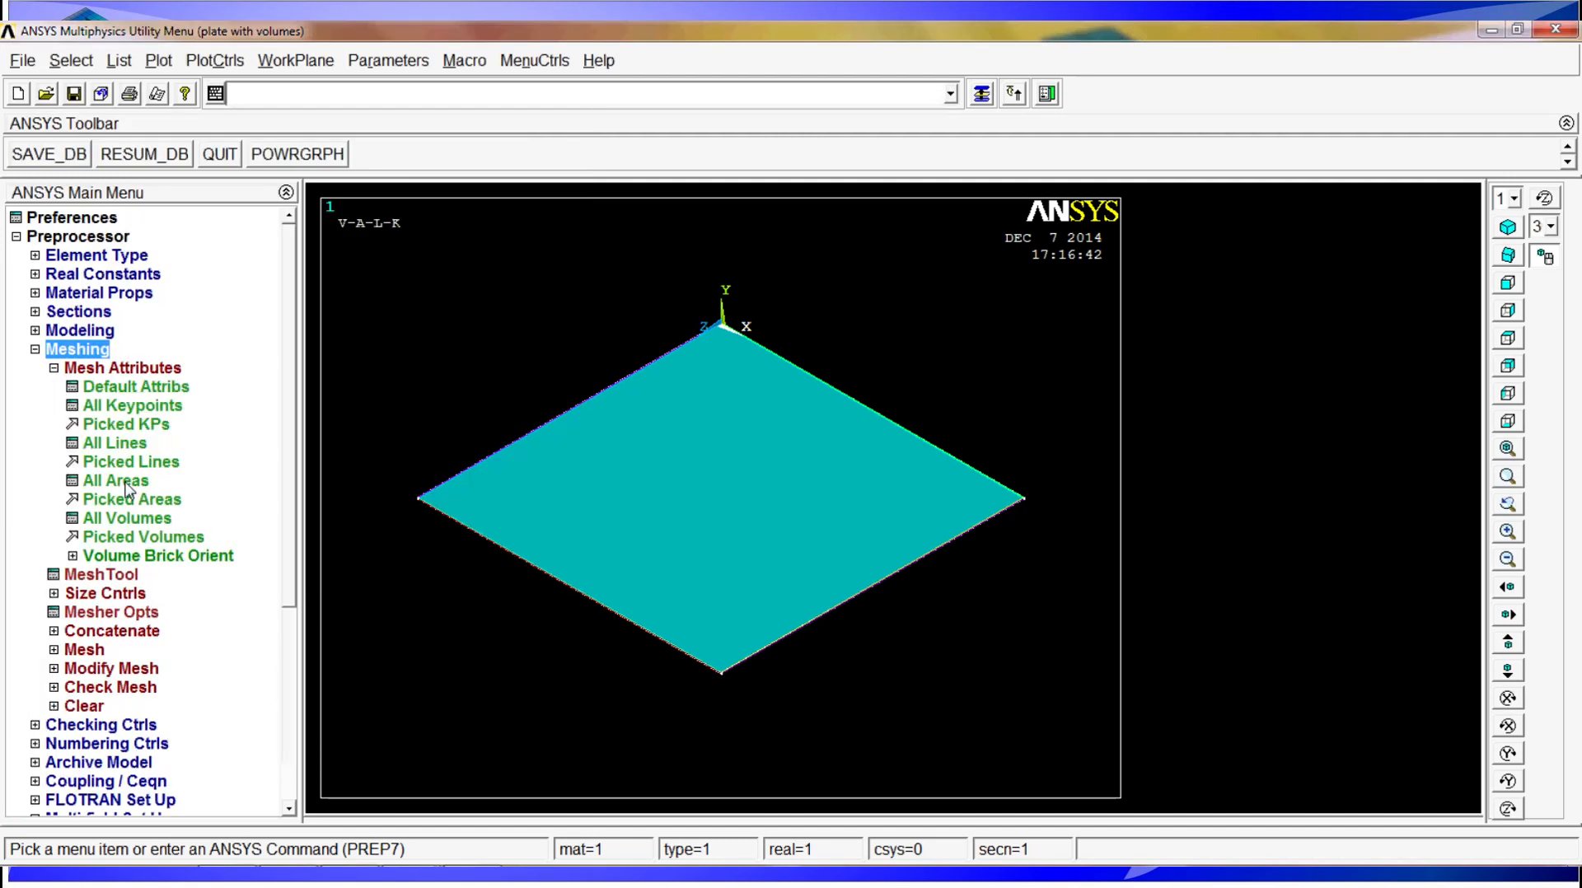
pyautogui.click(152, 537)
pyautogui.click(659, 528)
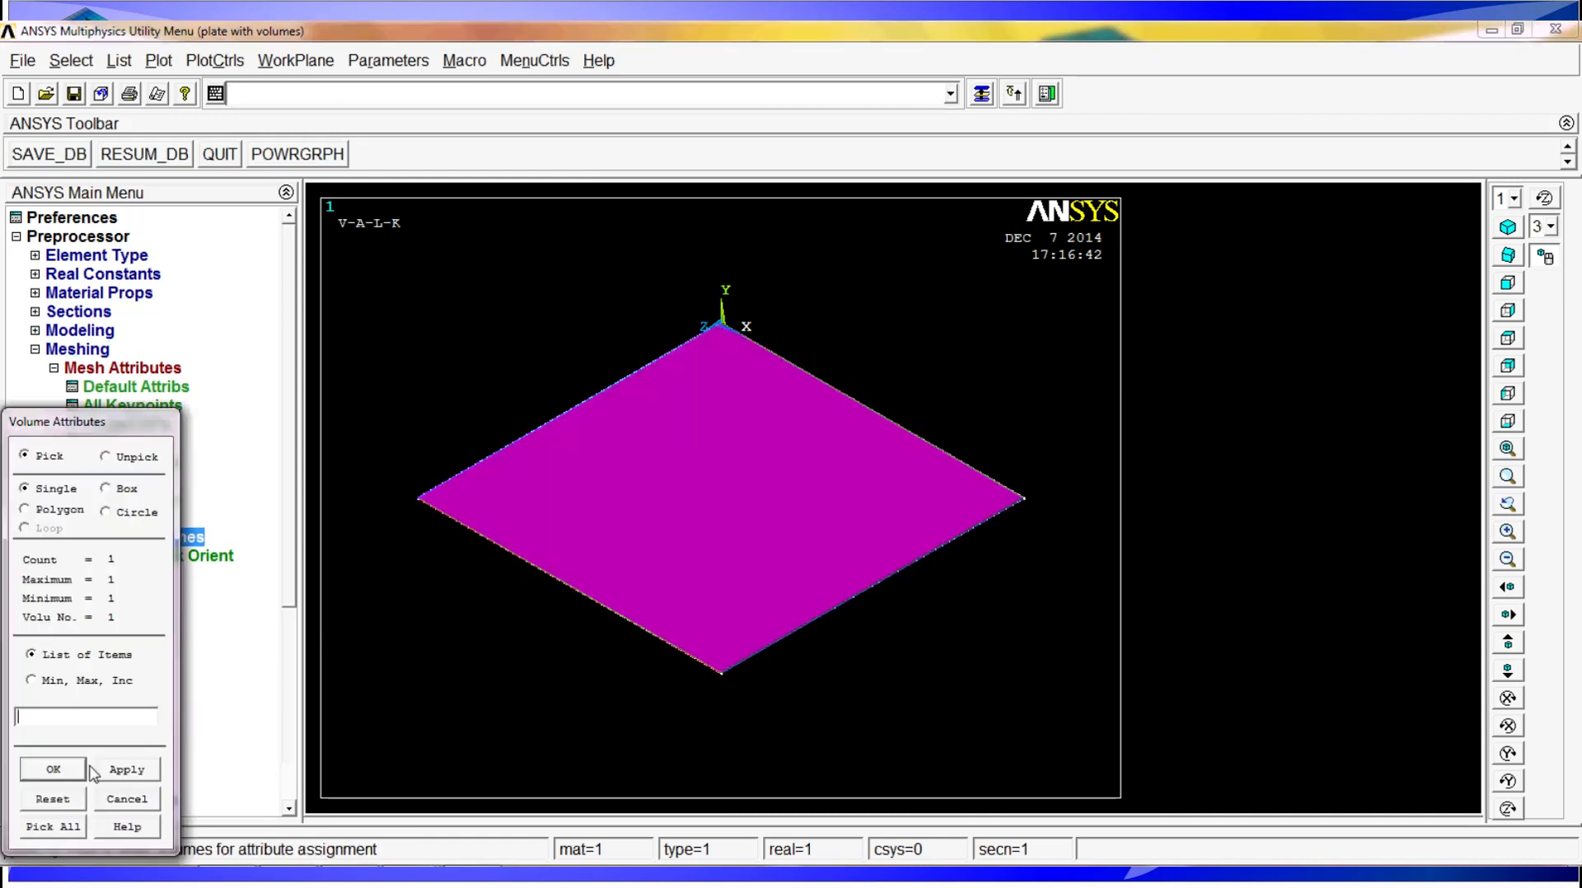
pyautogui.click(53, 769)
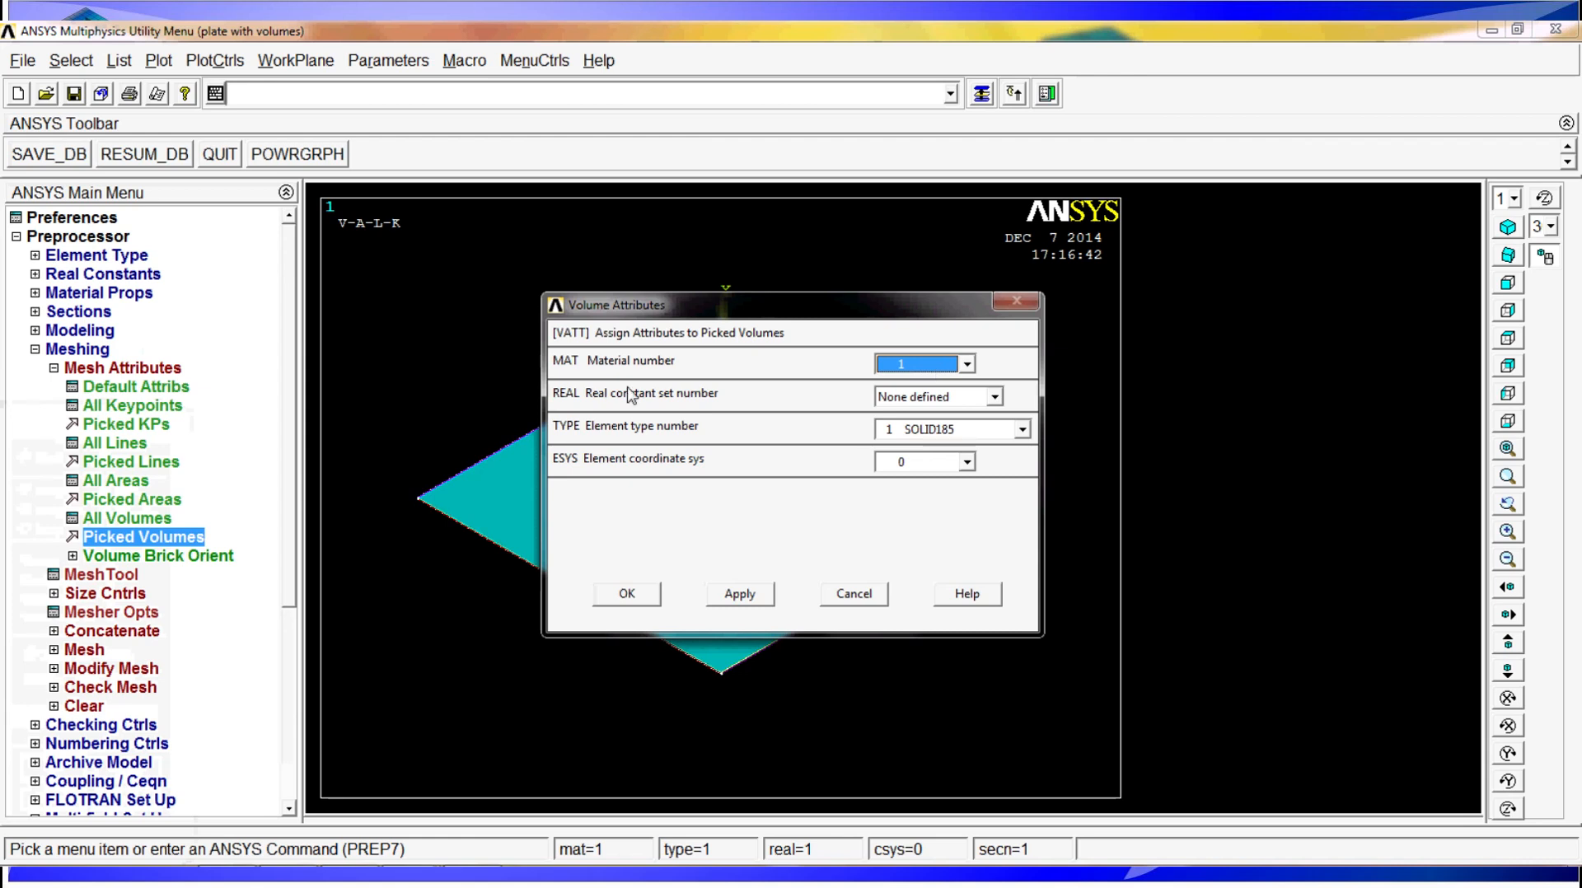
pyautogui.click(1004, 435)
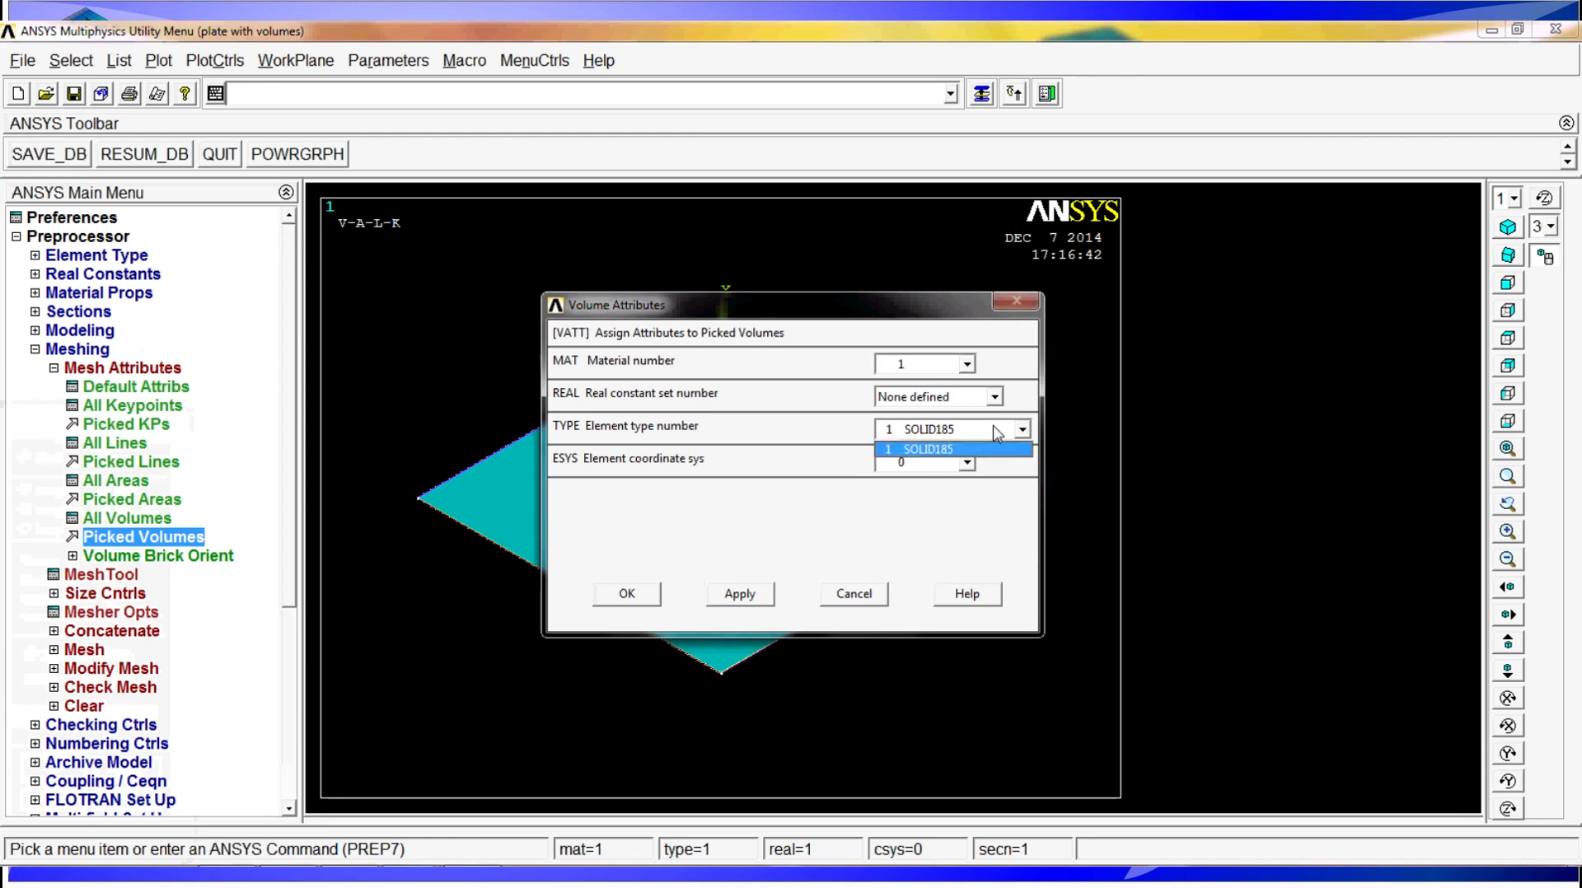
pyautogui.click(948, 446)
pyautogui.click(628, 595)
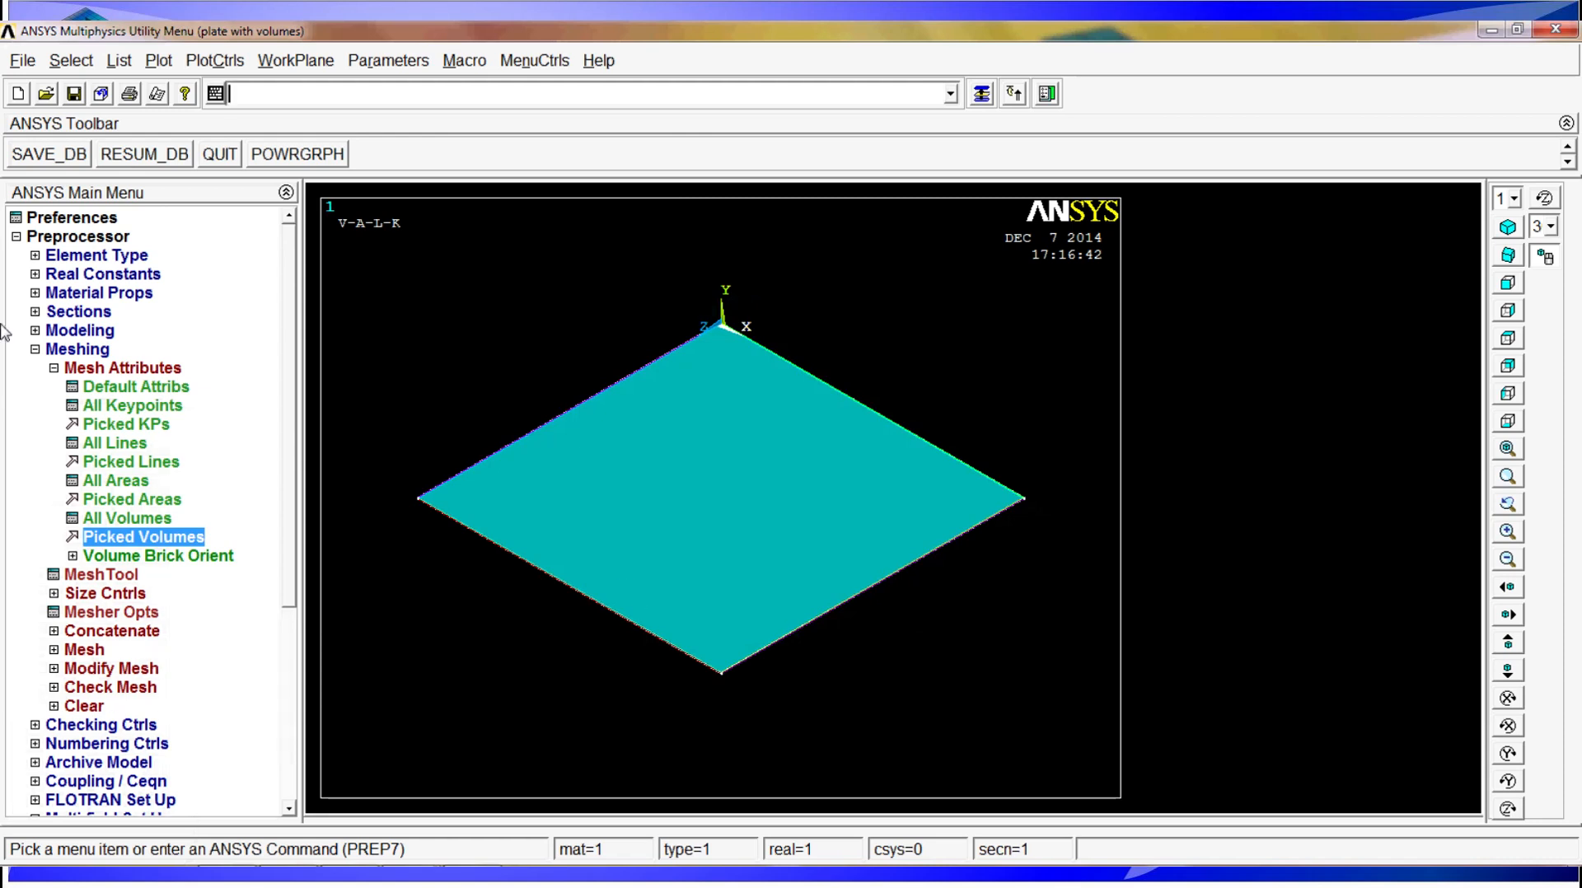
# Set the global element edge length for meshing the plate to 10/1000
pyautogui.click(89, 371)
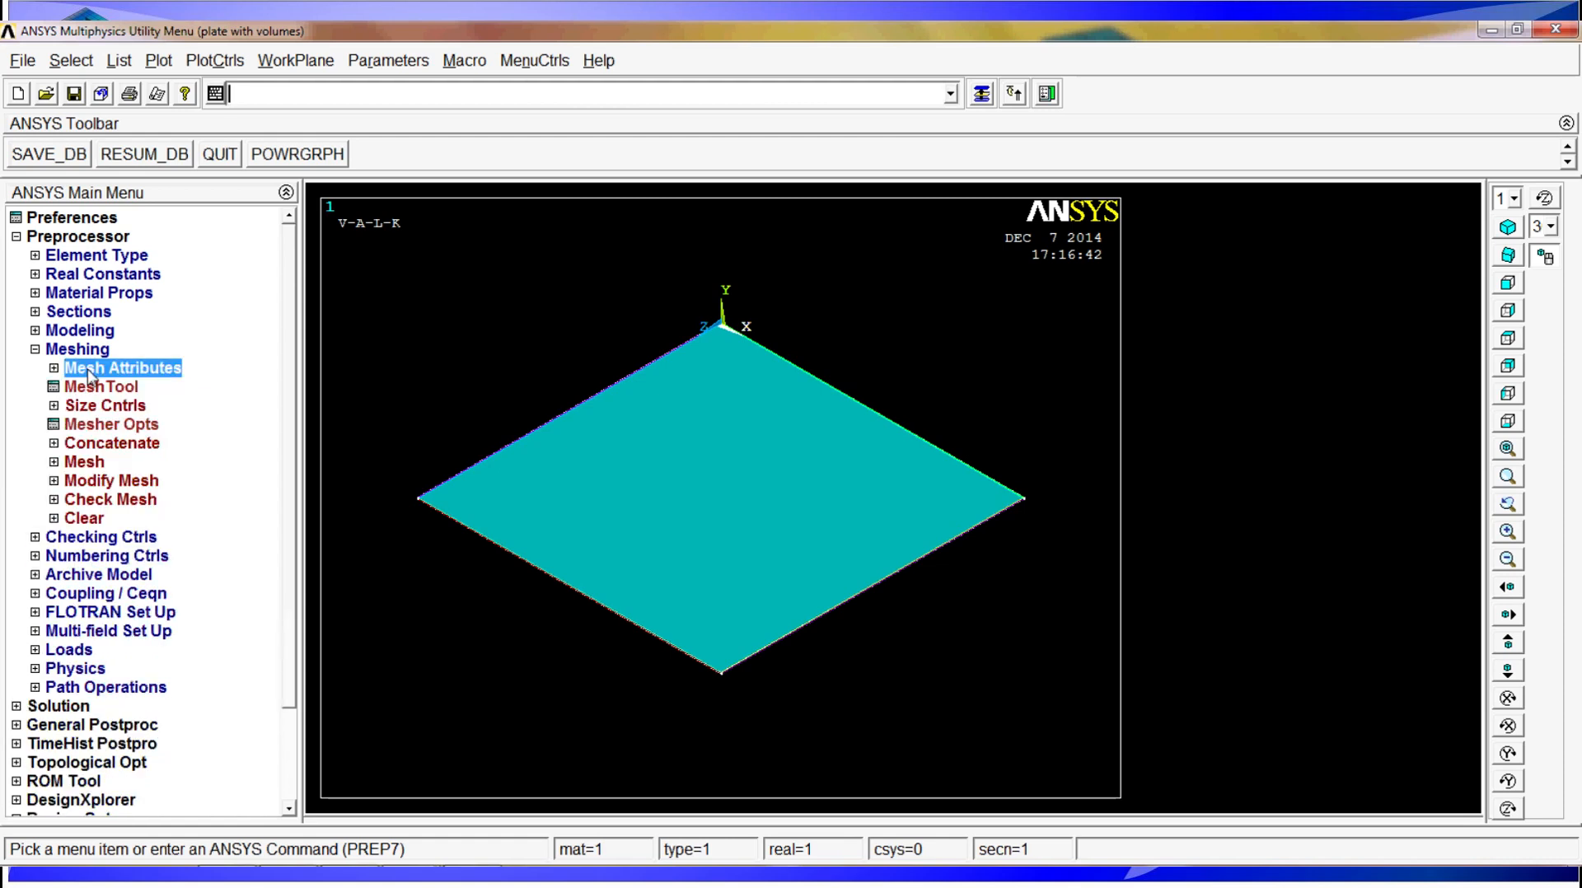
pyautogui.click(92, 386)
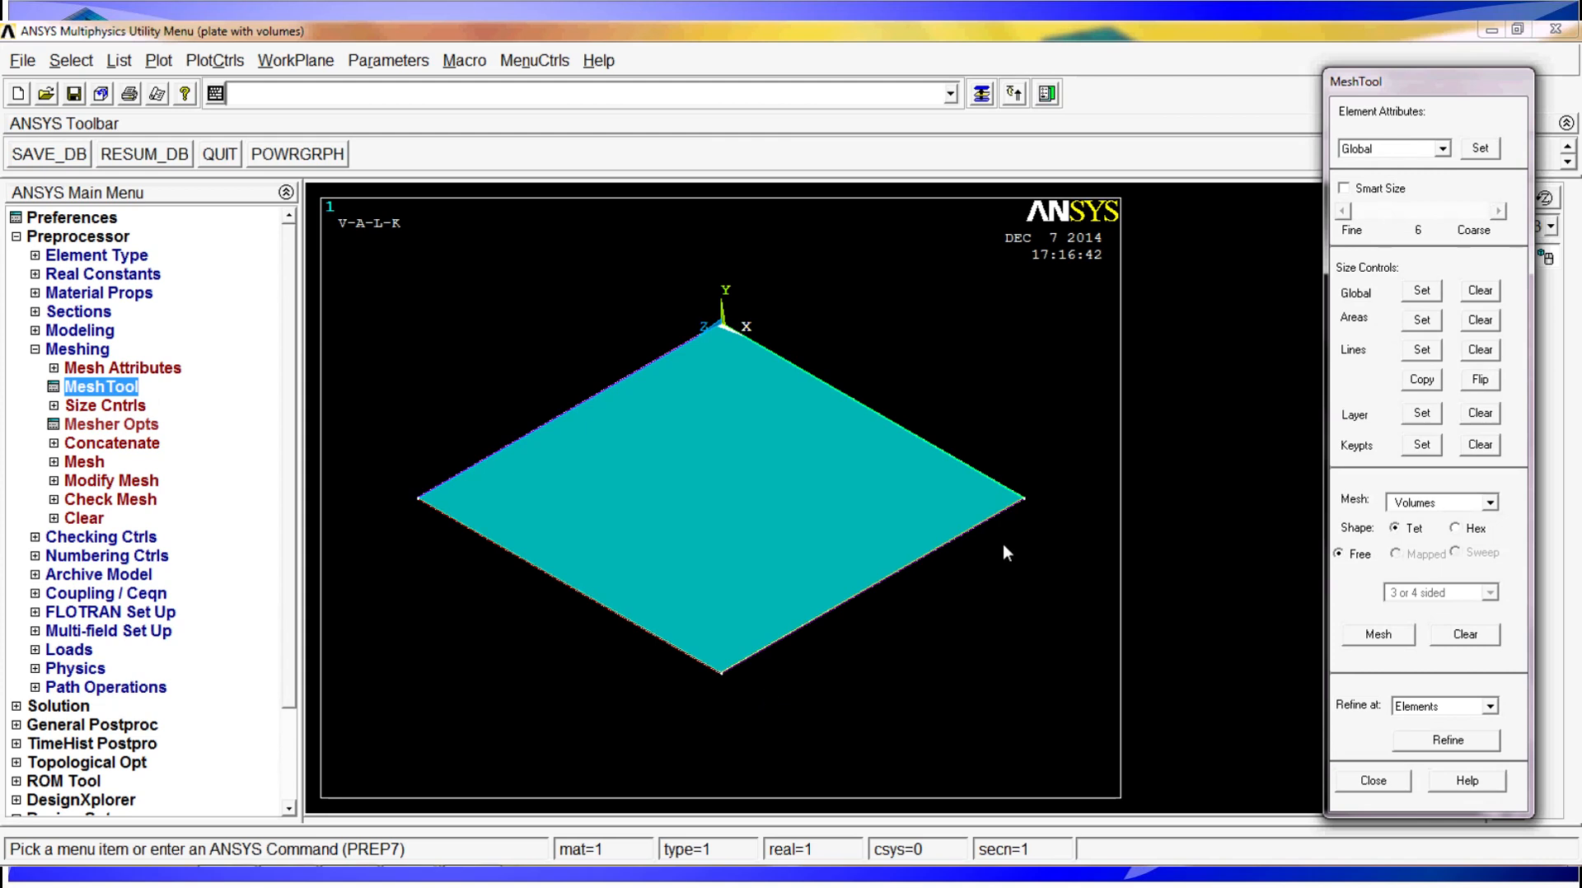
pyautogui.click(1416, 295)
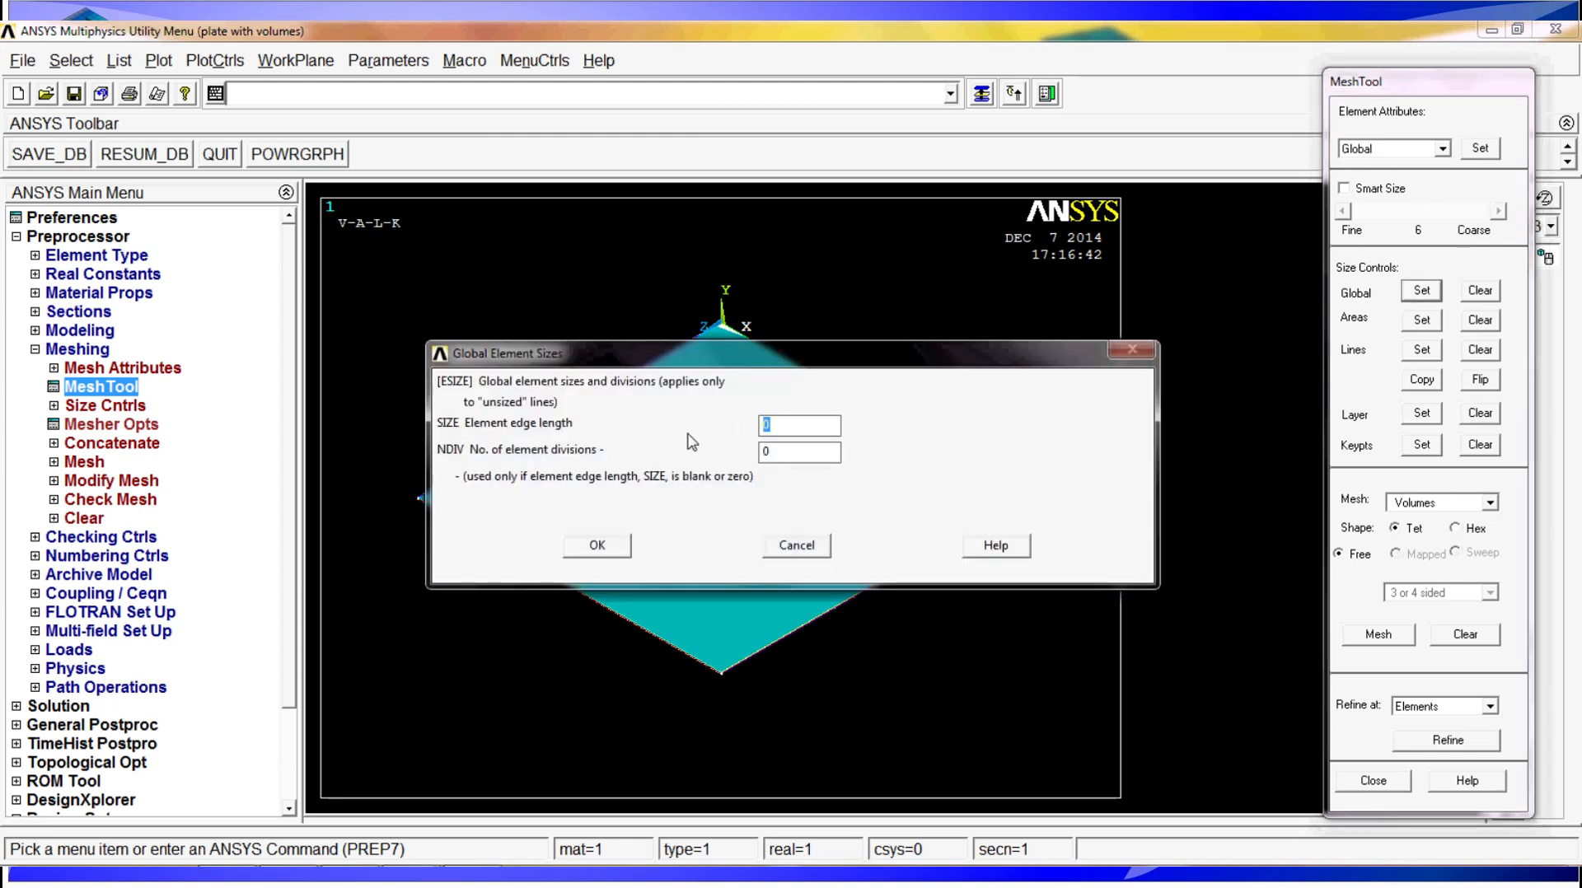
pyautogui.write('10/1000')
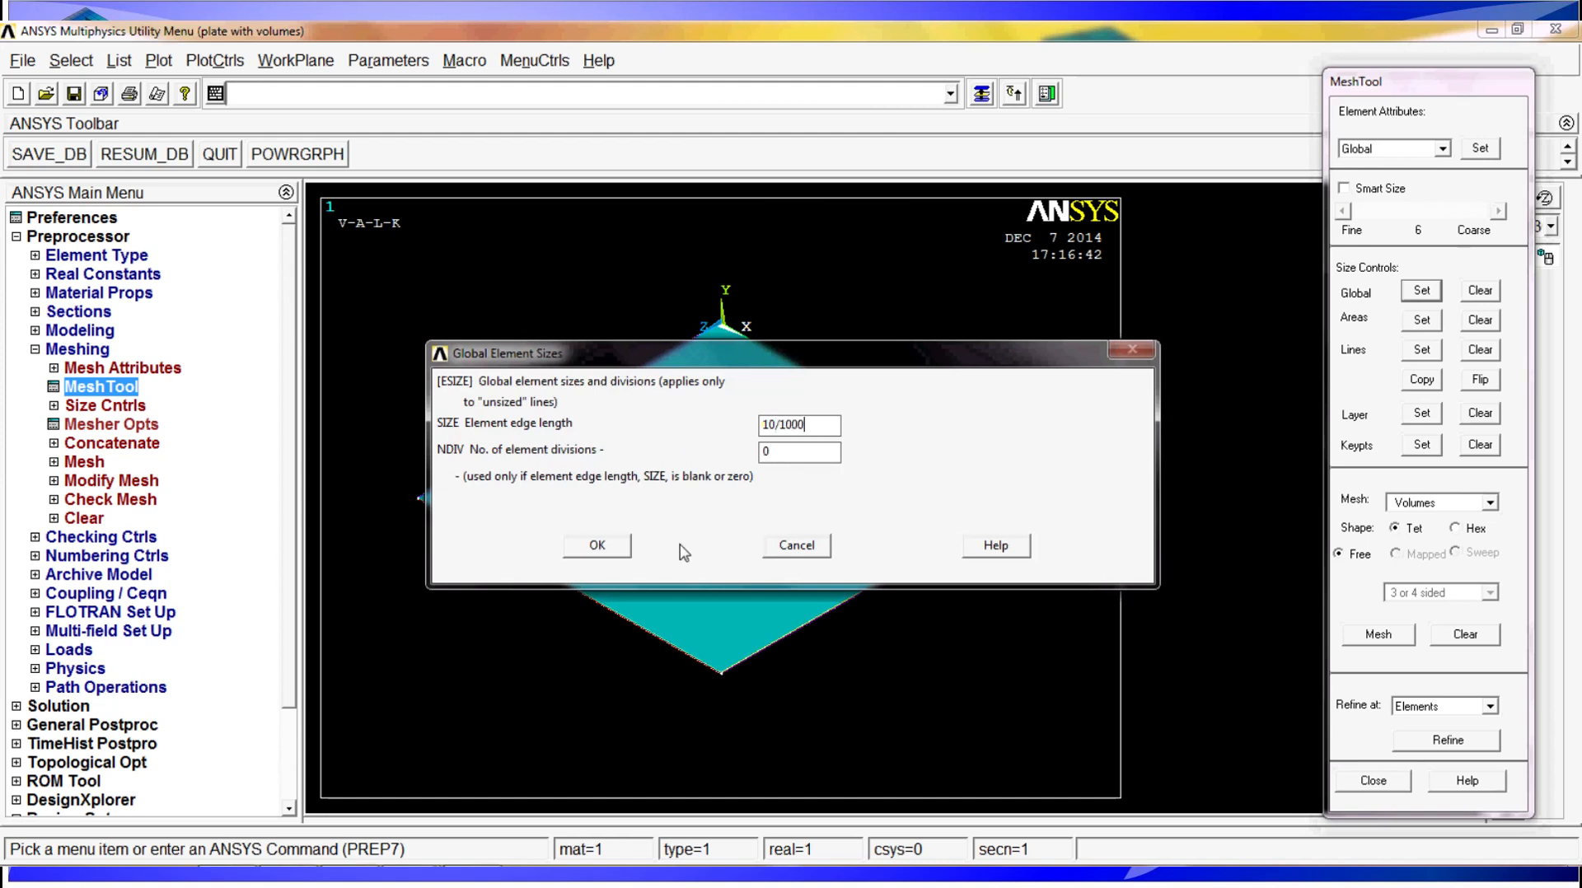
pyautogui.click(613, 559)
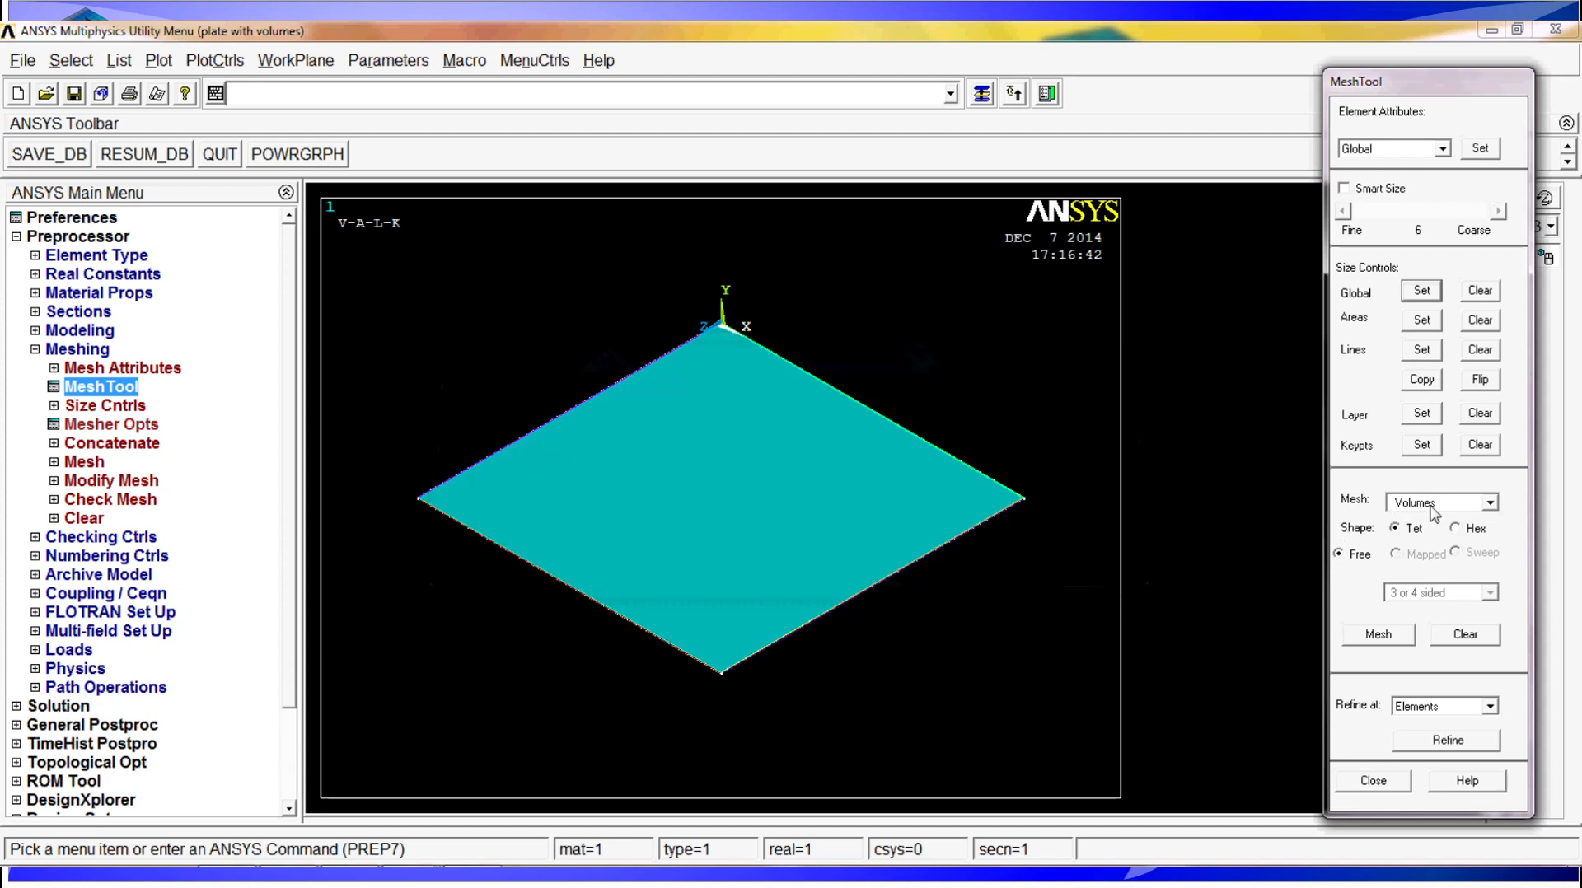
# Mesh the plate volume with free tetrahedral elements and dismiss the element accuracy warning
pyautogui.click(1388, 640)
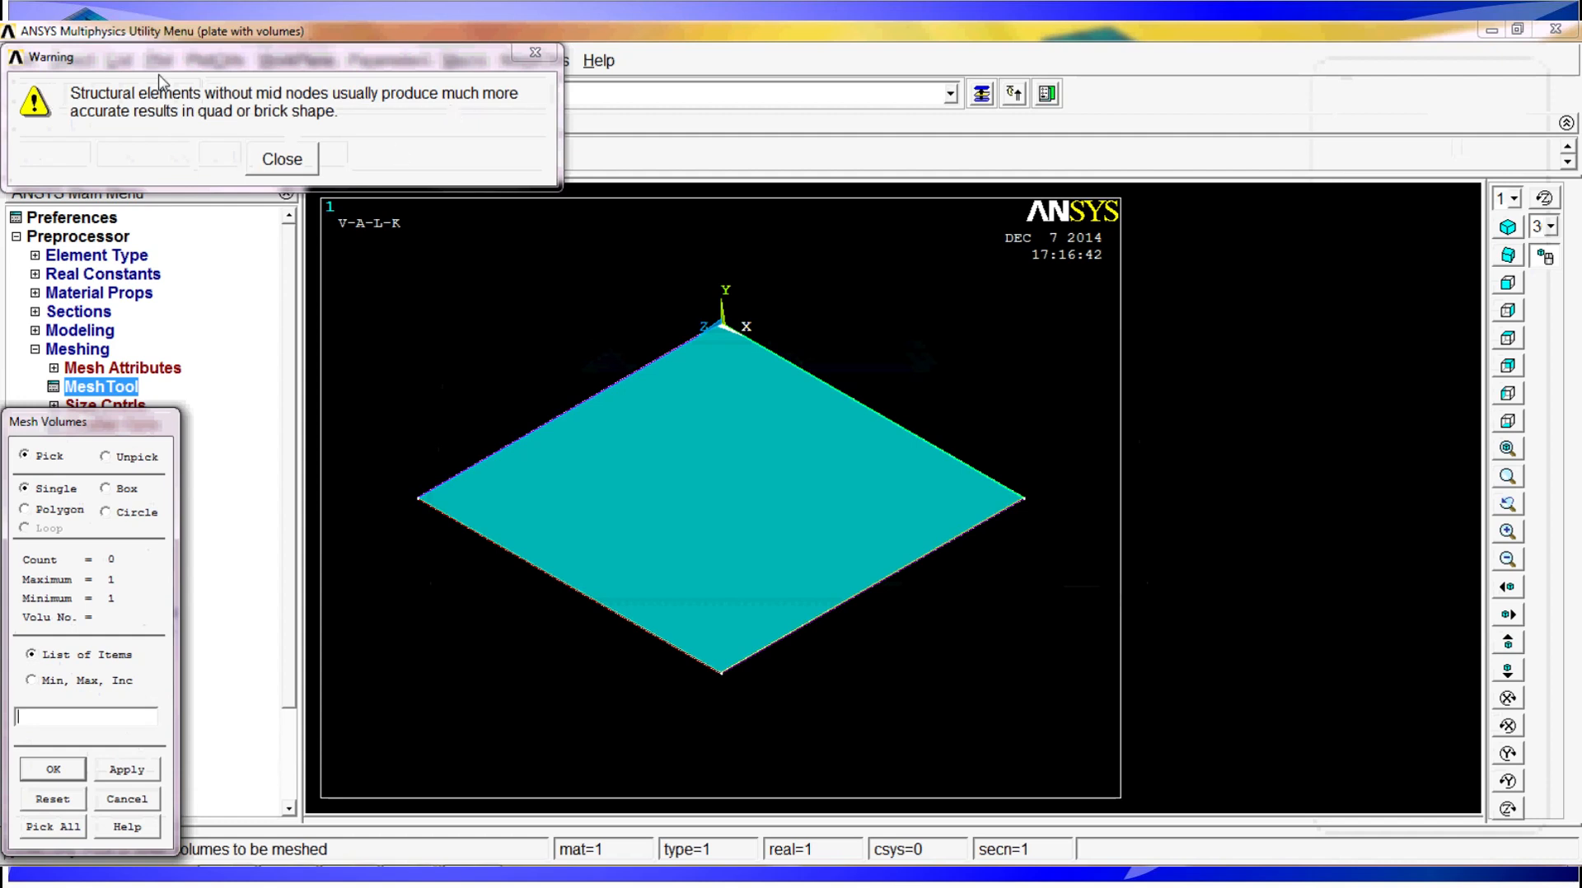
pyautogui.click(709, 502)
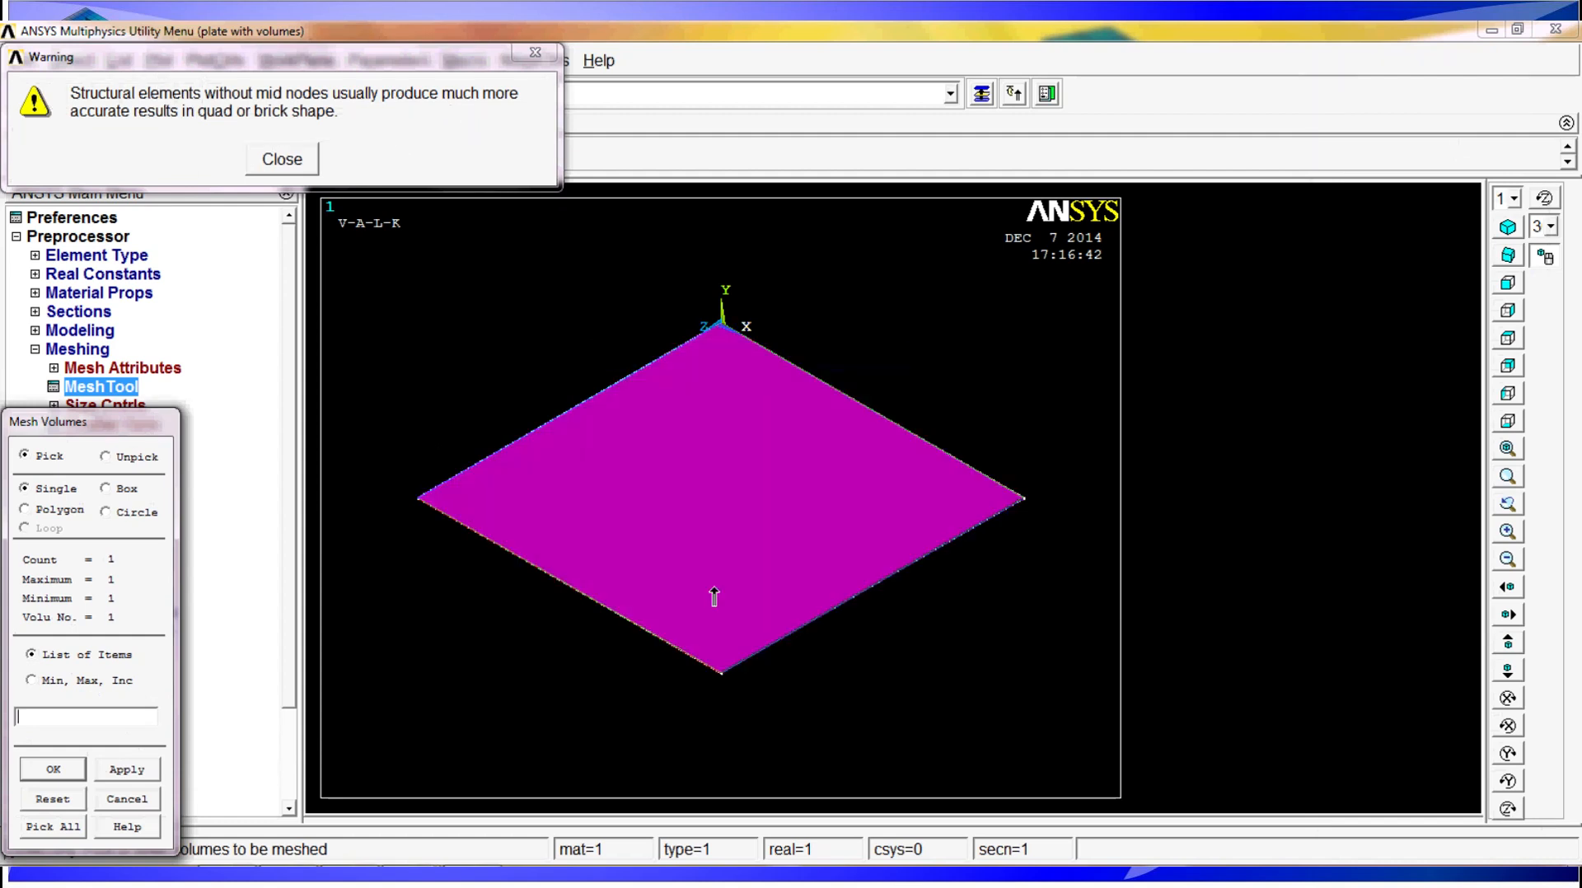
pyautogui.click(53, 773)
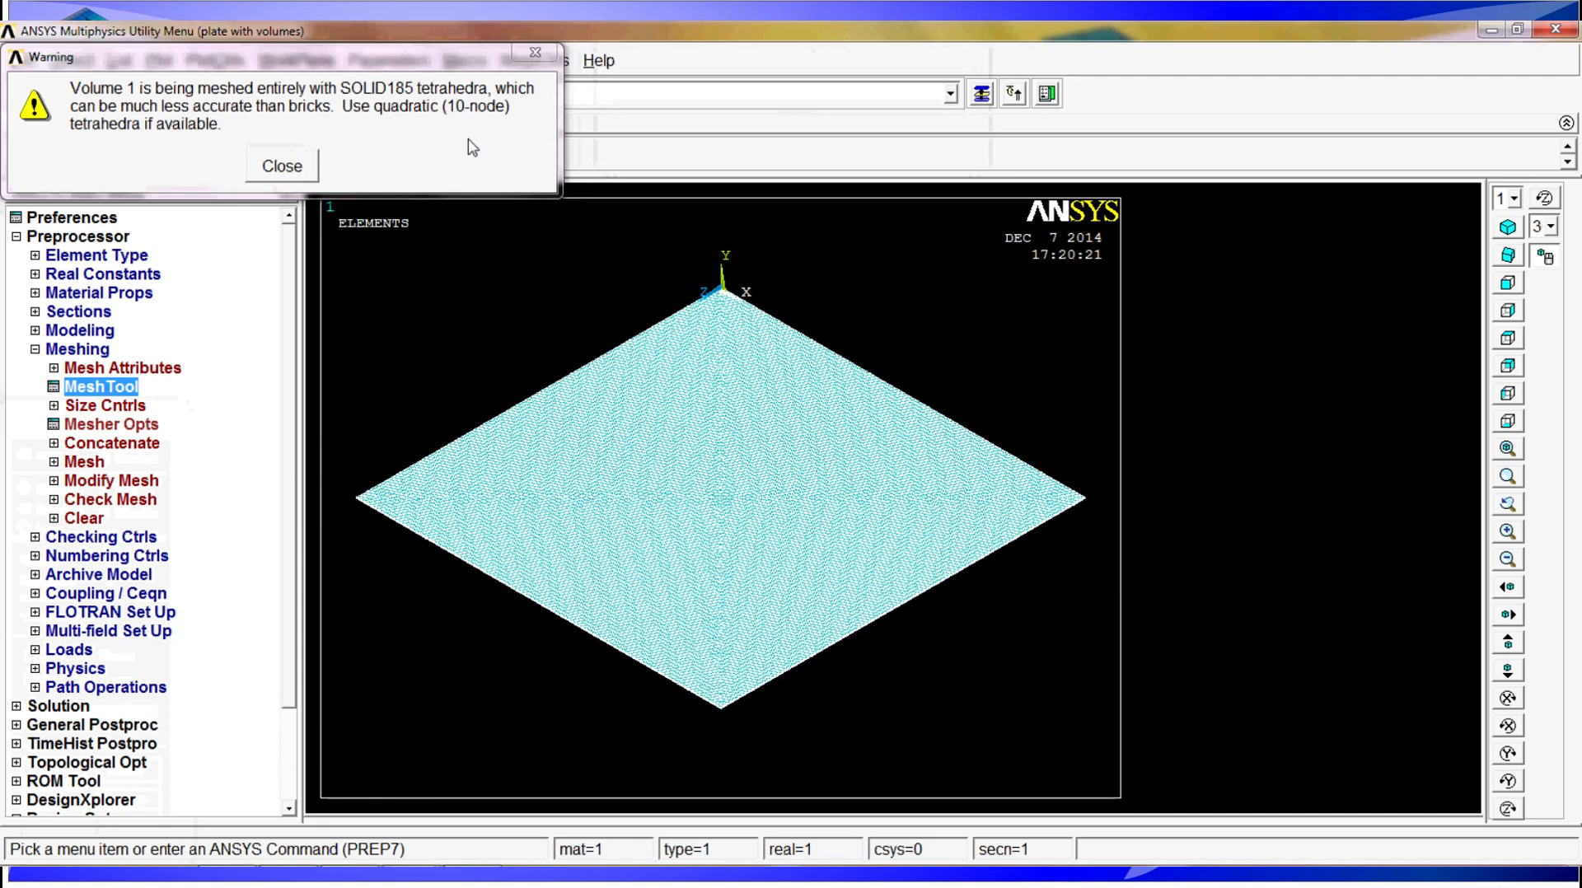
pyautogui.click(290, 174)
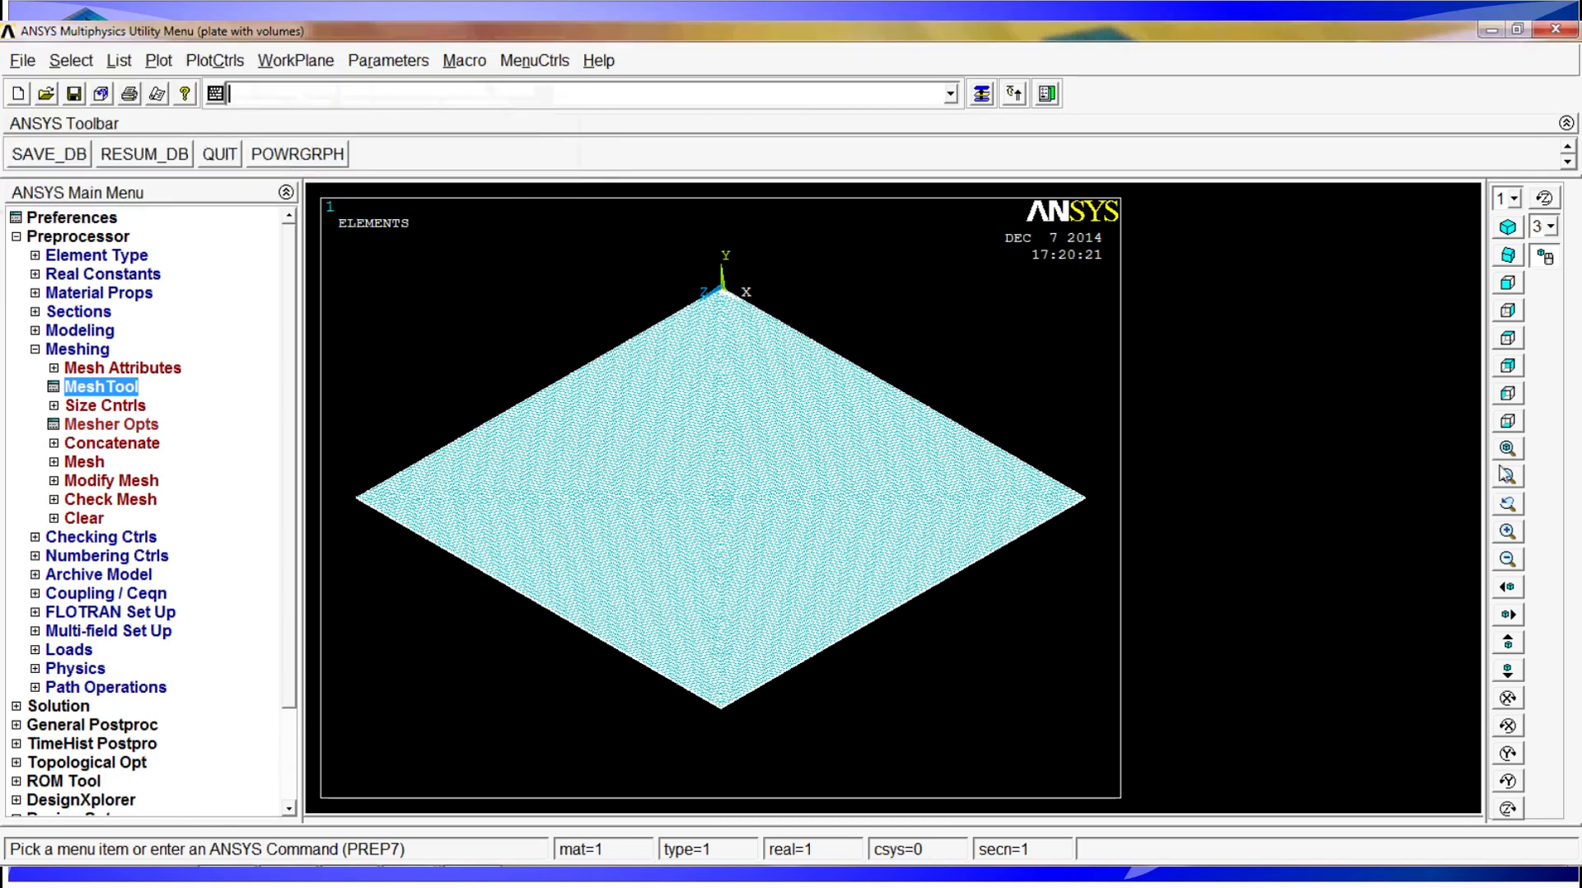
# Examine the tetrahedral mesh up close at the plate's front corner, and return to the full view of the plate
pyautogui.click(1508, 480)
pyautogui.click(716, 709)
pyautogui.click(737, 725)
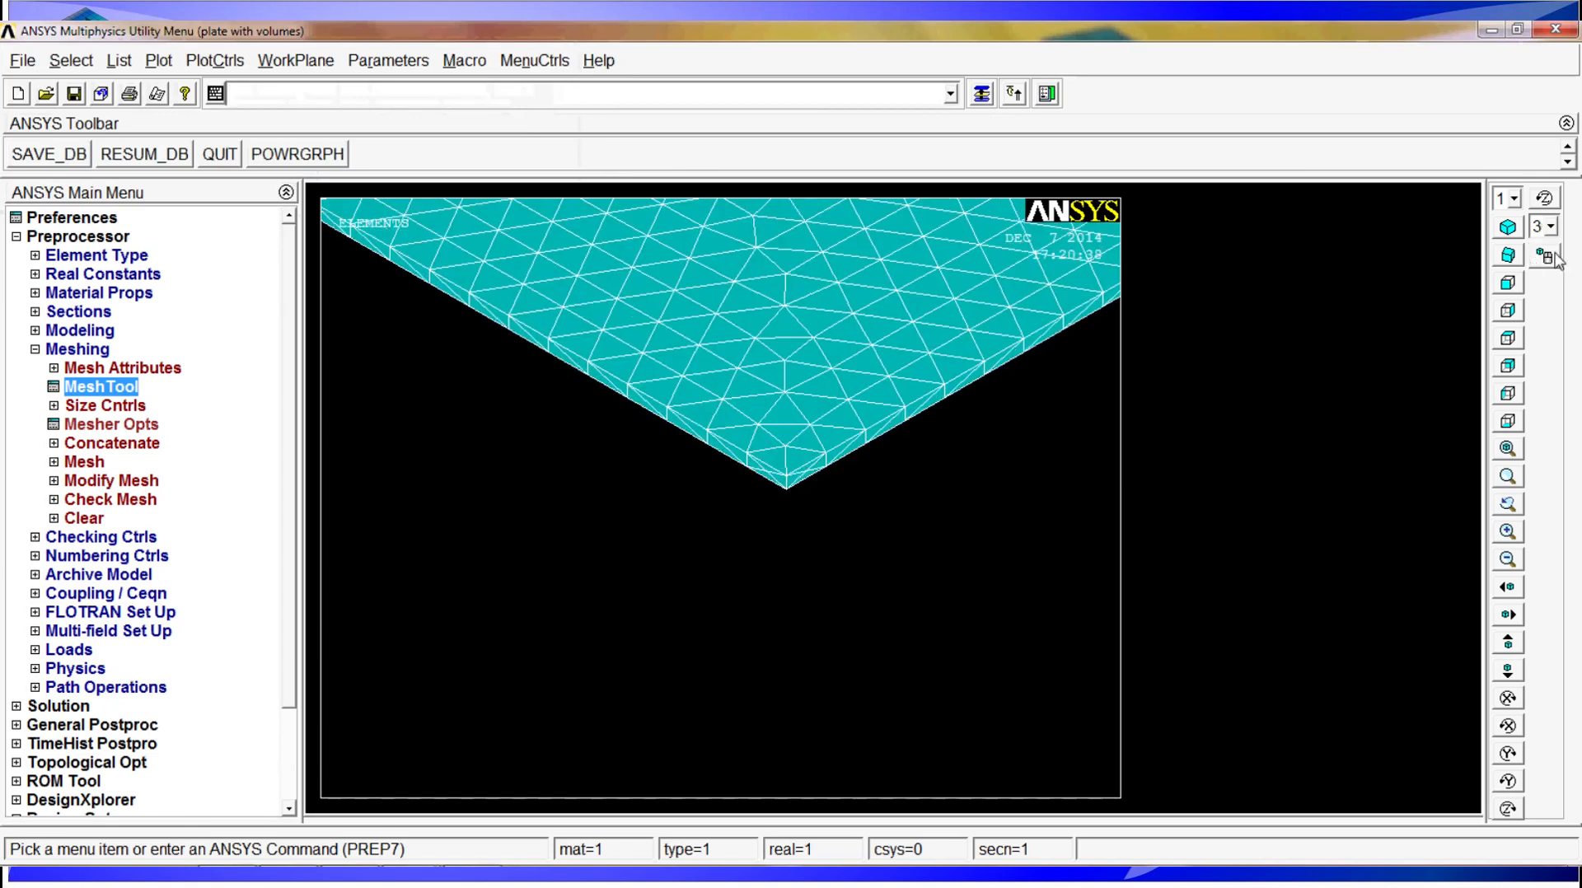
pyautogui.click(1544, 256)
pyautogui.moveTo(878, 476); pyautogui.dragTo(750, 614)
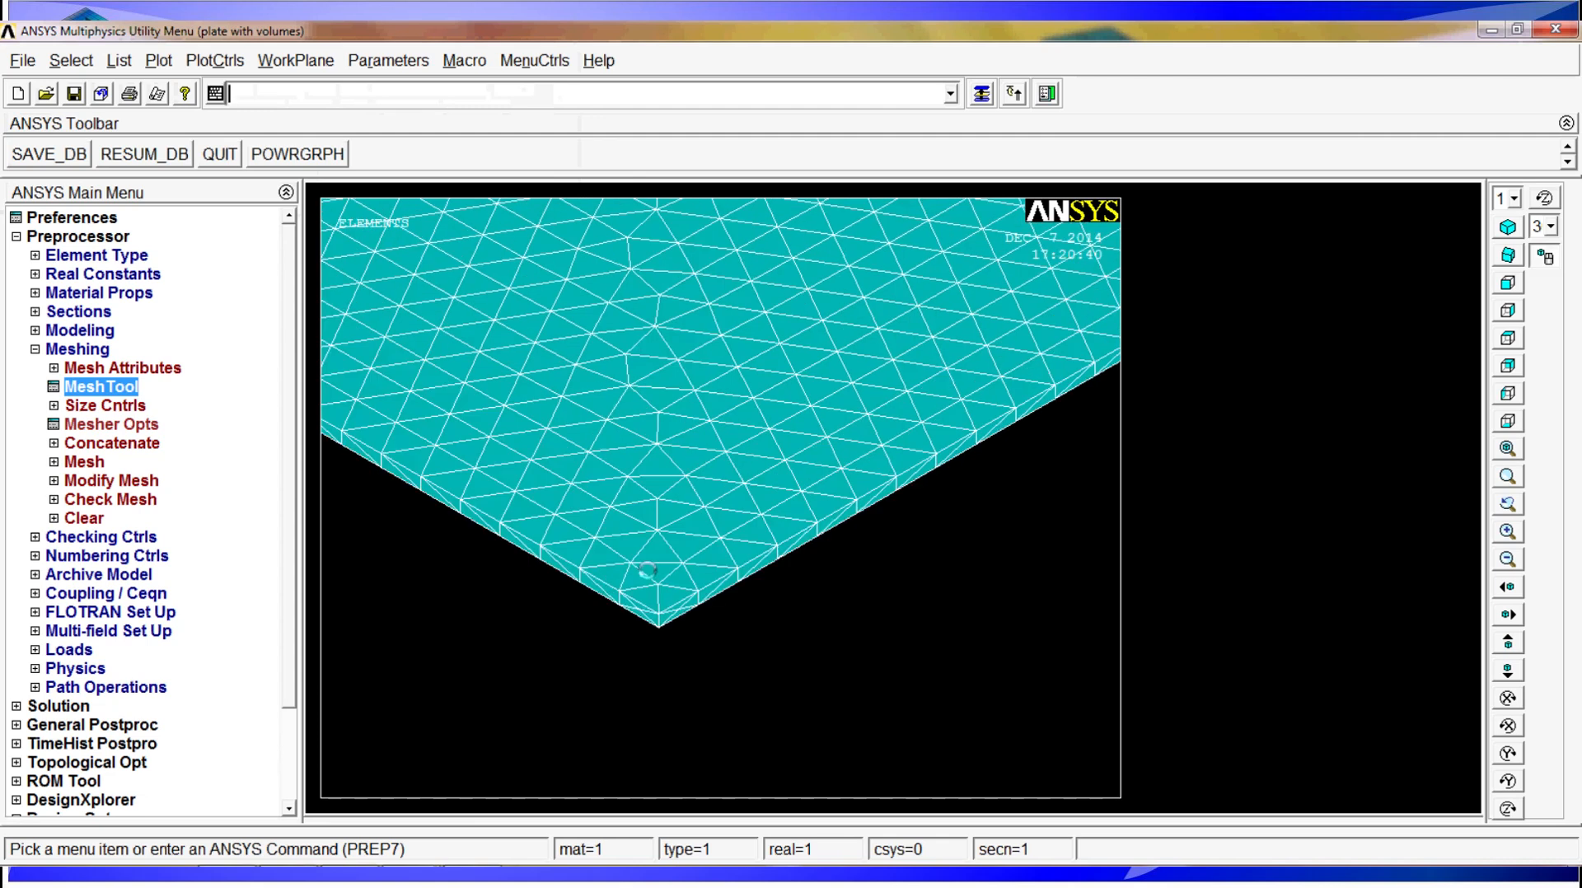
pyautogui.scroll(1, 648, 570)
pyautogui.scroll(1, 648, 570)
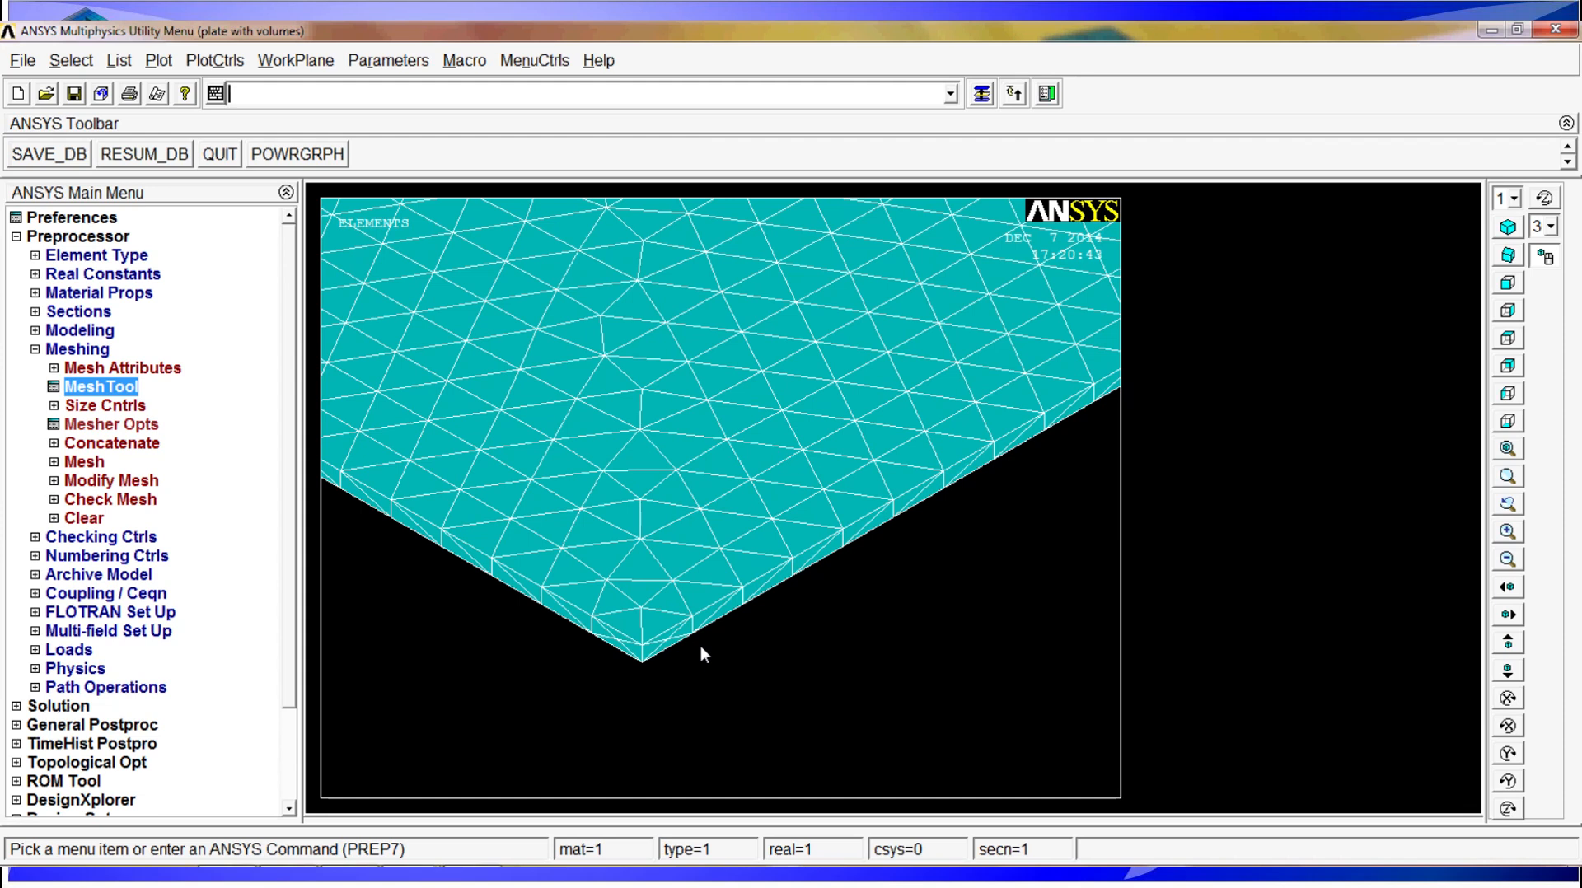
pyautogui.scroll(-2, 804, 432)
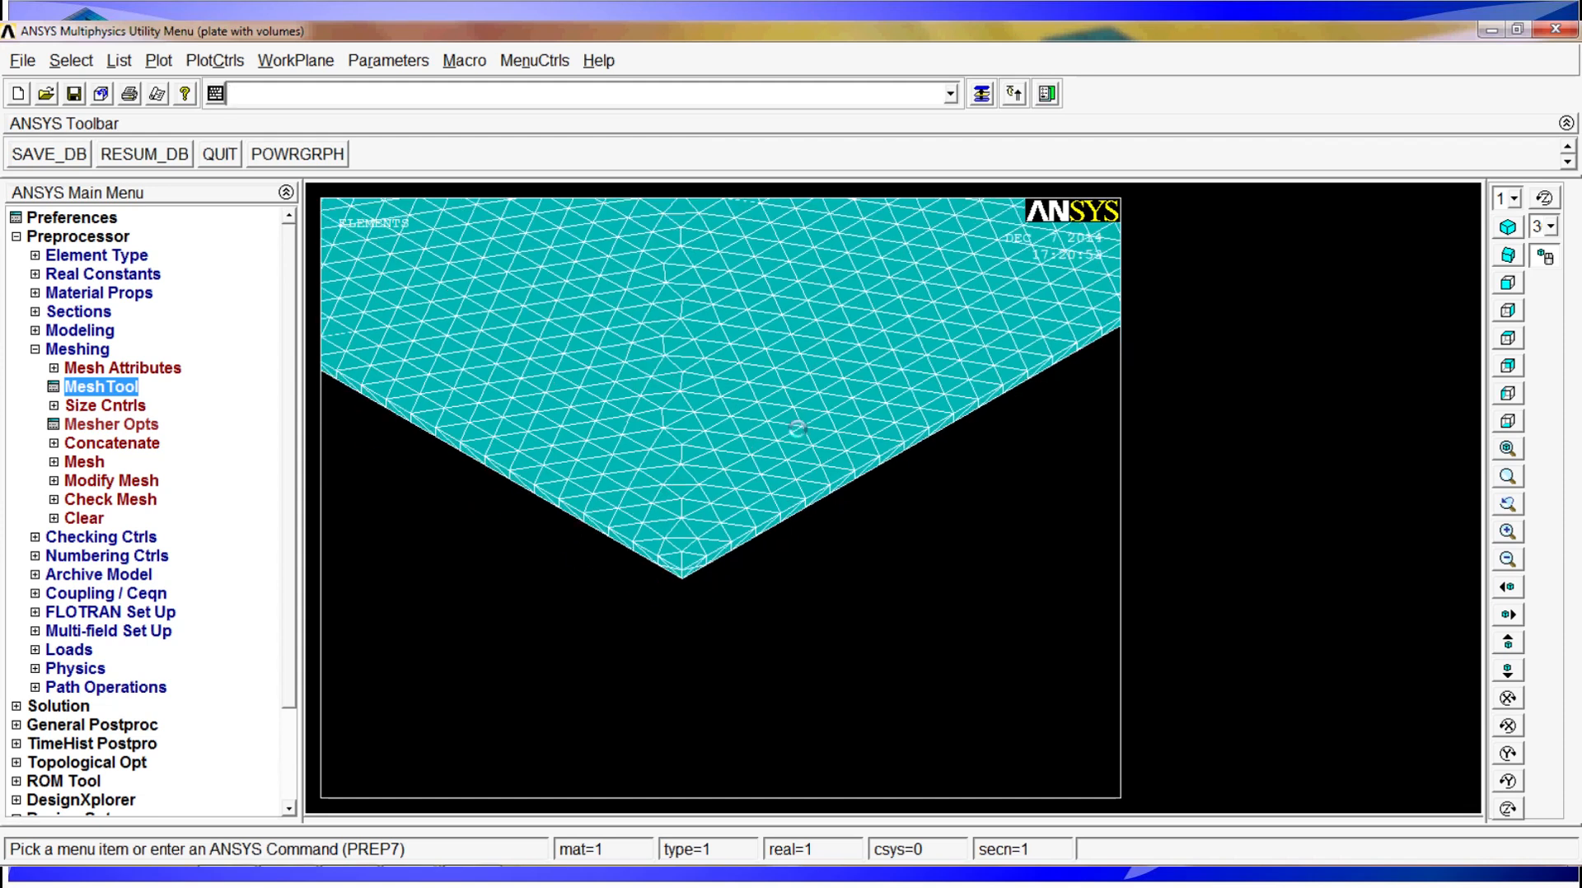
pyautogui.scroll(-1, 724, 386)
pyautogui.scroll(-2, 724, 387)
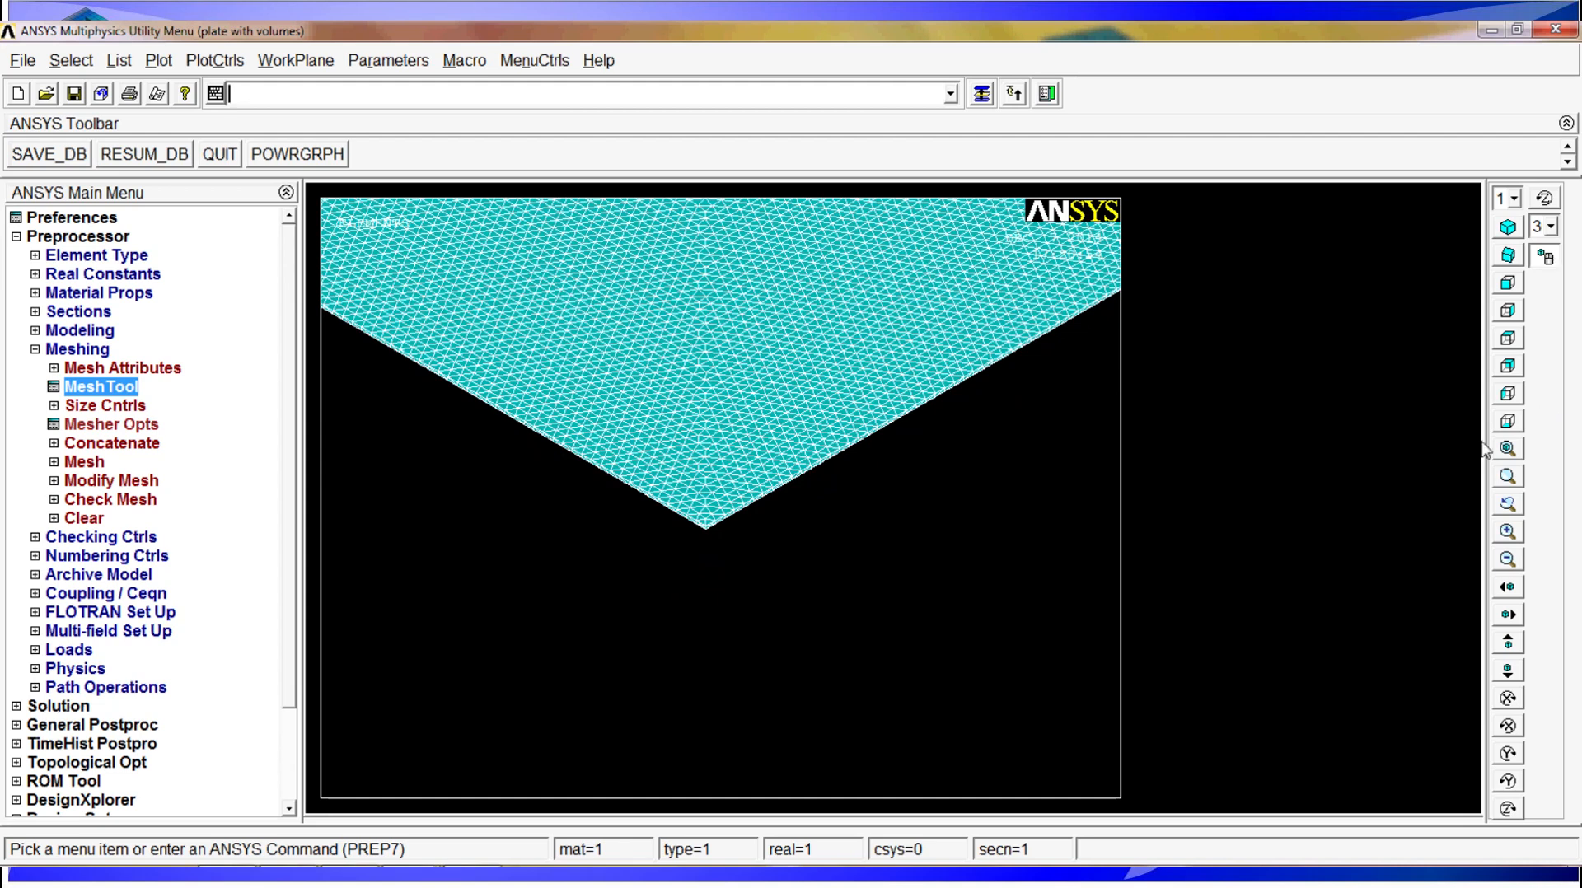
pyautogui.click(1508, 449)
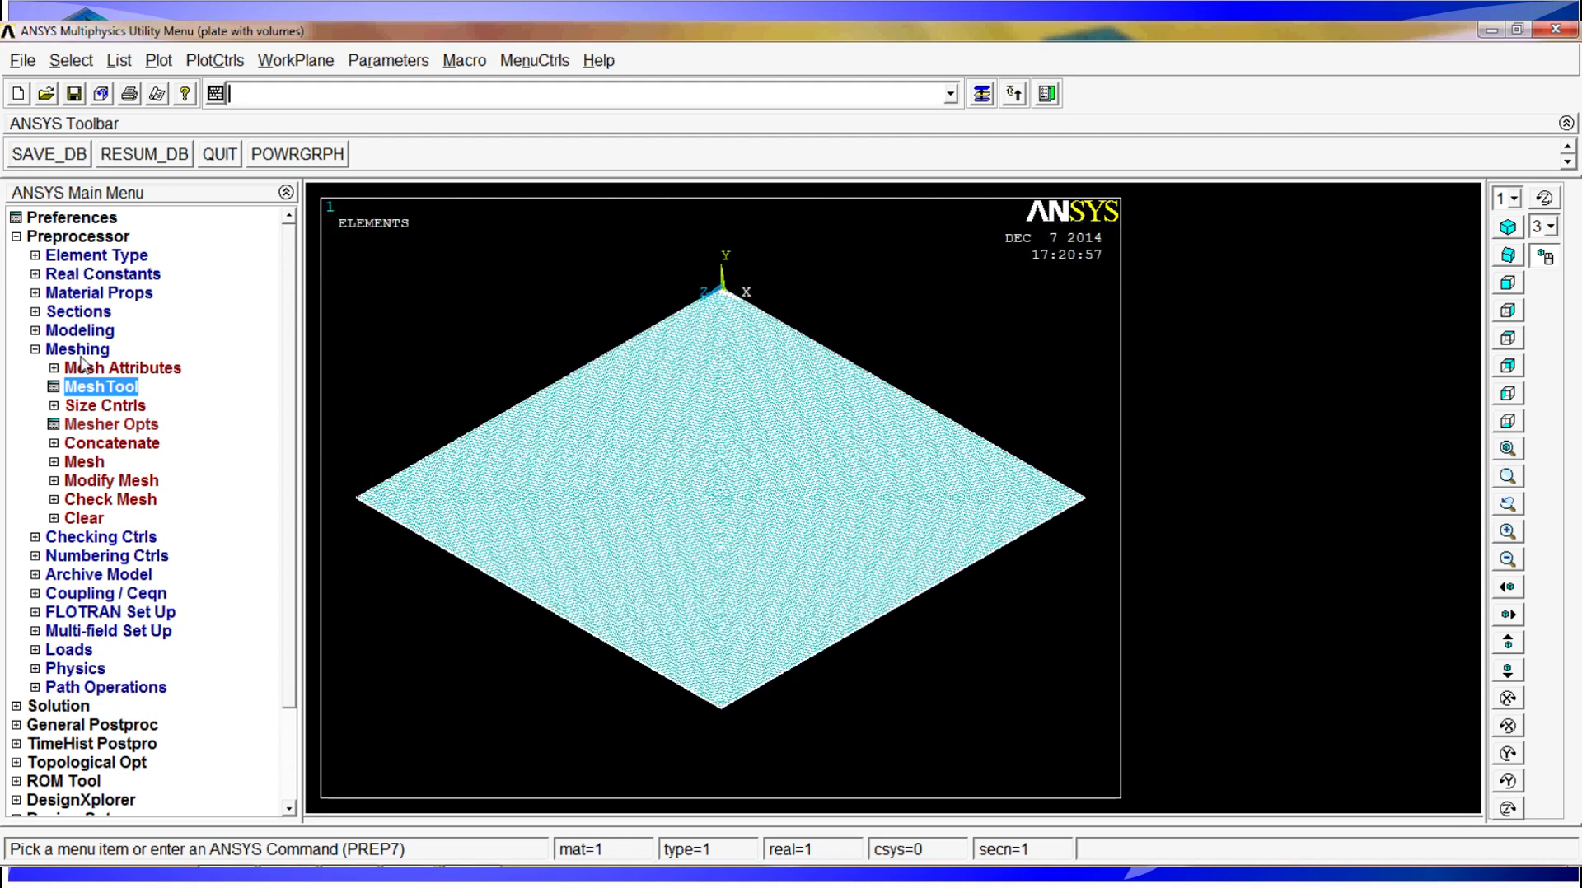
# Clear the tetrahedral mesh from the plate volume
pyautogui.click(981, 94)
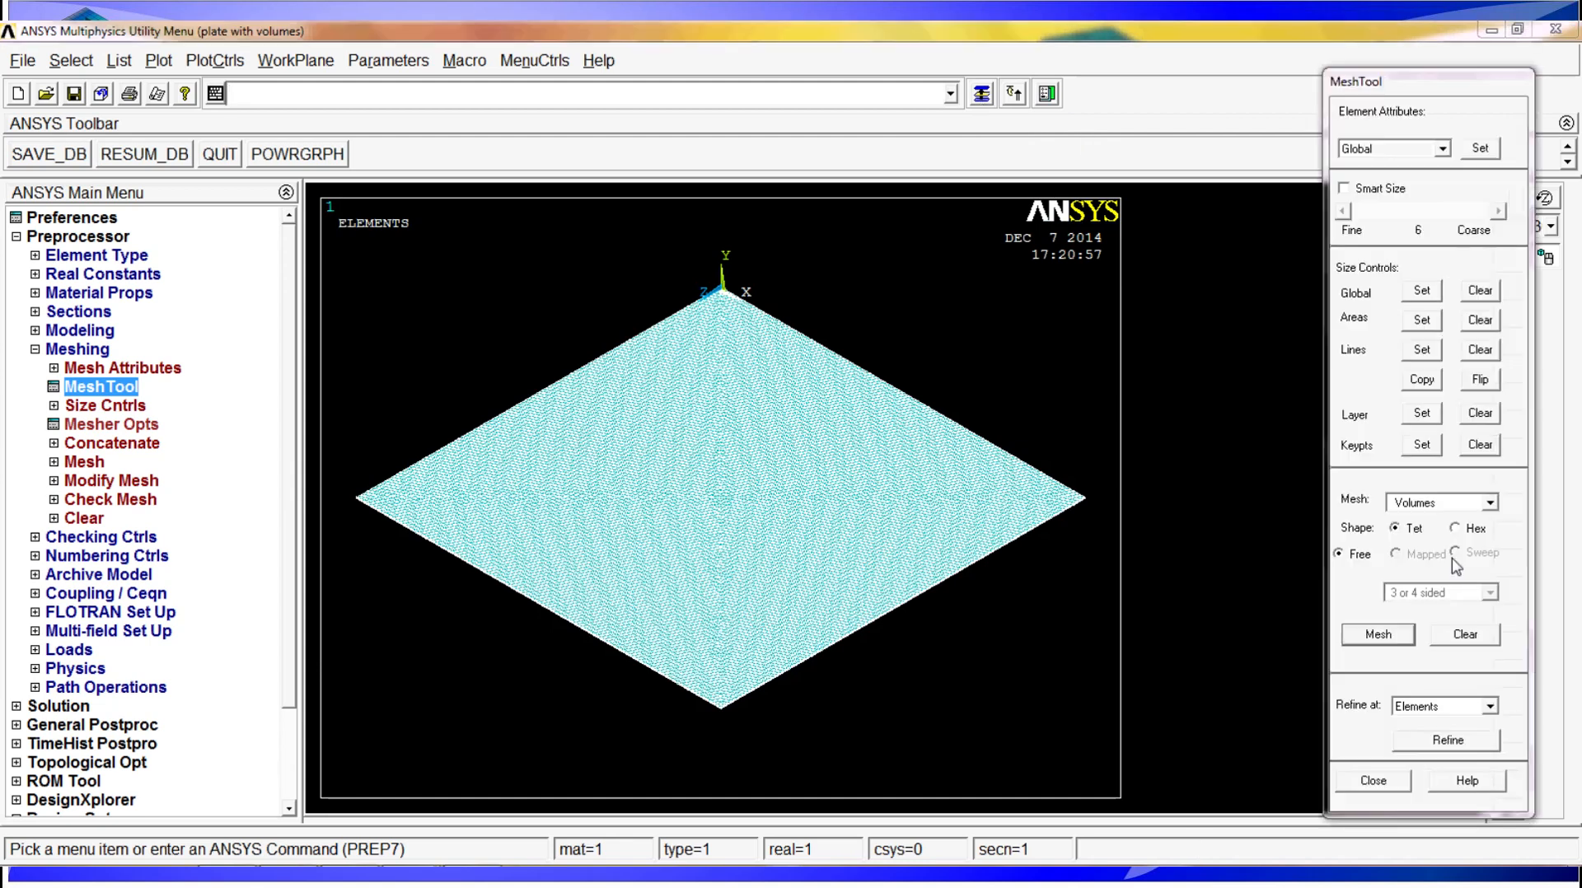
pyautogui.click(1466, 634)
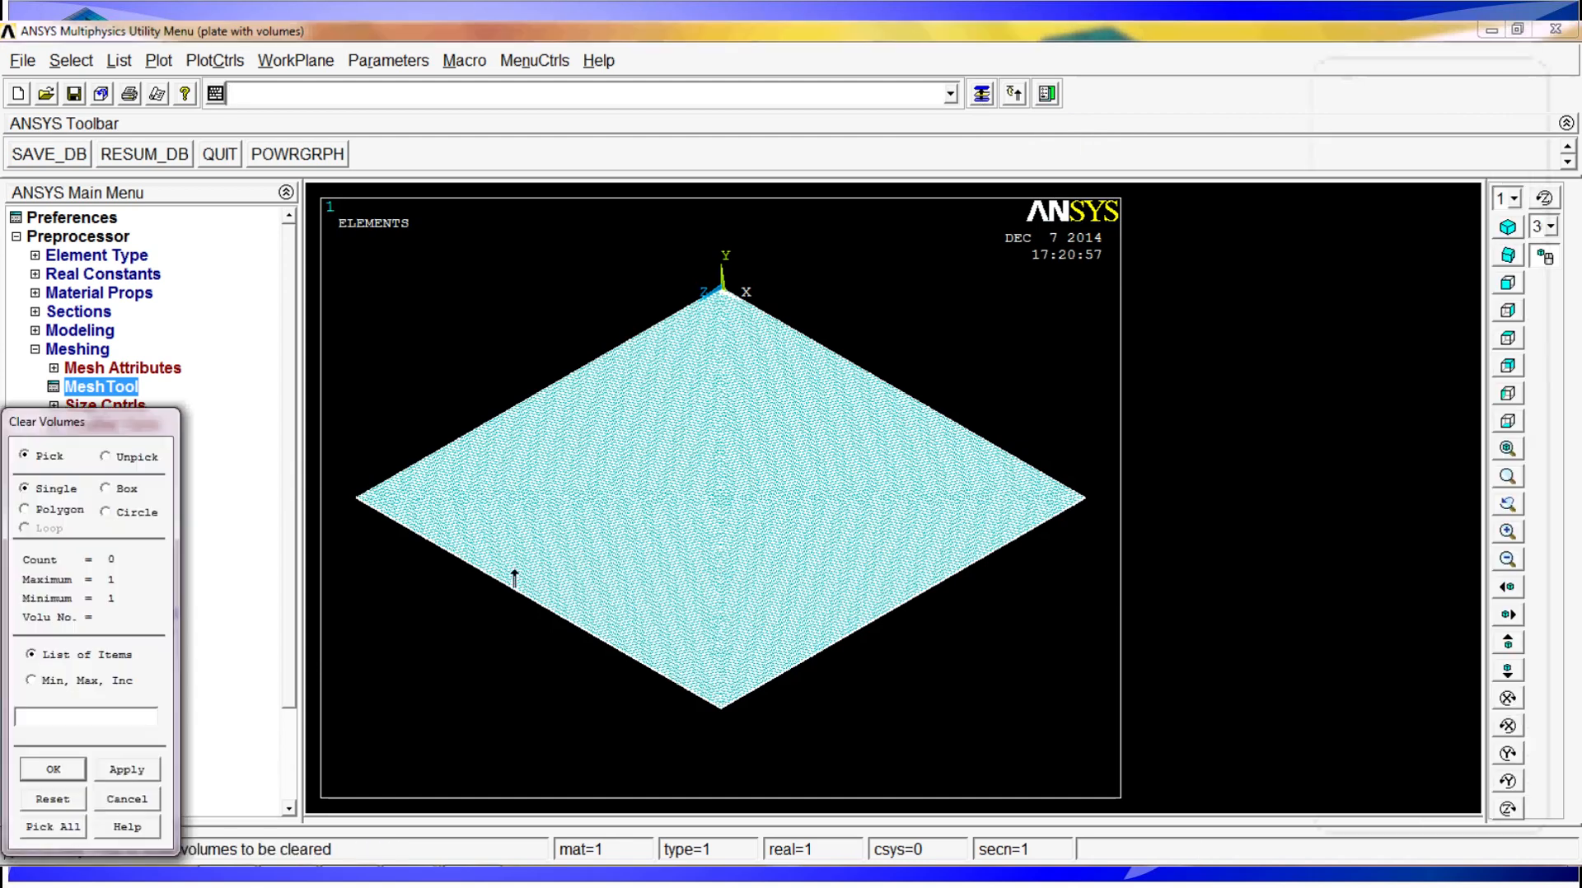
pyautogui.click(669, 539)
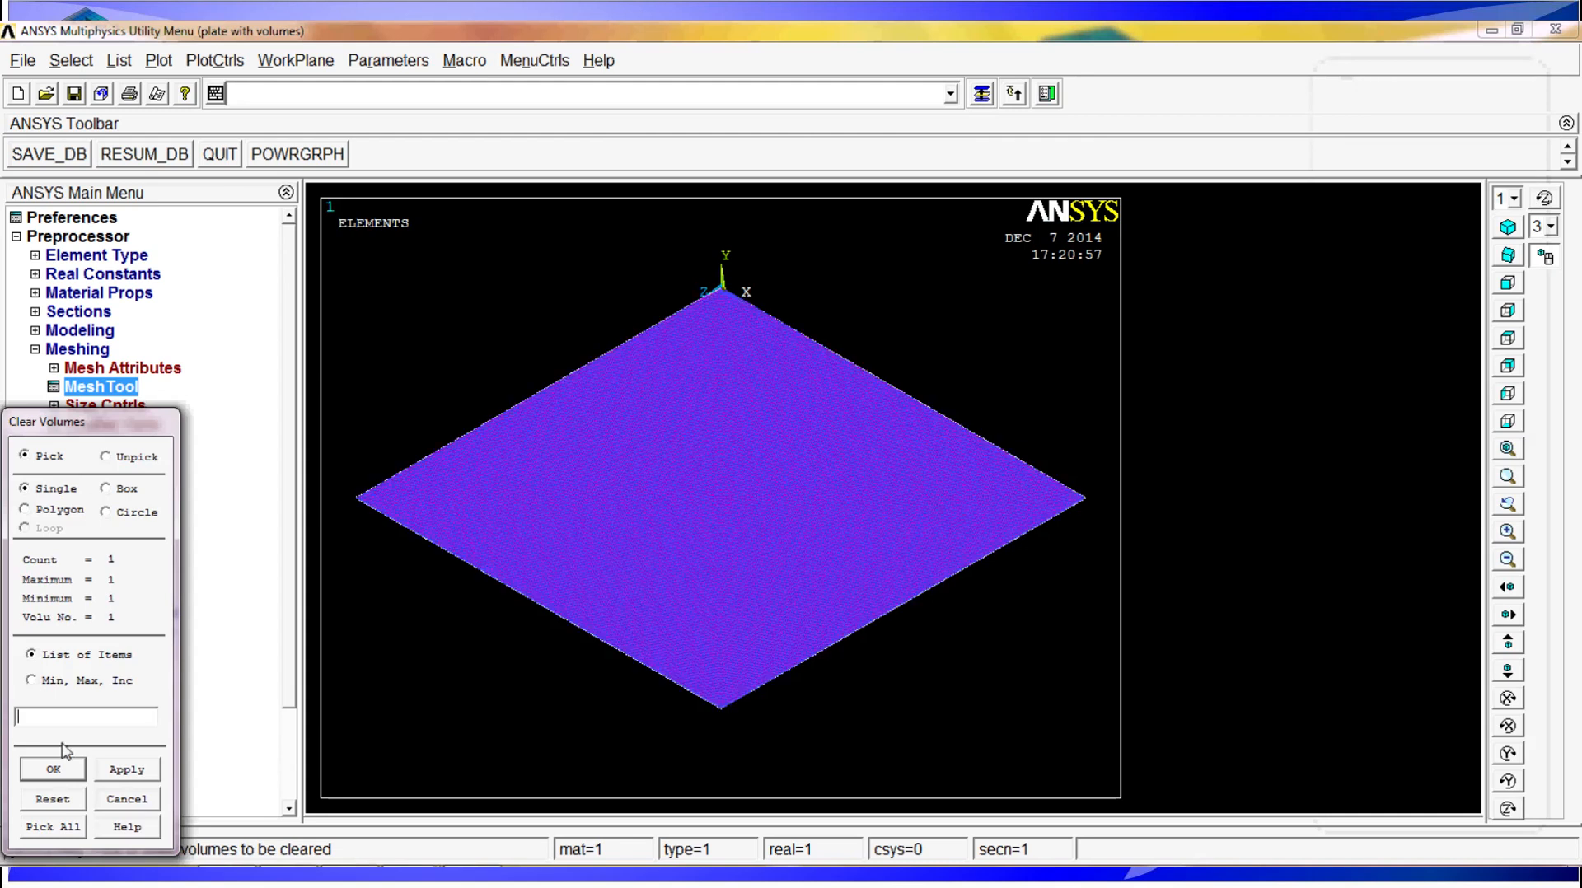
pyautogui.click(55, 770)
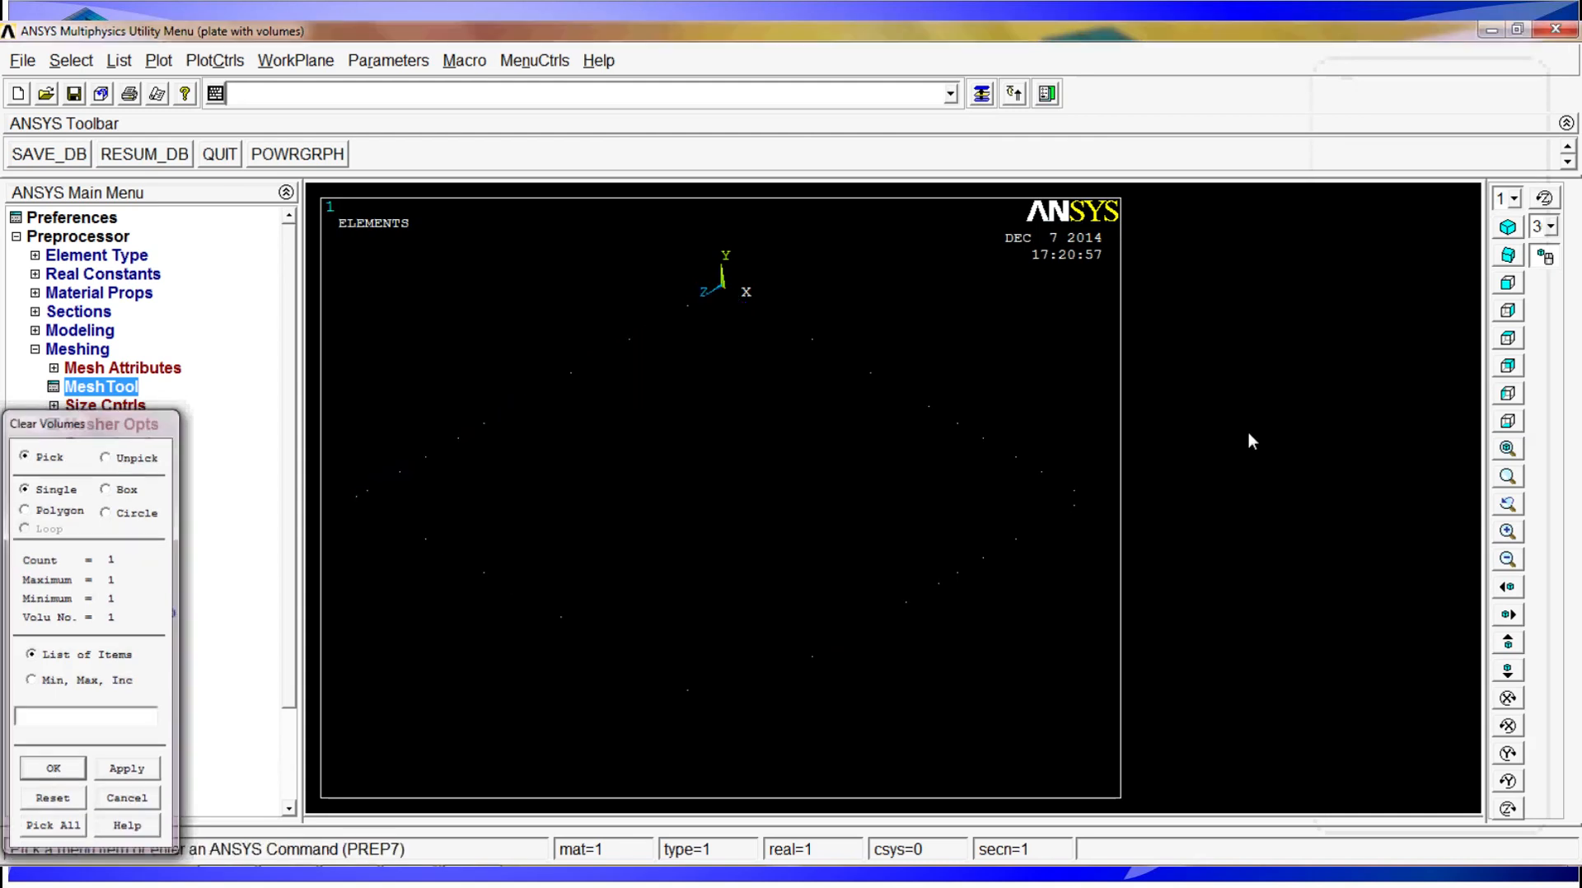
# Mesh the plate volume with mapped hexahedral elements
pyautogui.click(983, 95)
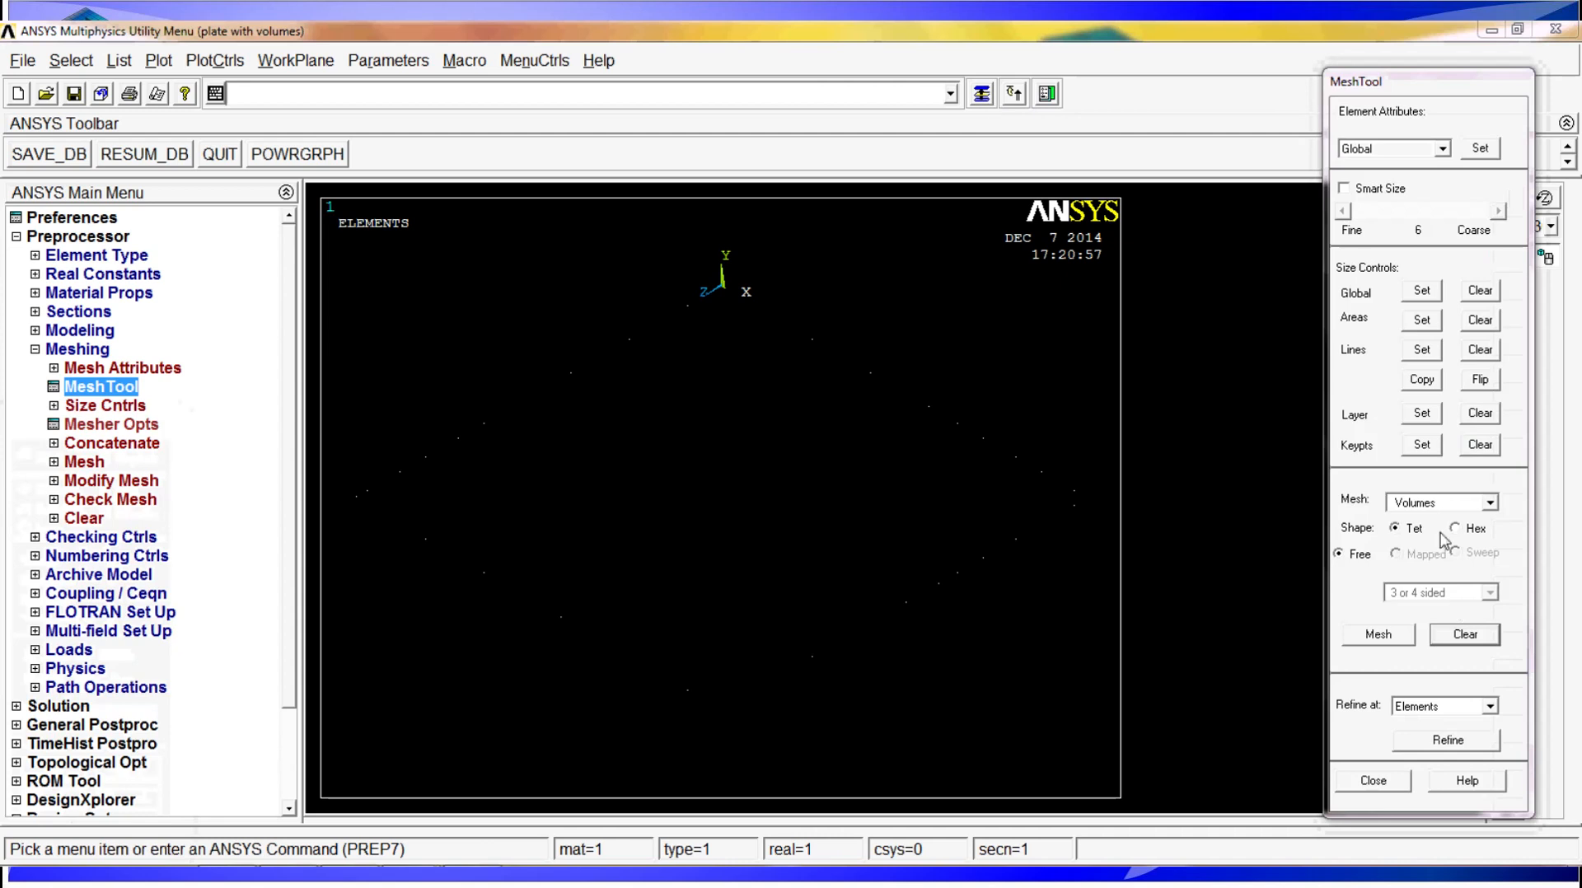
pyautogui.click(1466, 532)
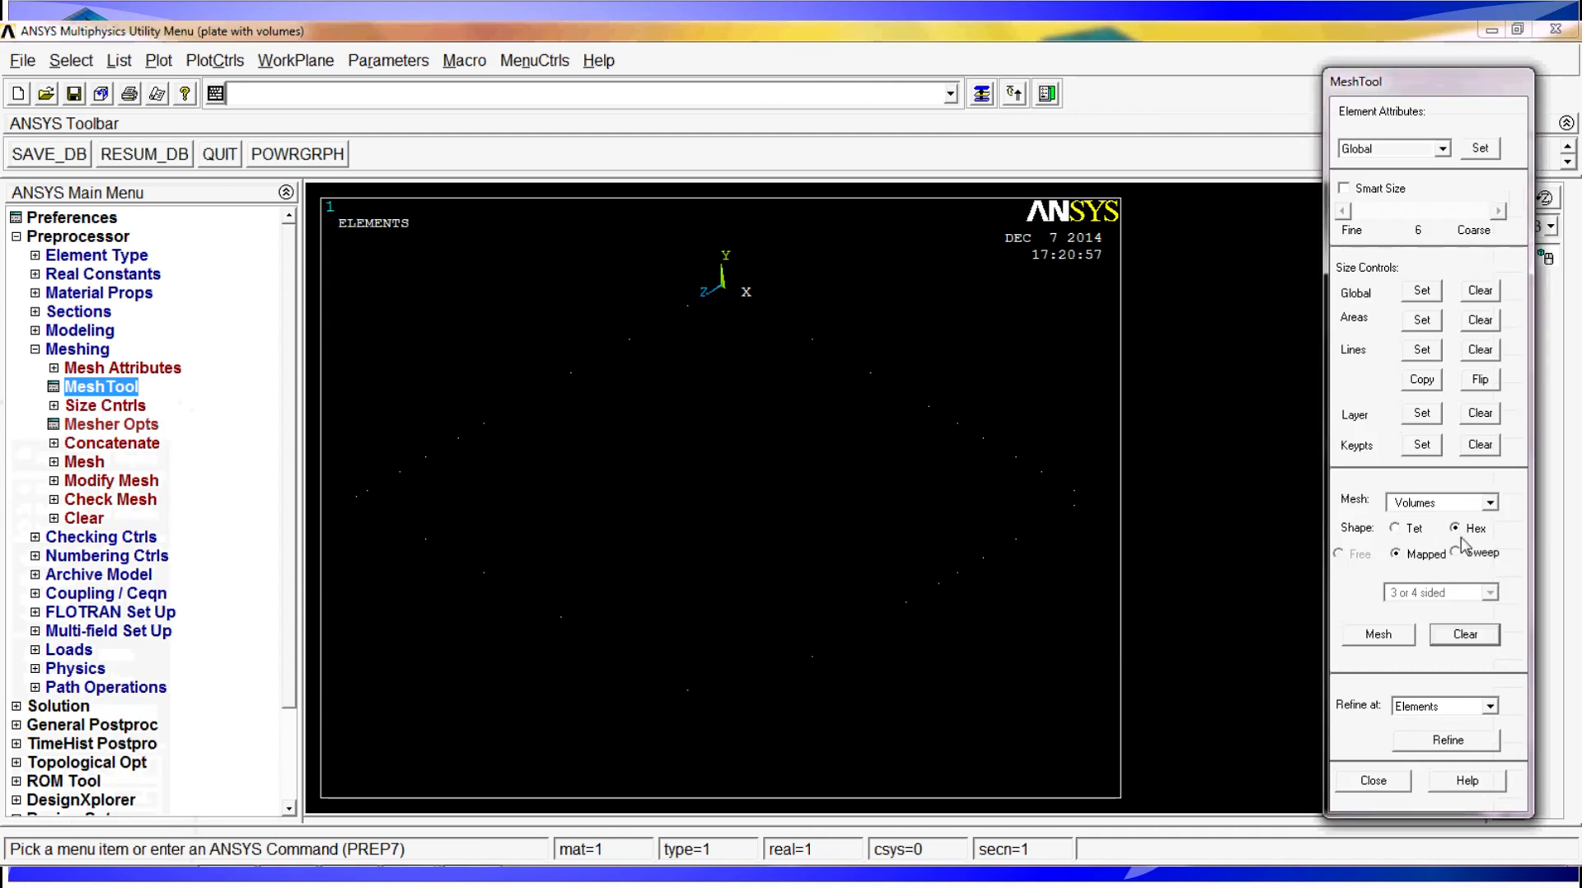
pyautogui.click(1382, 636)
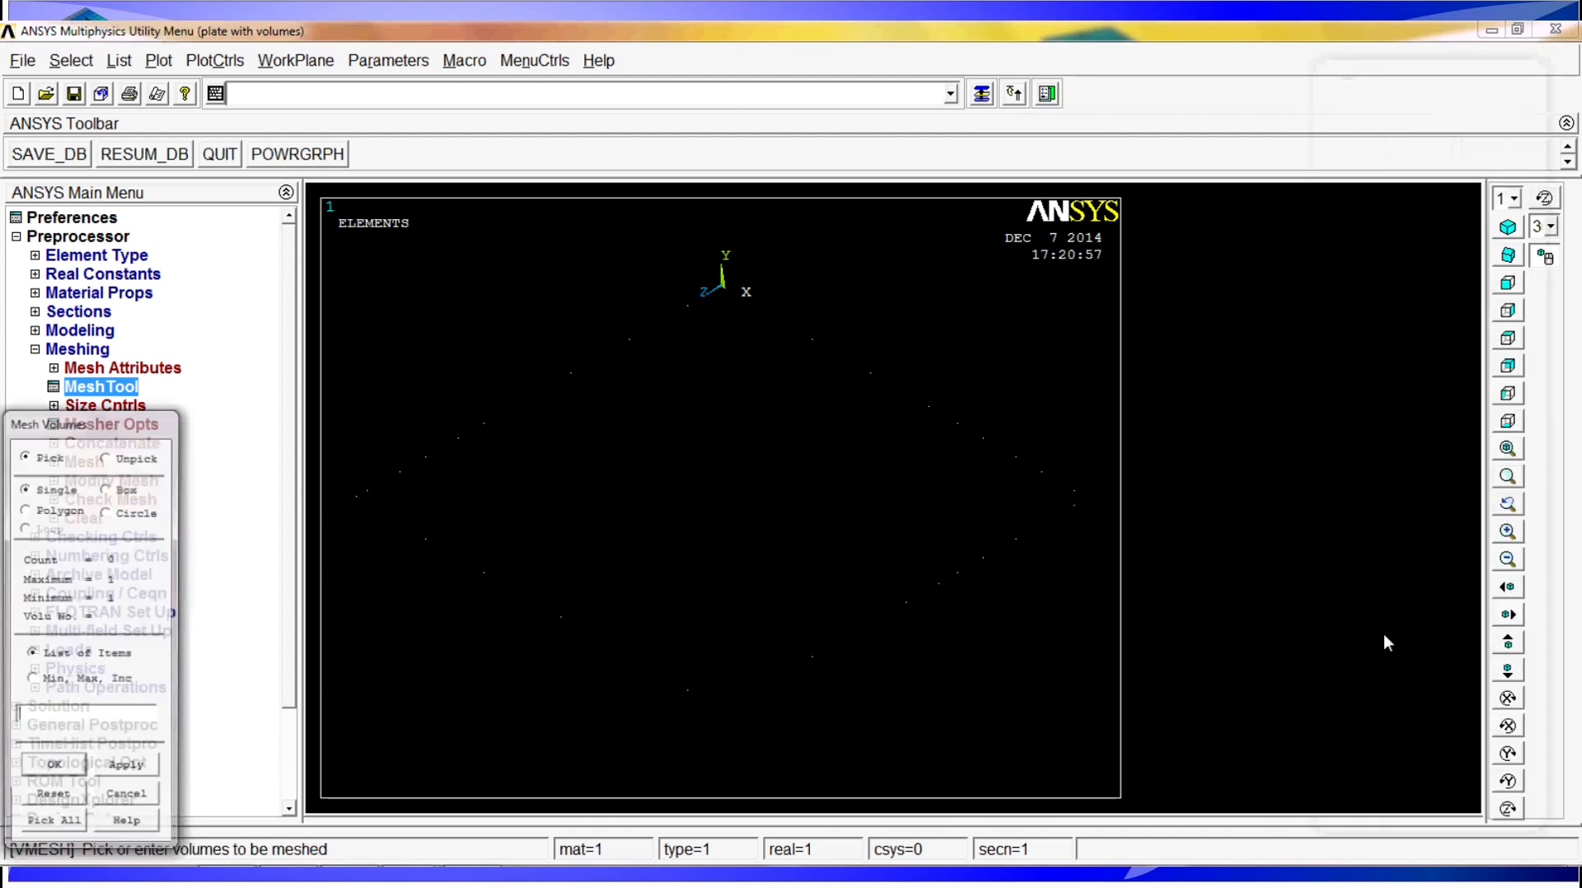
pyautogui.click(854, 567)
pyautogui.click(53, 769)
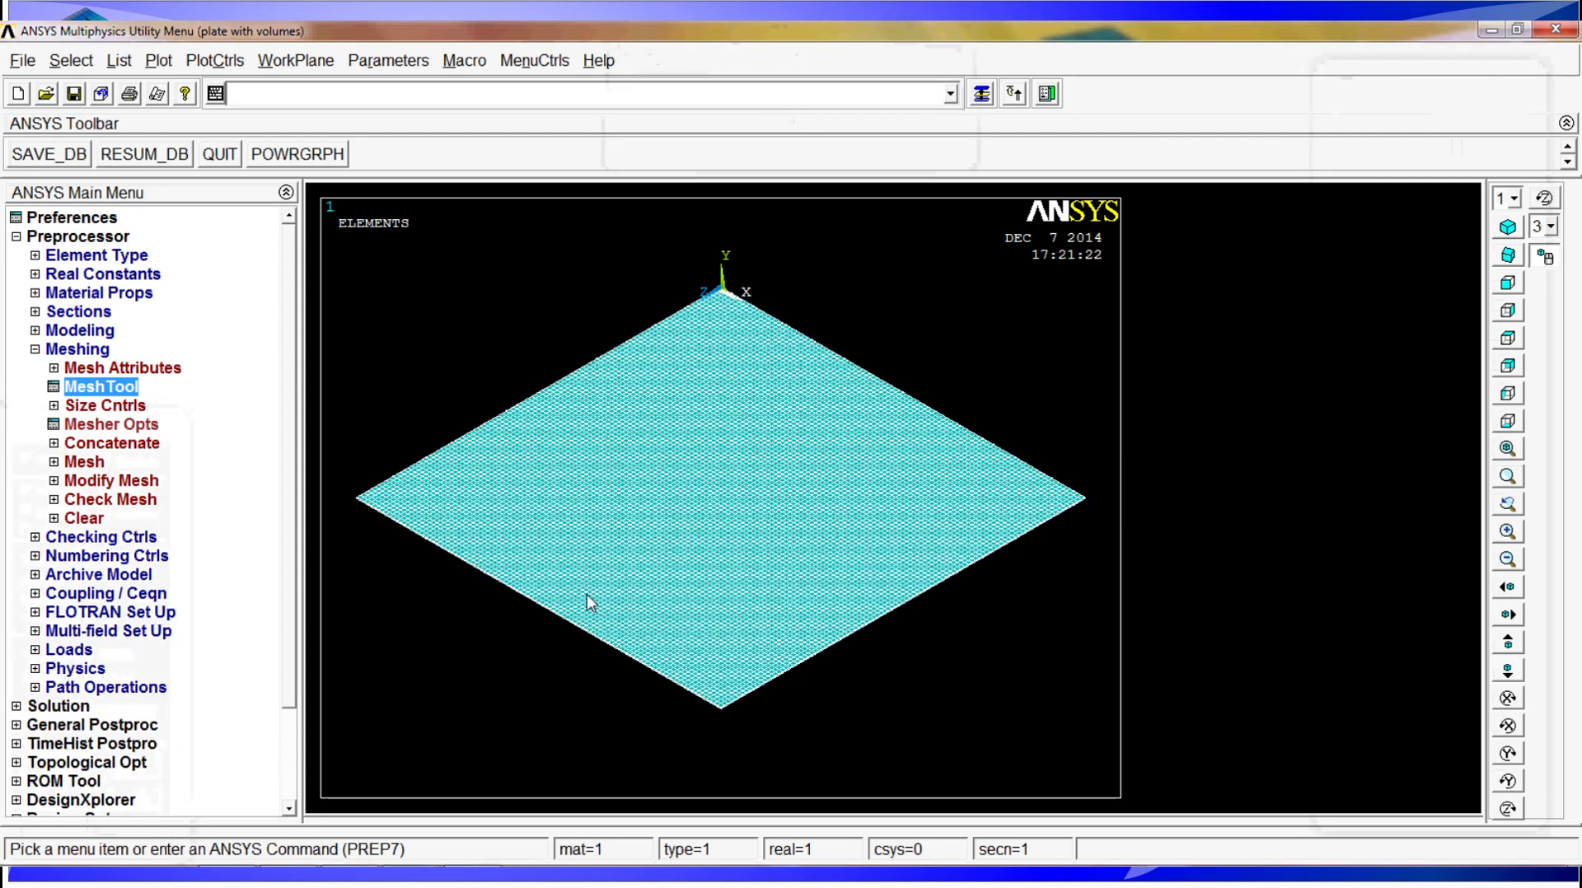
# Examine the hexahedral mesh up close at the plate's front corner and along its front-right edge
pyautogui.click(1504, 479)
pyautogui.moveTo(717, 687); pyautogui.dragTo(750, 713)
pyautogui.scroll(1, 787, 701)
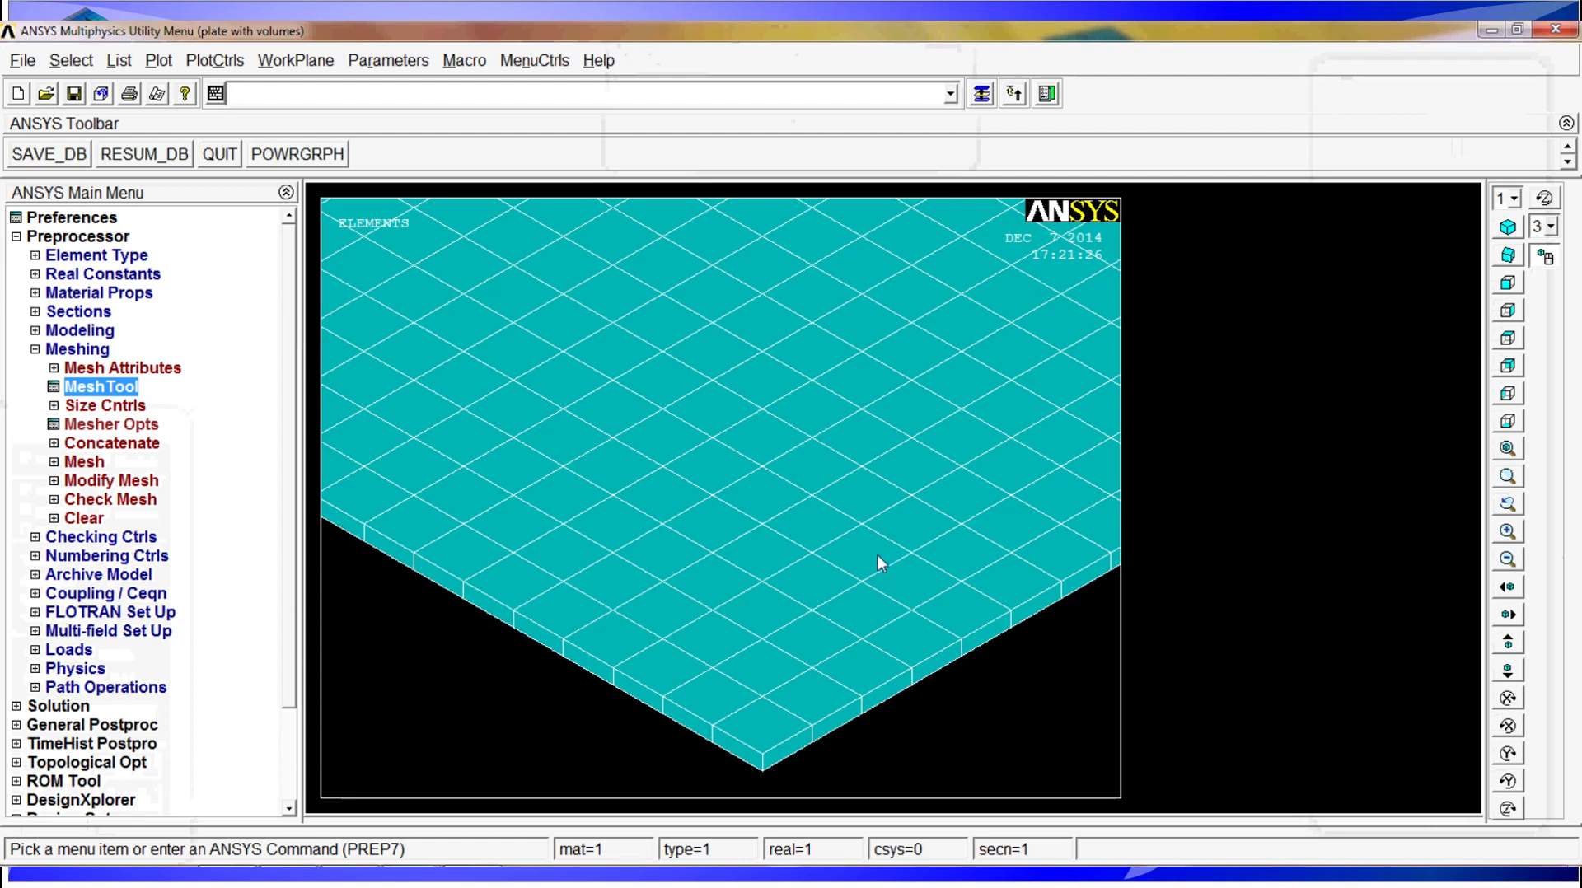
pyautogui.scroll(-3, 942, 516)
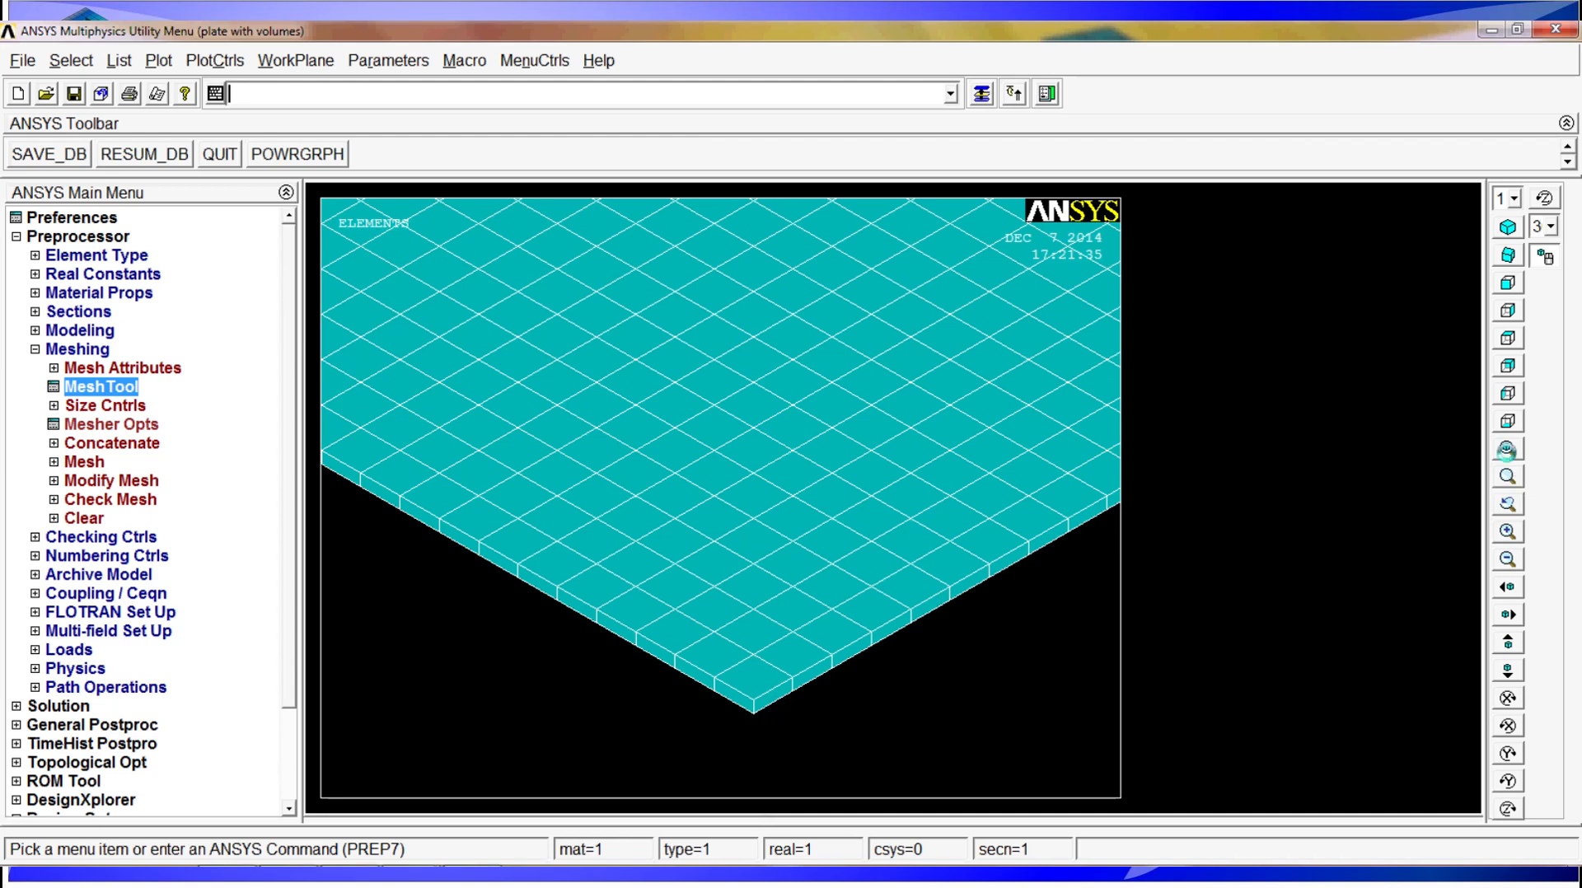
pyautogui.click(1509, 449)
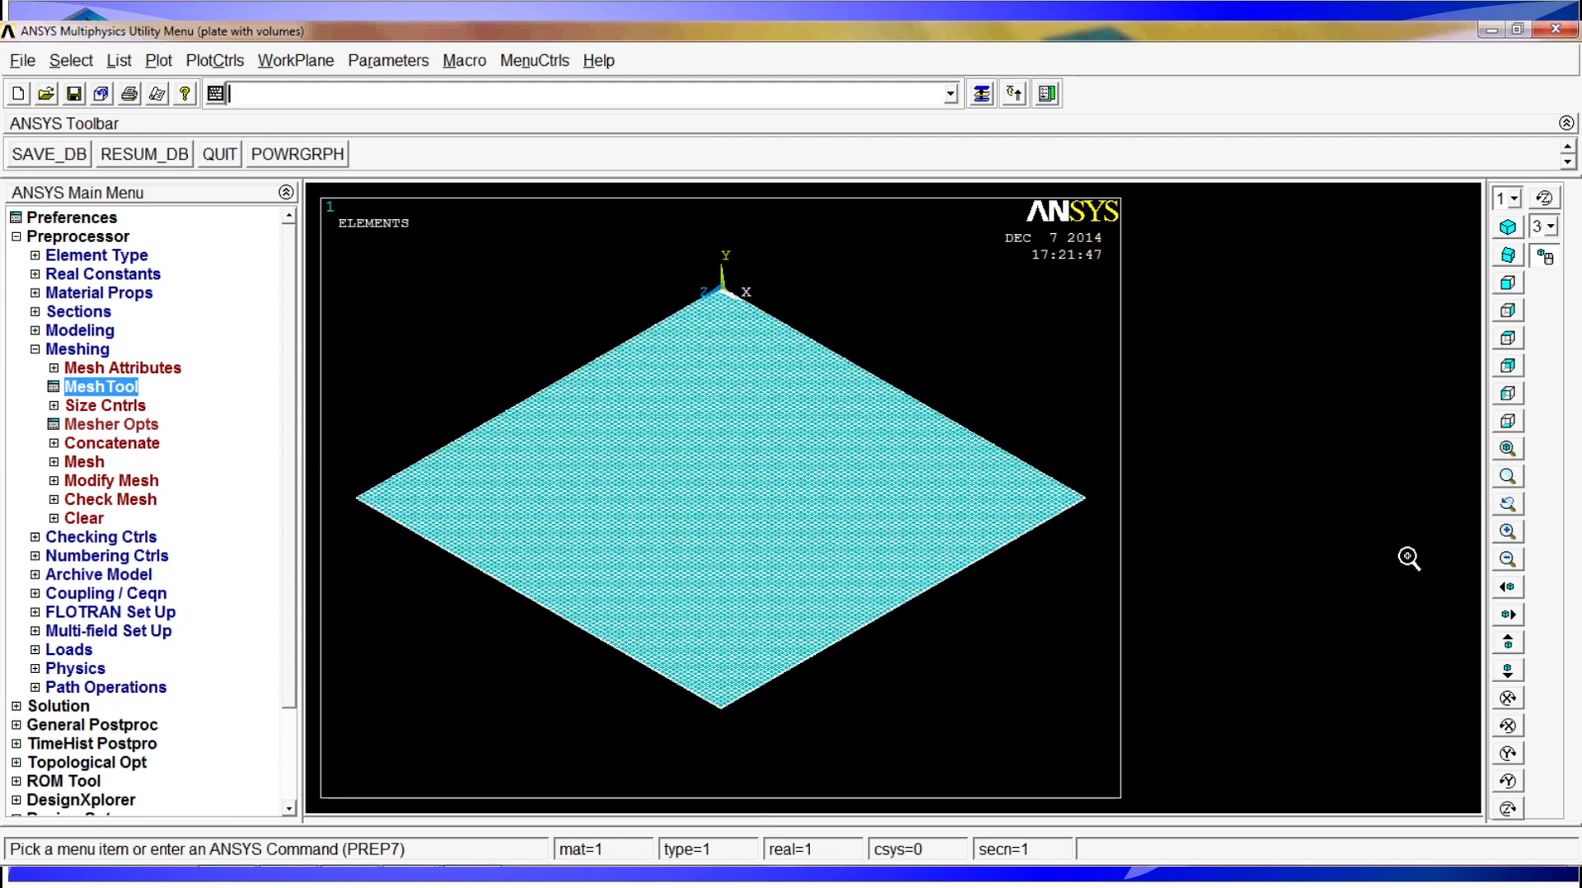
pyautogui.click(1546, 258)
pyautogui.click(985, 482)
pyautogui.moveTo(933, 508); pyautogui.dragTo(901, 476)
pyautogui.scroll(1, 830, 523)
pyautogui.moveTo(829, 522); pyautogui.dragTo(774, 458)
pyautogui.moveTo(838, 567); pyautogui.dragTo(770, 588)
pyautogui.moveTo(770, 588); pyautogui.dragTo(760, 641, button='middle')
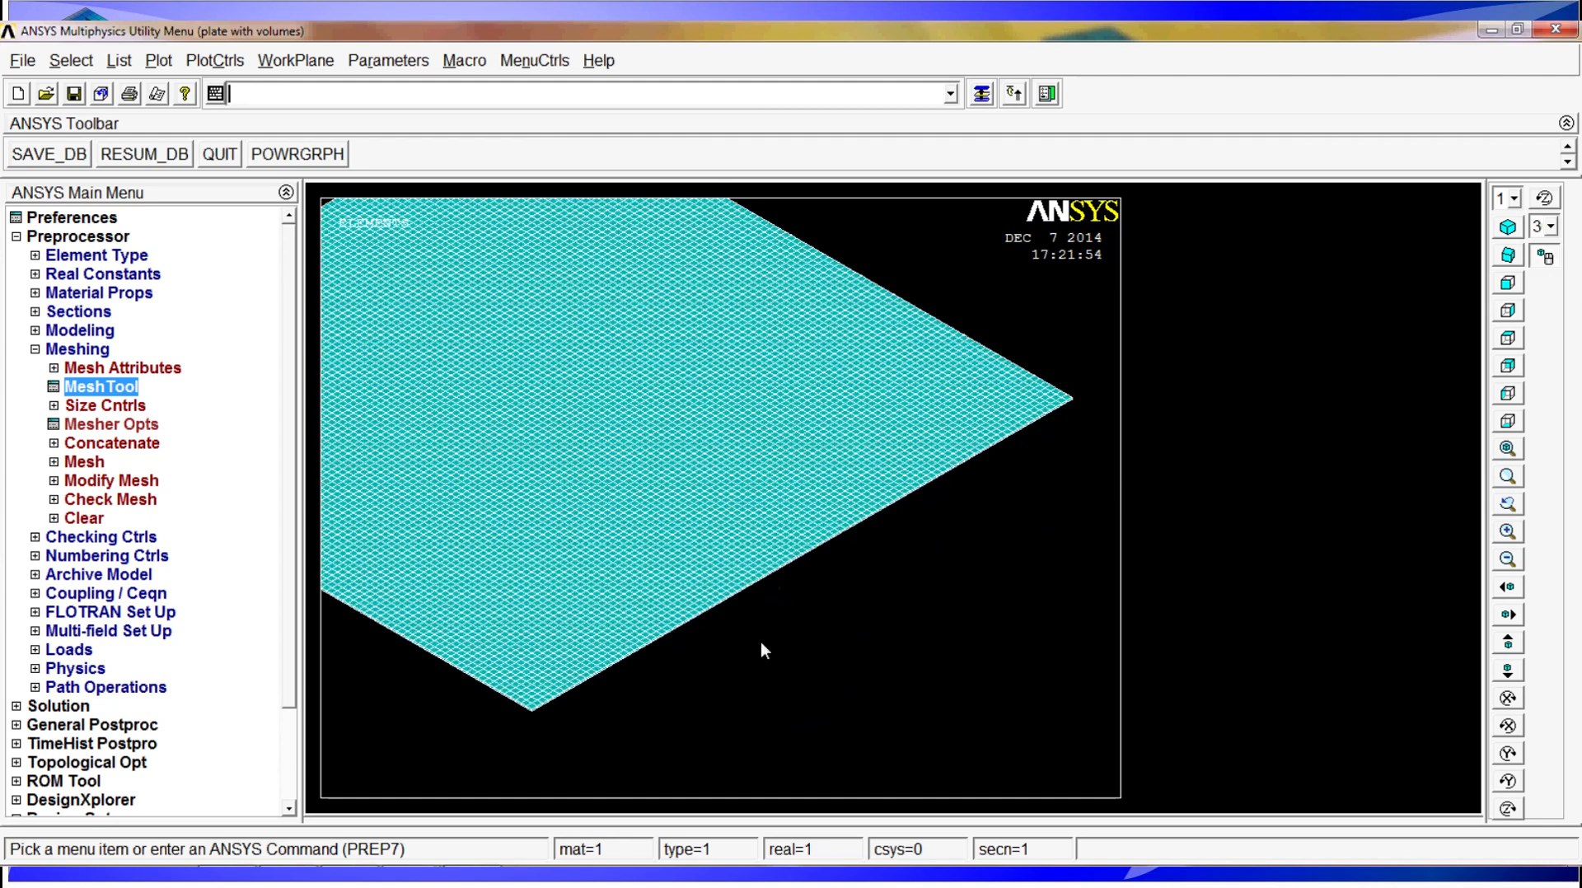
pyautogui.moveTo(693, 535); pyautogui.dragTo(616, 499)
pyautogui.scroll(1, 619, 511)
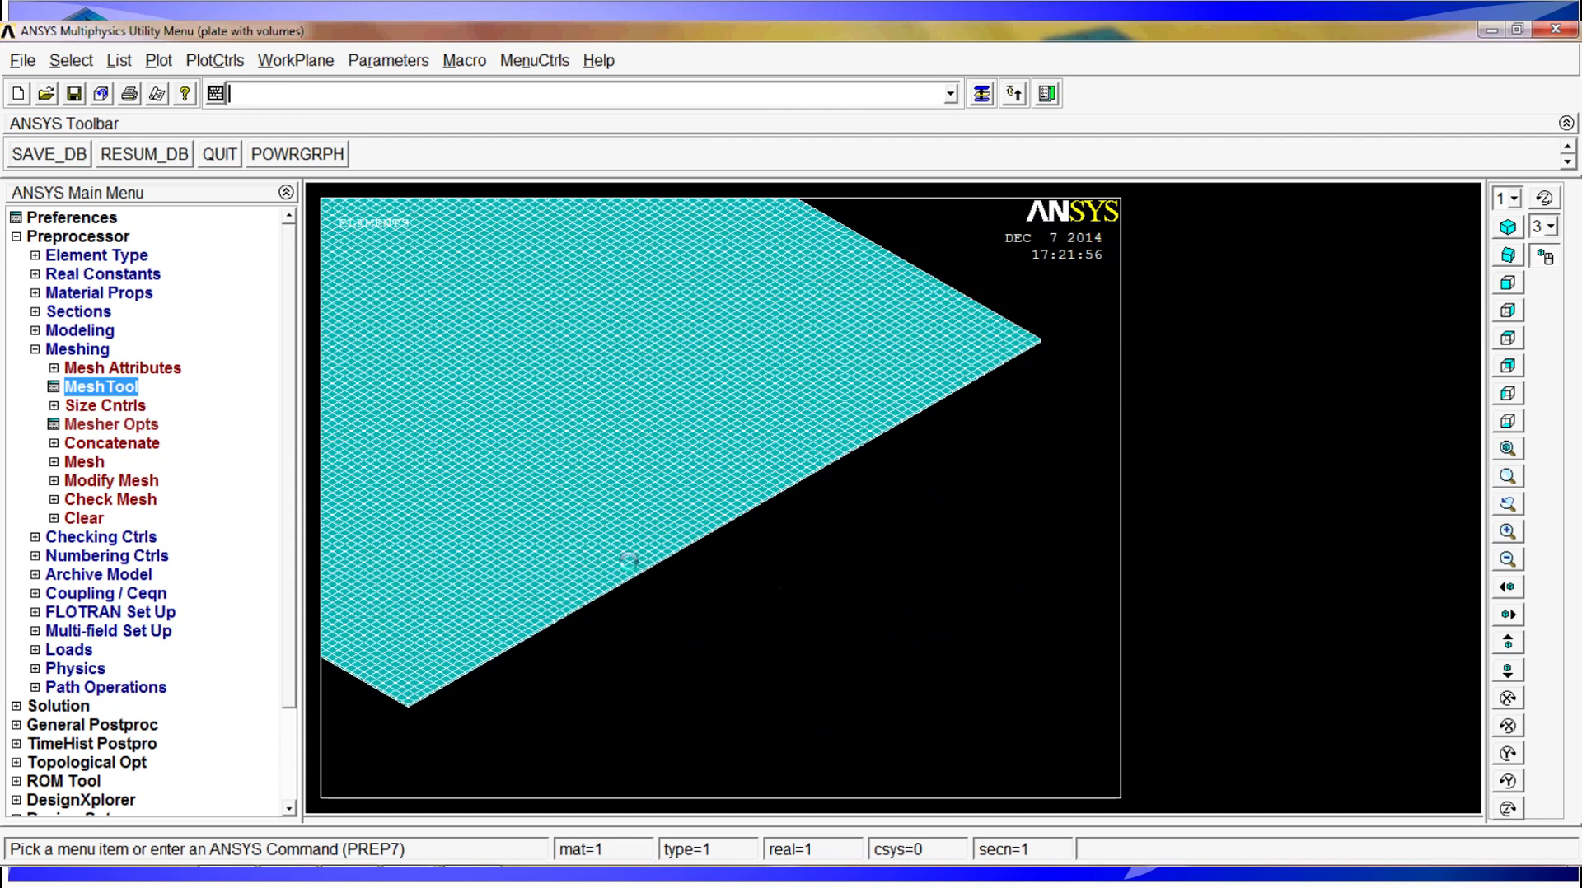
pyautogui.scroll(3, 627, 550)
pyautogui.moveTo(708, 413); pyautogui.dragTo(782, 284)
pyautogui.scroll(-1, 782, 284)
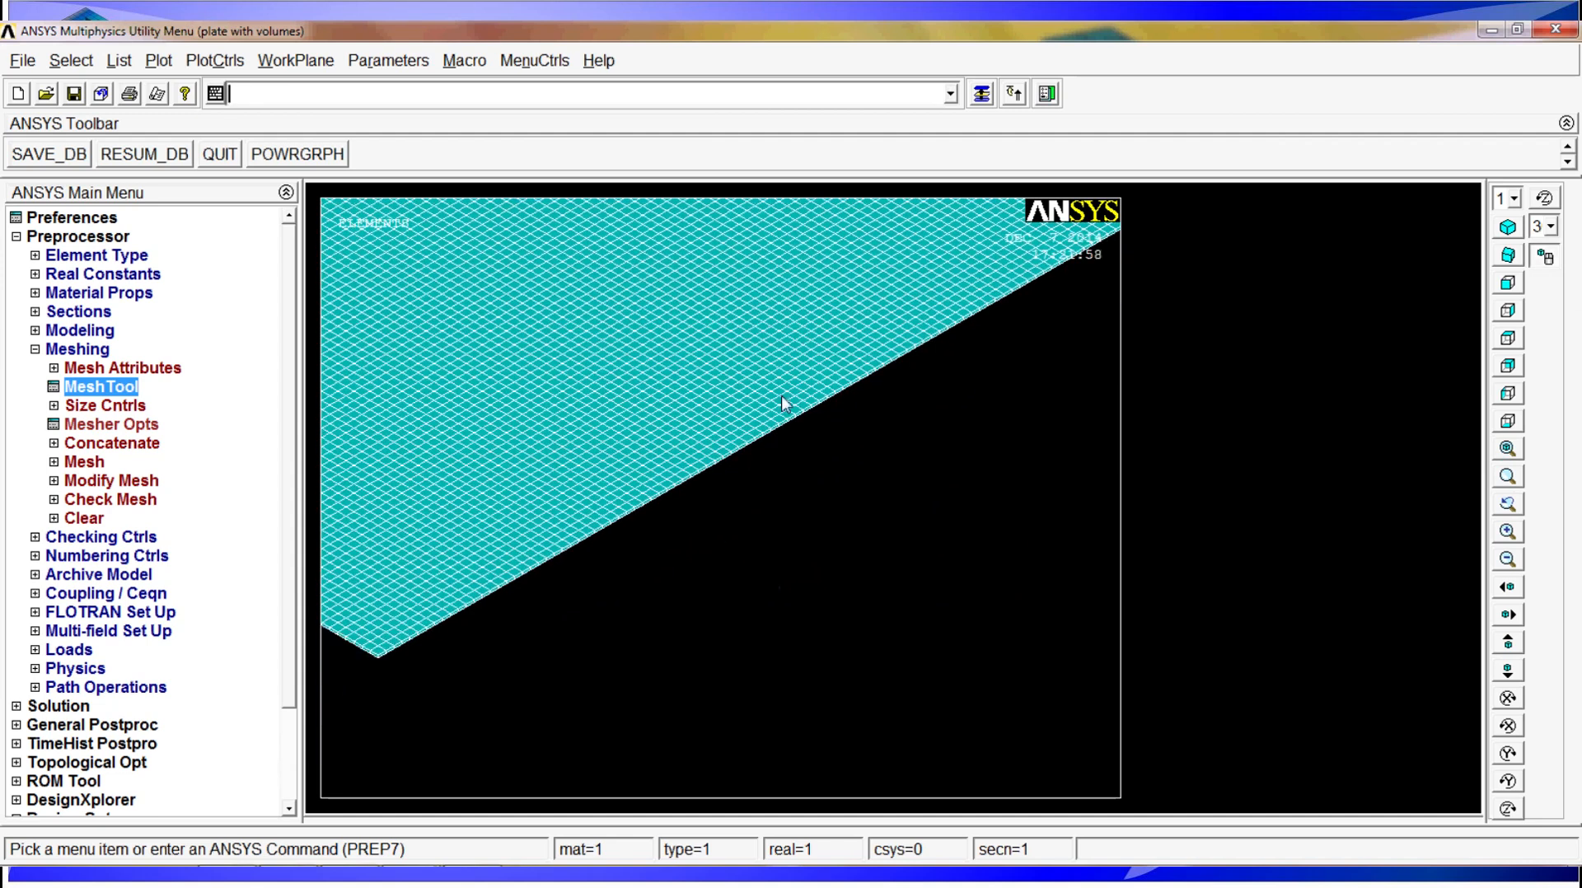
# Constrain all degrees of freedom on the plate's front-right side area with a constant displacement value of 0
pyautogui.click(90, 353)
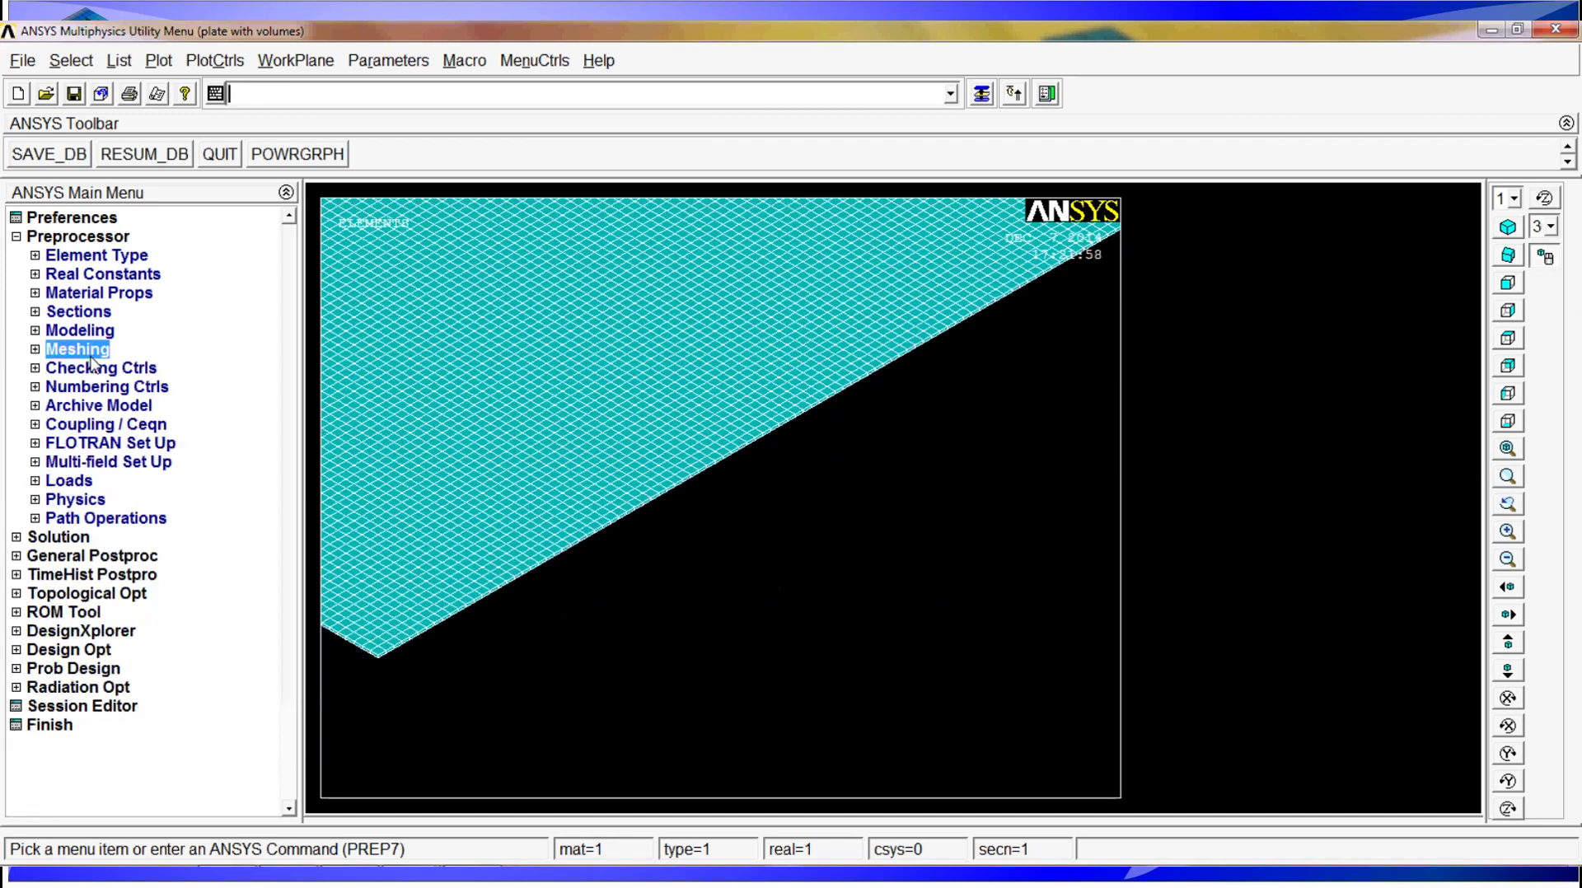
pyautogui.click(68, 482)
pyautogui.click(135, 519)
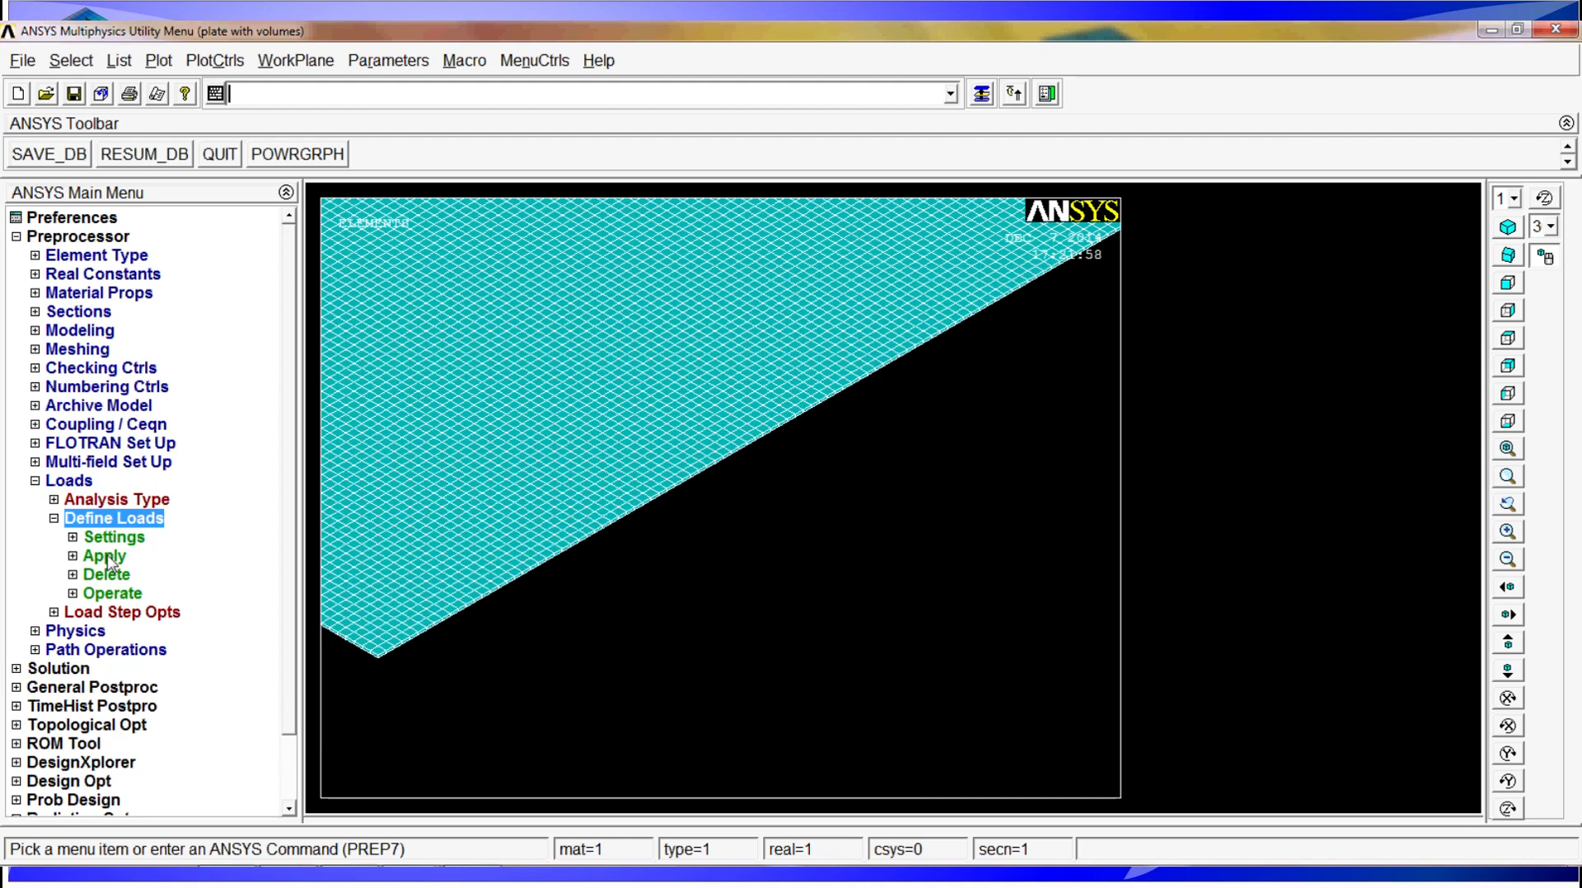
pyautogui.click(104, 557)
pyautogui.click(152, 575)
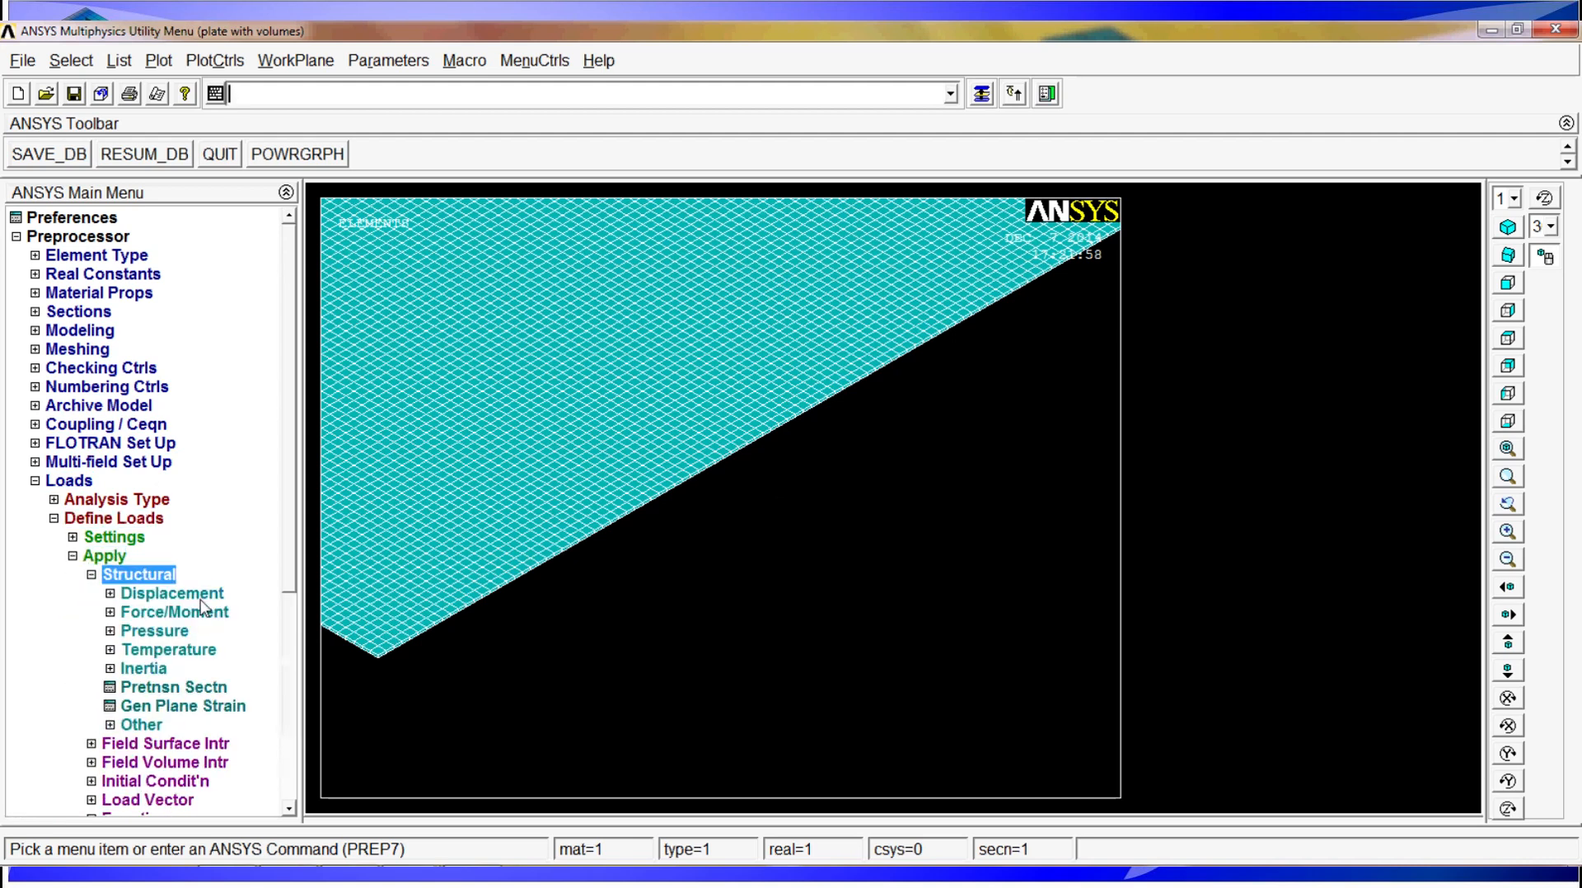
pyautogui.click(177, 594)
pyautogui.click(161, 632)
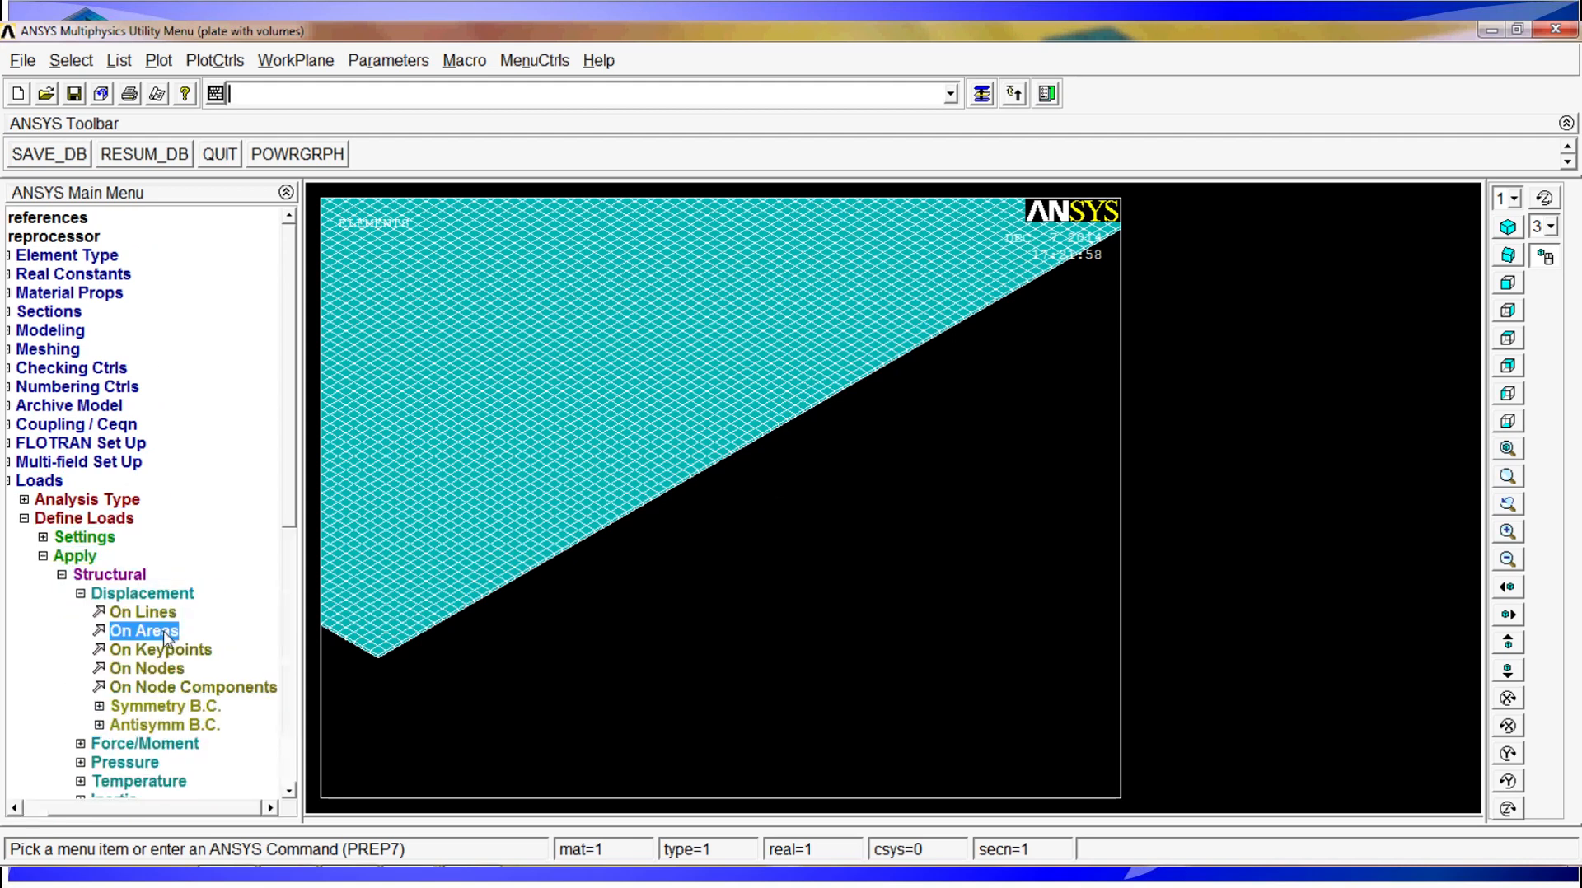
pyautogui.click(761, 459)
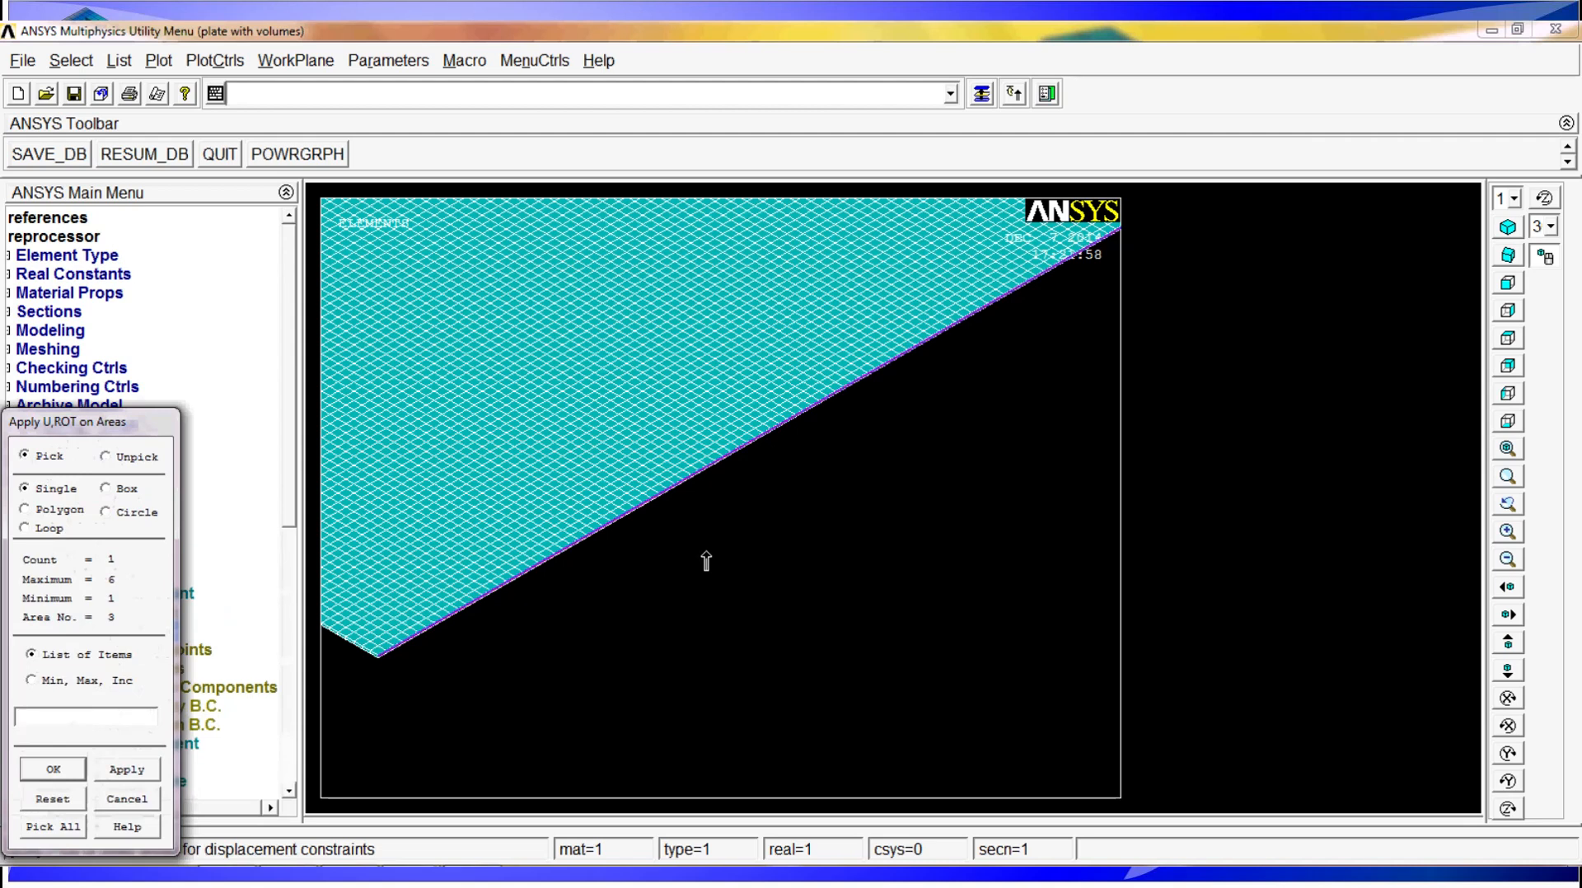
pyautogui.click(40, 770)
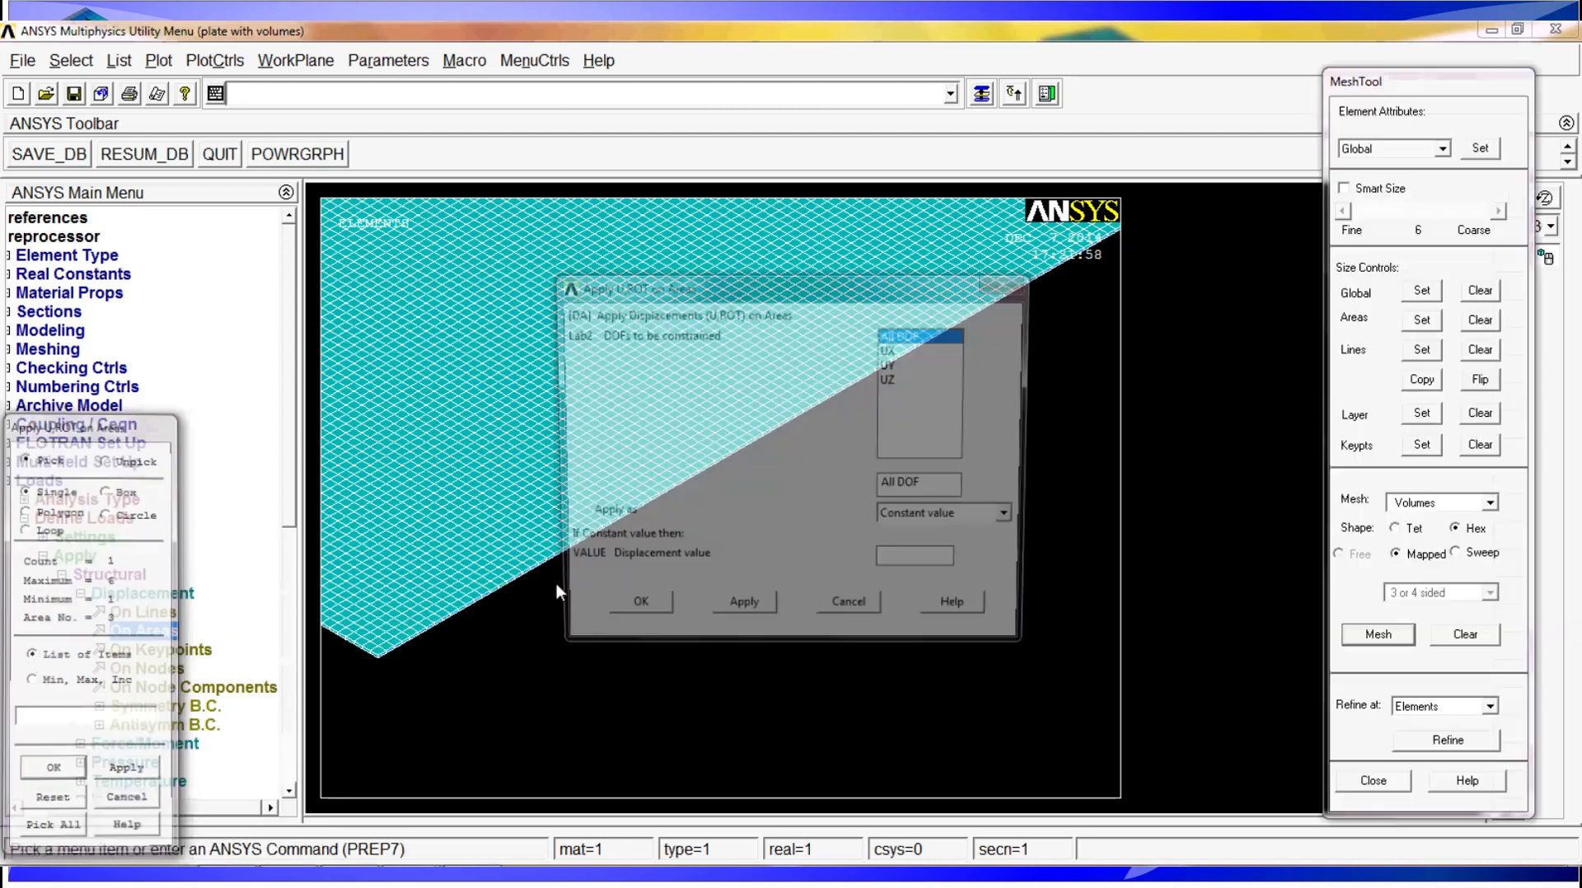
pyautogui.click(912, 564)
pyautogui.write('0')
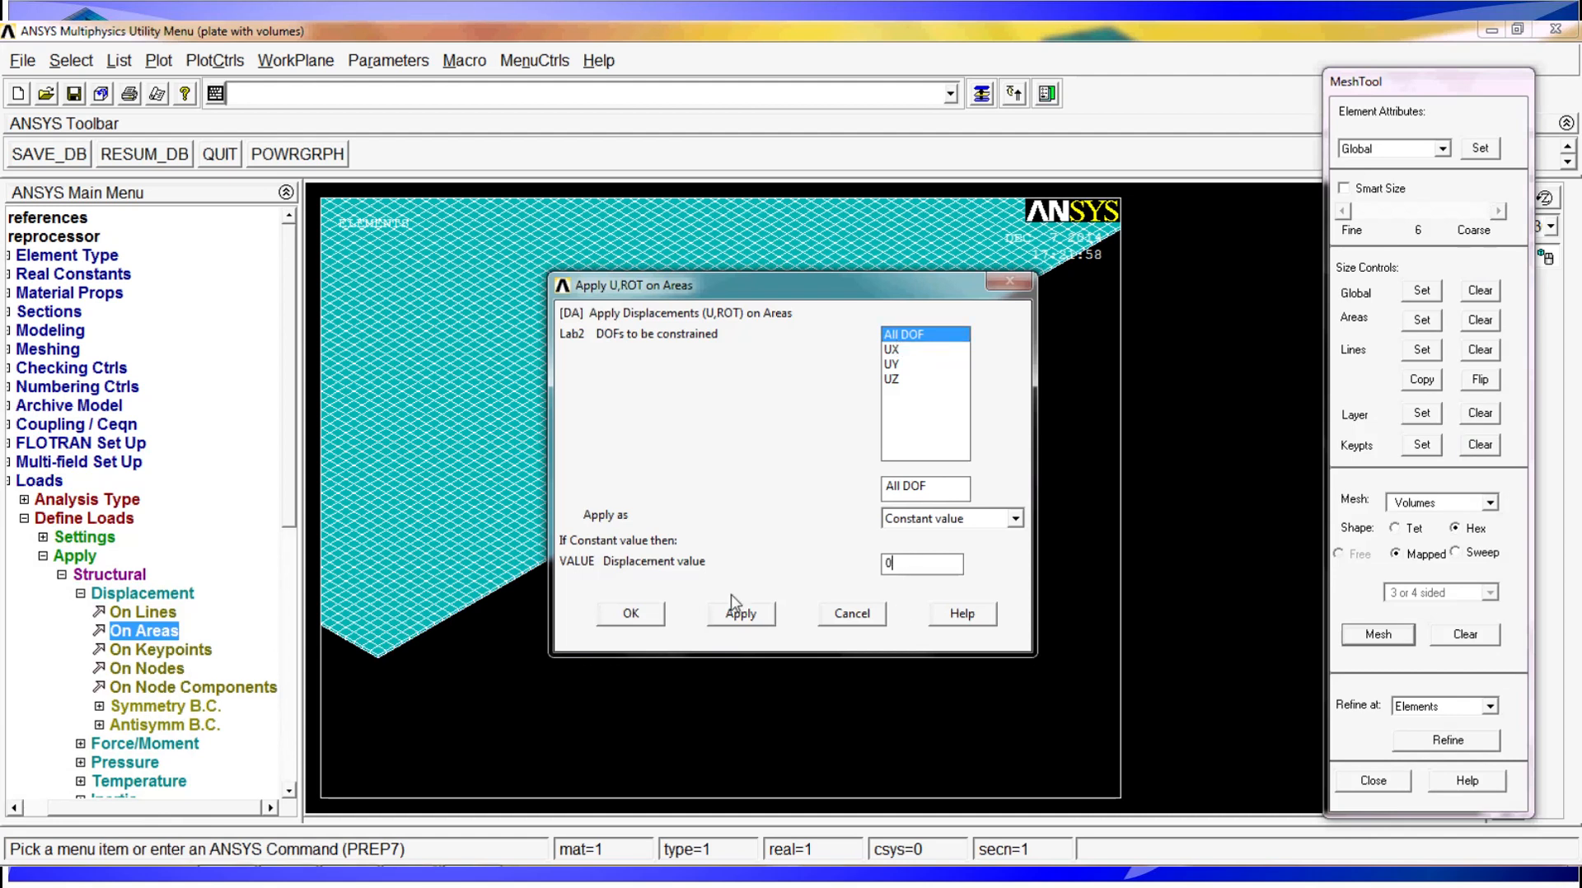
pyautogui.click(632, 616)
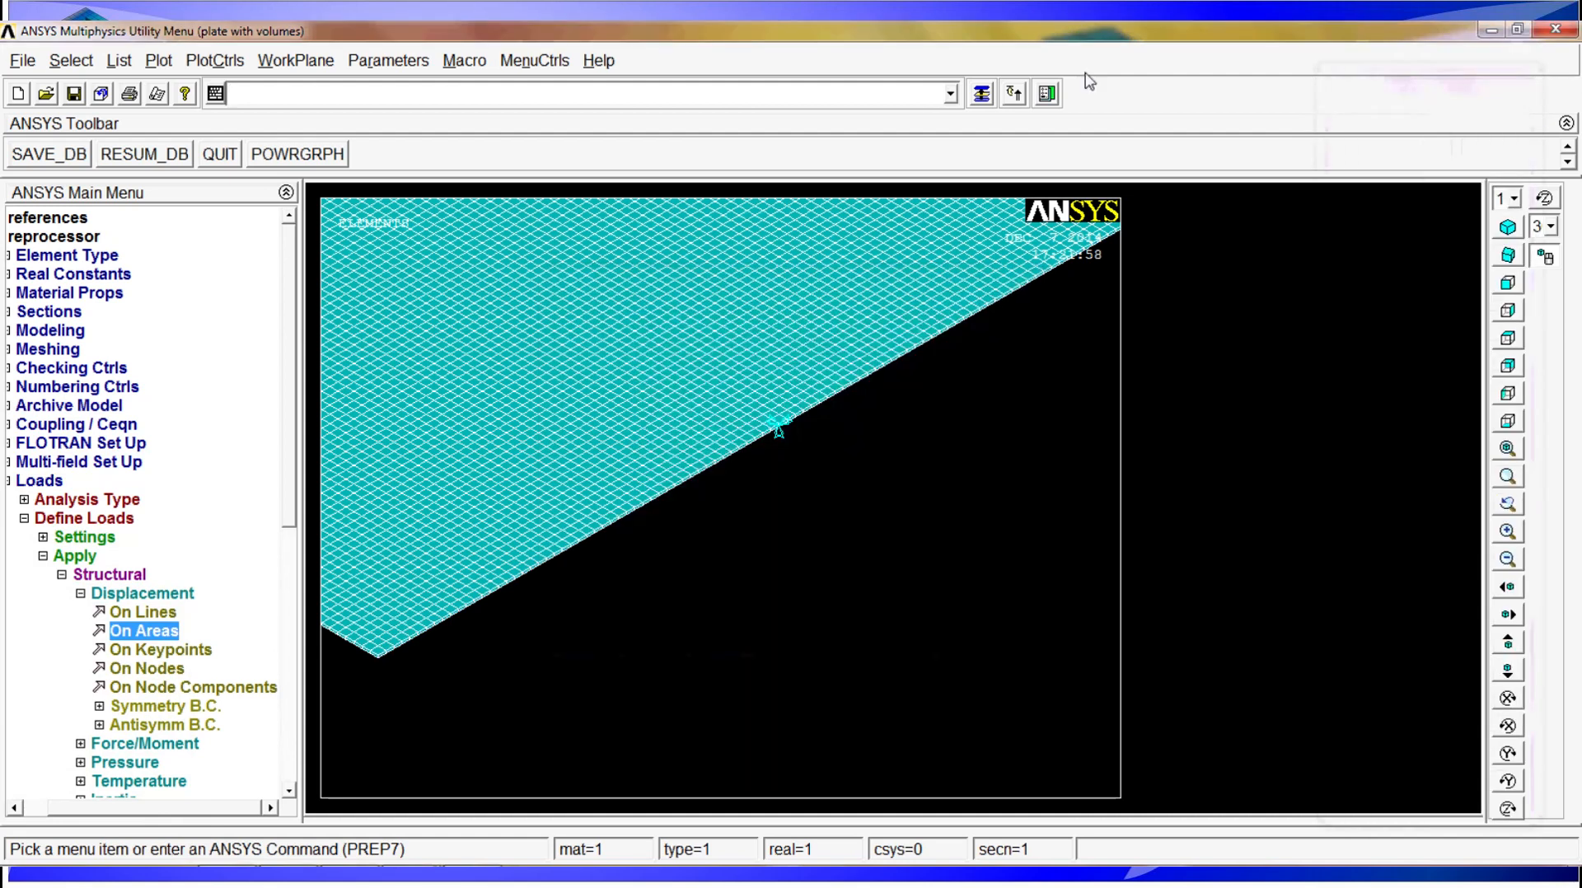
# Close the MeshTool and plot the areas of the whole plate to check the displacement constraint
pyautogui.click(982, 94)
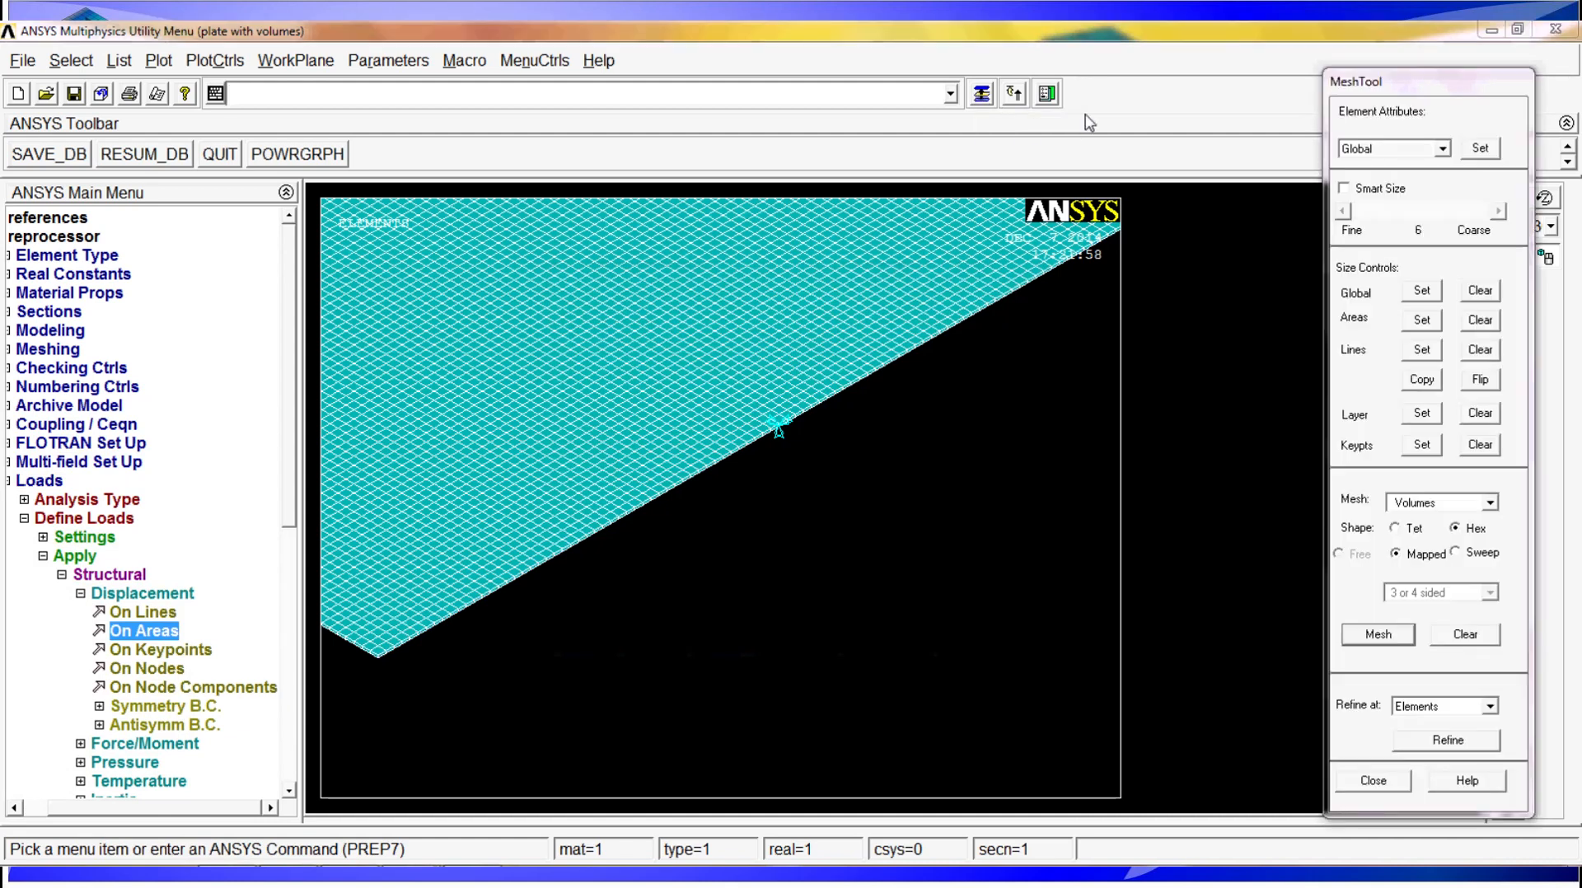
pyautogui.click(1374, 781)
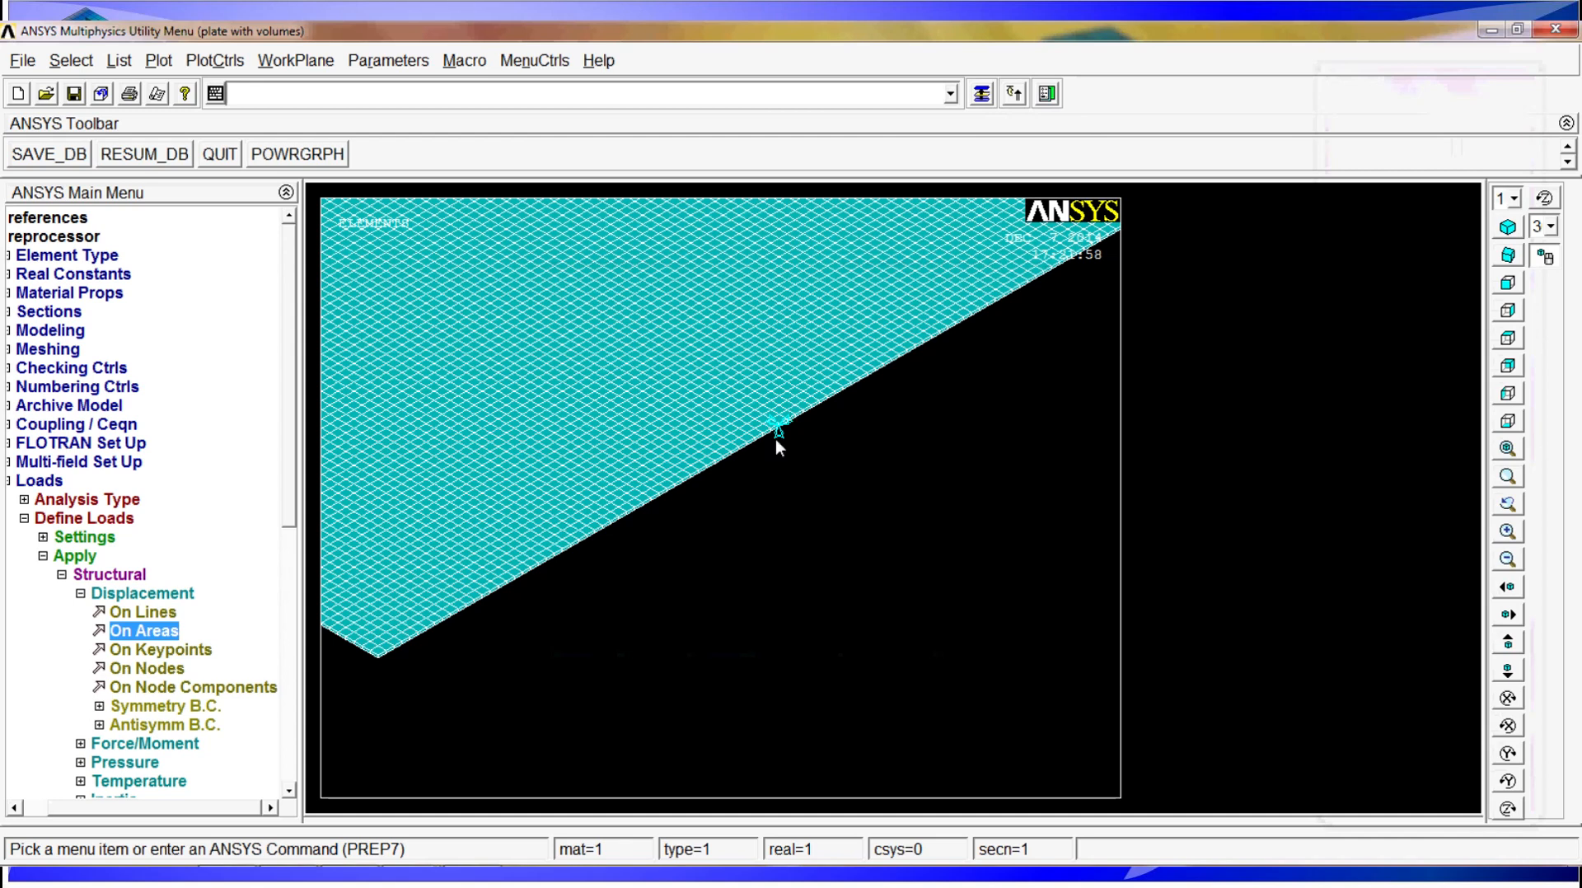
pyautogui.scroll(2, 915, 363)
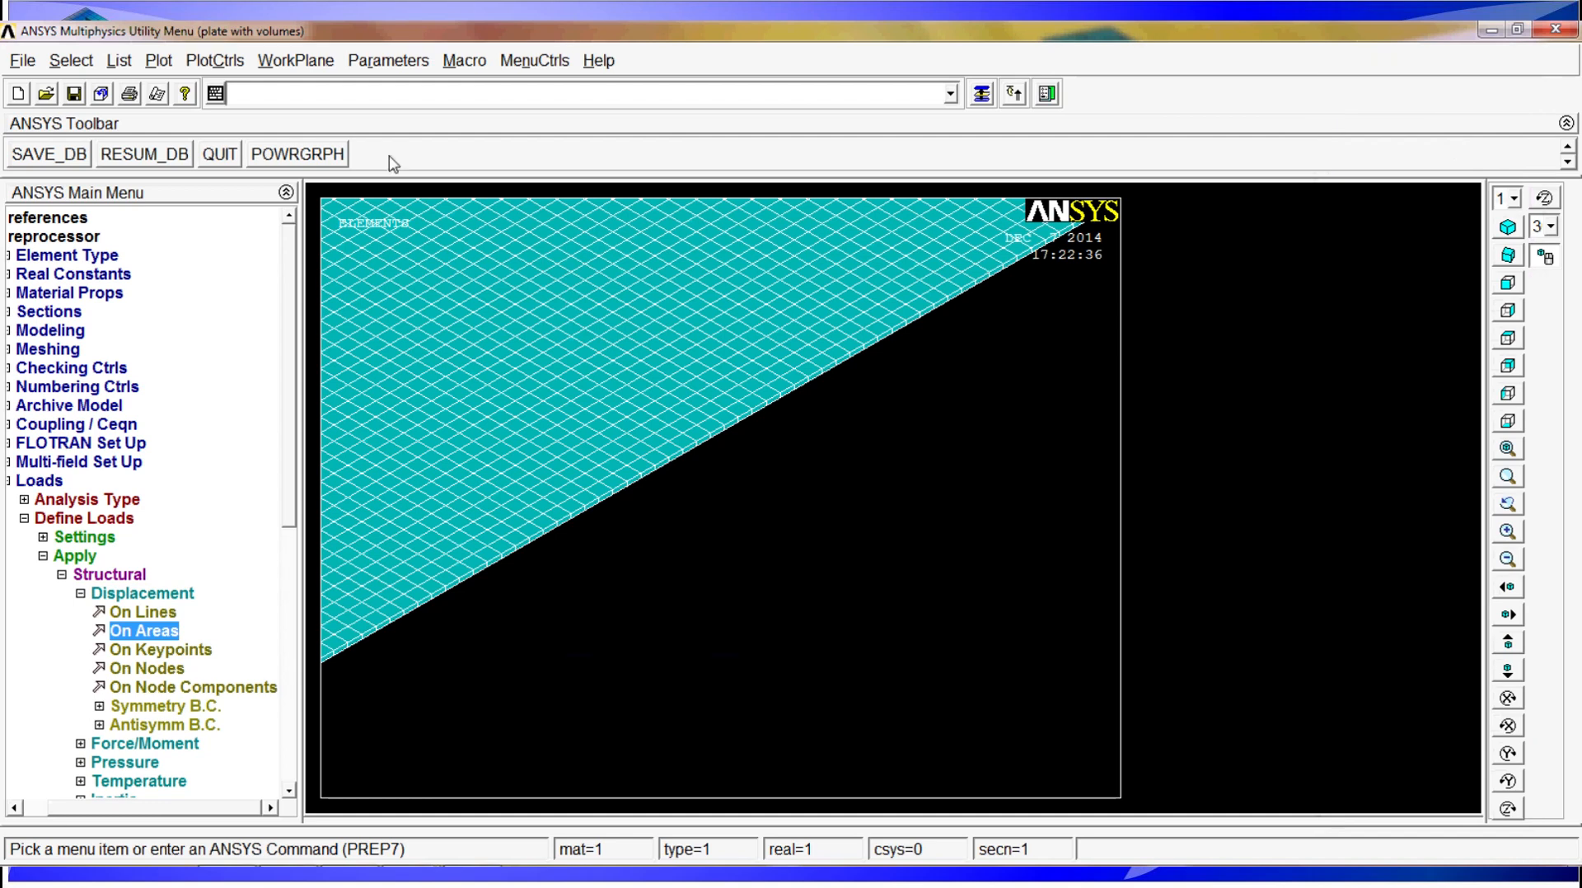
pyautogui.click(156, 63)
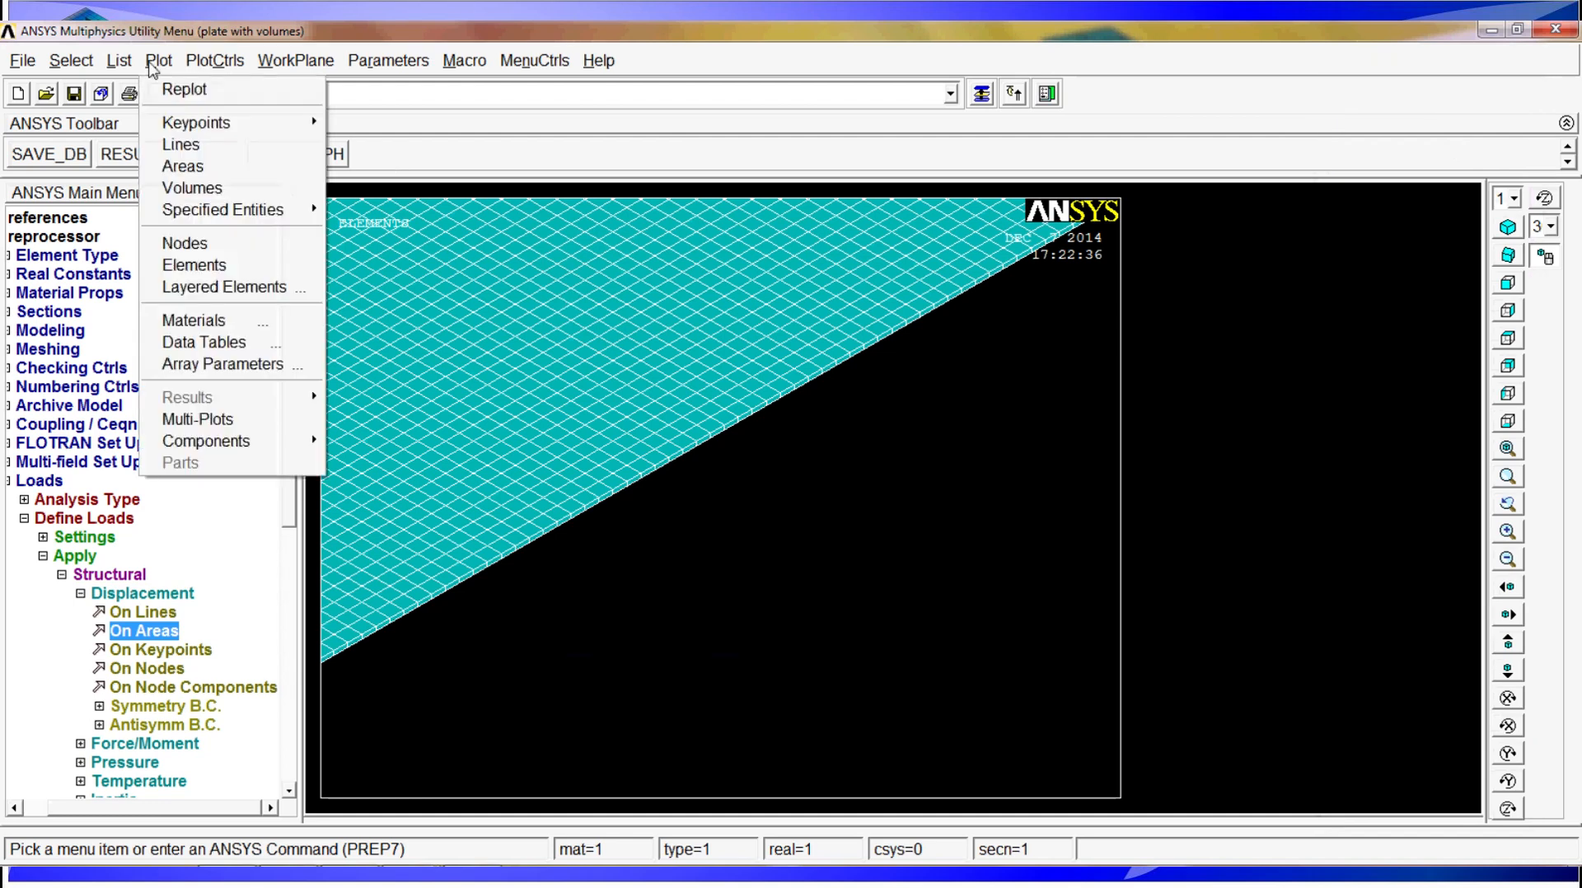
pyautogui.click(182, 168)
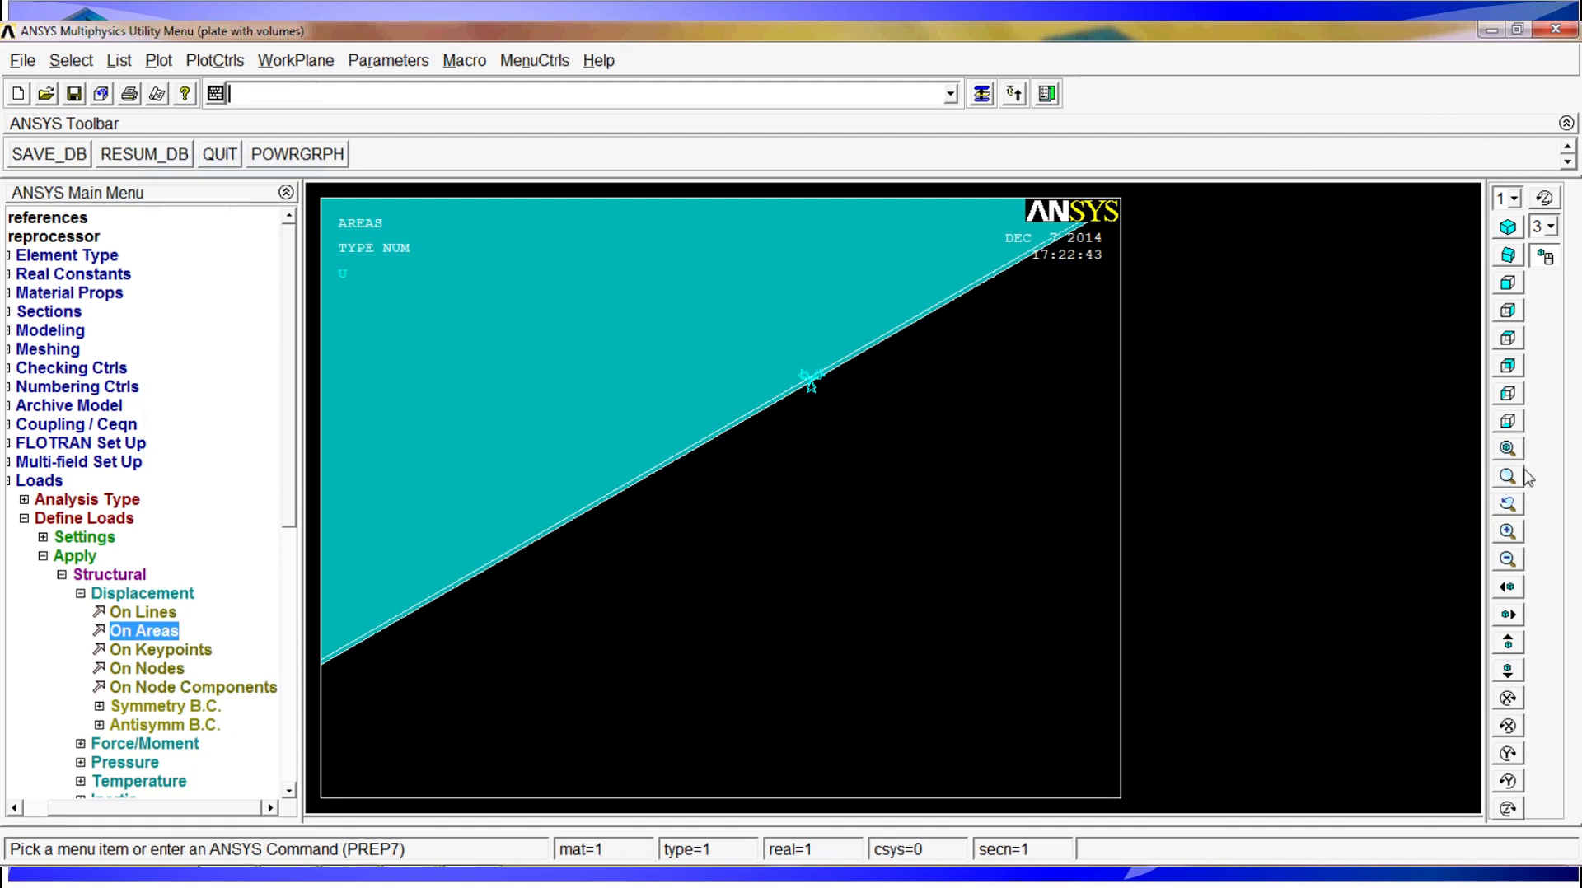
pyautogui.click(1507, 450)
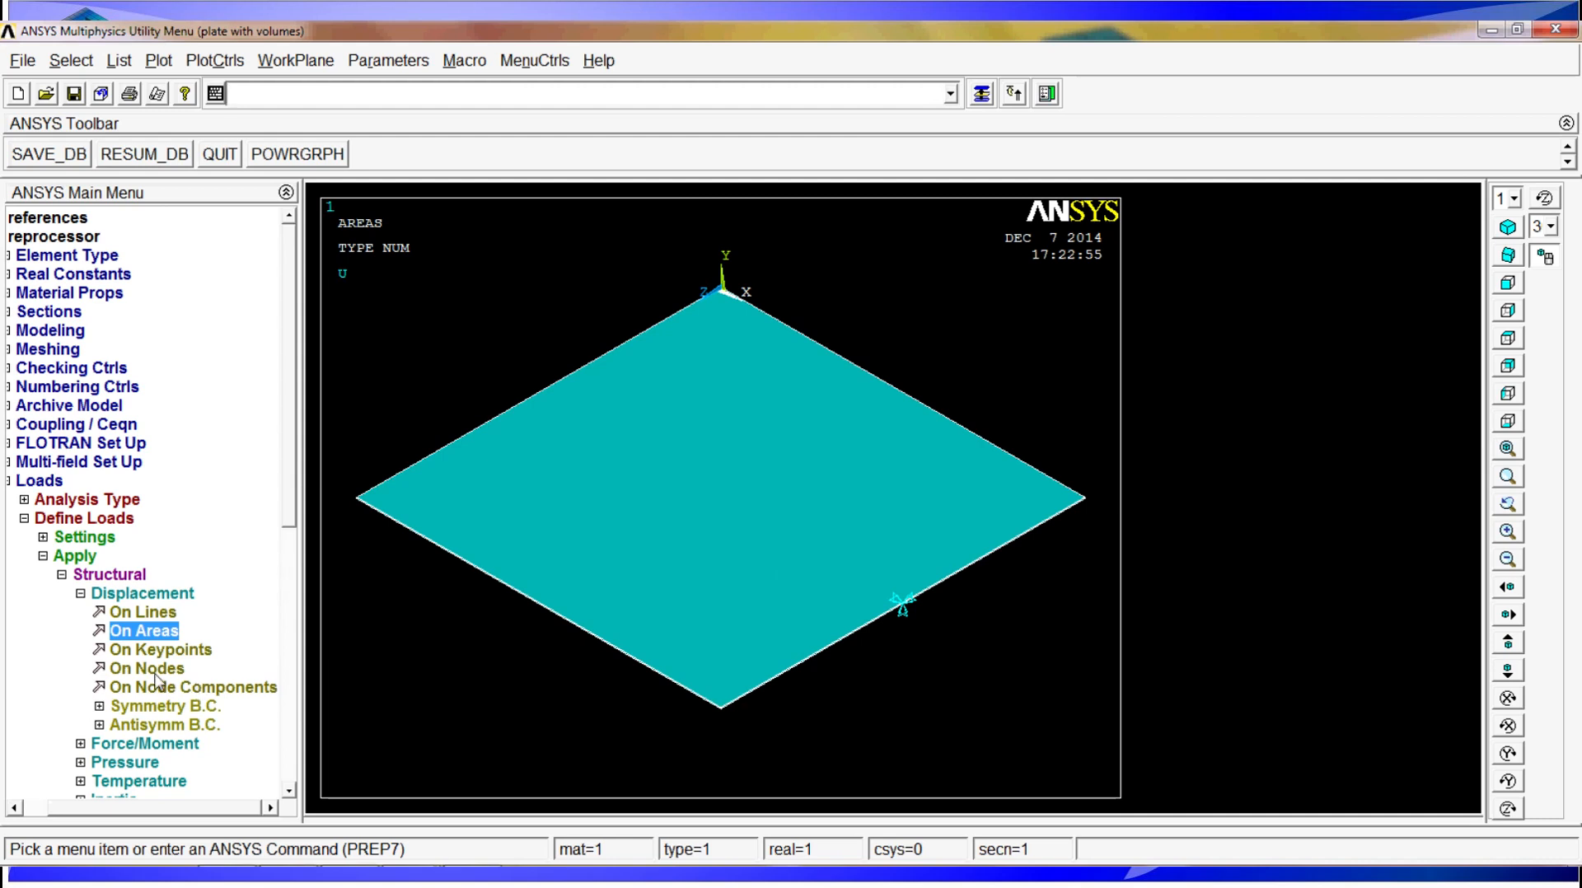
# Apply a global gravitational acceleration of 9.81 in the Y direction and review the entered components
pyautogui.click(80, 594)
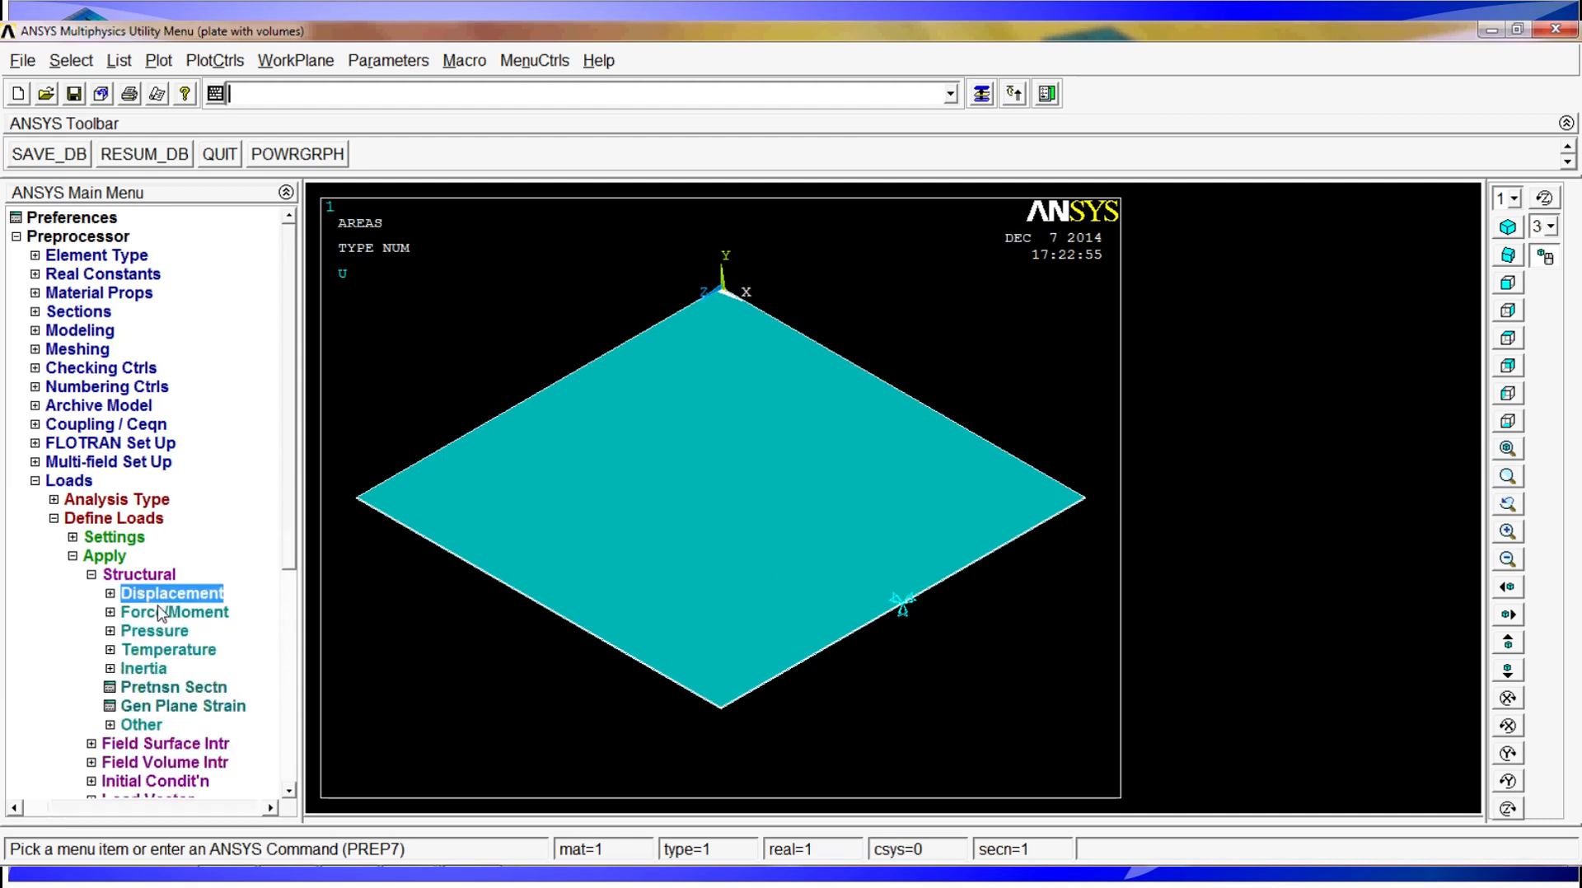
pyautogui.click(150, 668)
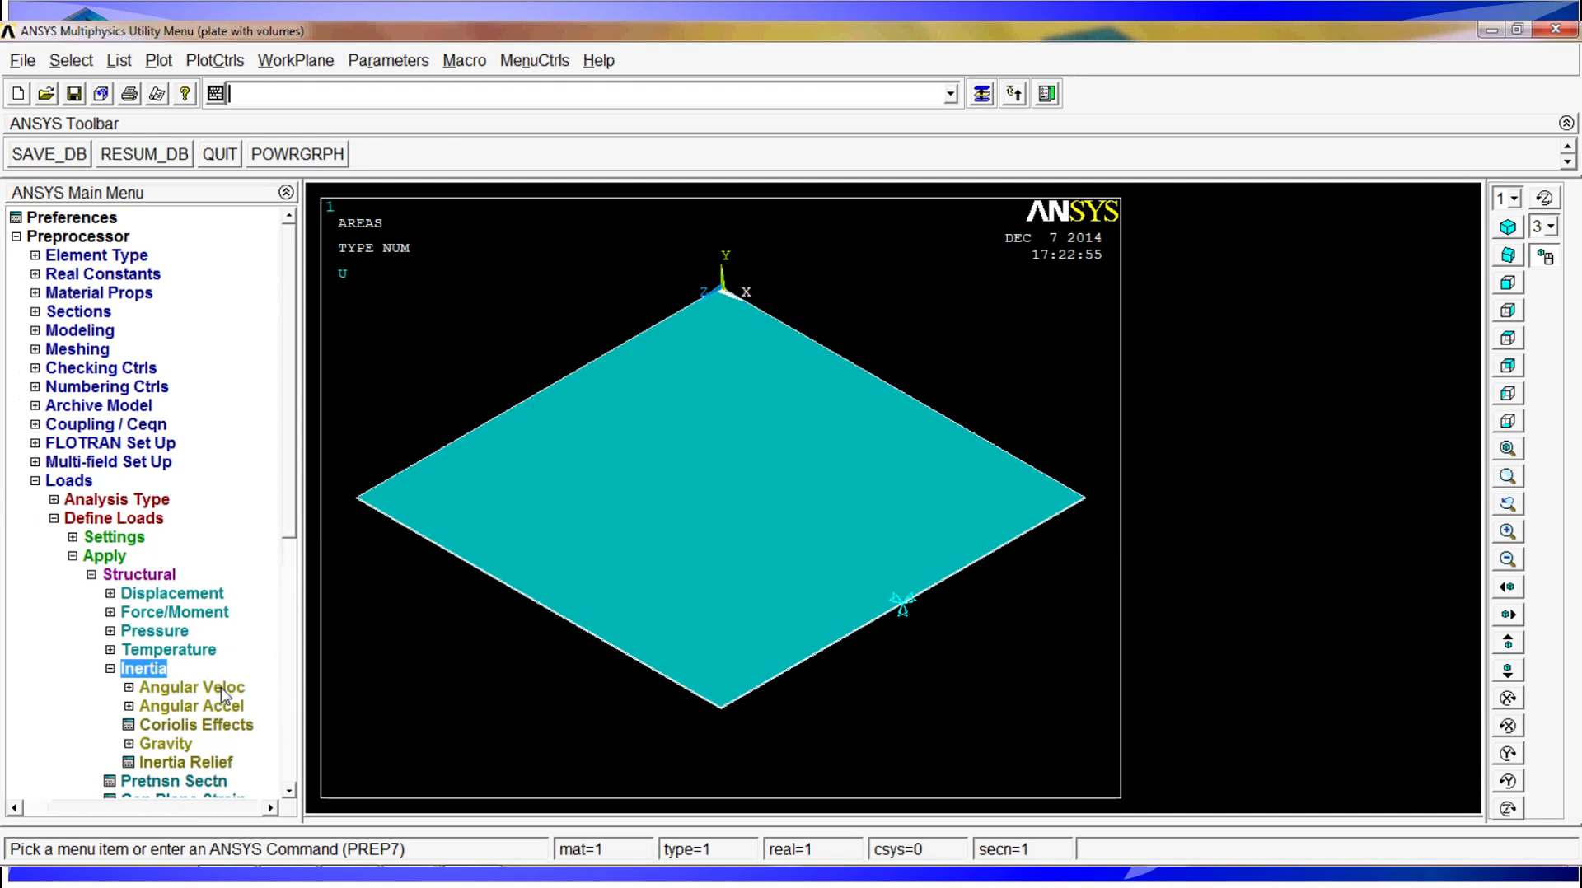
pyautogui.click(175, 747)
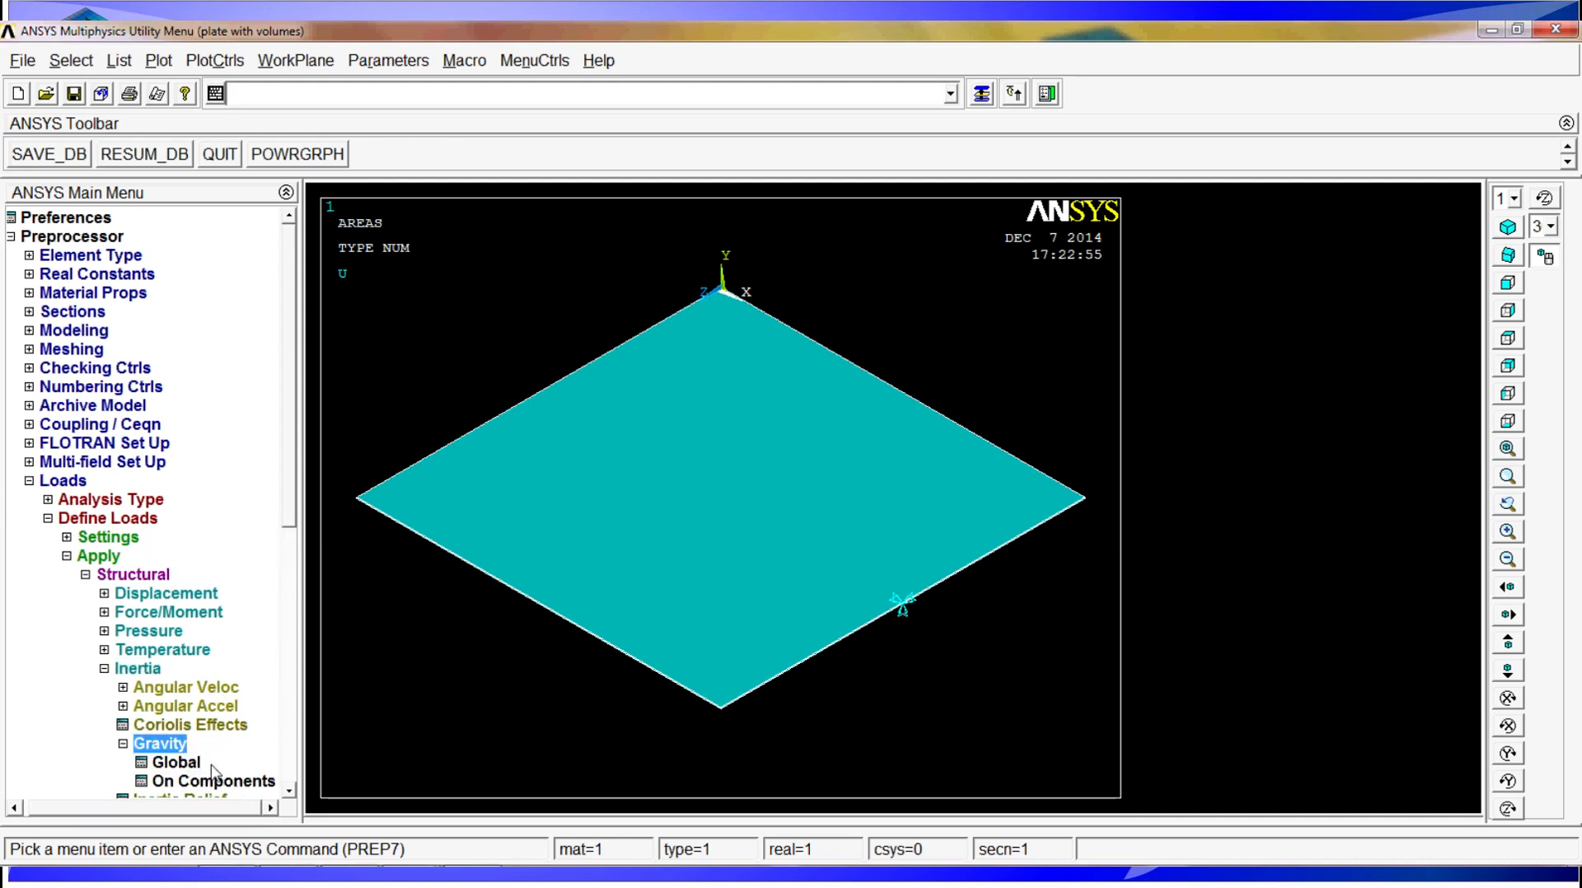
pyautogui.click(212, 765)
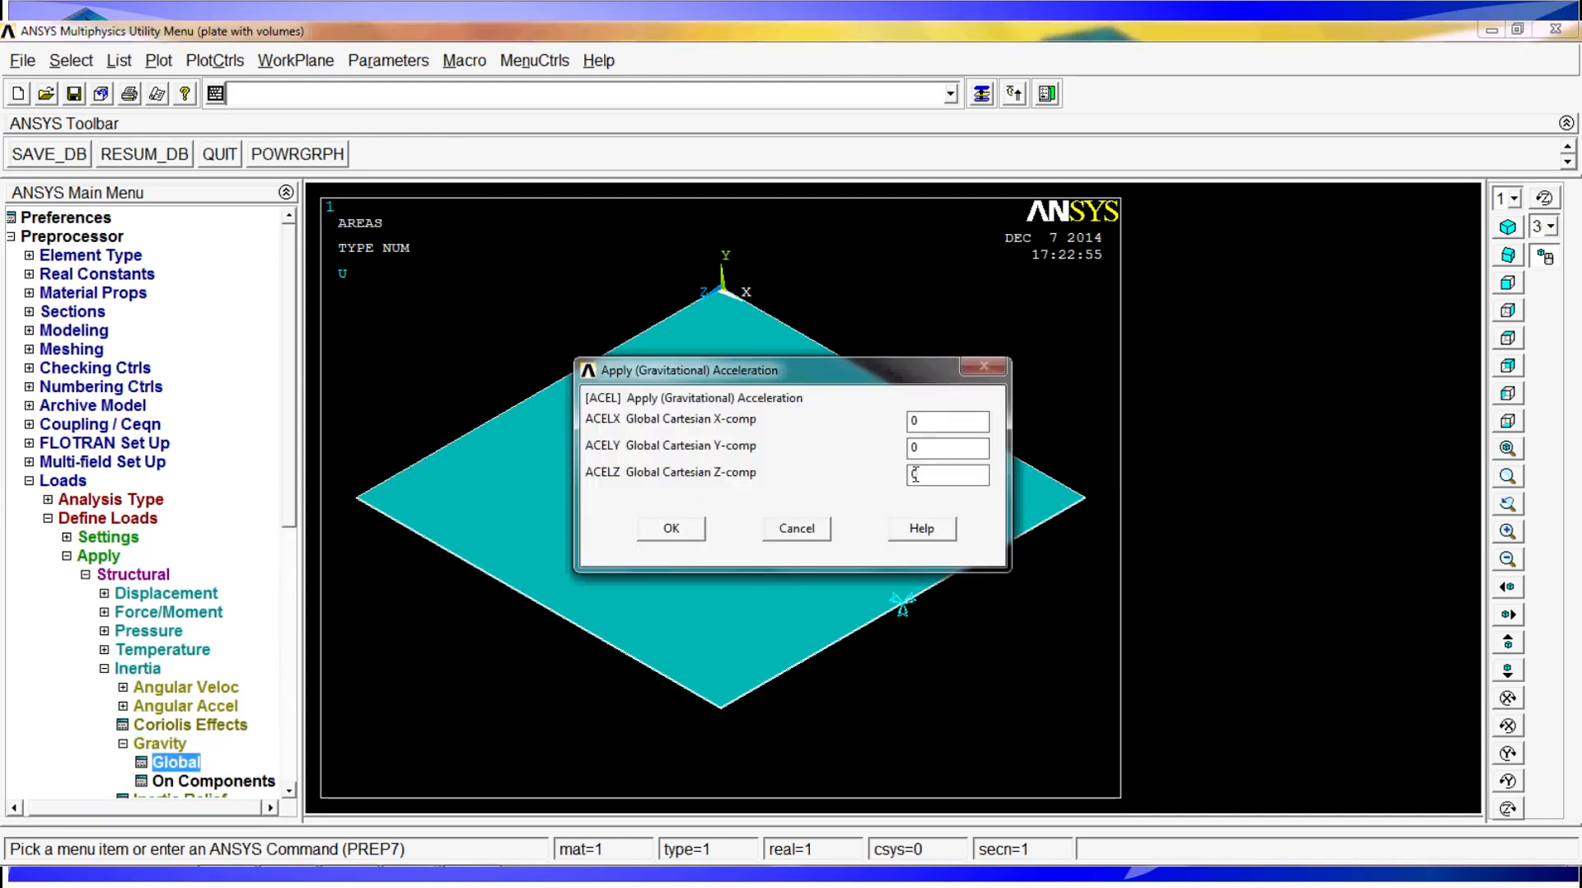
pyautogui.press('Tab')
pyautogui.write('9.81')
pyautogui.doubleClick(954, 456)
pyautogui.click(668, 528)
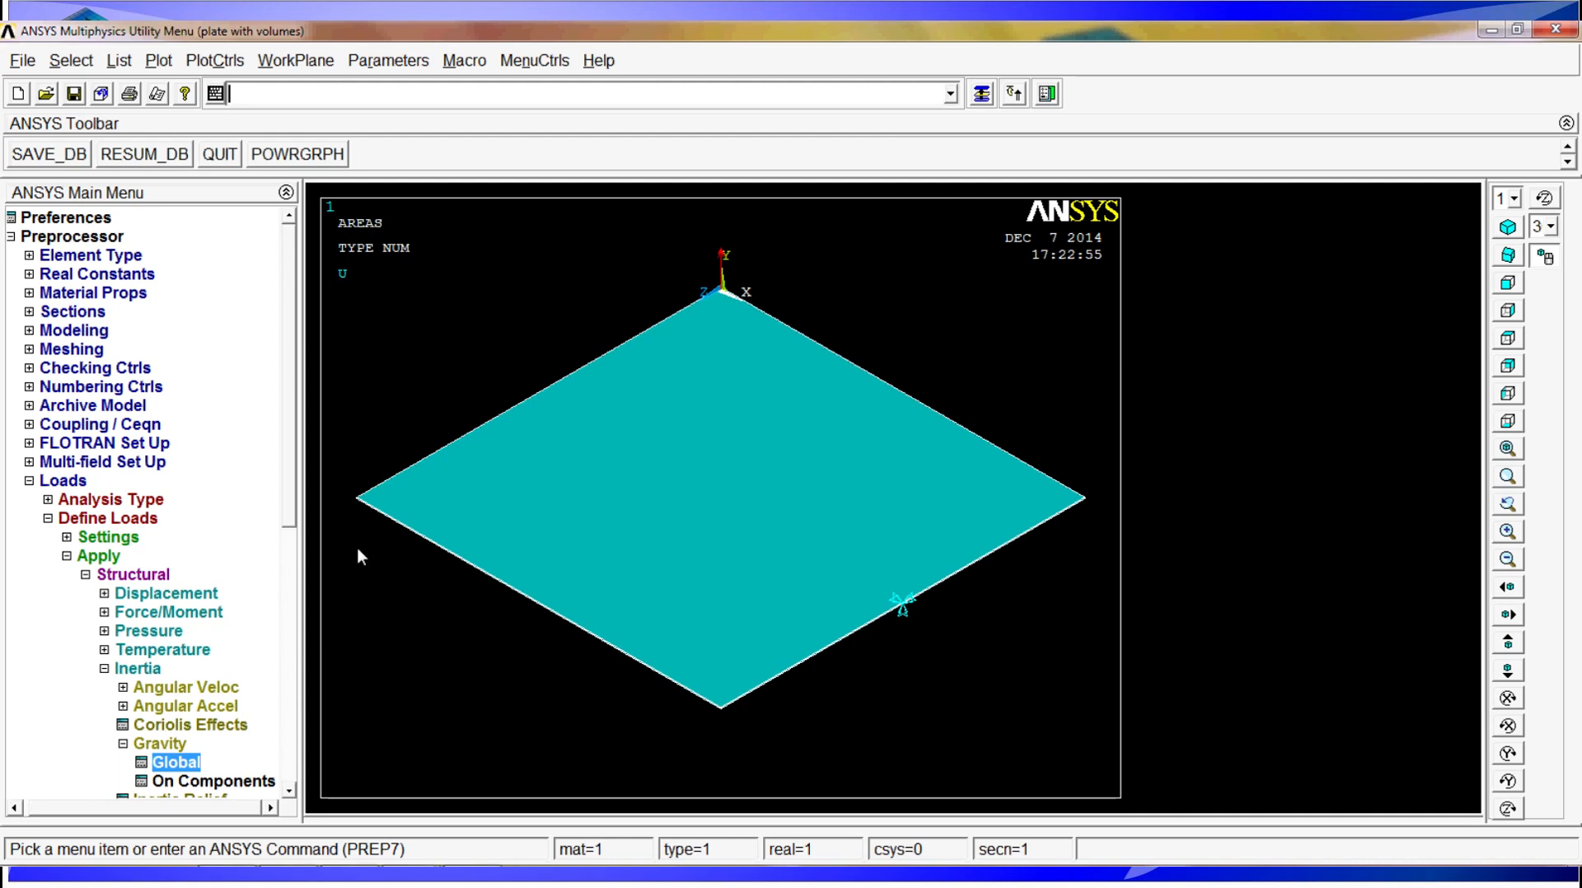
pyautogui.click(176, 762)
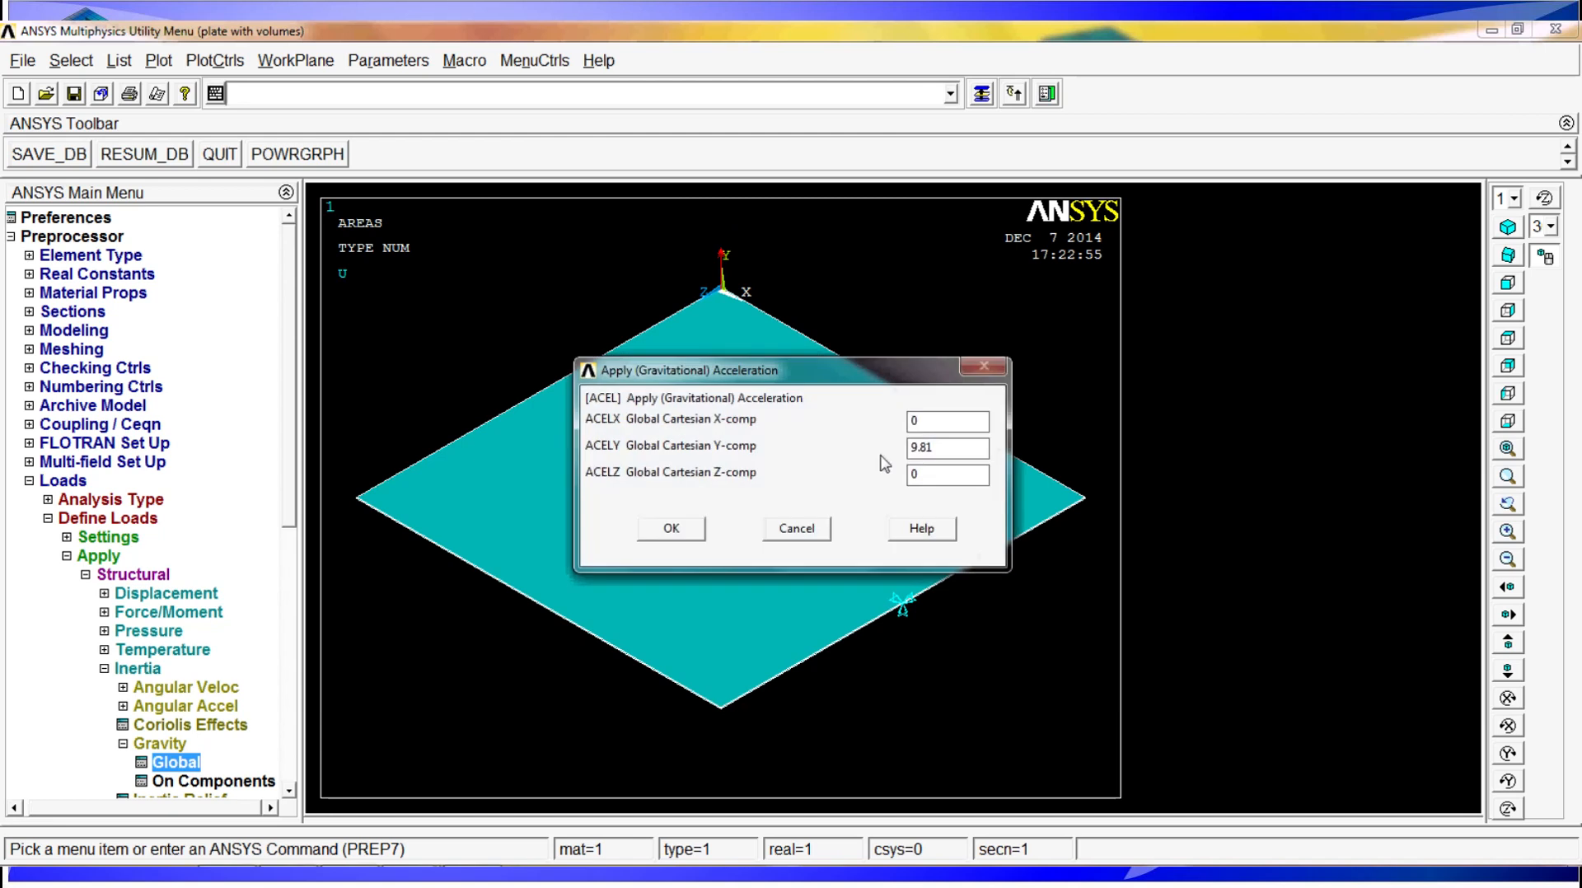
pyautogui.click(814, 536)
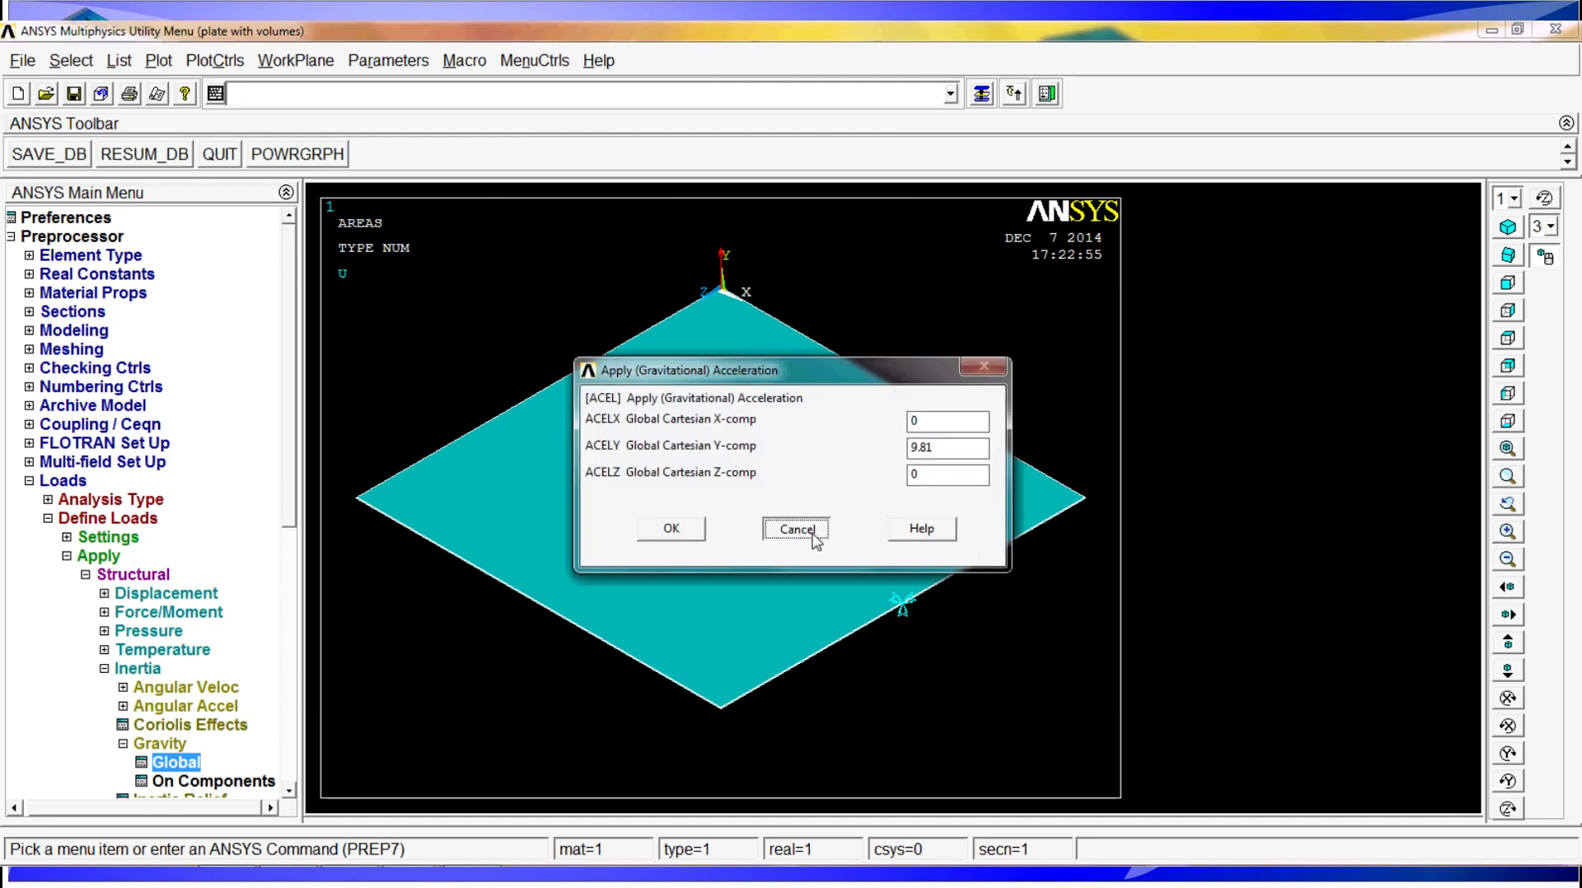
# Solve the current load step and close the completion note and the solution status listing
pyautogui.click(79, 560)
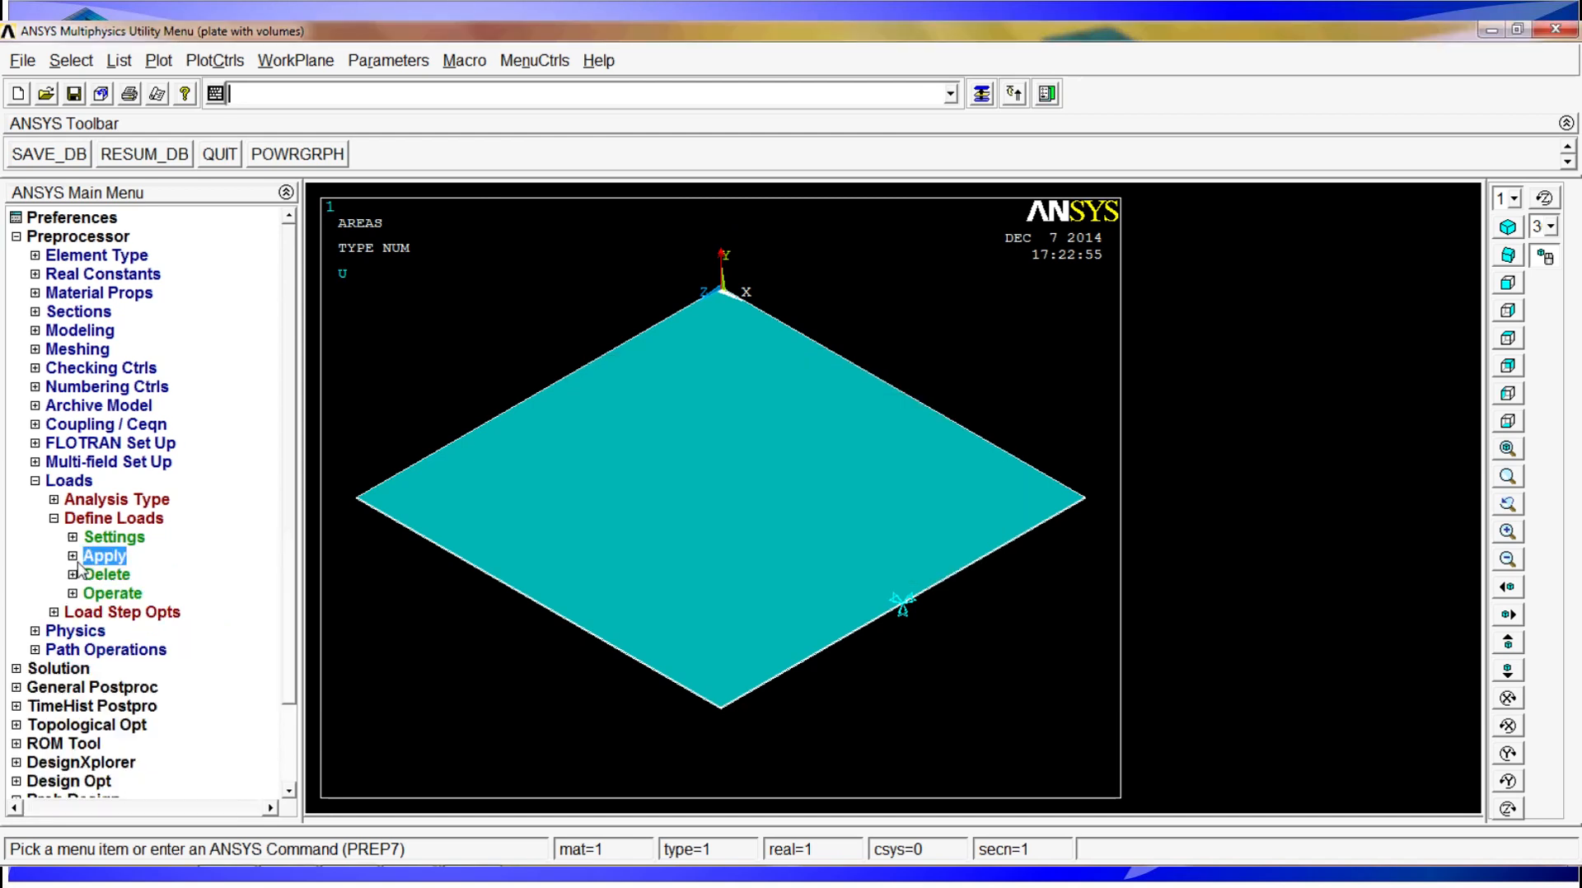
pyautogui.click(87, 520)
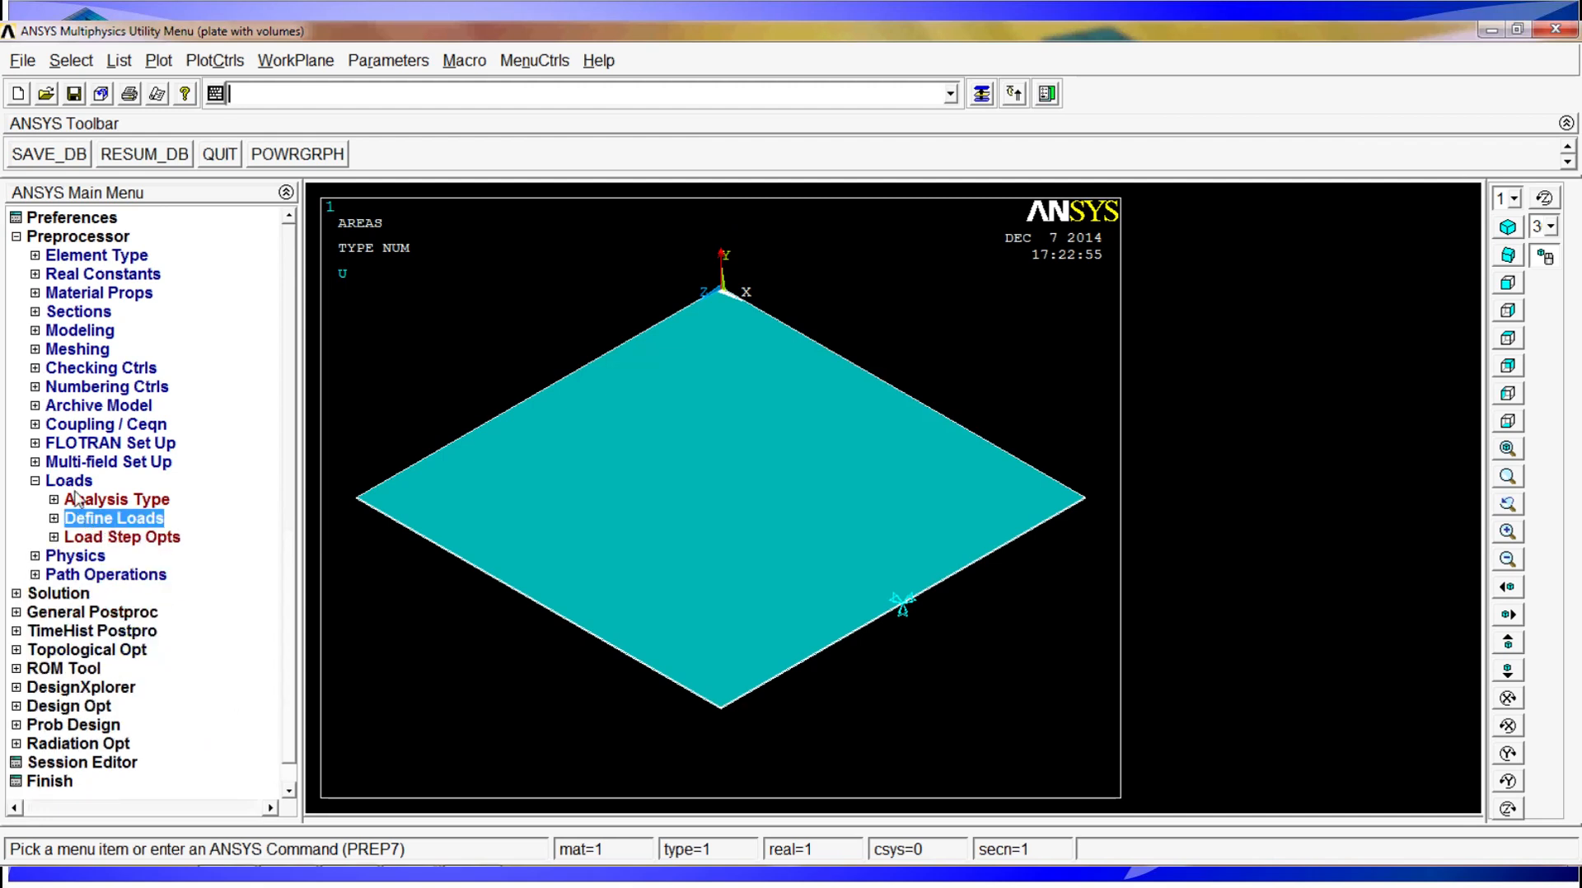
pyautogui.click(72, 484)
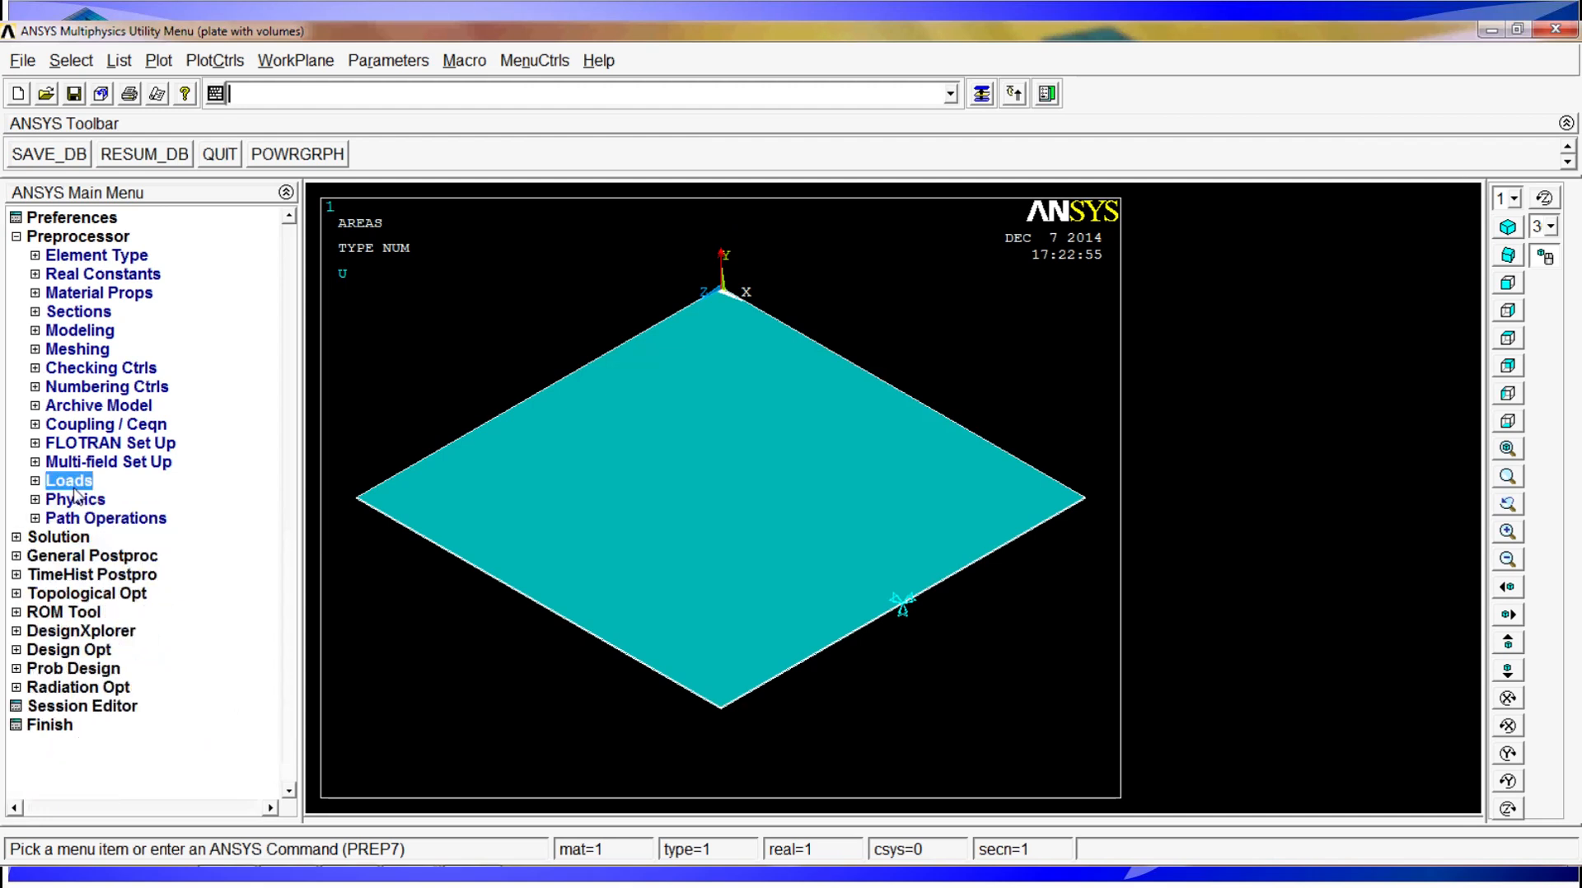
pyautogui.click(70, 539)
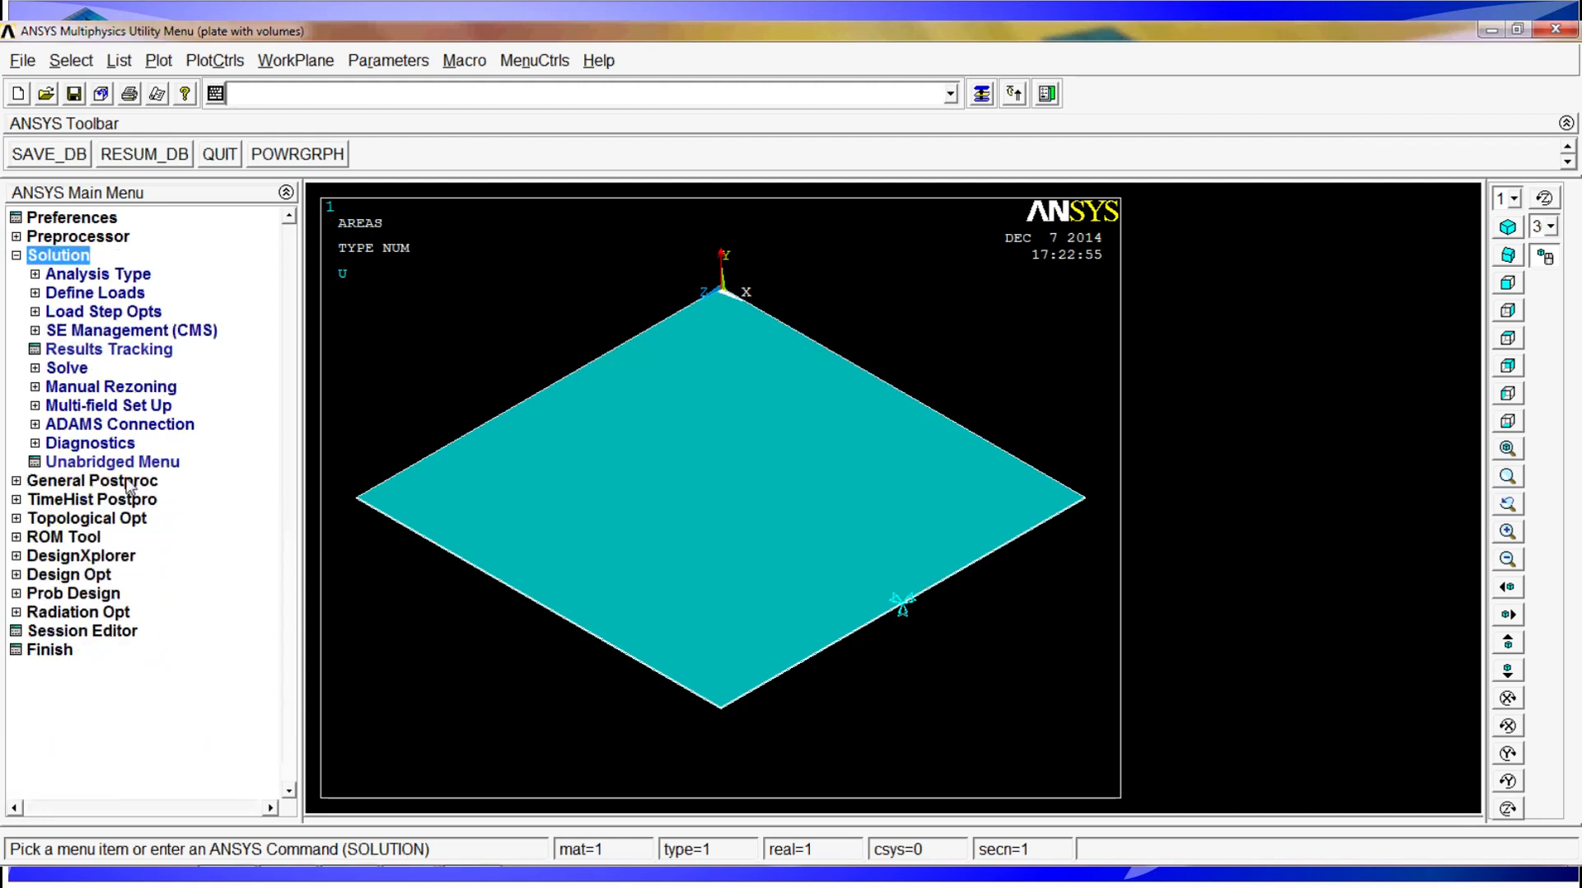
pyautogui.click(58, 369)
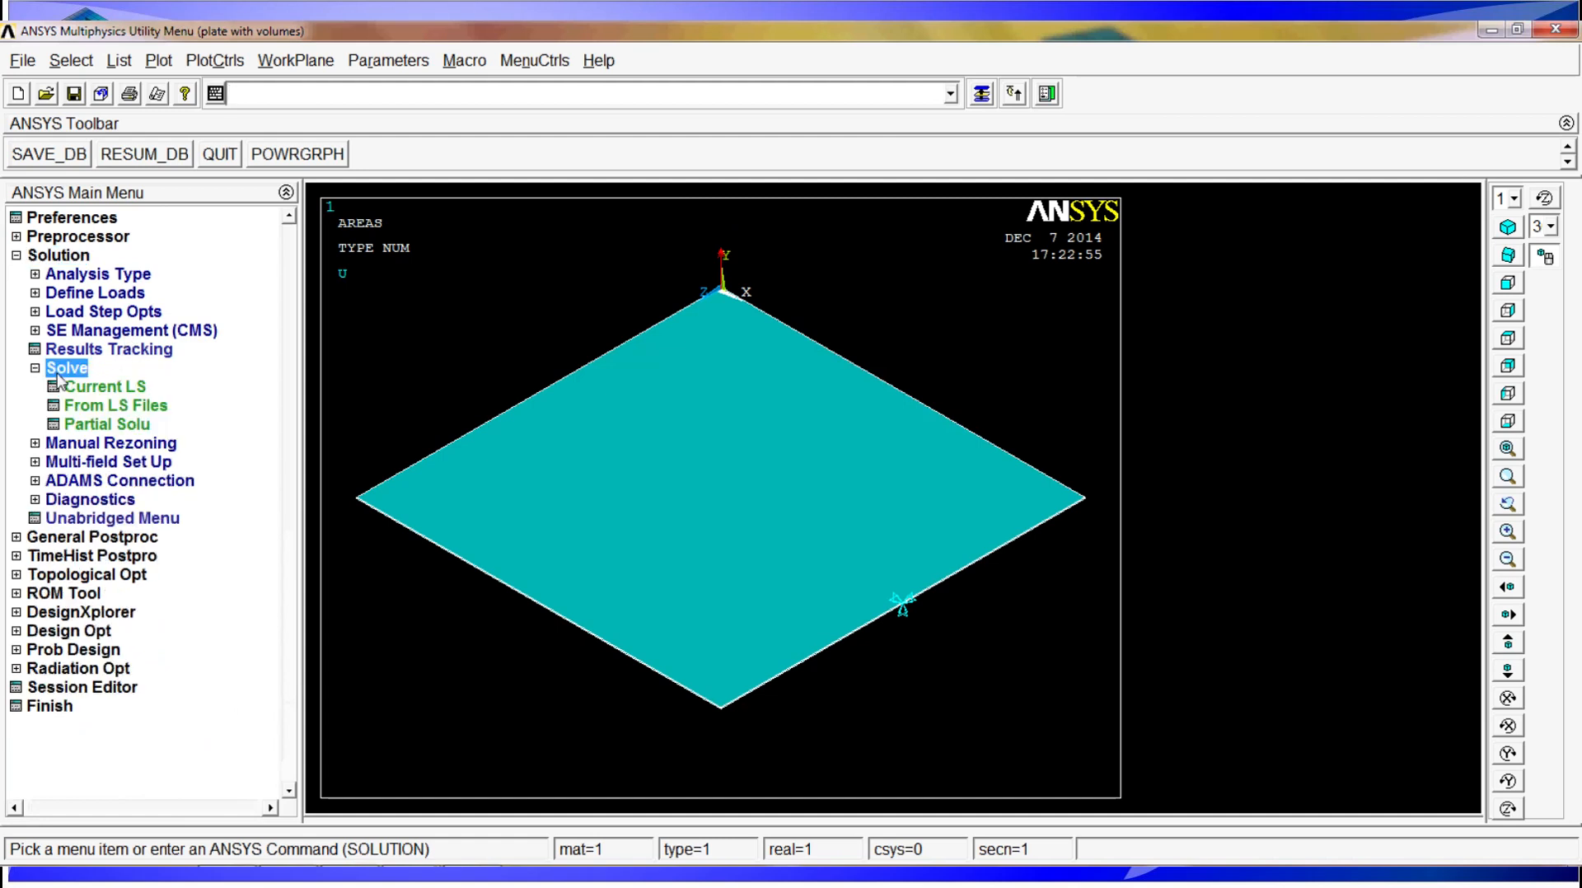
pyautogui.click(122, 387)
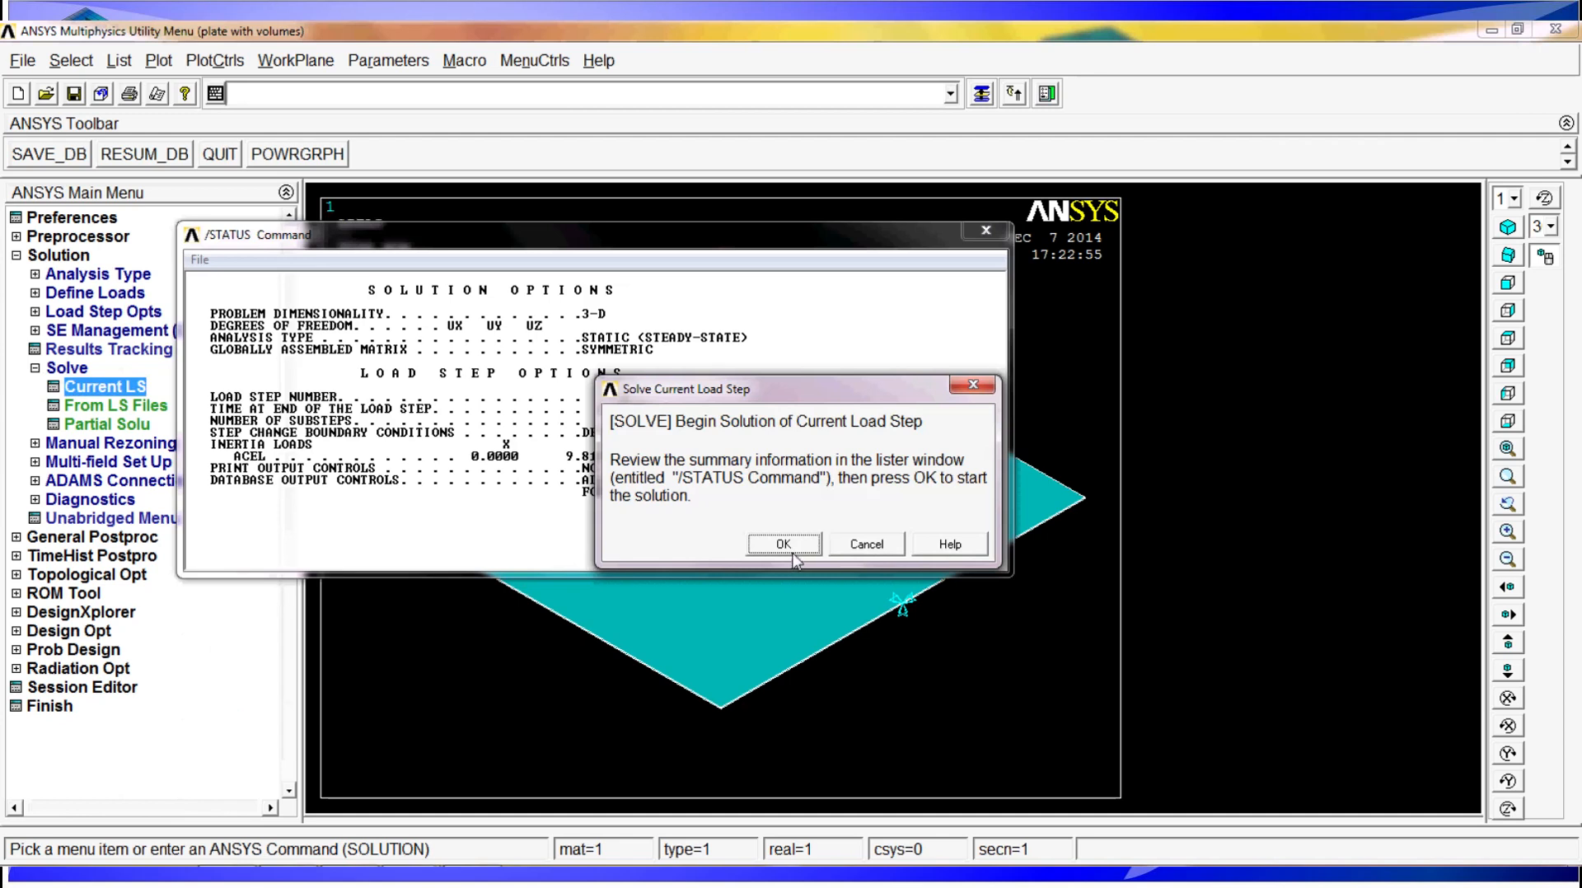
pyautogui.click(787, 545)
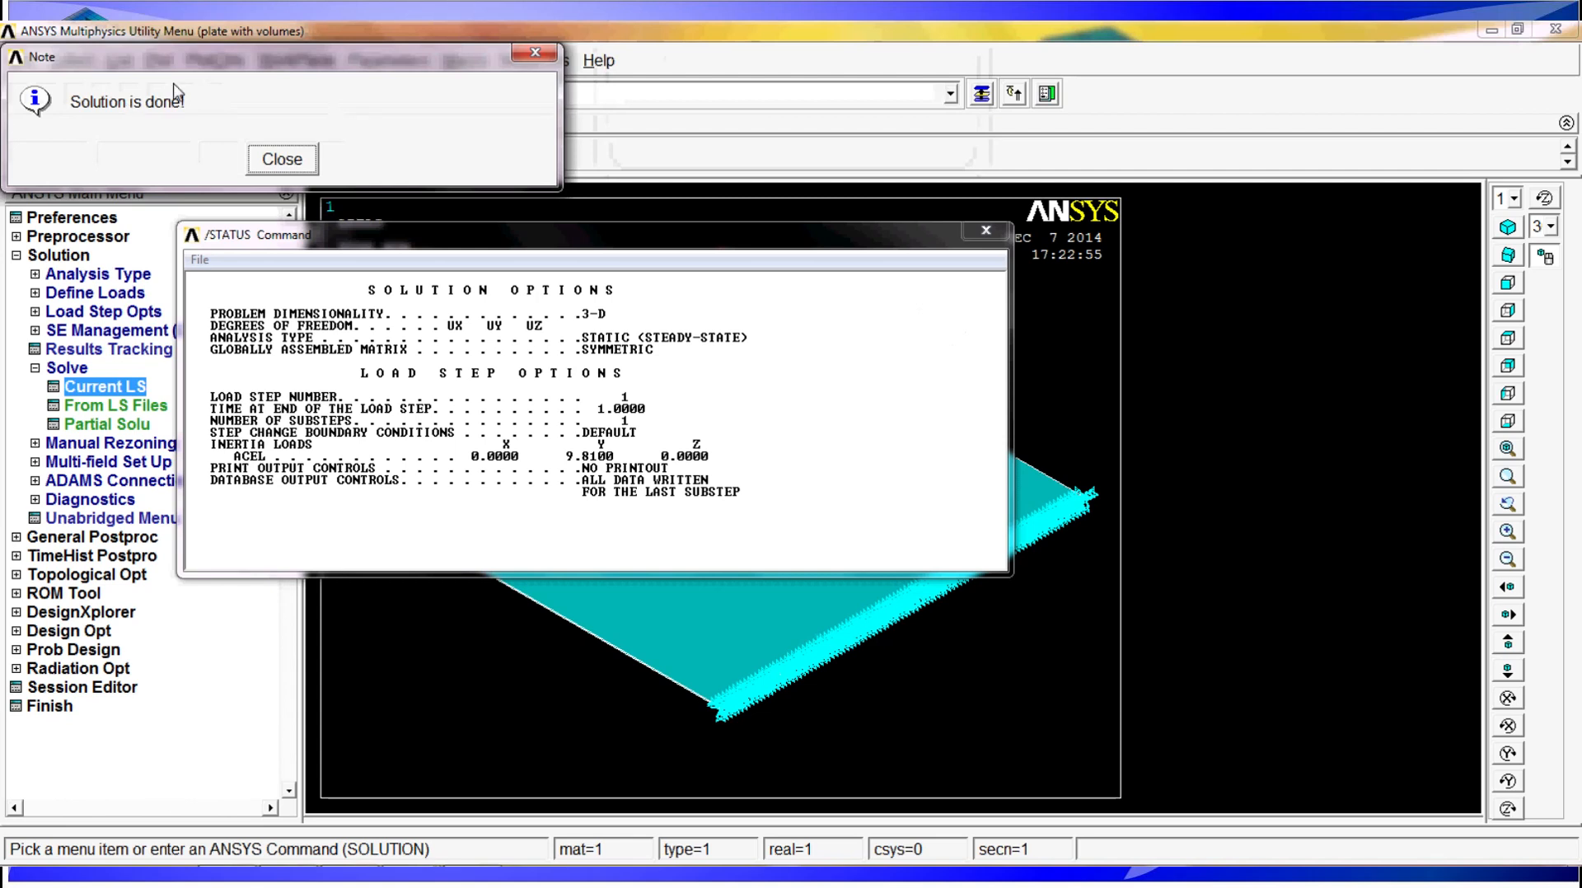
pyautogui.click(282, 159)
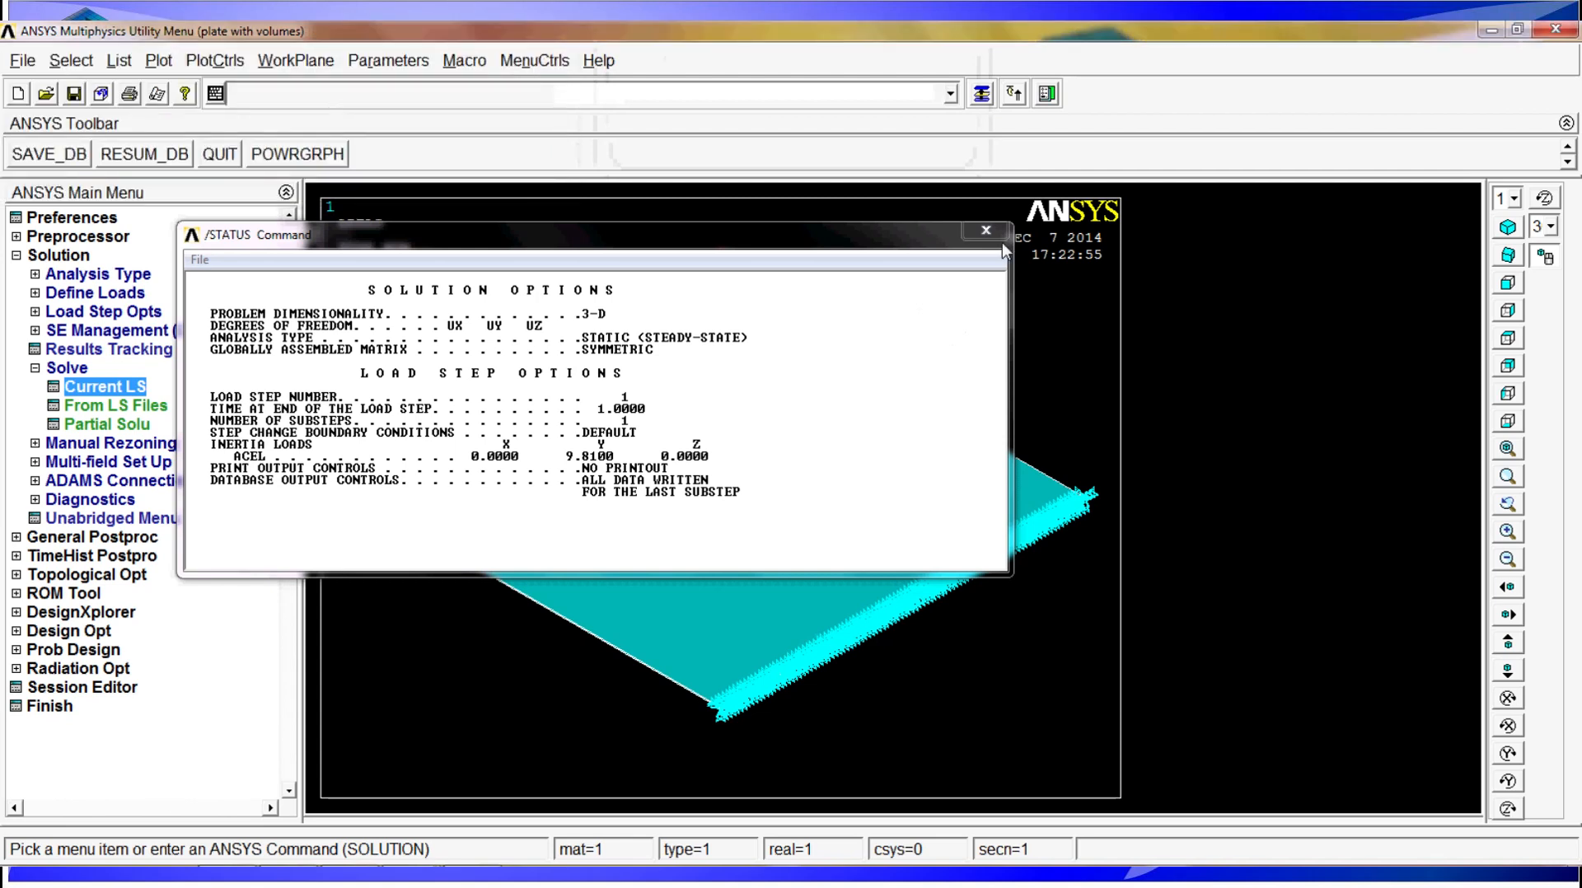
pyautogui.click(987, 231)
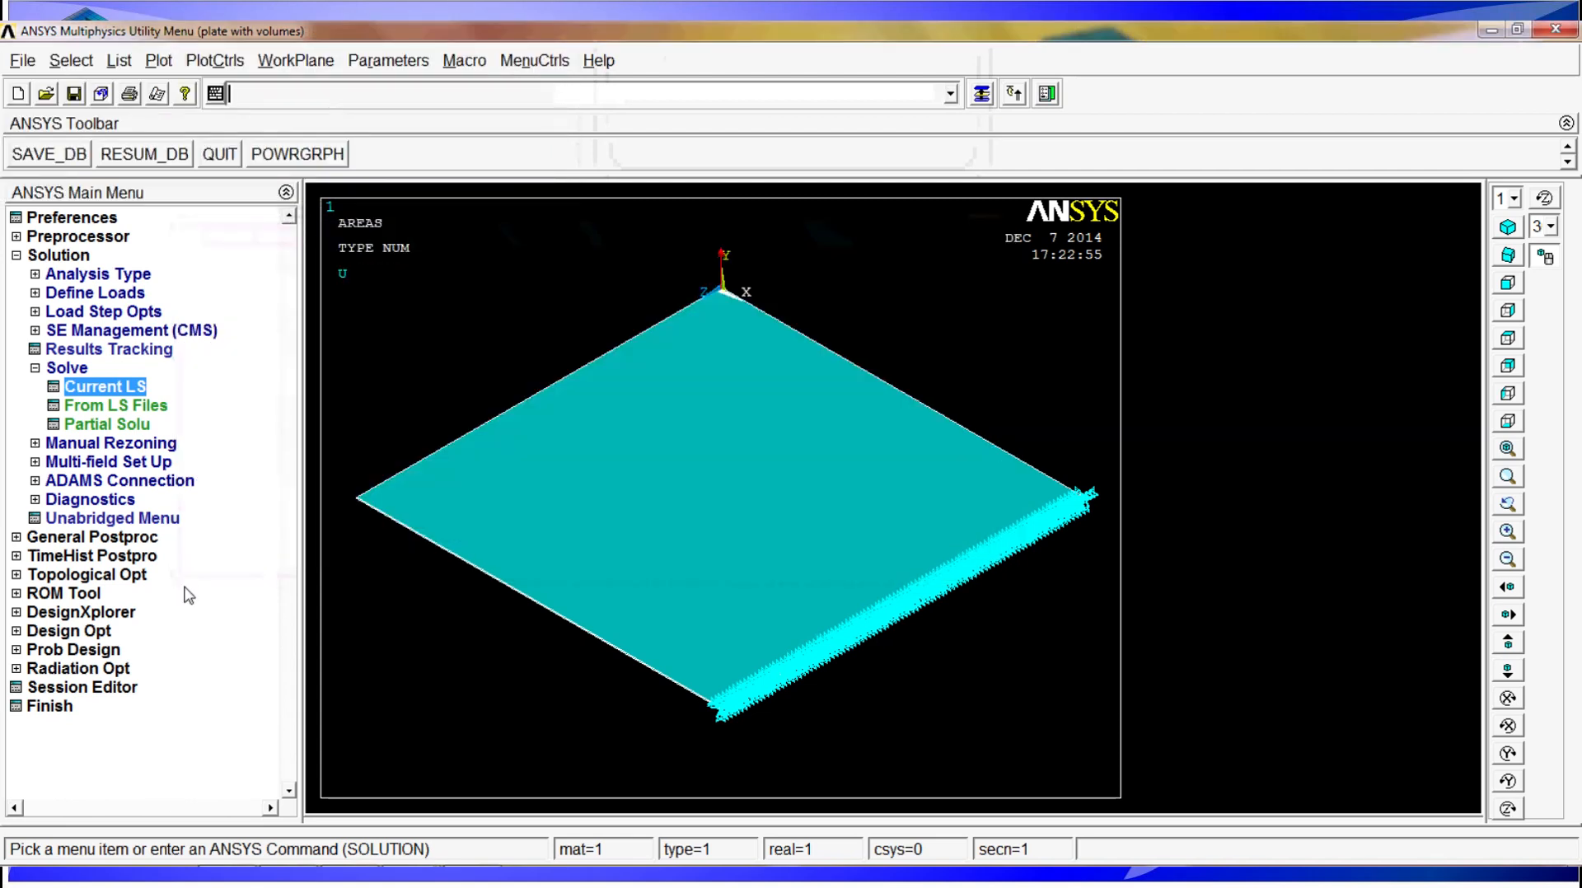
# Read the last set of results into the general postprocessor
pyautogui.click(130, 537)
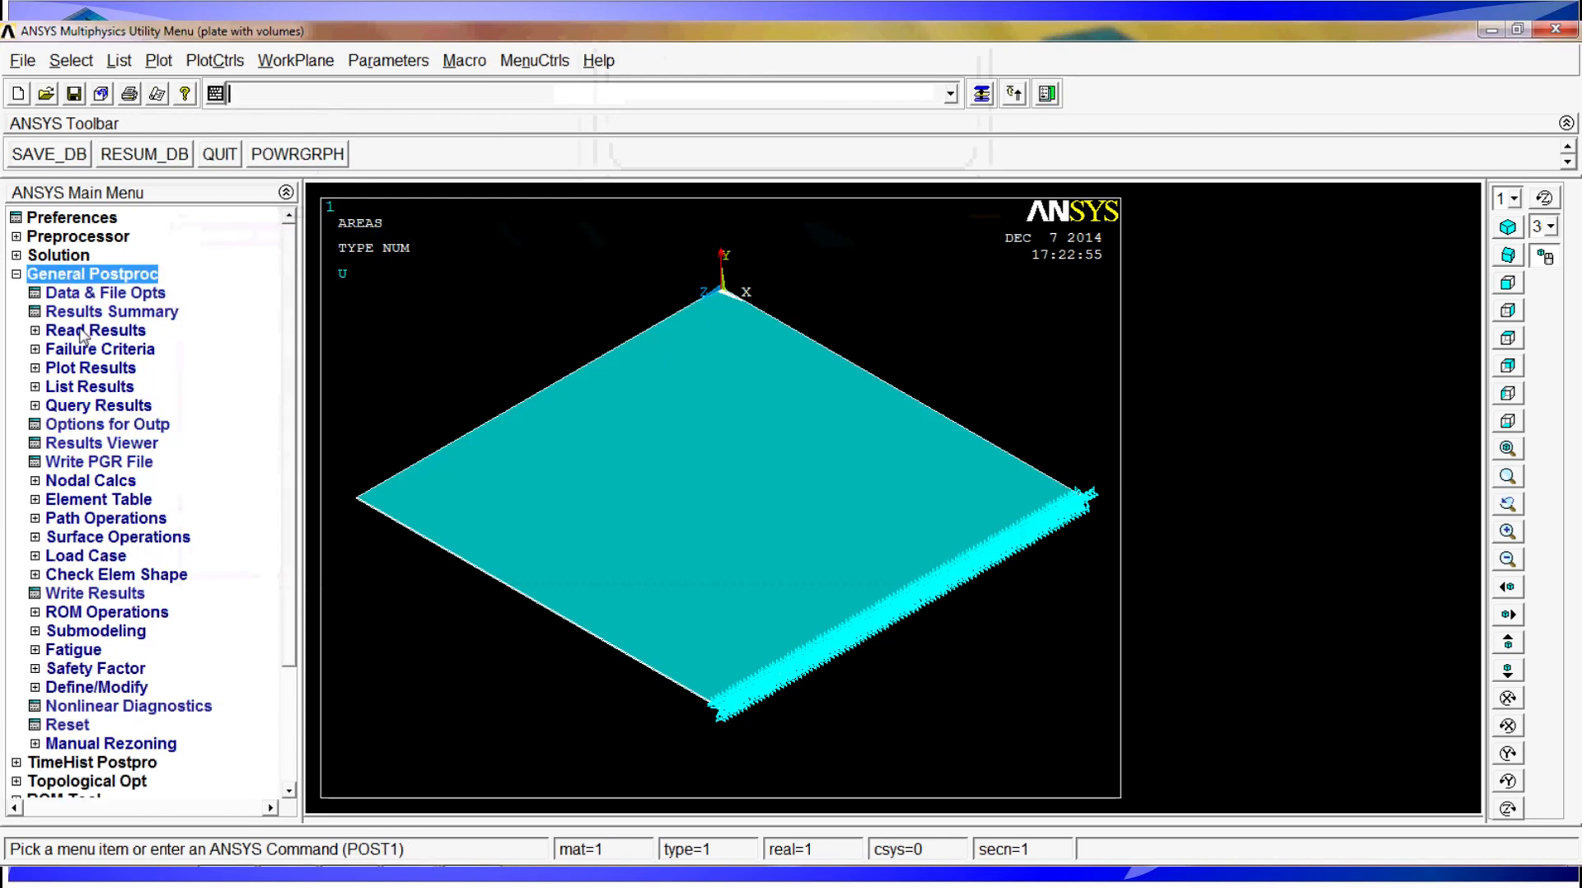
pyautogui.click(83, 331)
pyautogui.click(93, 406)
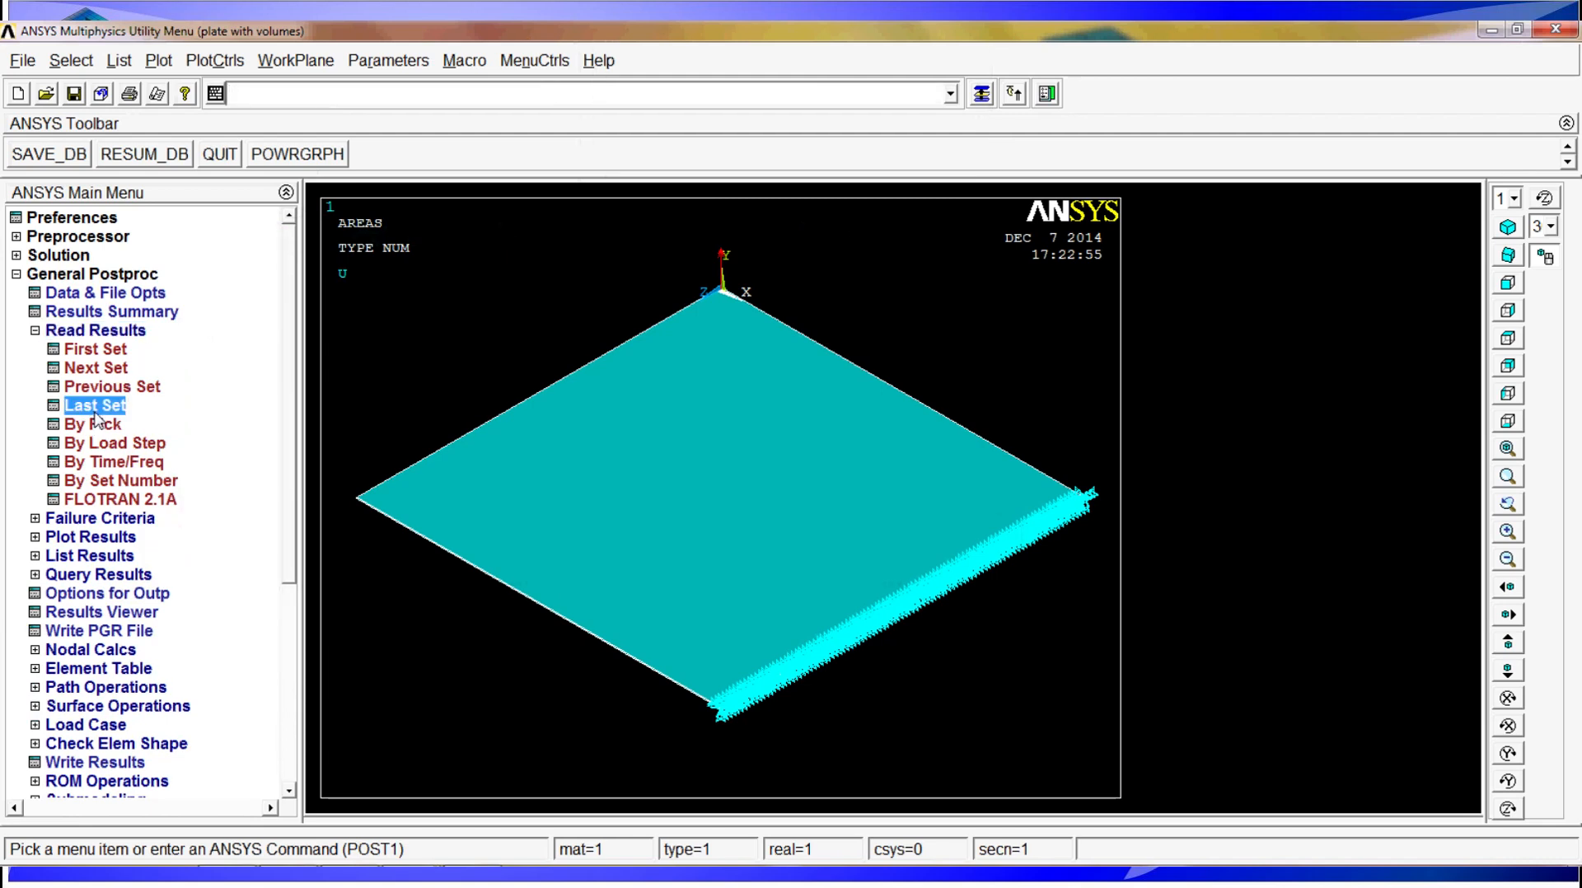
pyautogui.click(116, 334)
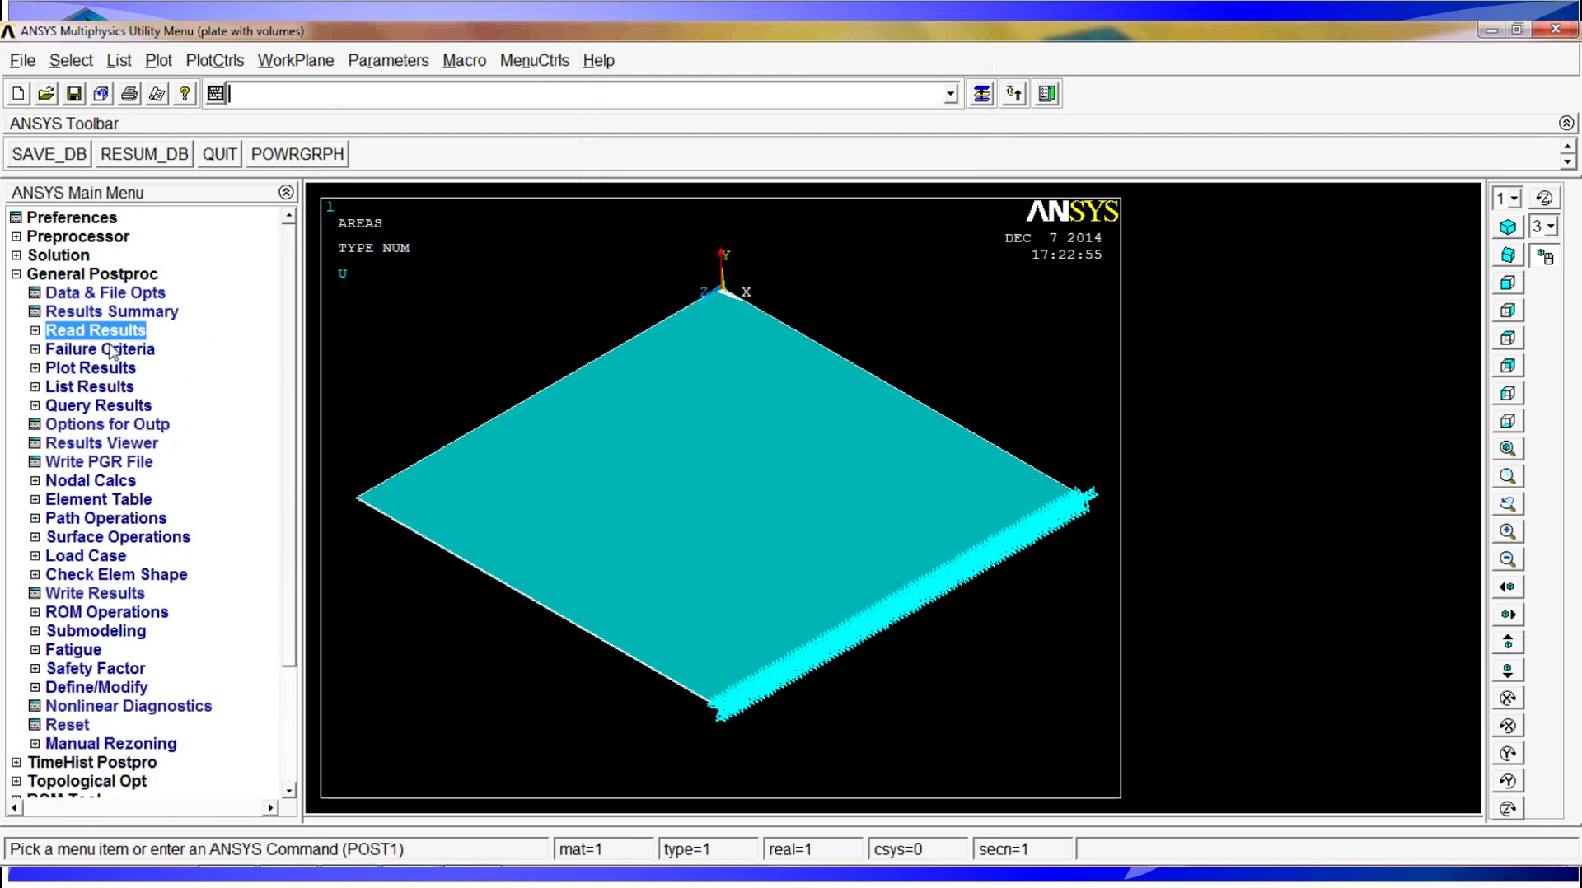
# Plot the nodal displacement vector sum as a contour on the deformed shape only with the auto-calculated scale factor
pyautogui.click(95, 369)
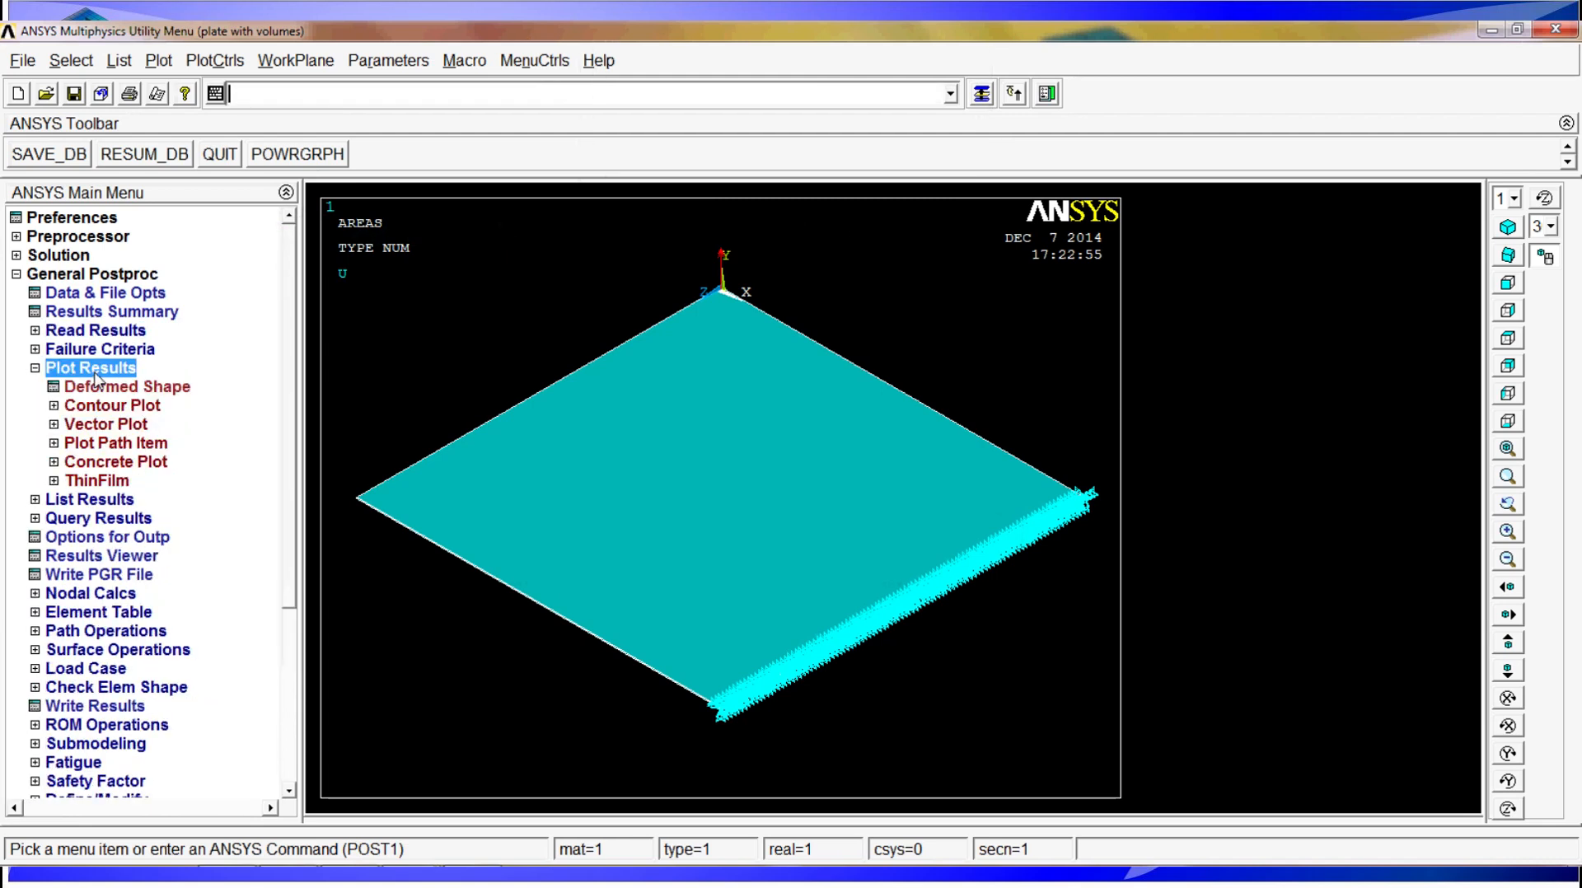
pyautogui.click(133, 408)
pyautogui.click(124, 425)
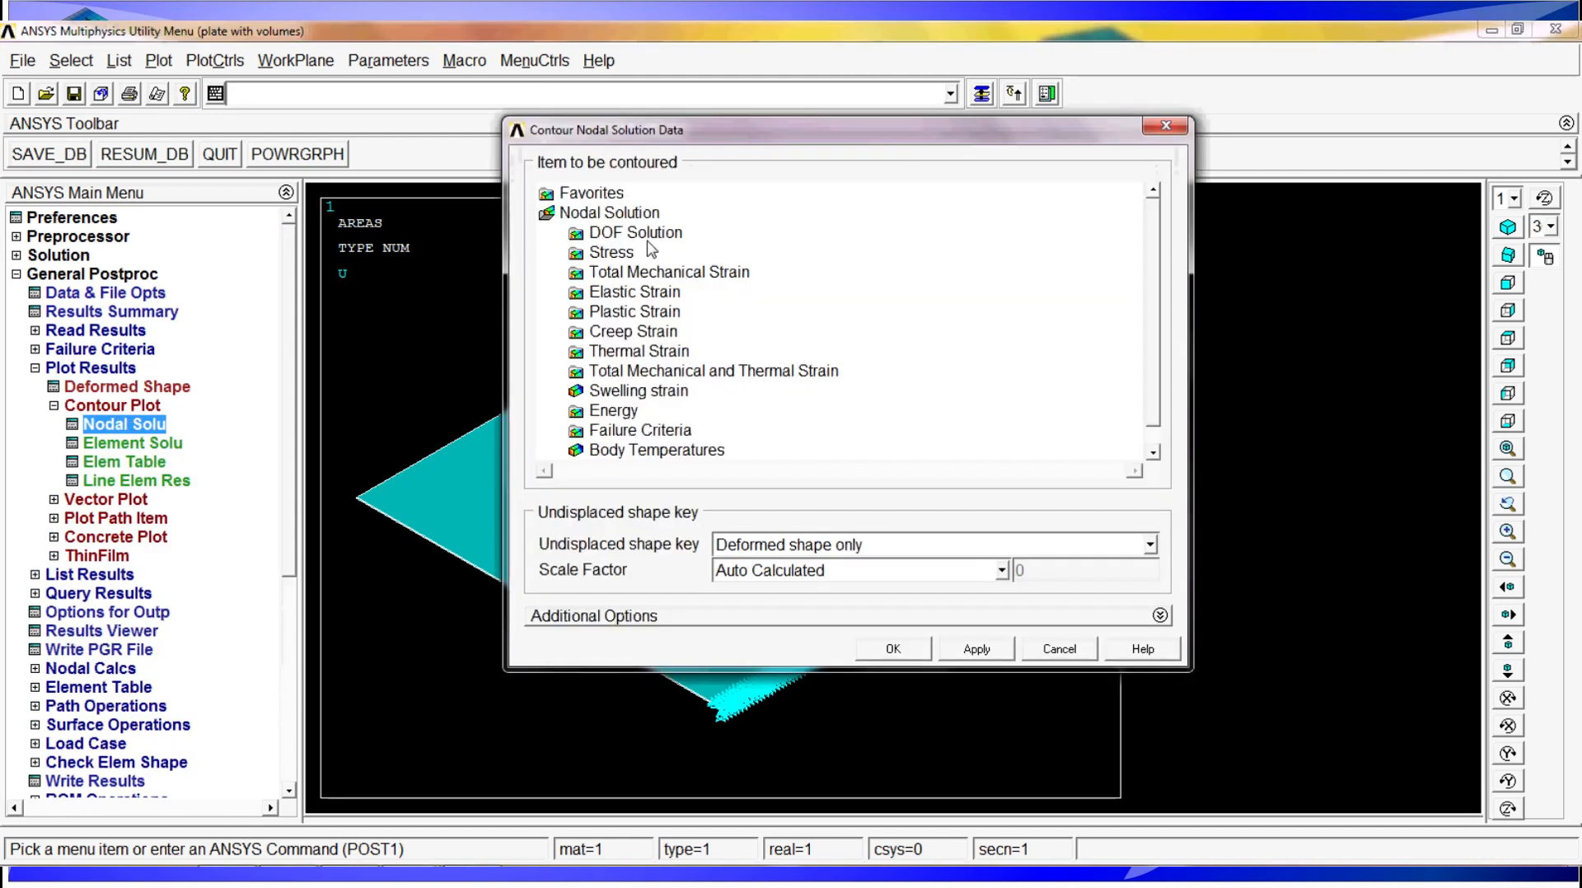
pyautogui.click(670, 234)
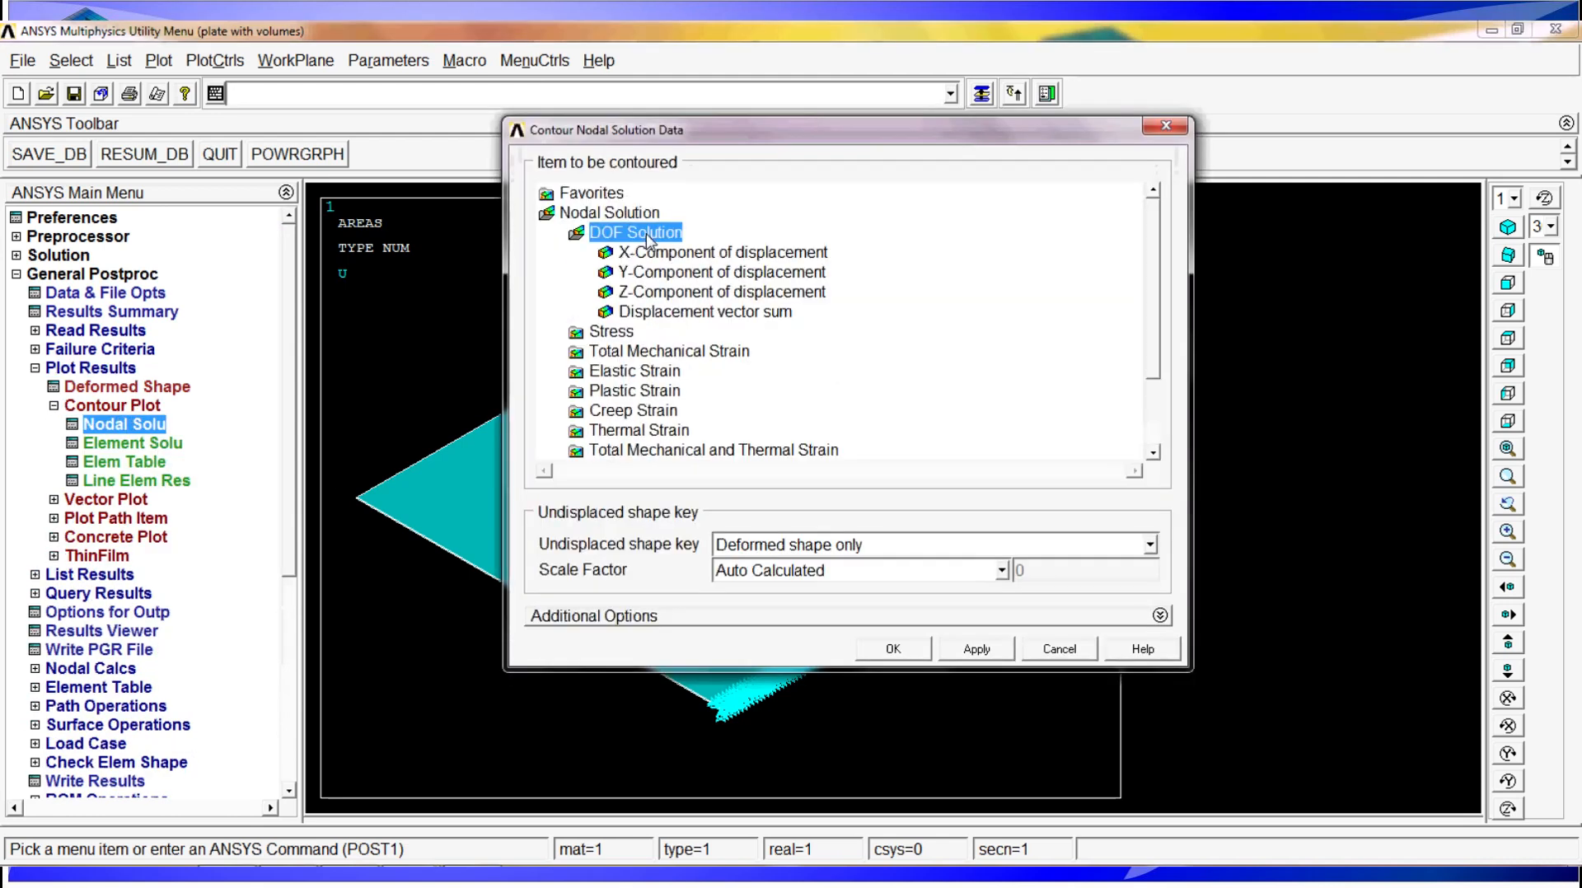
pyautogui.click(711, 313)
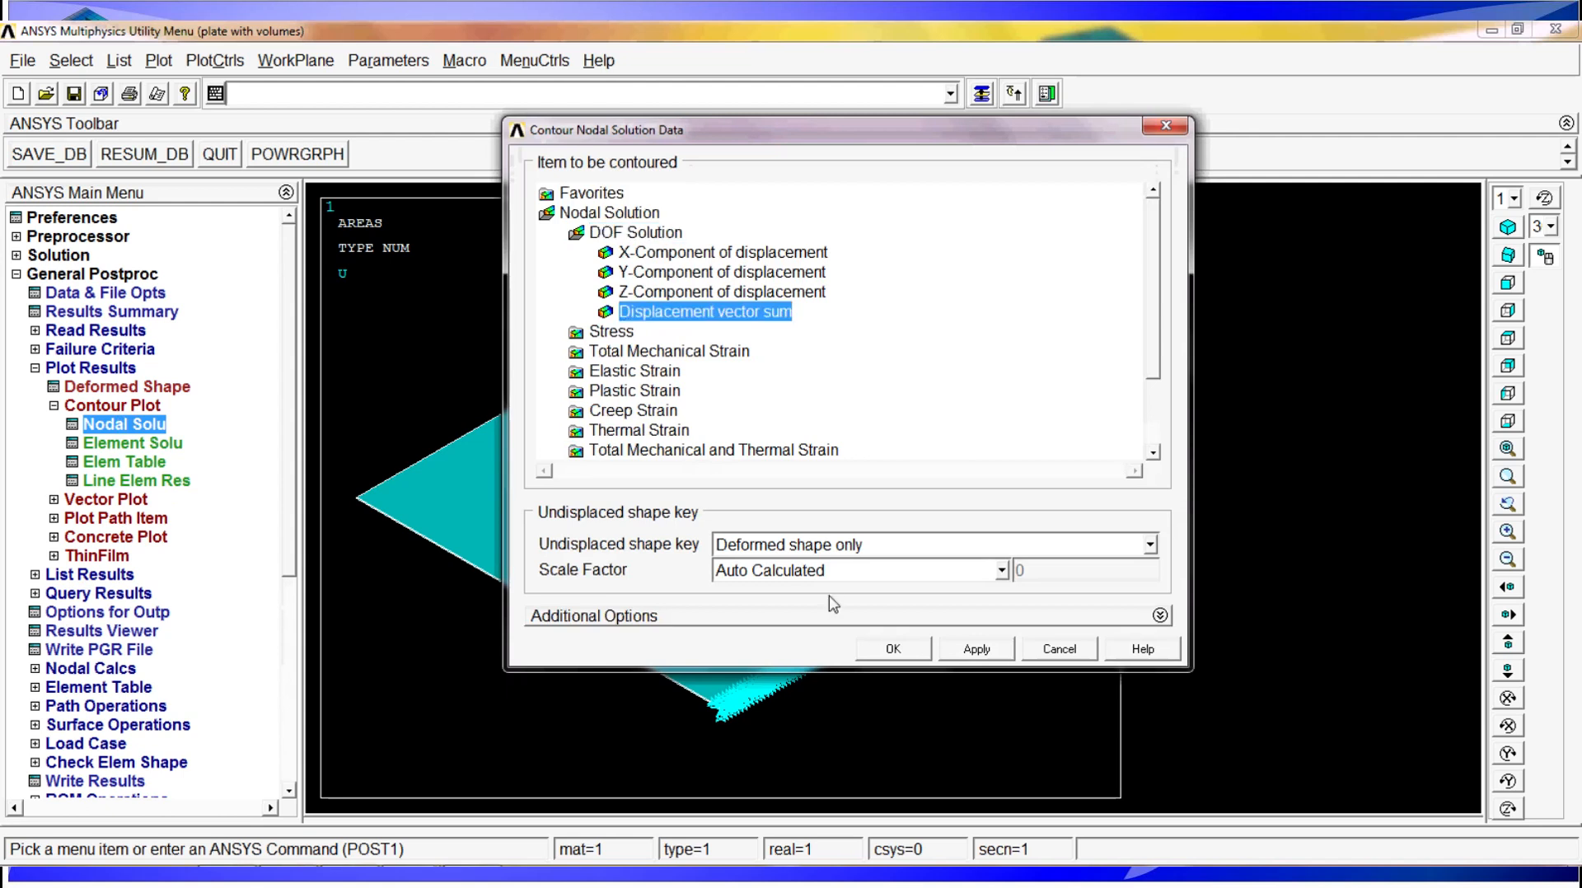
pyautogui.click(895, 650)
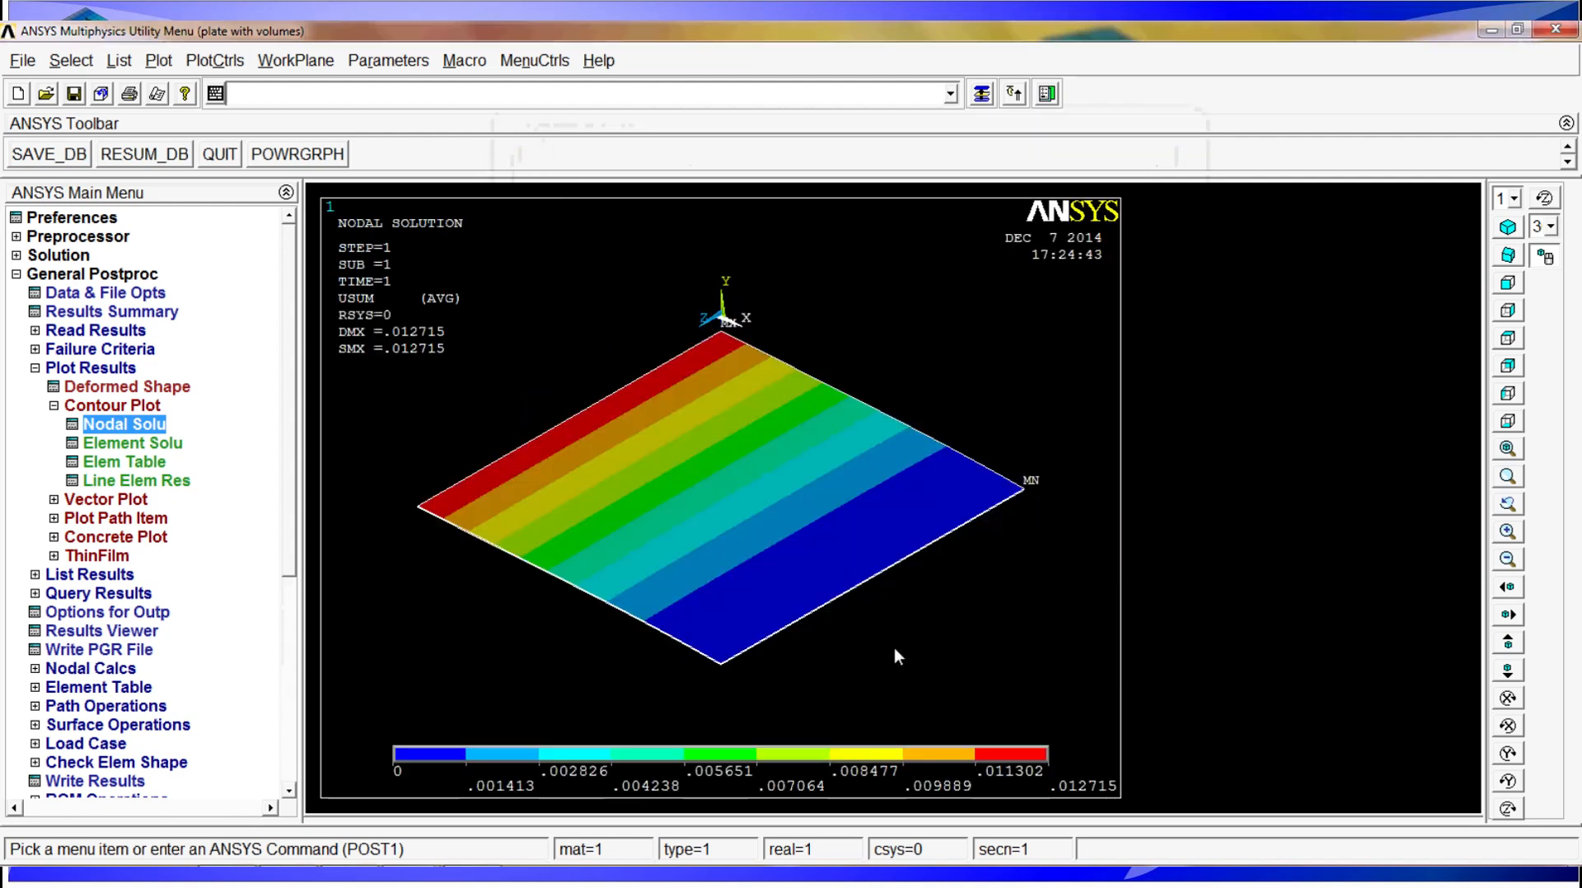
pyautogui.click(1546, 258)
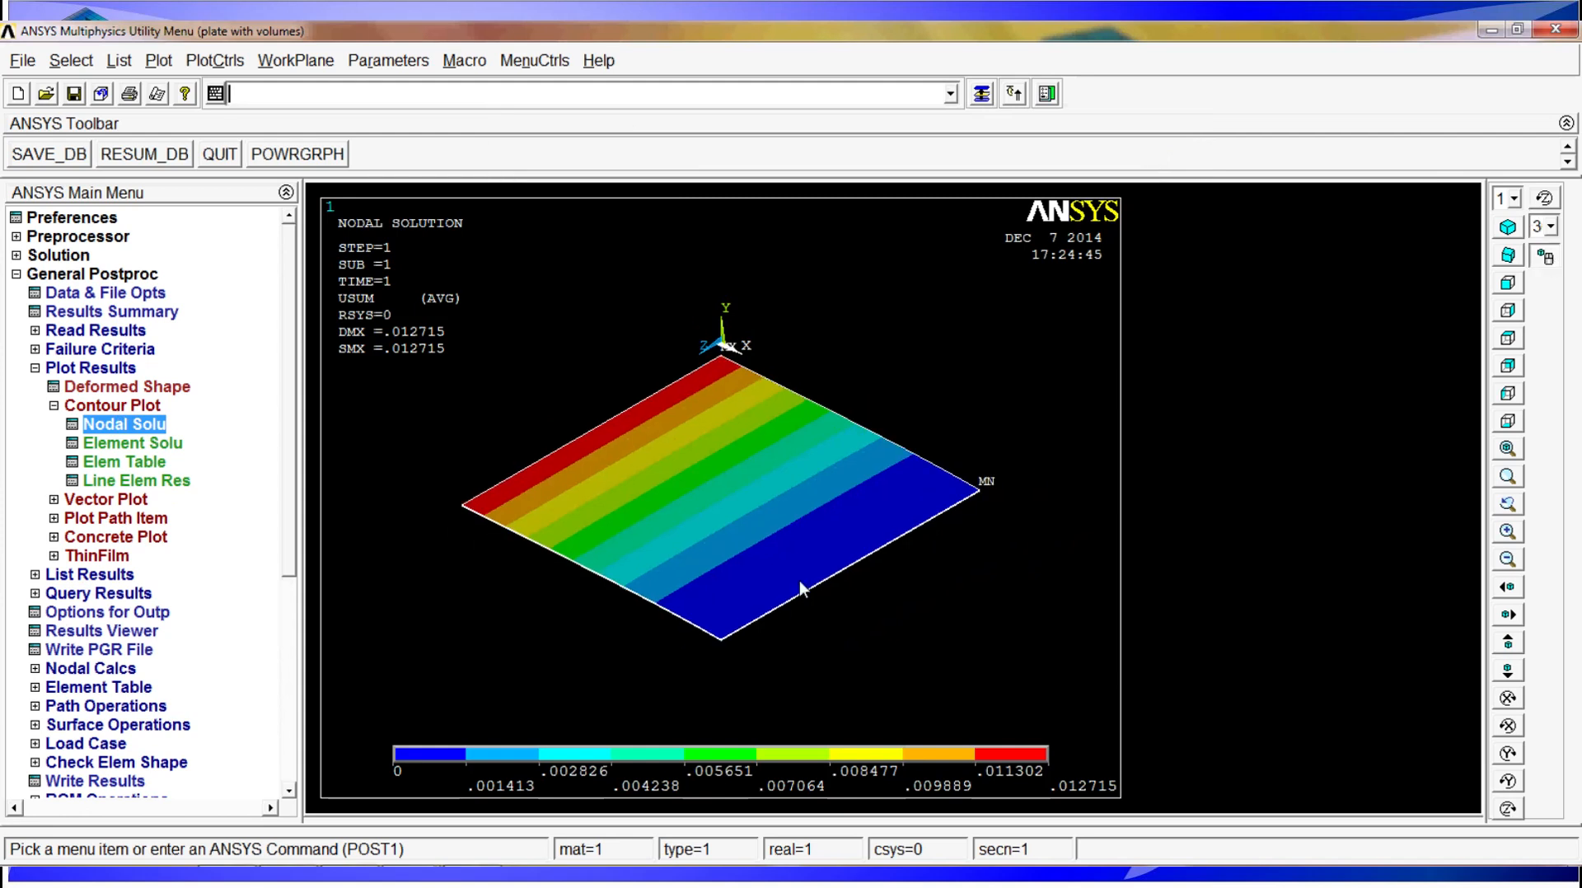
pyautogui.moveTo(800, 587); pyautogui.dragTo(493, 633, button='right')
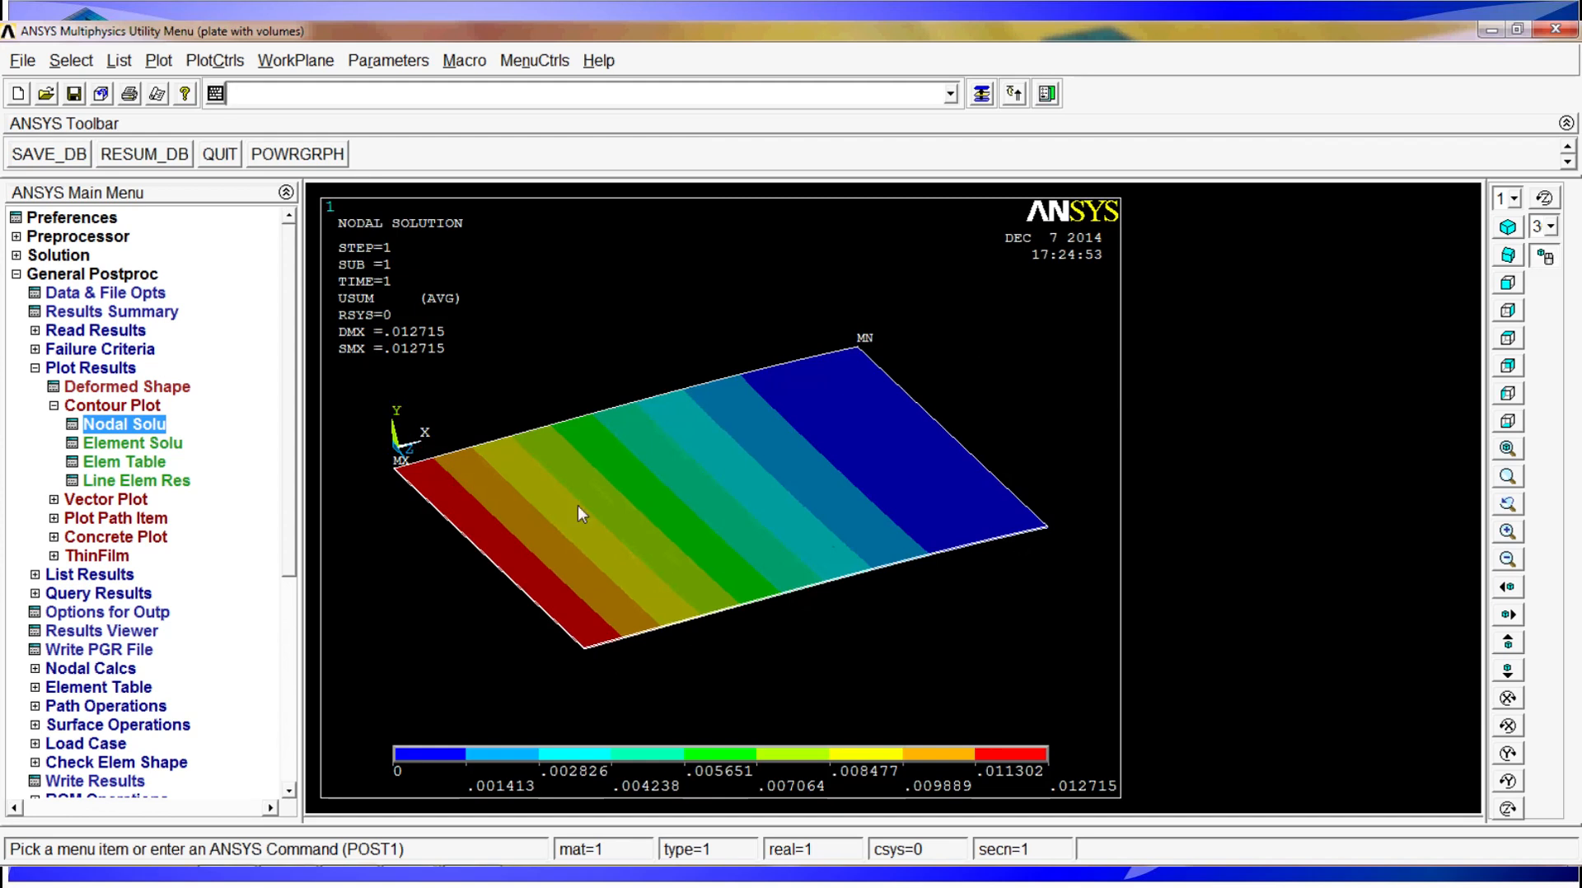
# Reopen the nodal contour settings for the displacement vector sum and choose Deformed shape with undeformed model
pyautogui.click(144, 427)
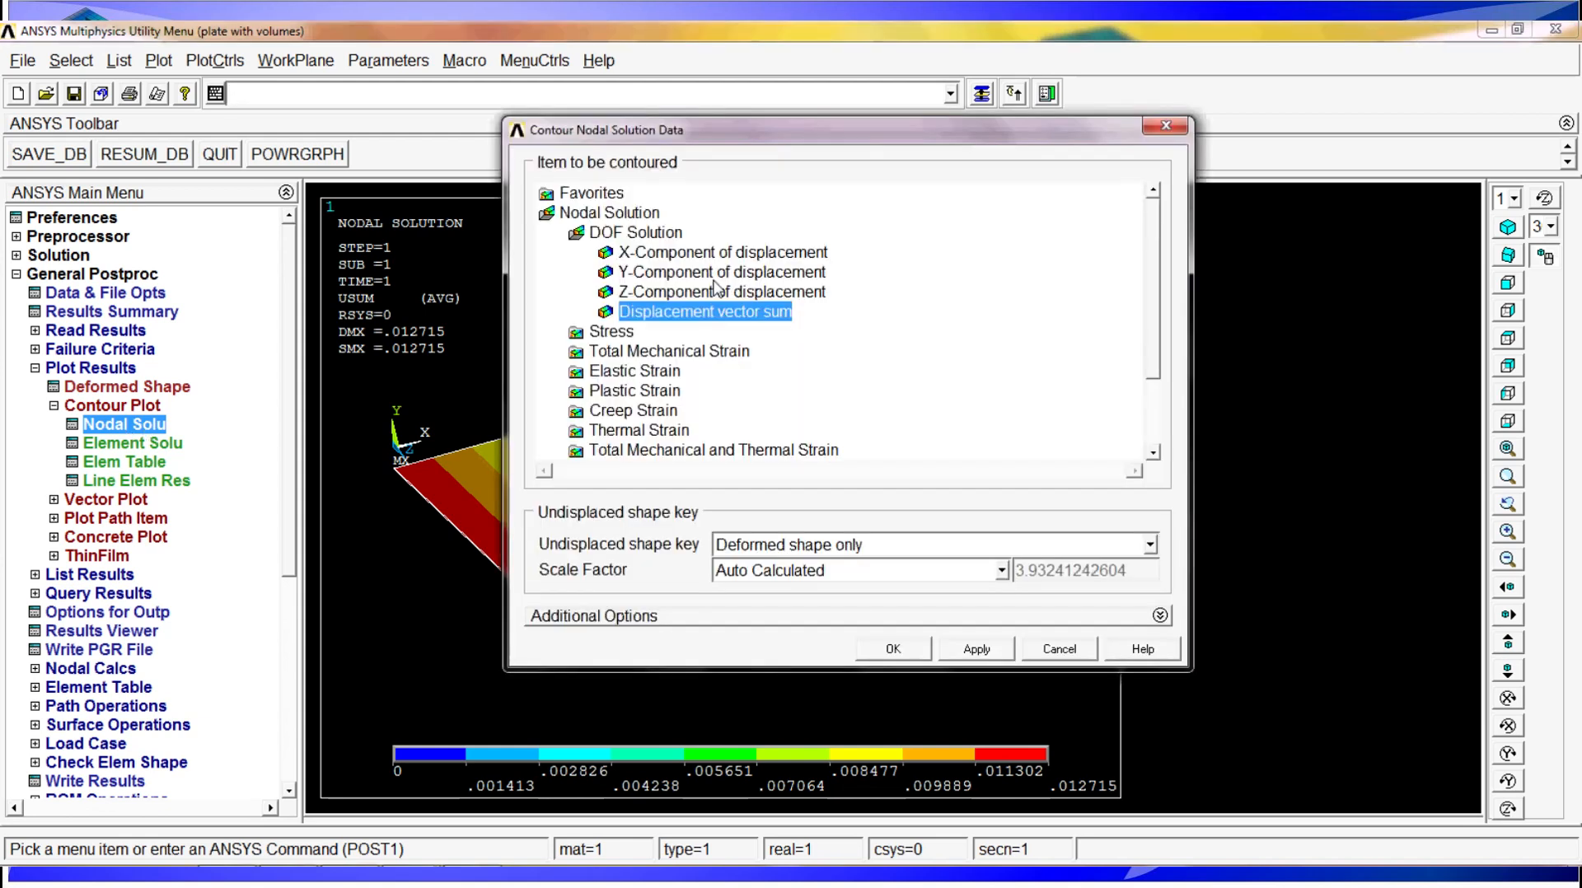
pyautogui.click(865, 545)
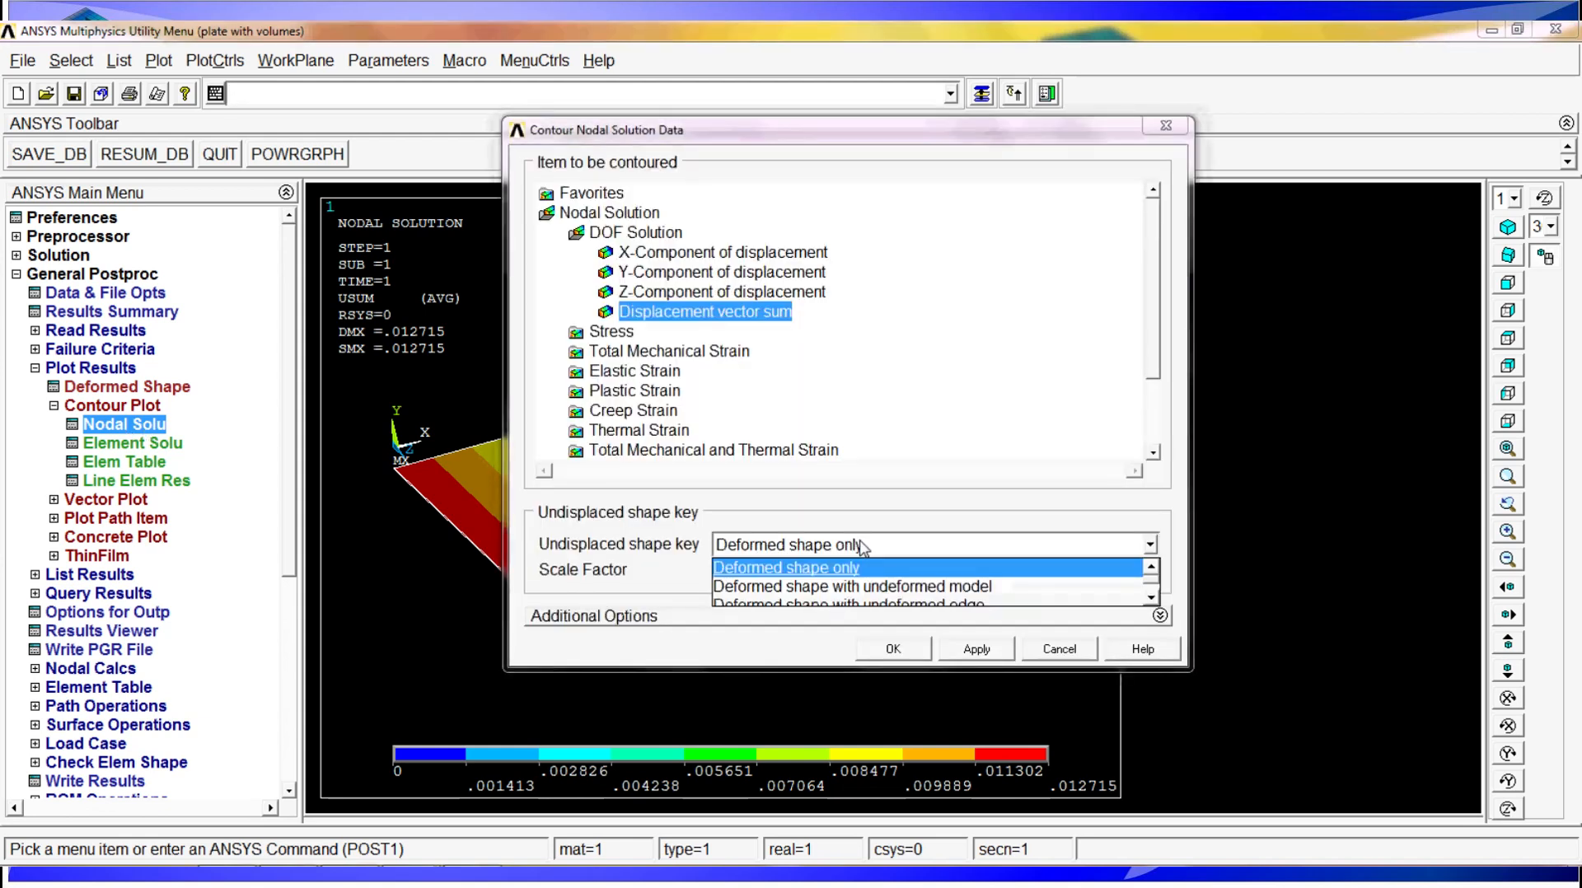
pyautogui.click(787, 572)
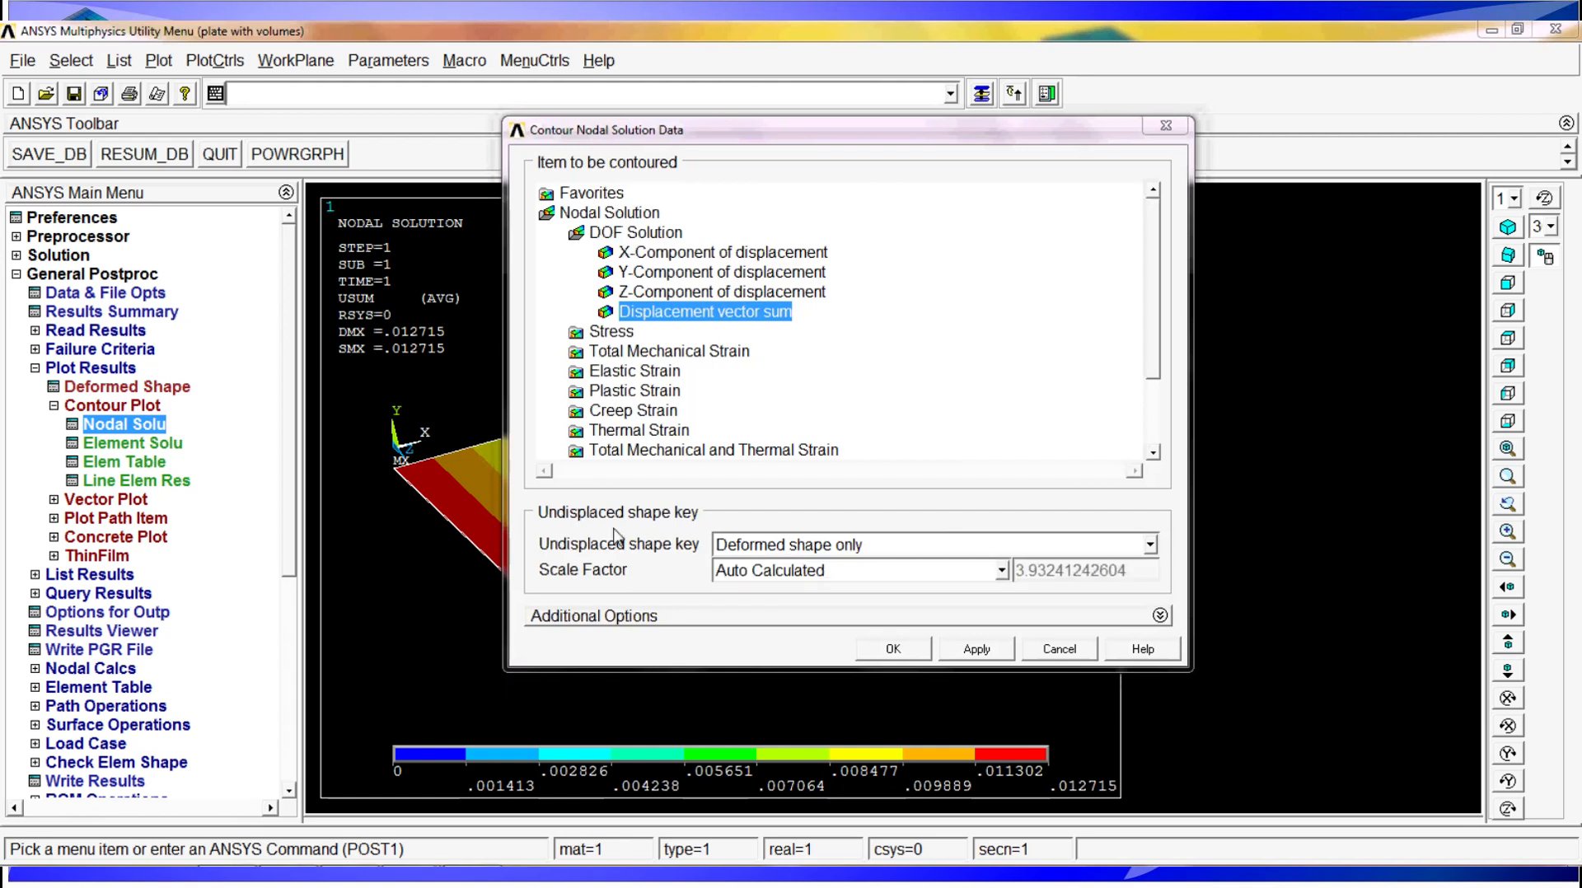
pyautogui.click(869, 545)
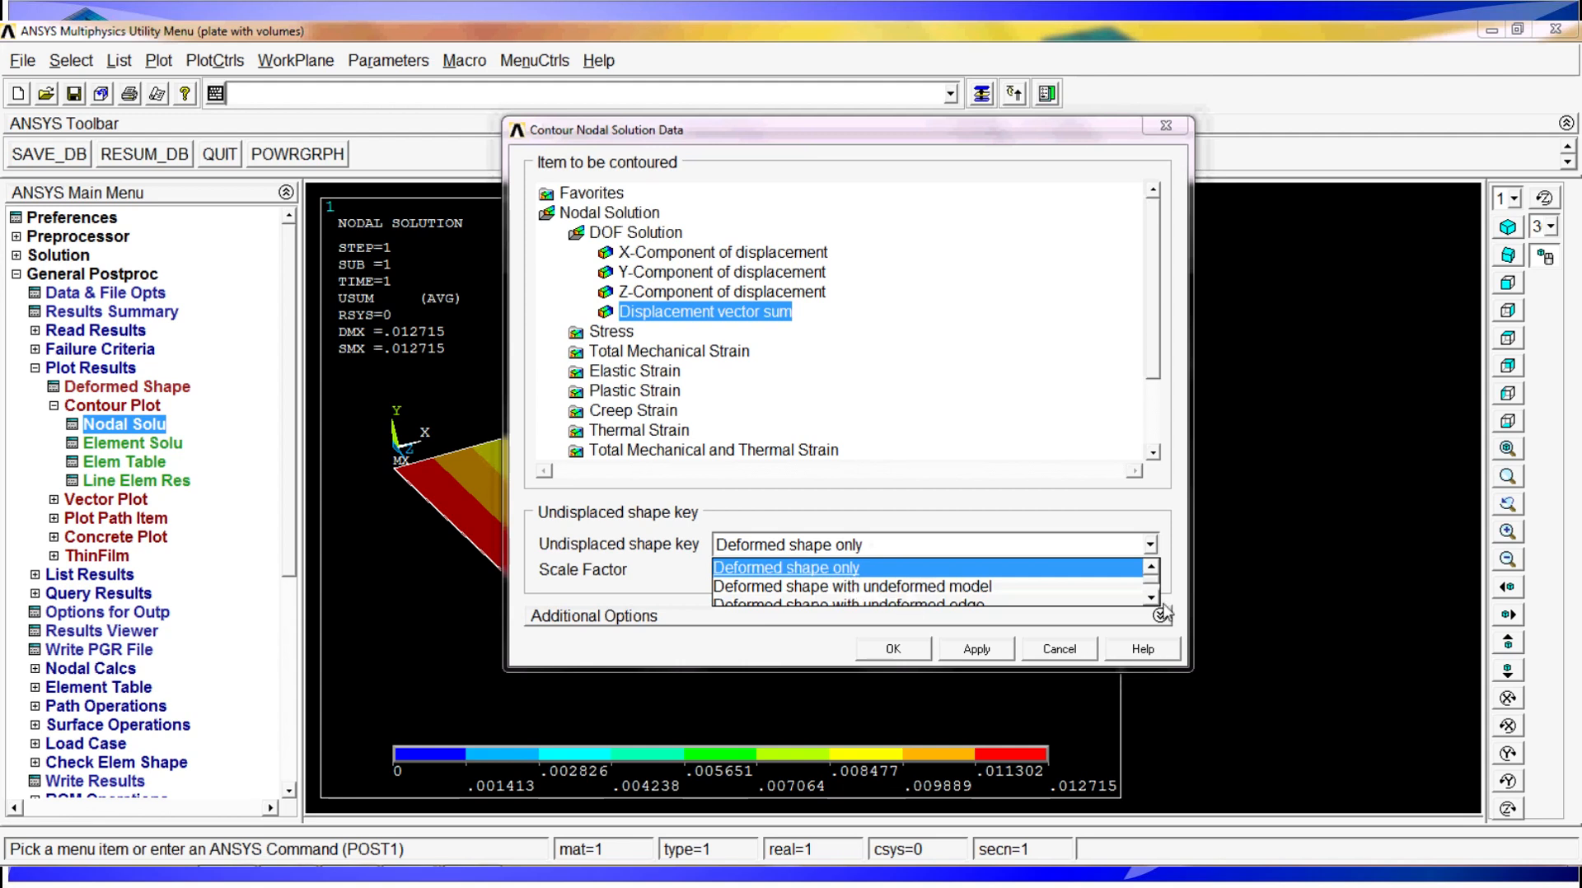
pyautogui.click(982, 586)
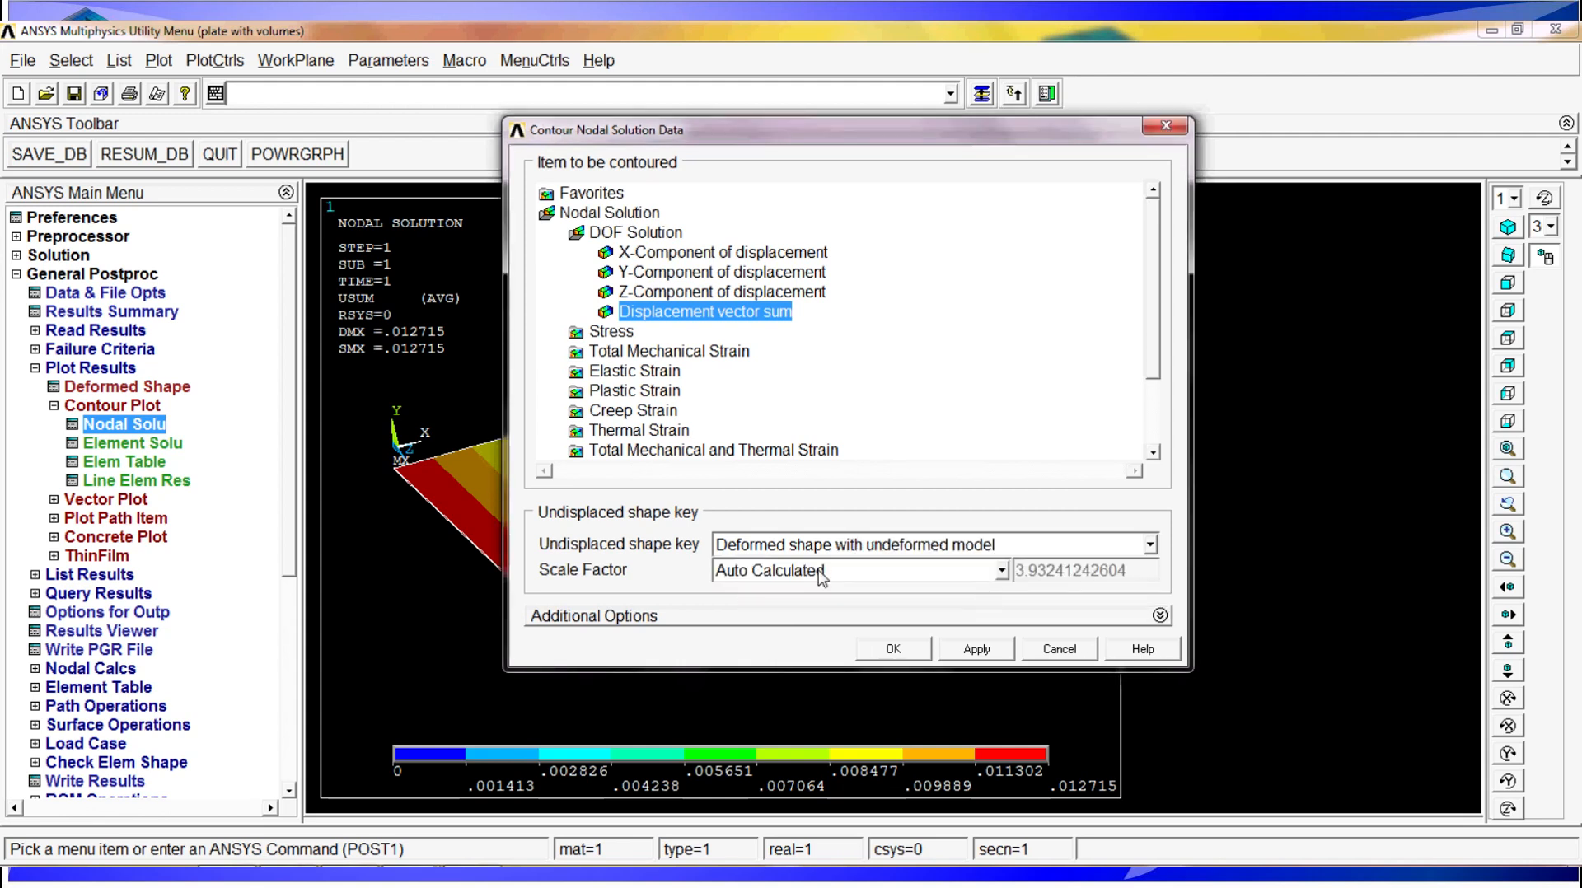
# Set the displacement scale factor to User Specified with a value of 15 and replot the nodal contour
pyautogui.click(972, 570)
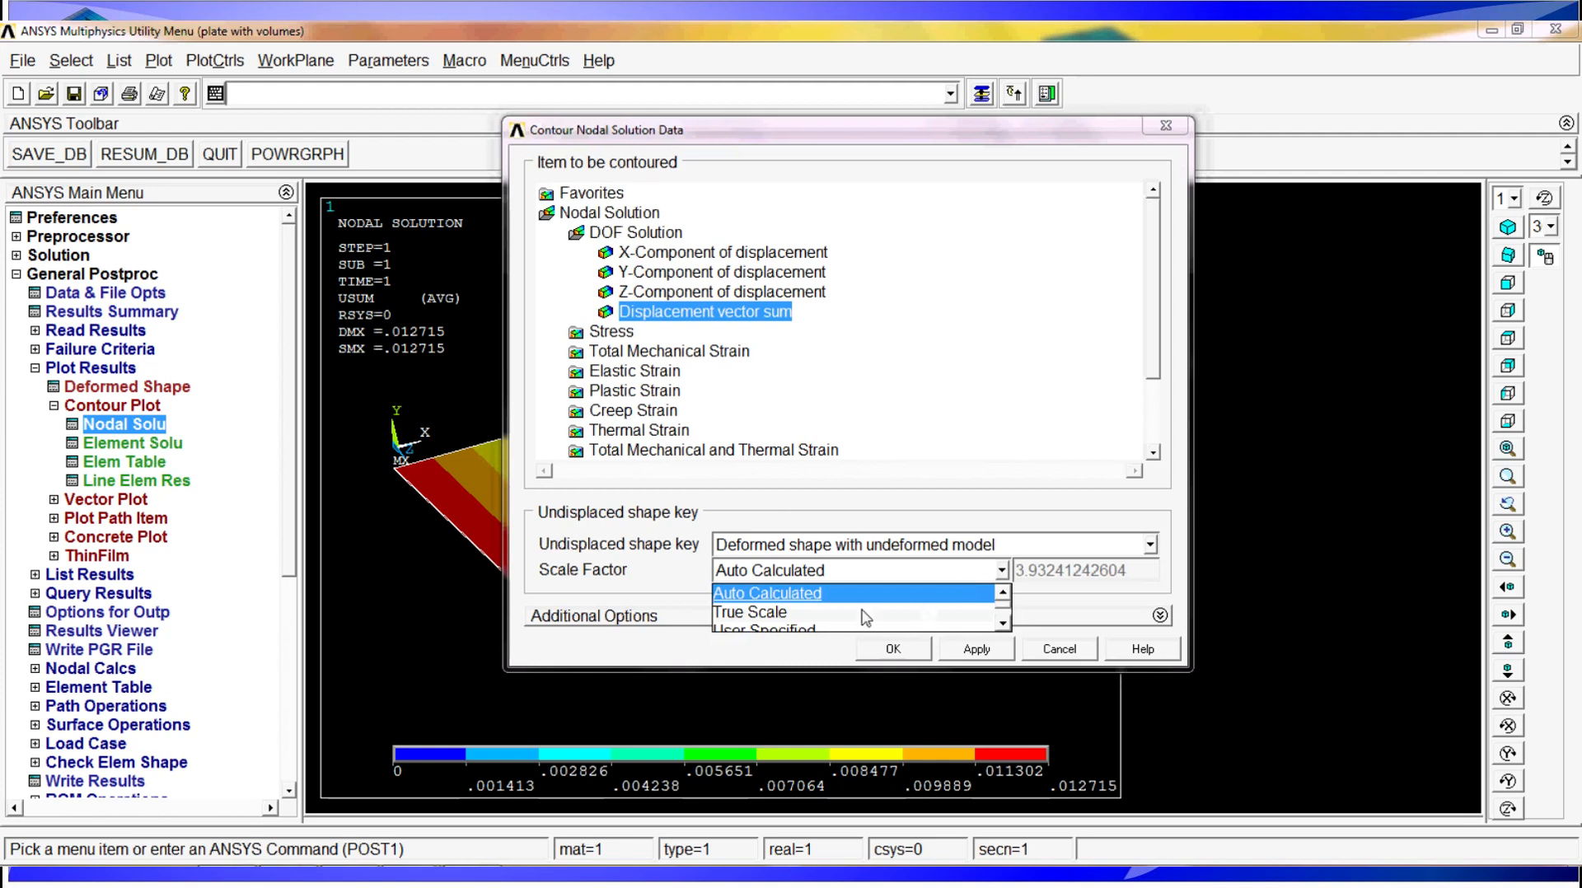
pyautogui.click(997, 625)
pyautogui.click(997, 626)
pyautogui.click(763, 598)
pyautogui.click(765, 598)
pyautogui.click(1025, 571)
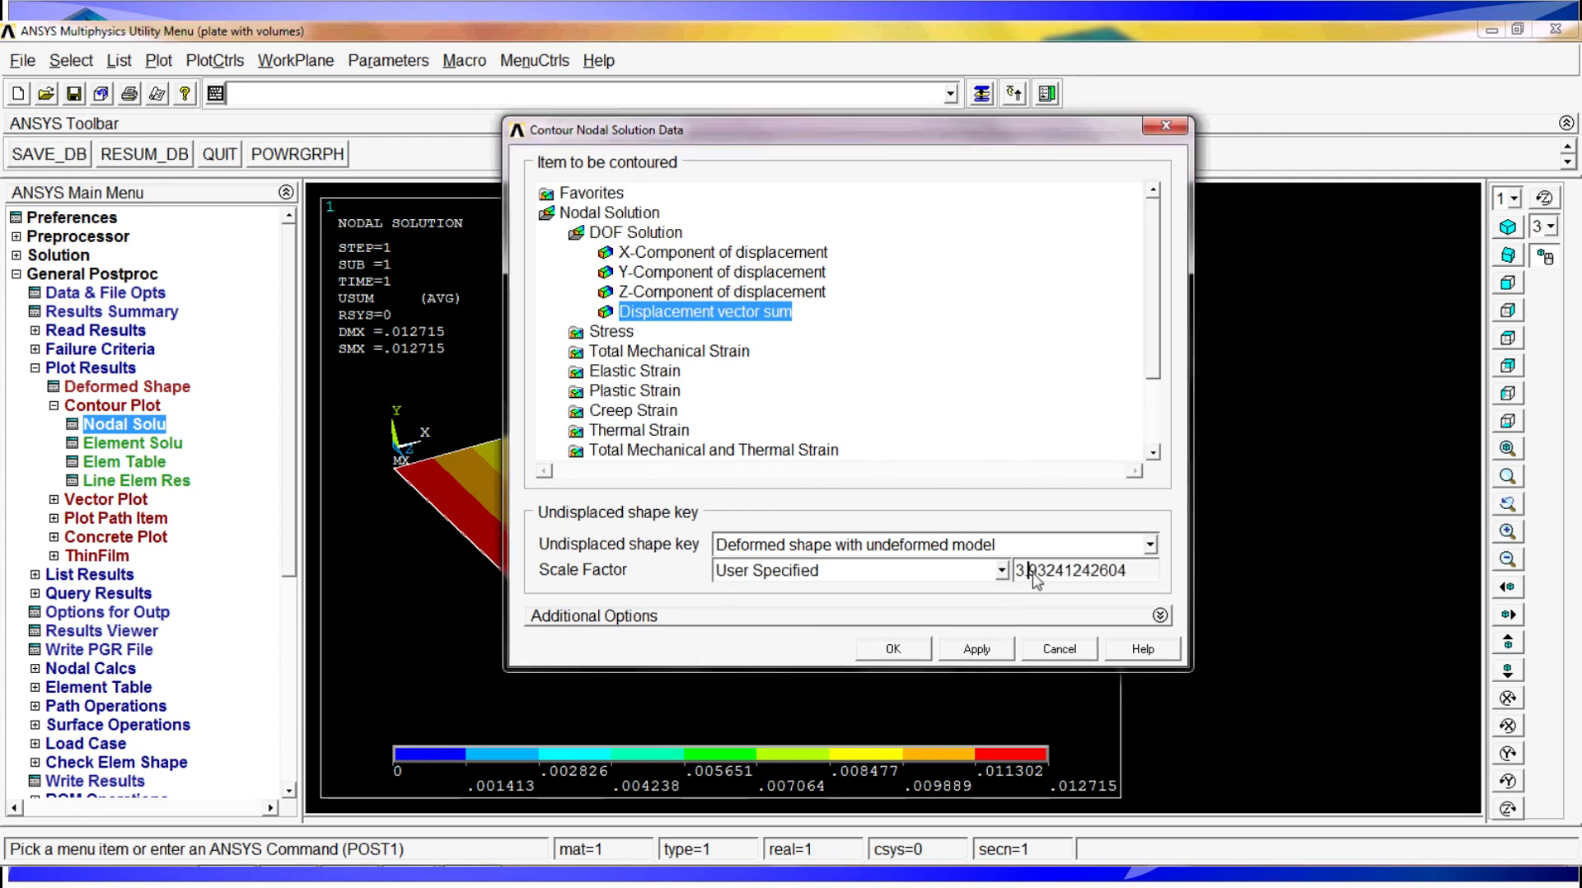
pyautogui.moveTo(1153, 582); pyautogui.dragTo(941, 580)
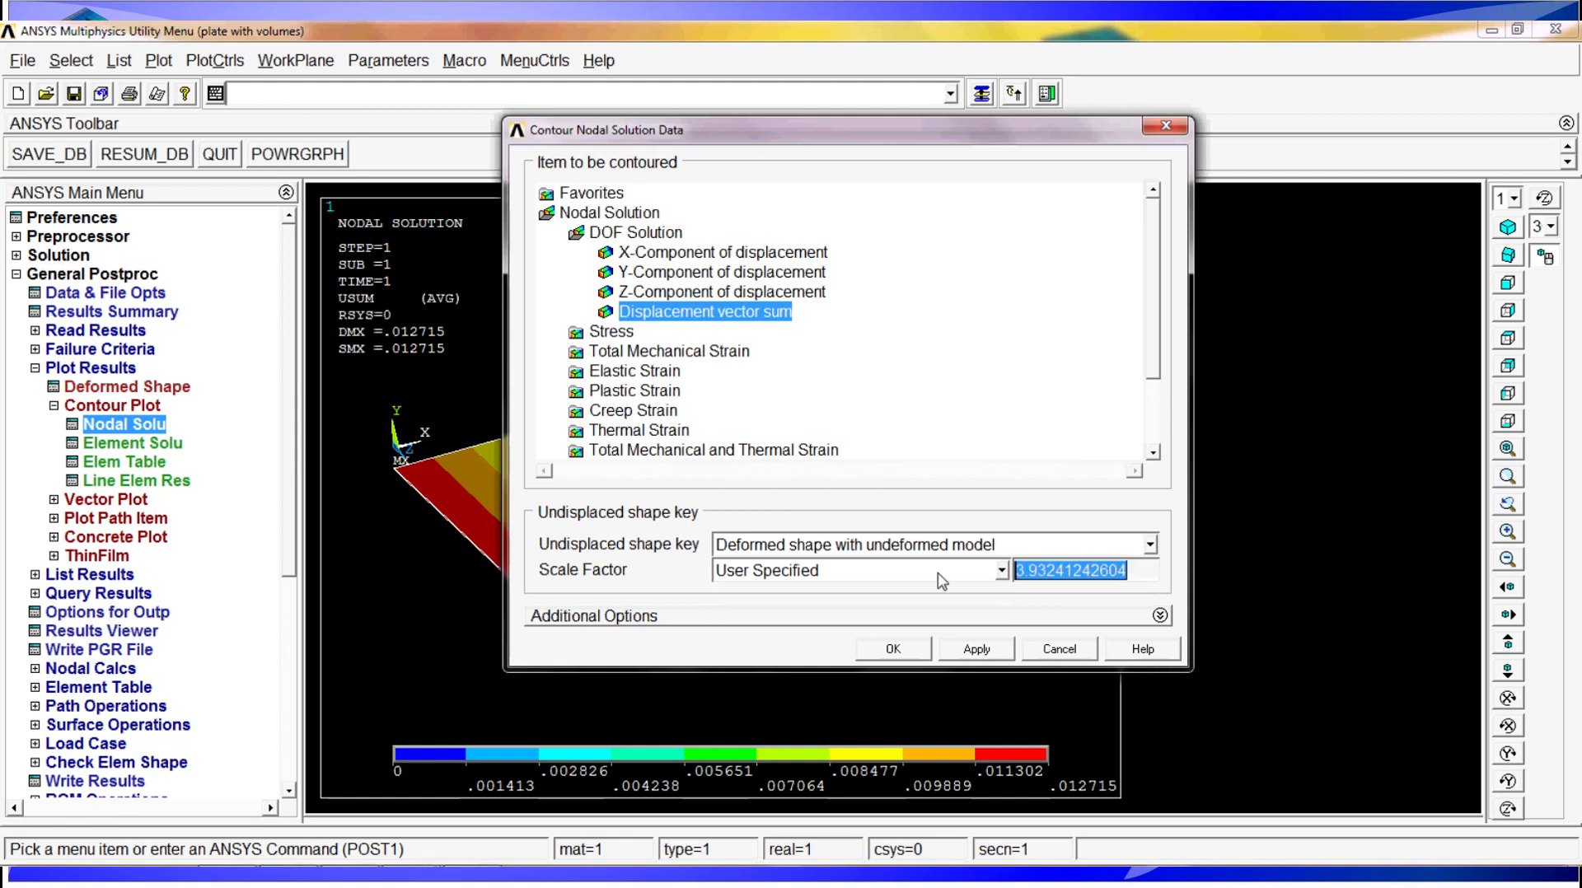
pyautogui.write('15')
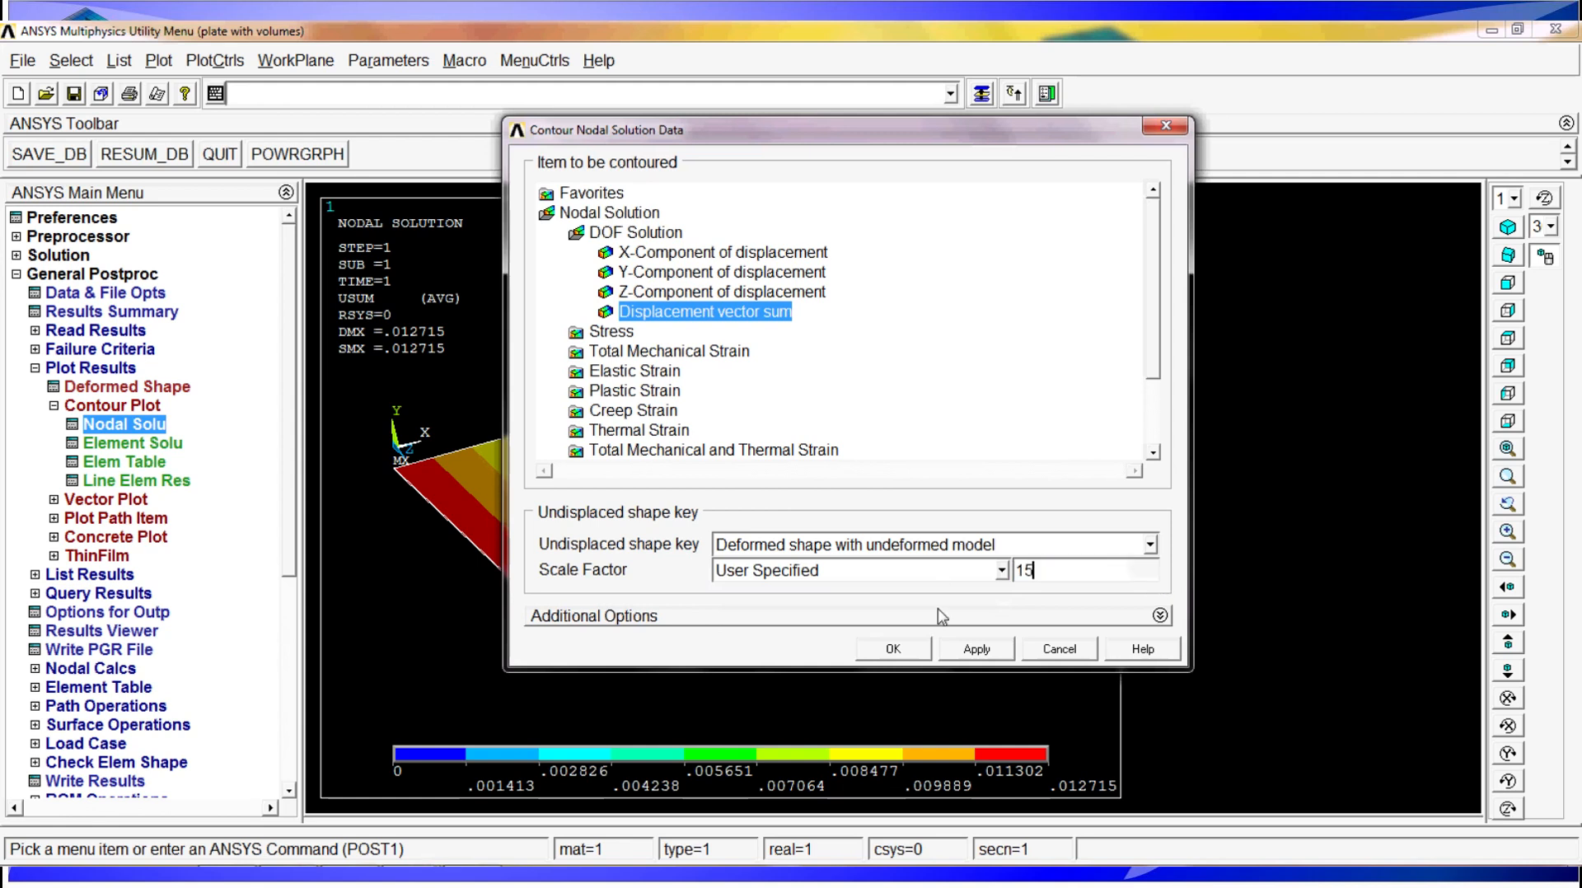
pyautogui.click(895, 650)
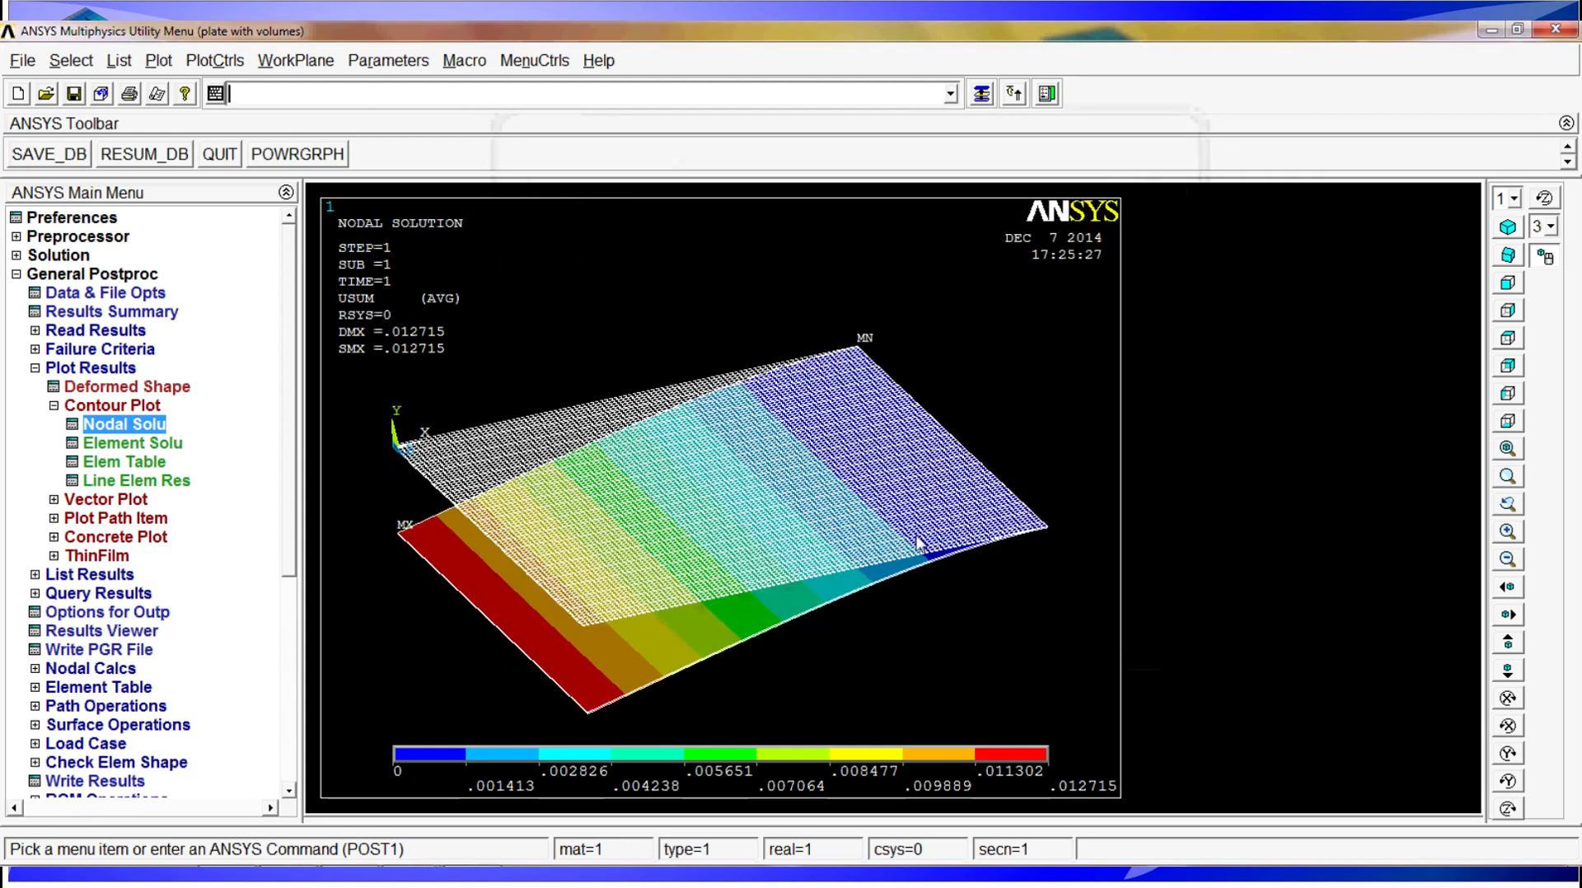
# Replot the nodal displacement vector sum using Deformed shape with undeformed edge and inspect the plate's deflection
pyautogui.scroll(-1, 901, 600)
pyautogui.keyDown('ctrl'); pyautogui.moveTo(886, 591); pyautogui.dragTo(700, 482, button='right'); pyautogui.keyUp('ctrl')
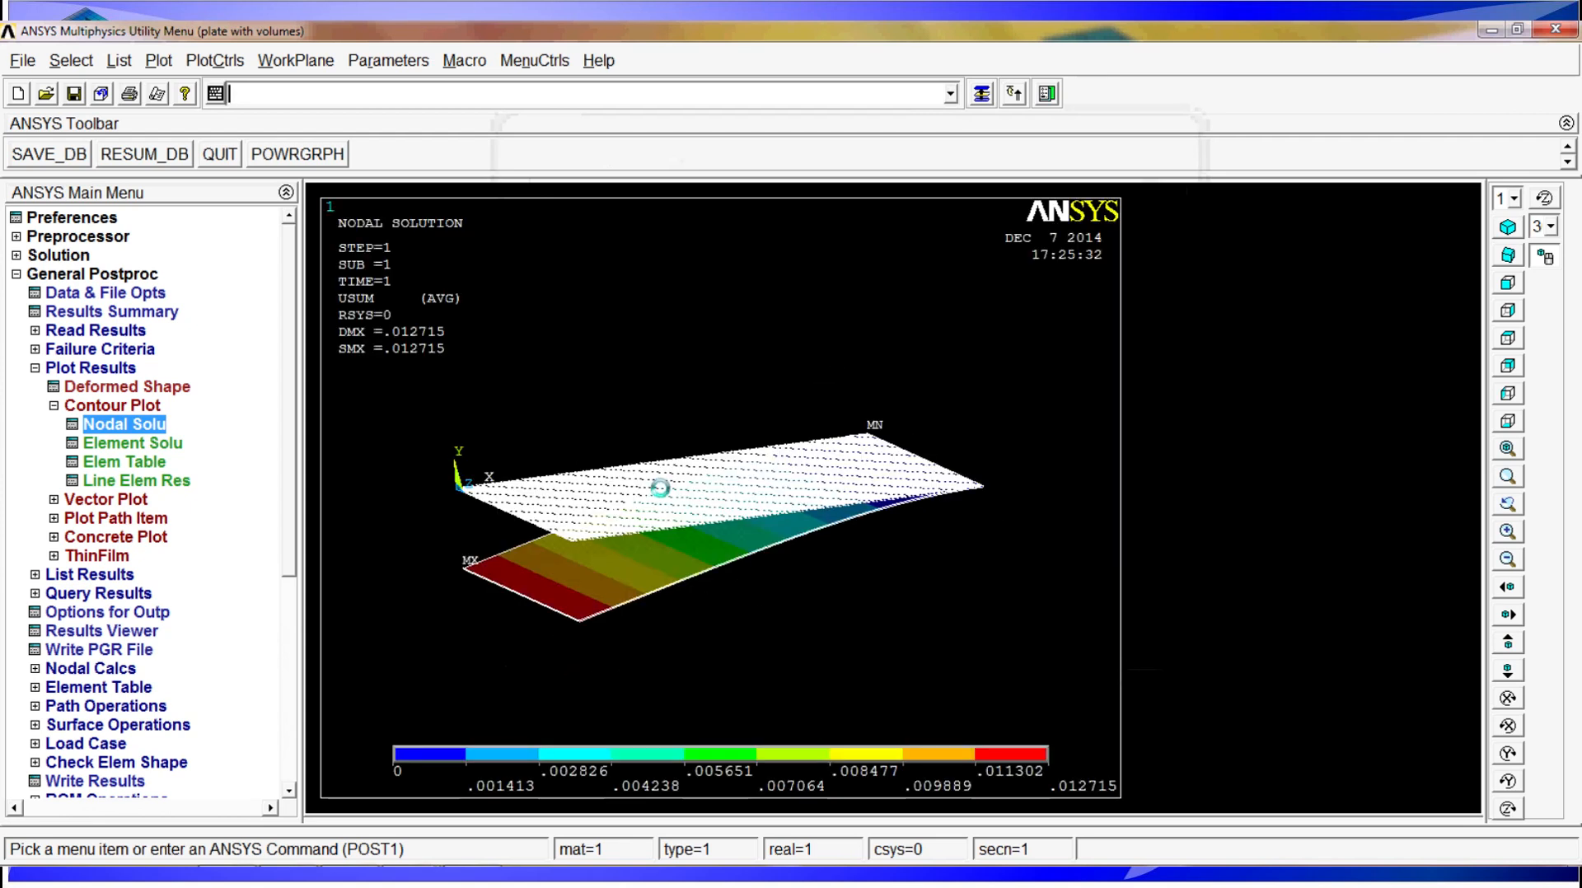
pyautogui.scroll(1, 656, 515)
pyautogui.keyDown('ctrl'); pyautogui.moveTo(649, 540); pyautogui.dragTo(651, 572, button='right'); pyautogui.keyUp('ctrl')
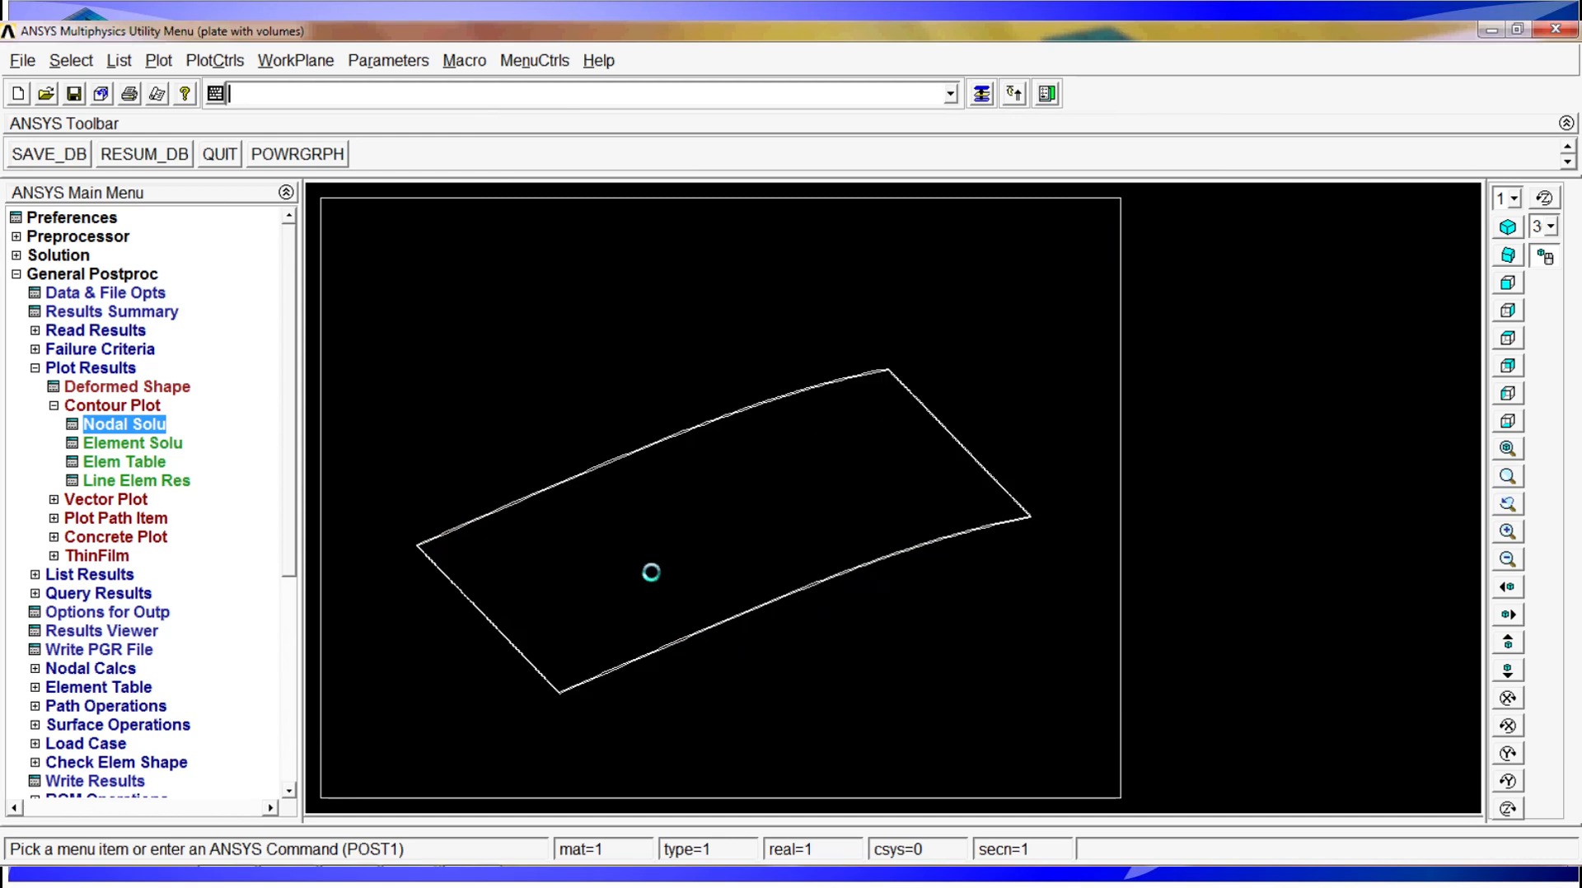
pyautogui.moveTo(651, 571); pyautogui.dragTo(645, 602, button='middle')
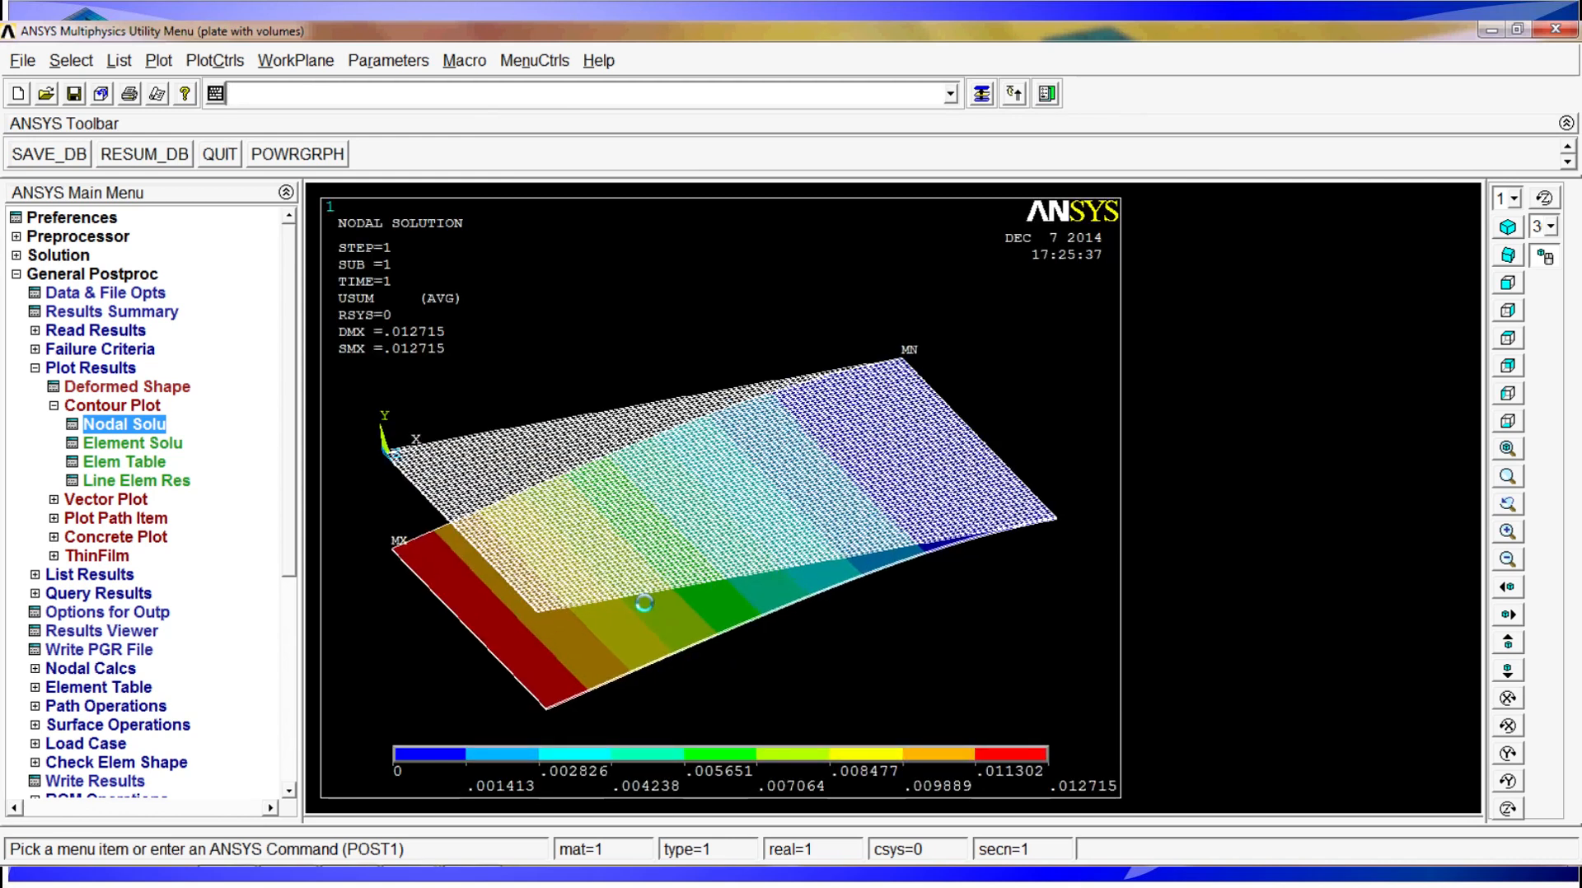
pyautogui.moveTo(696, 618); pyautogui.dragTo(719, 549)
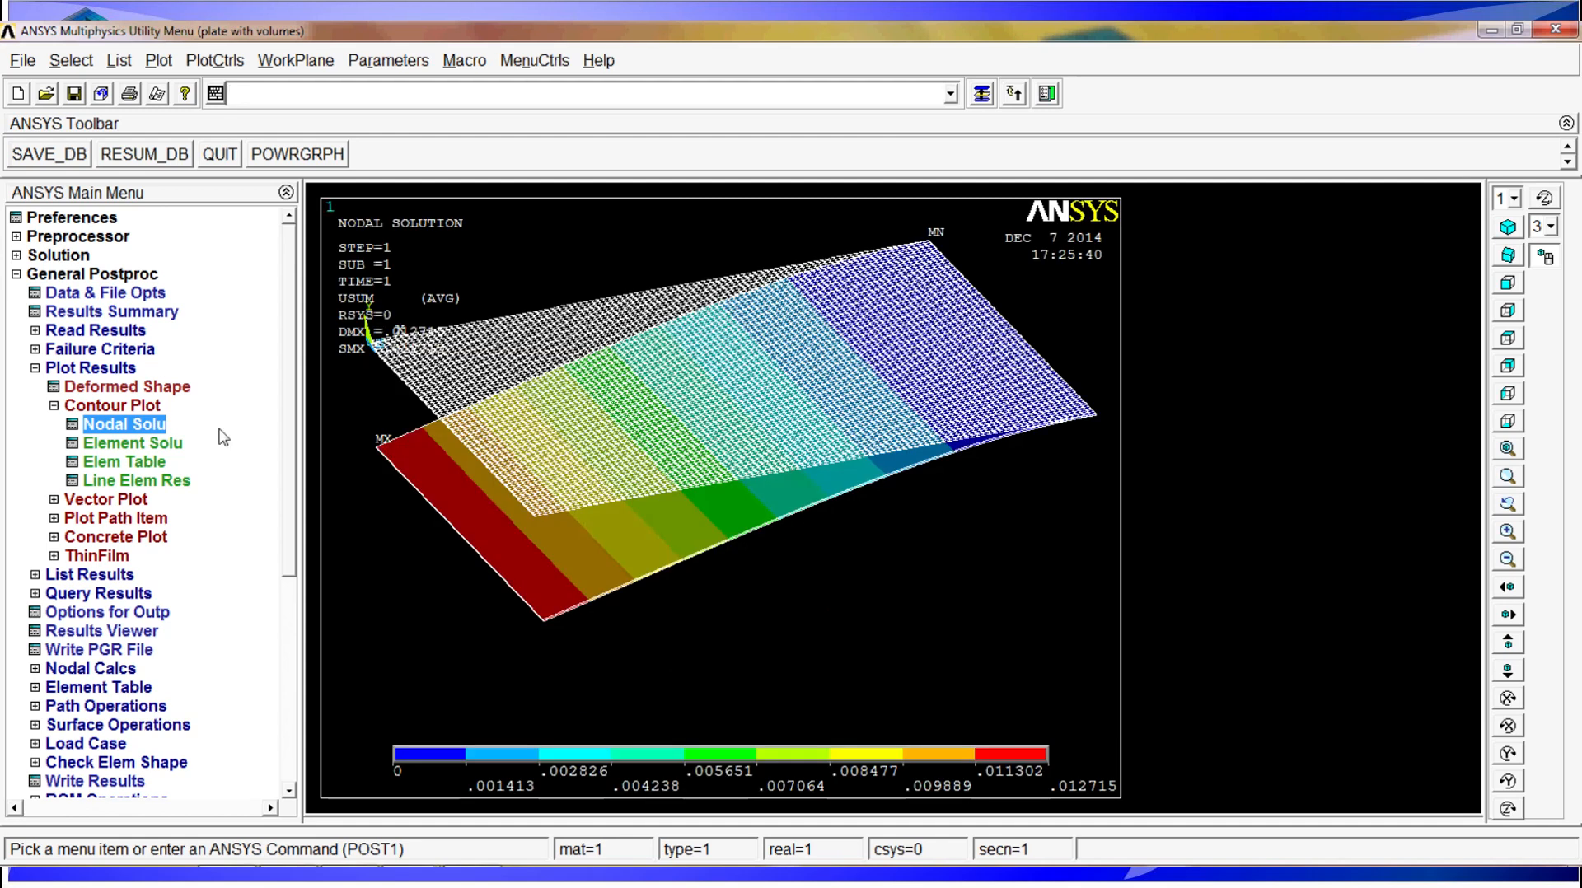
pyautogui.doubleClick(142, 425)
pyautogui.click(906, 545)
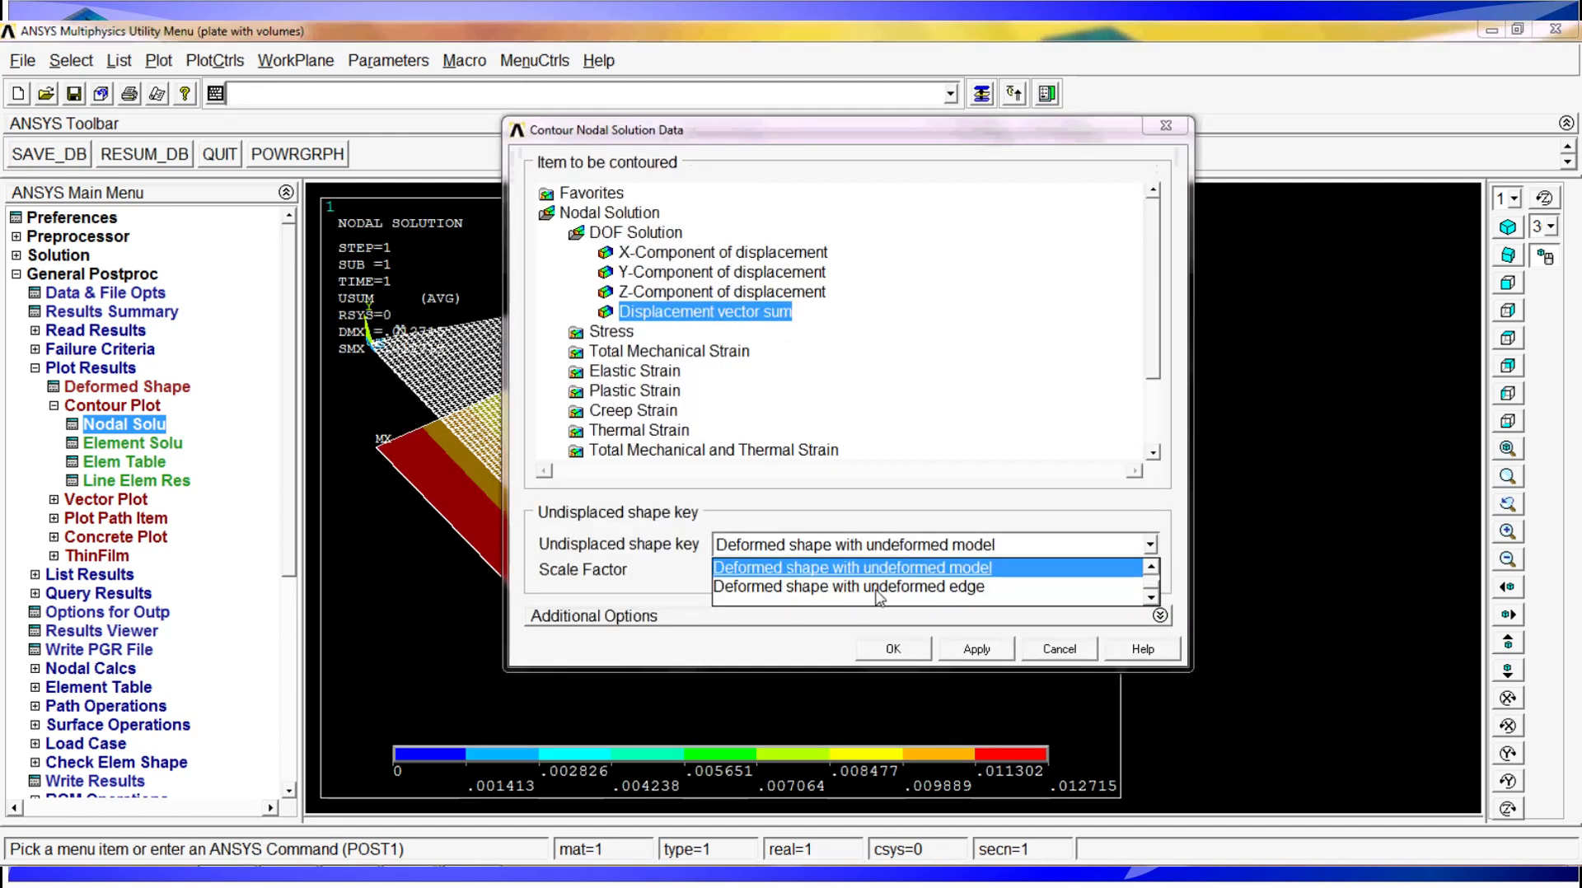
pyautogui.click(955, 587)
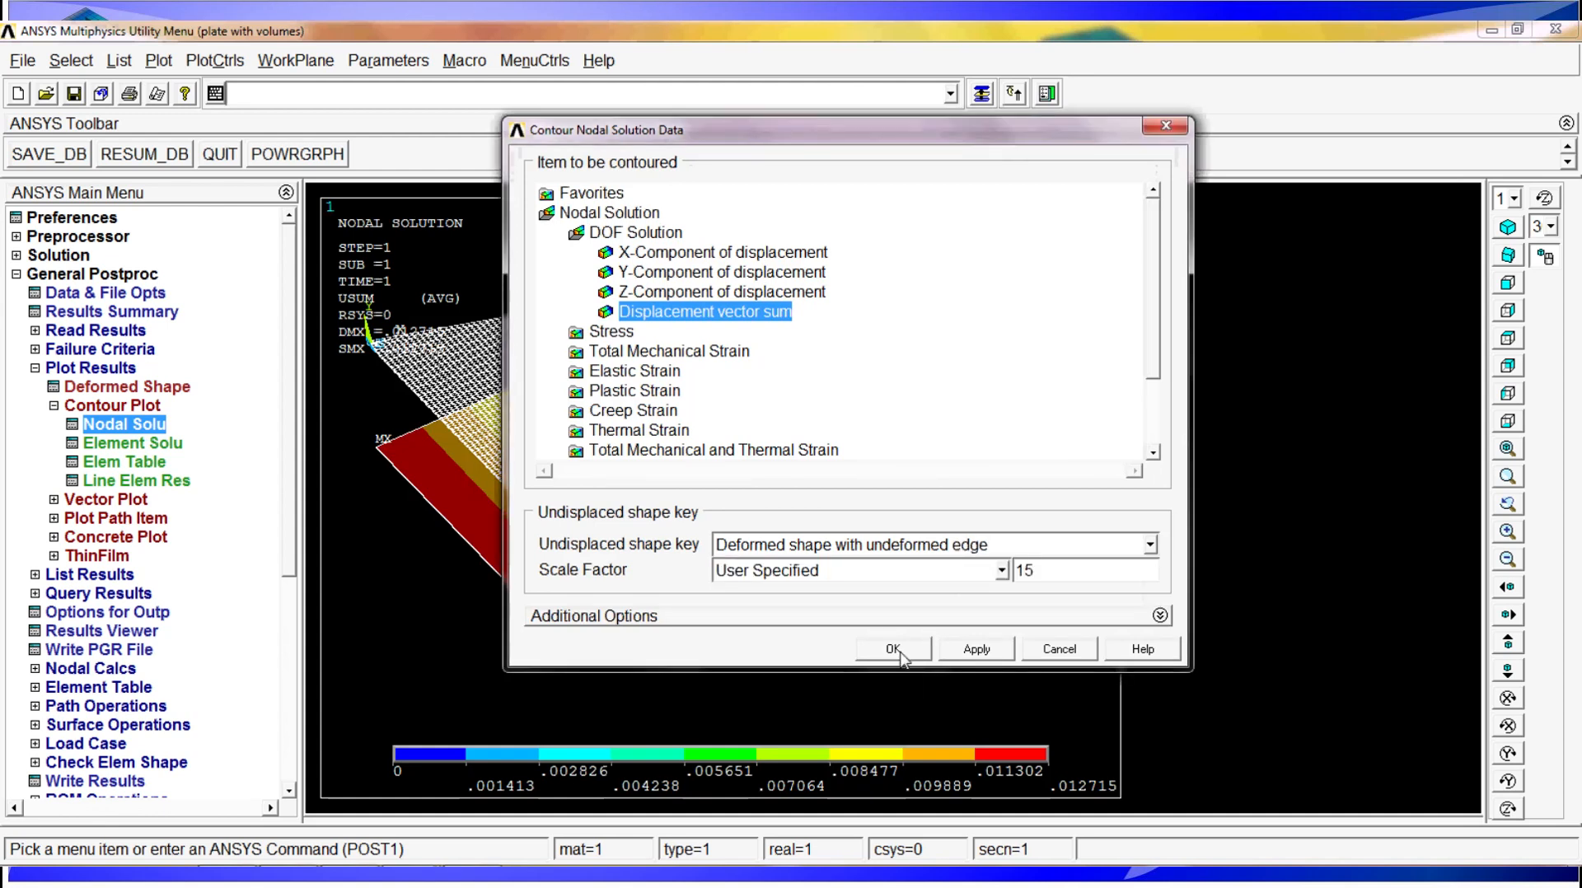
pyautogui.click(894, 649)
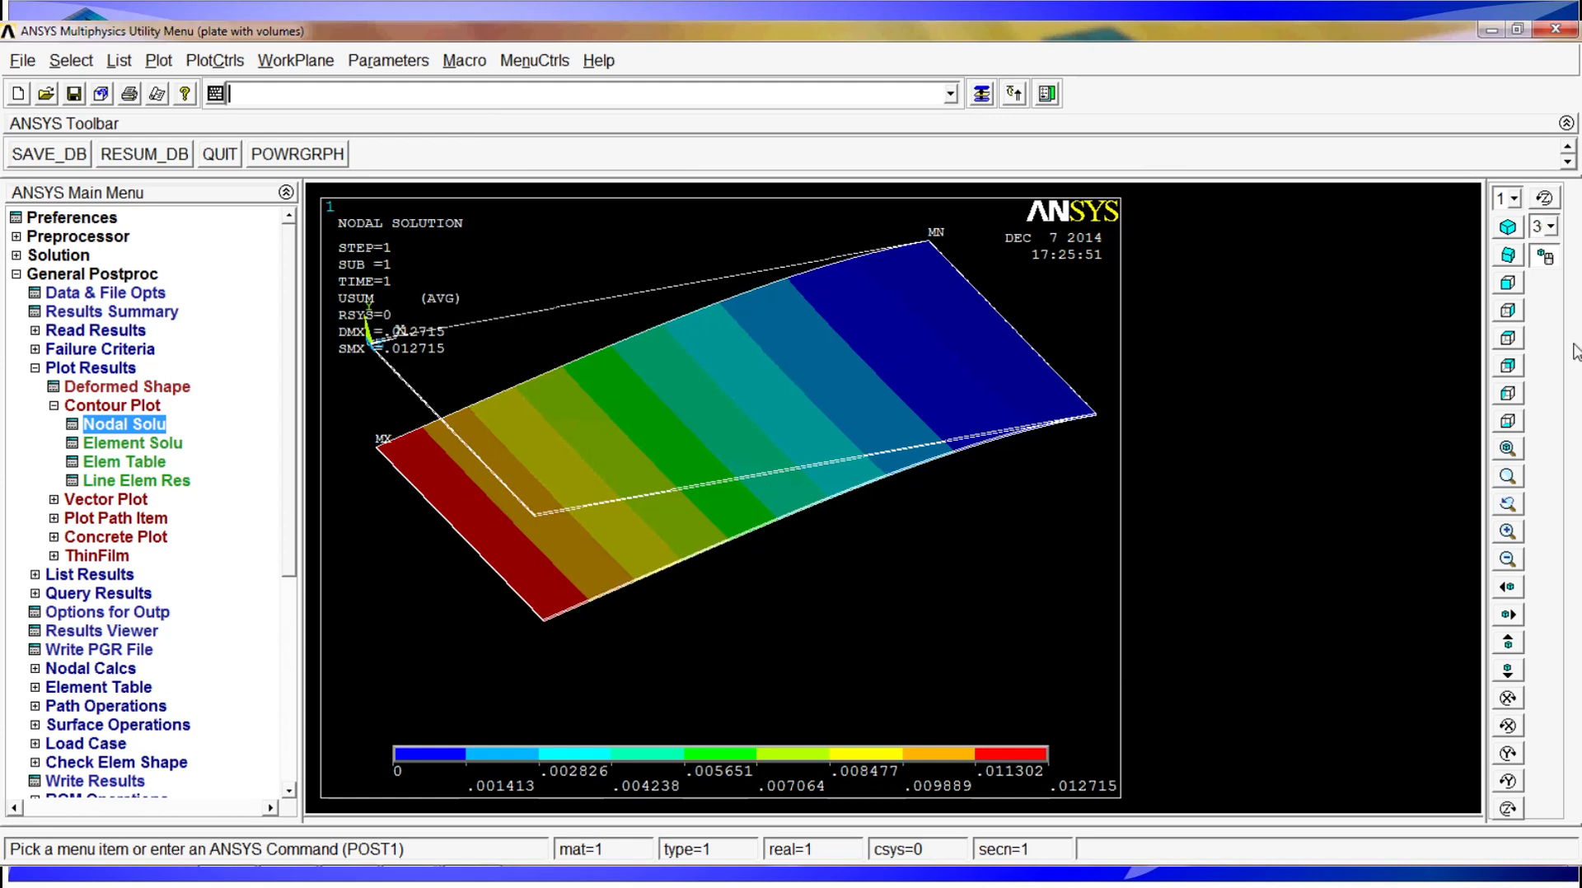
pyautogui.moveTo(734, 538); pyautogui.dragTo(742, 579)
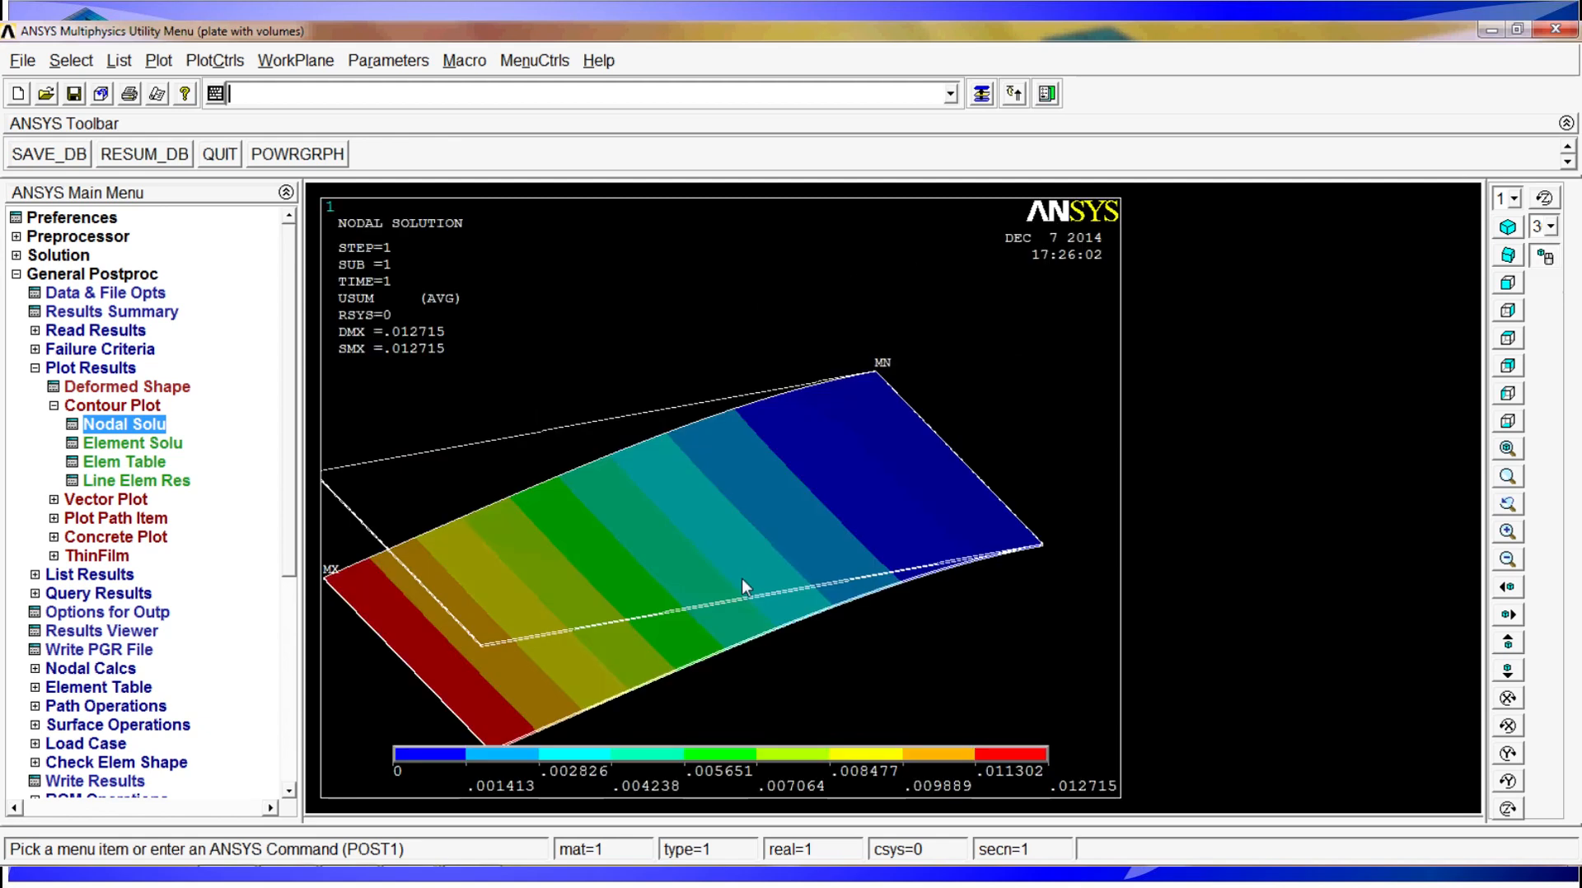
pyautogui.moveTo(742, 579); pyautogui.dragTo(878, 312, button='middle')
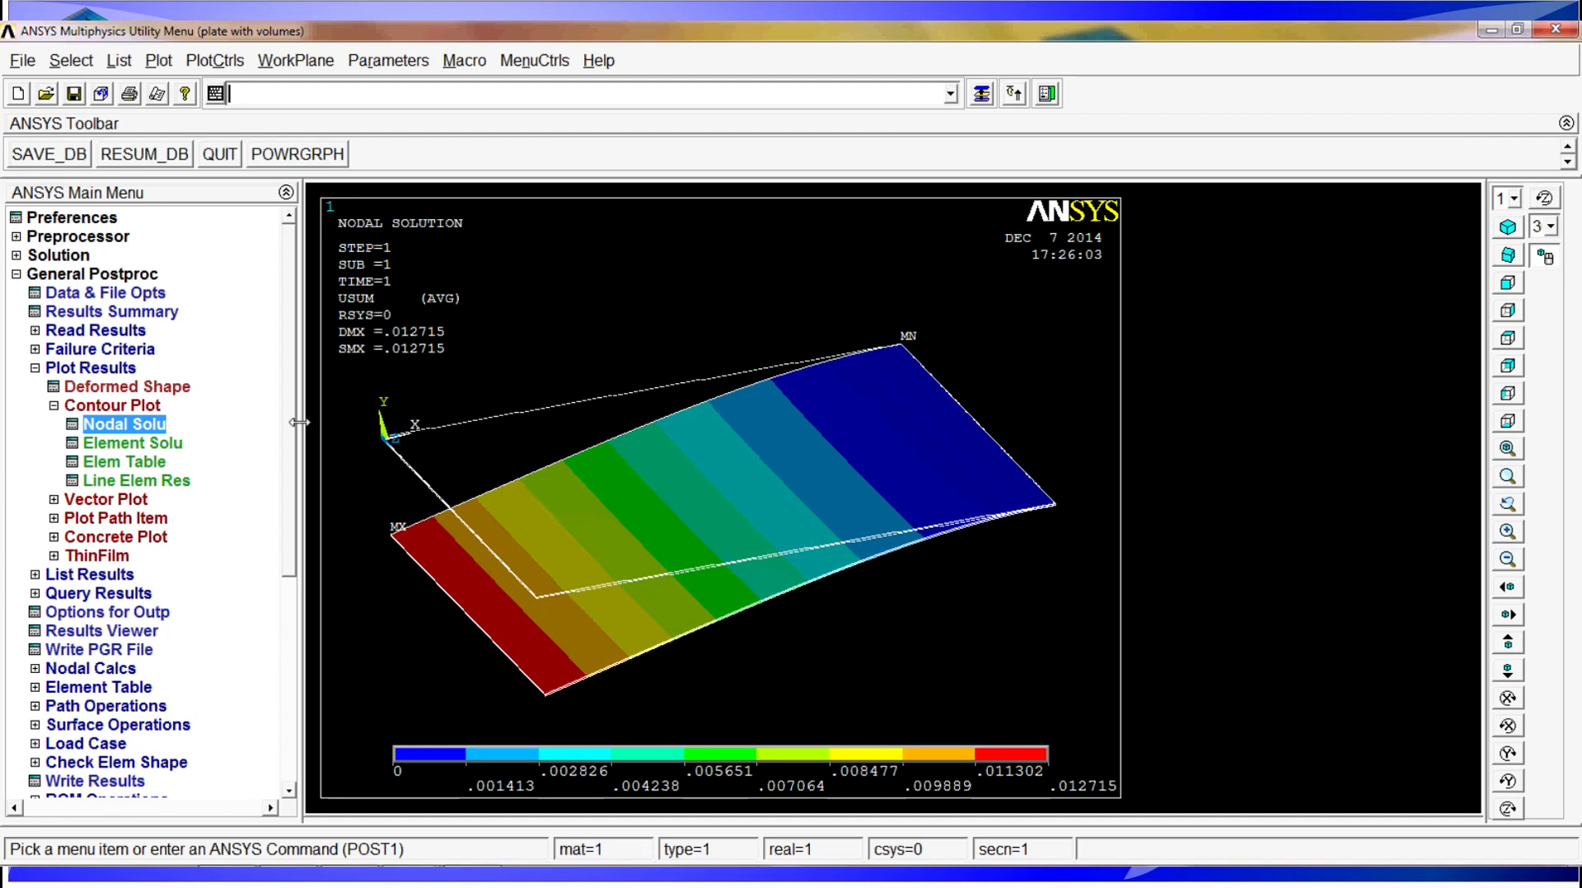
# Dismiss the element solution contour settings and select von Mises stress as the nodal solution item for contouring
pyautogui.click(151, 441)
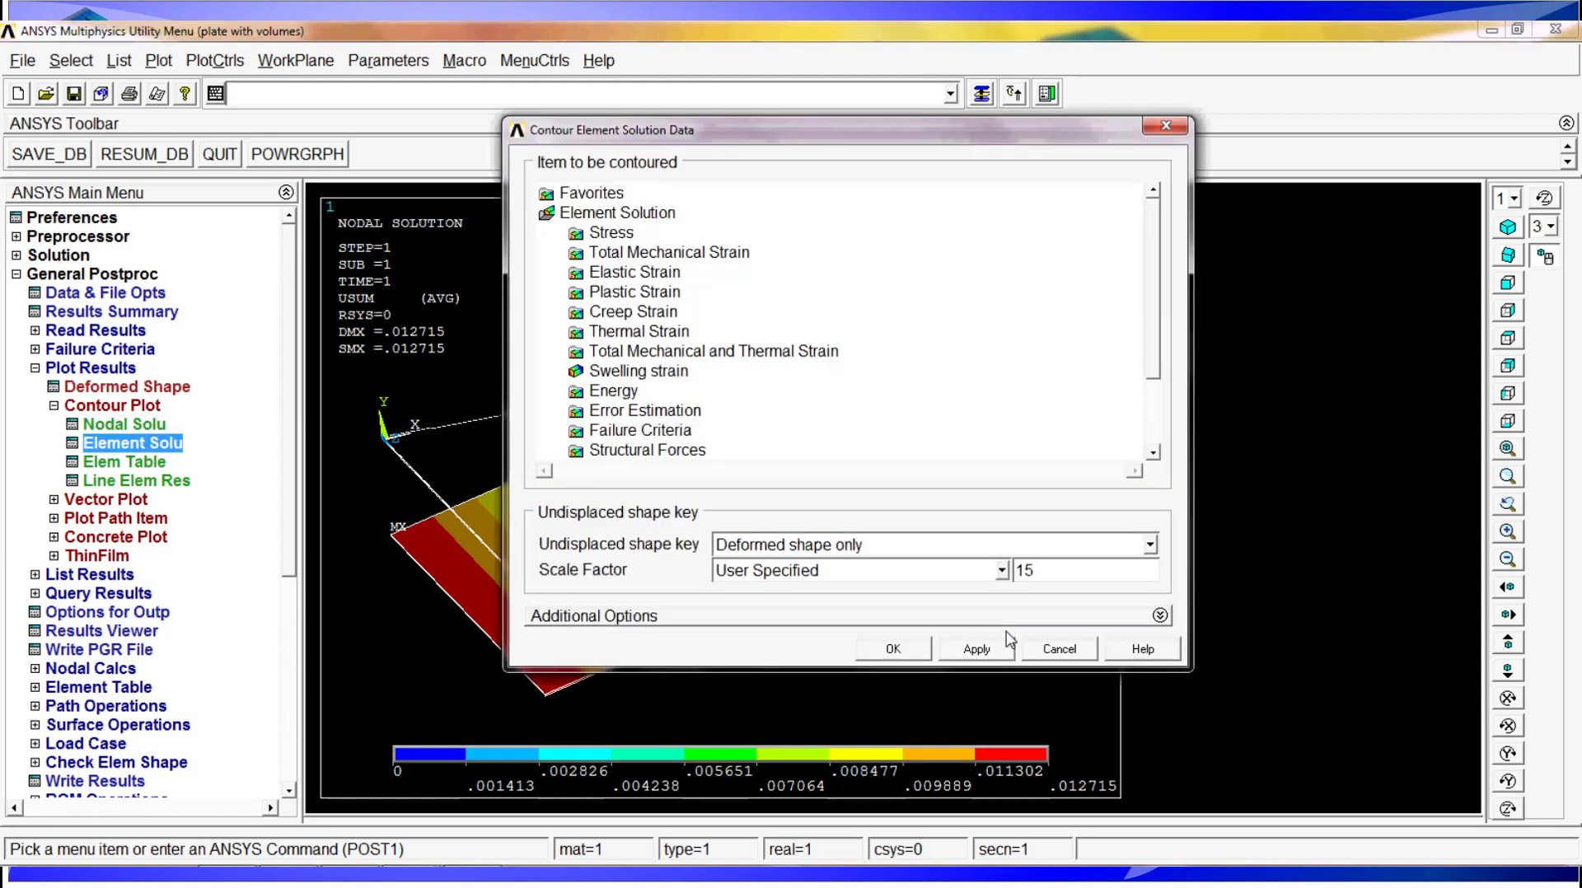
pyautogui.click(1037, 635)
pyautogui.click(142, 426)
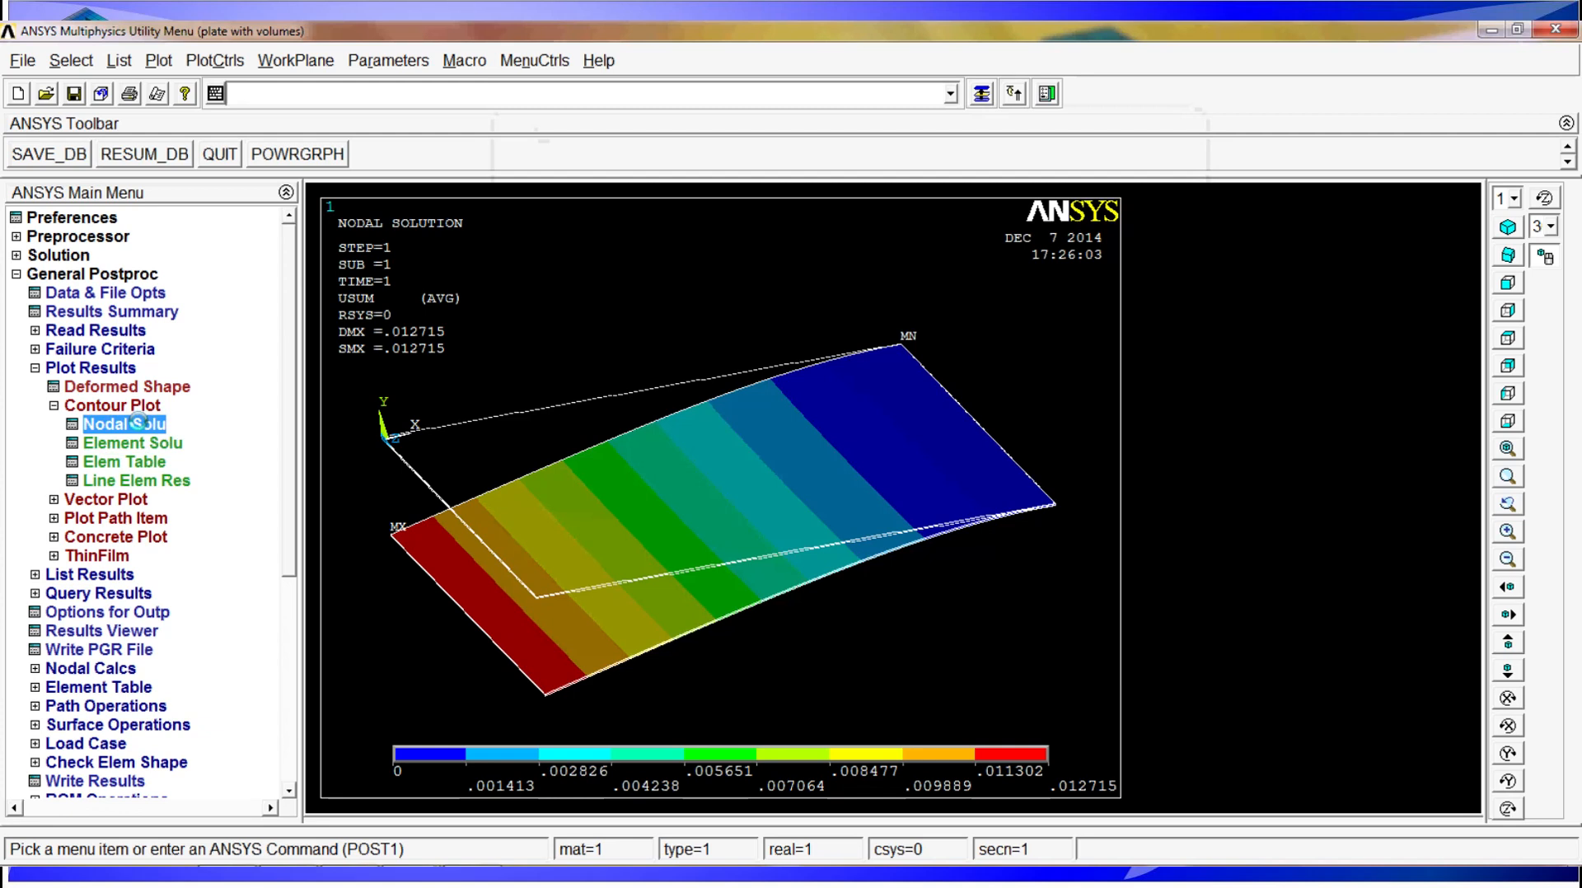
pyautogui.click(593, 332)
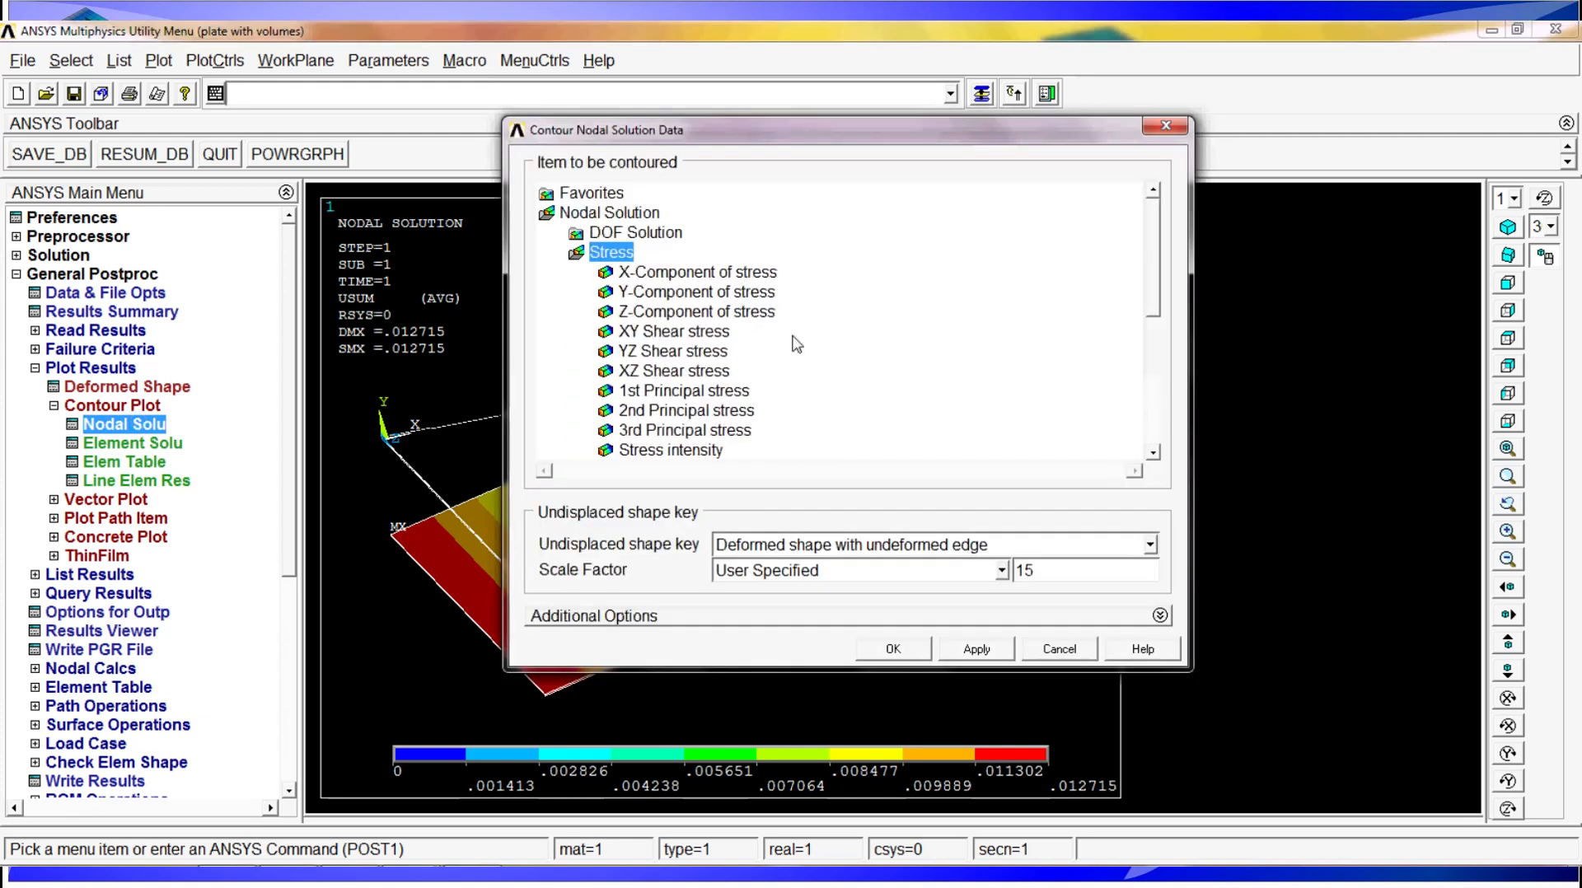
pyautogui.click(647, 432)
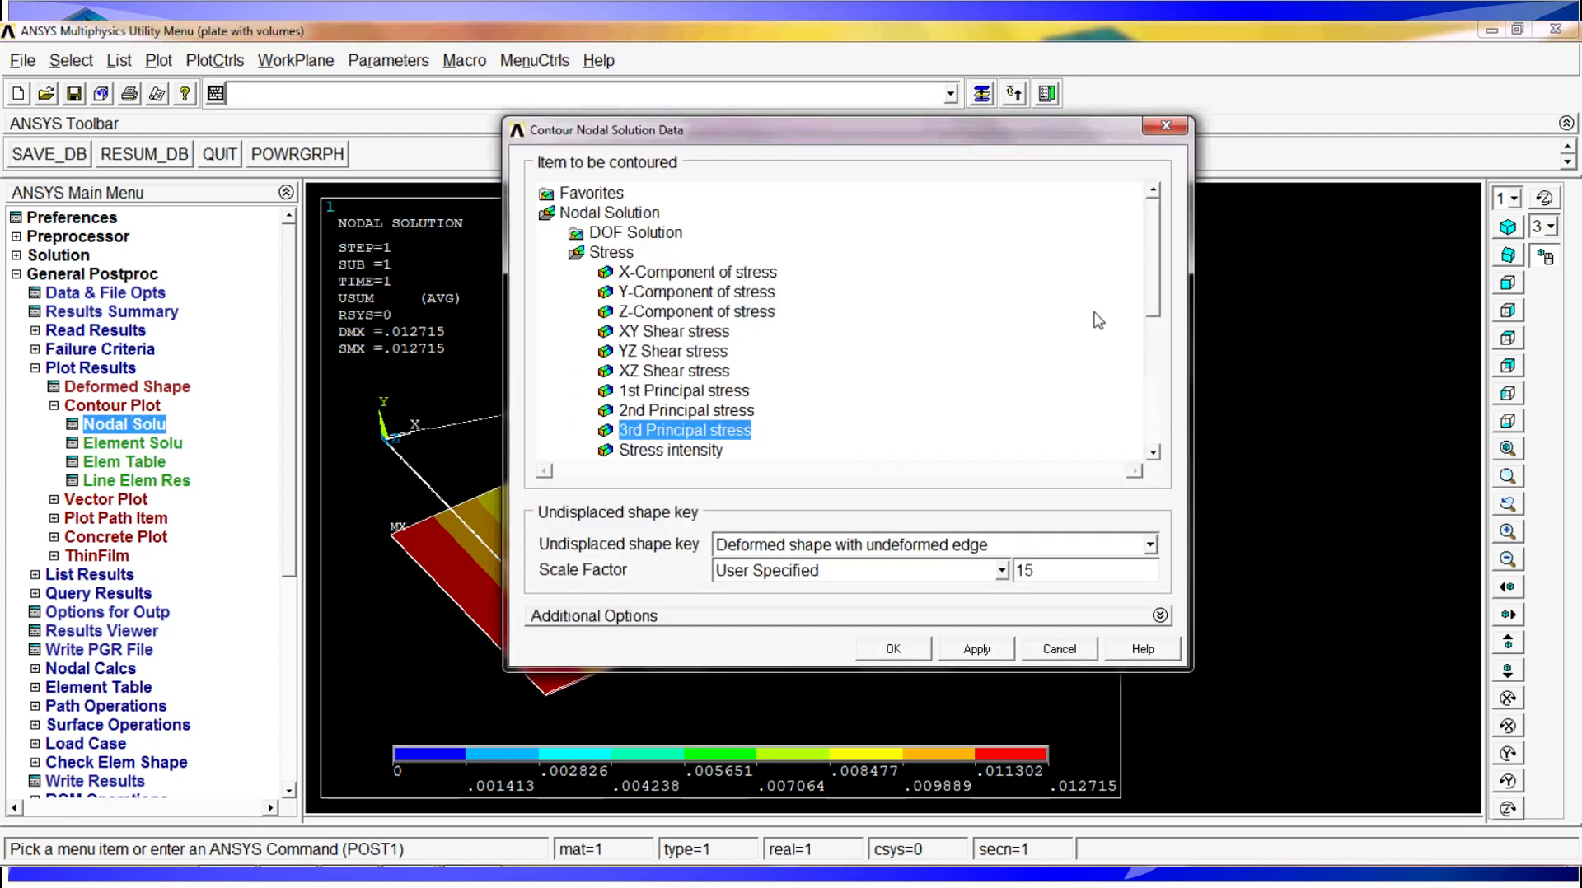
pyautogui.scroll(-2, 907, 346)
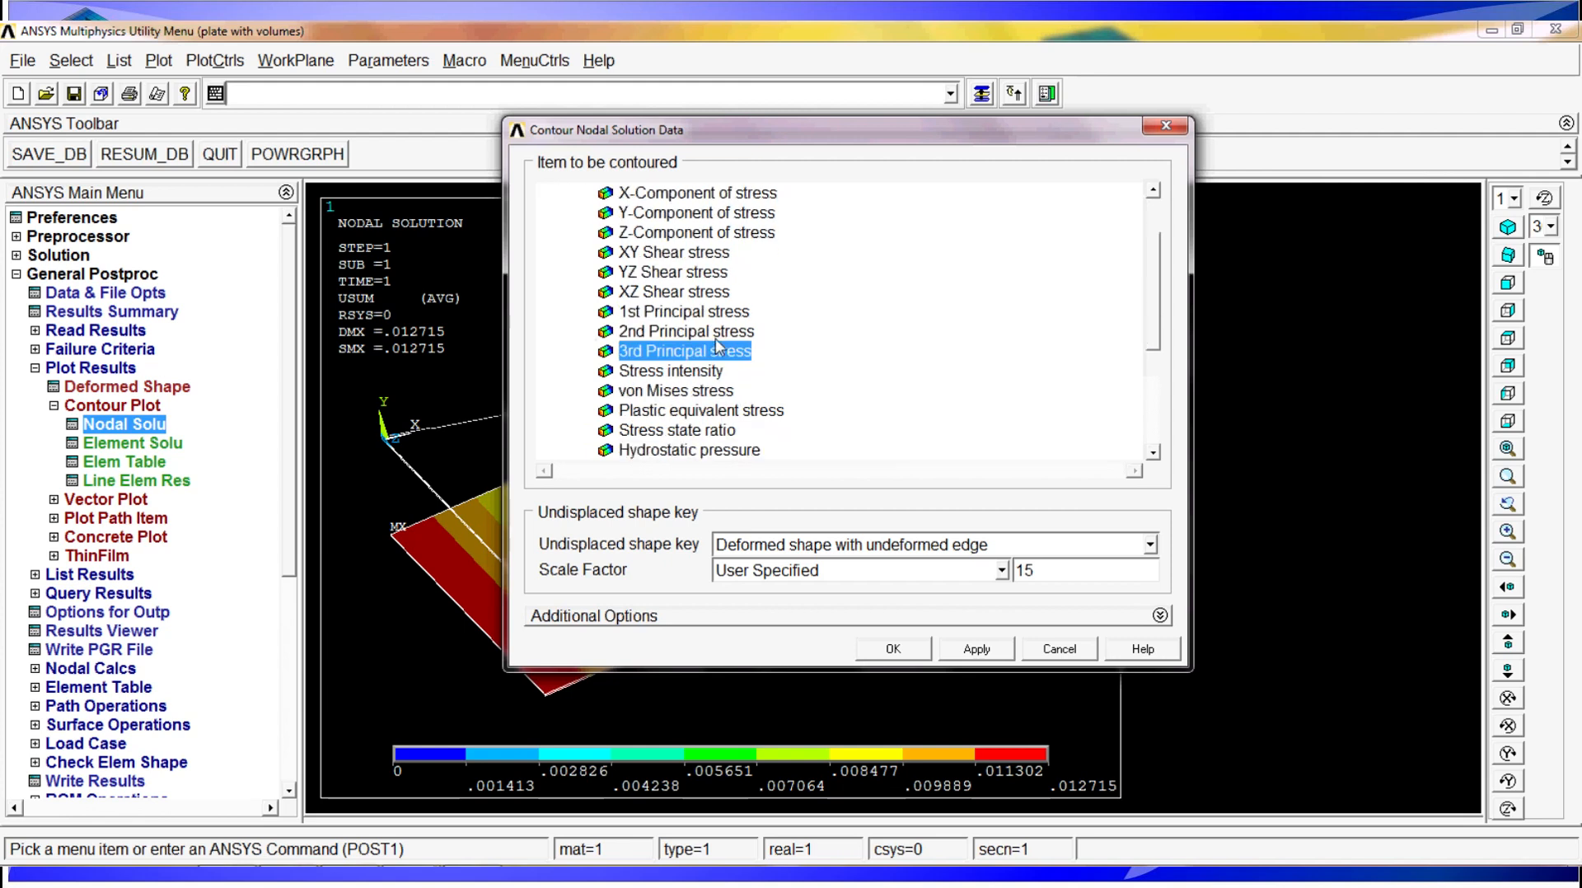
pyautogui.click(688, 391)
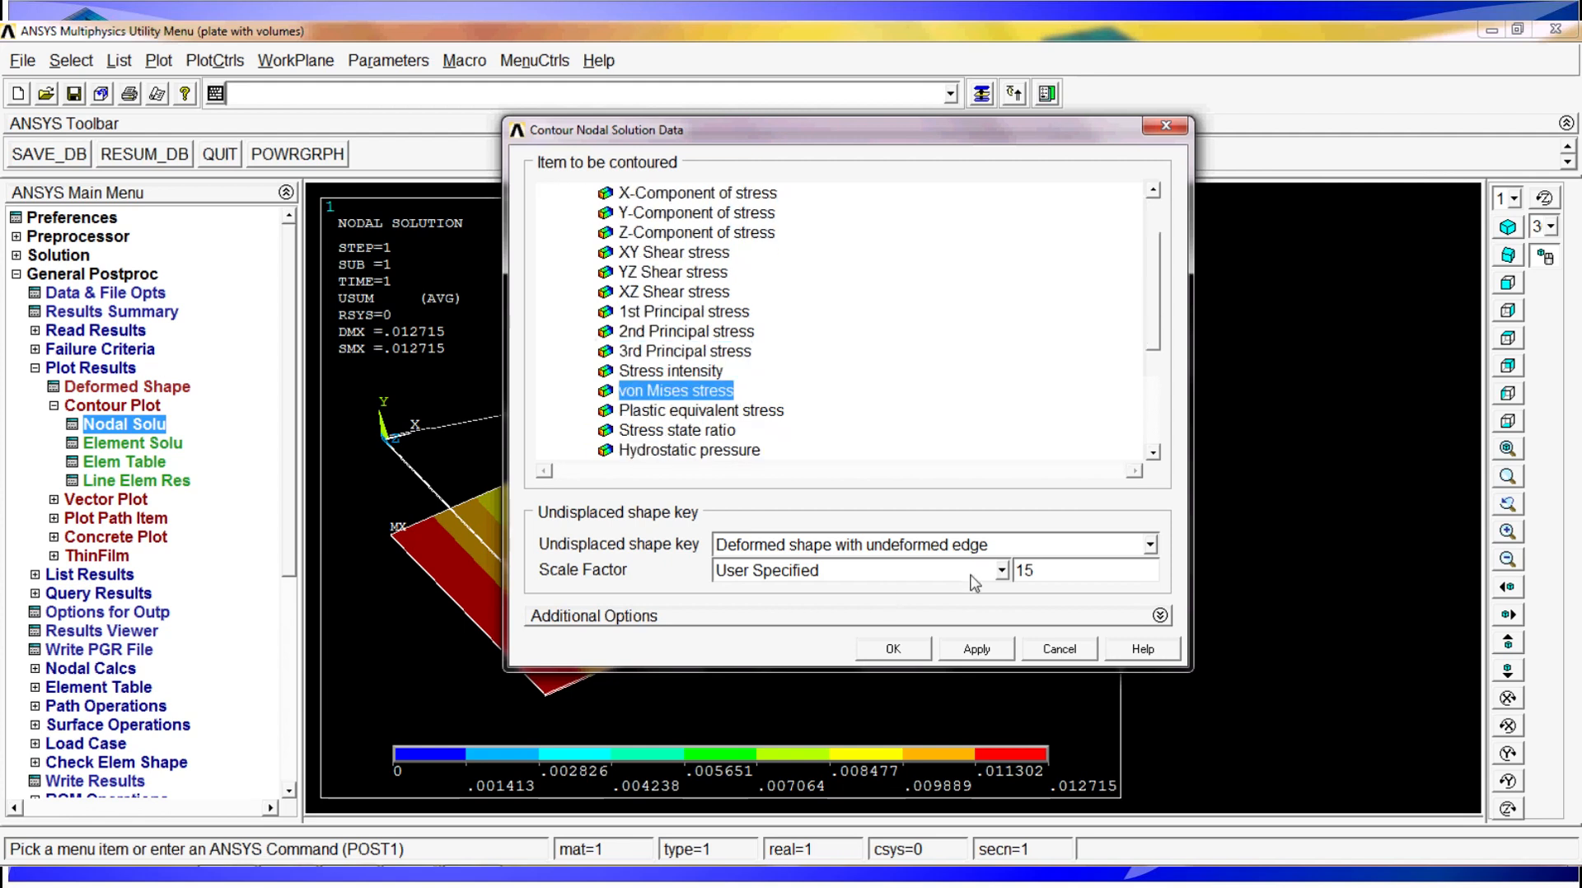
# Set the stress contour to Deformed shape only with the Auto Calculated scale factor and plot it
pyautogui.click(1022, 545)
pyautogui.click(915, 568)
pyautogui.click(1113, 547)
pyautogui.click(1152, 567)
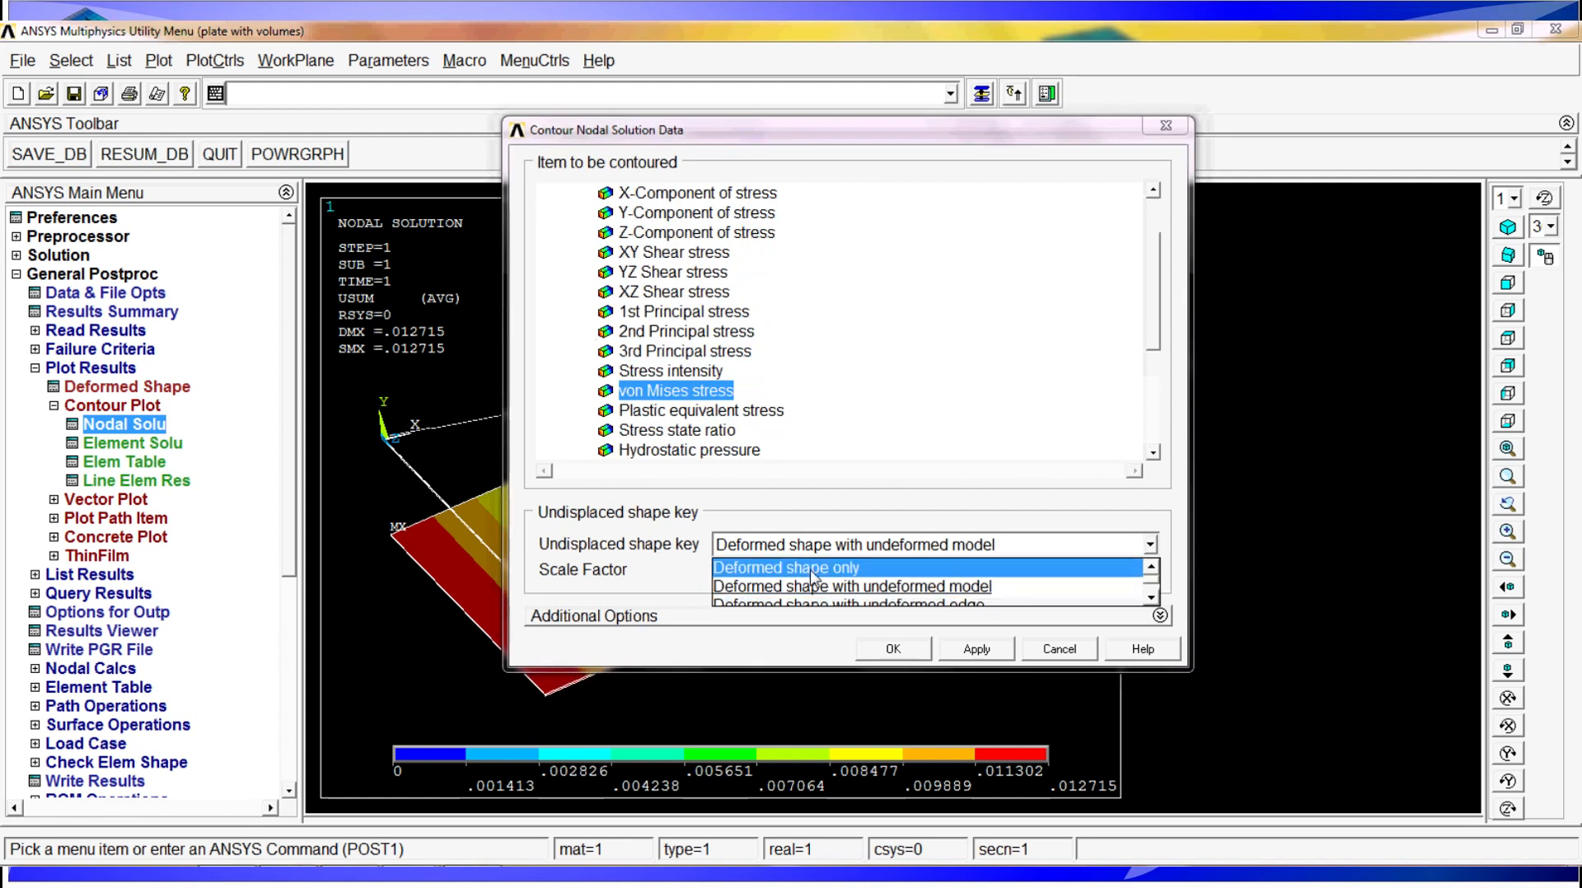
pyautogui.click(808, 568)
pyautogui.click(809, 572)
pyautogui.click(1003, 593)
pyautogui.click(864, 593)
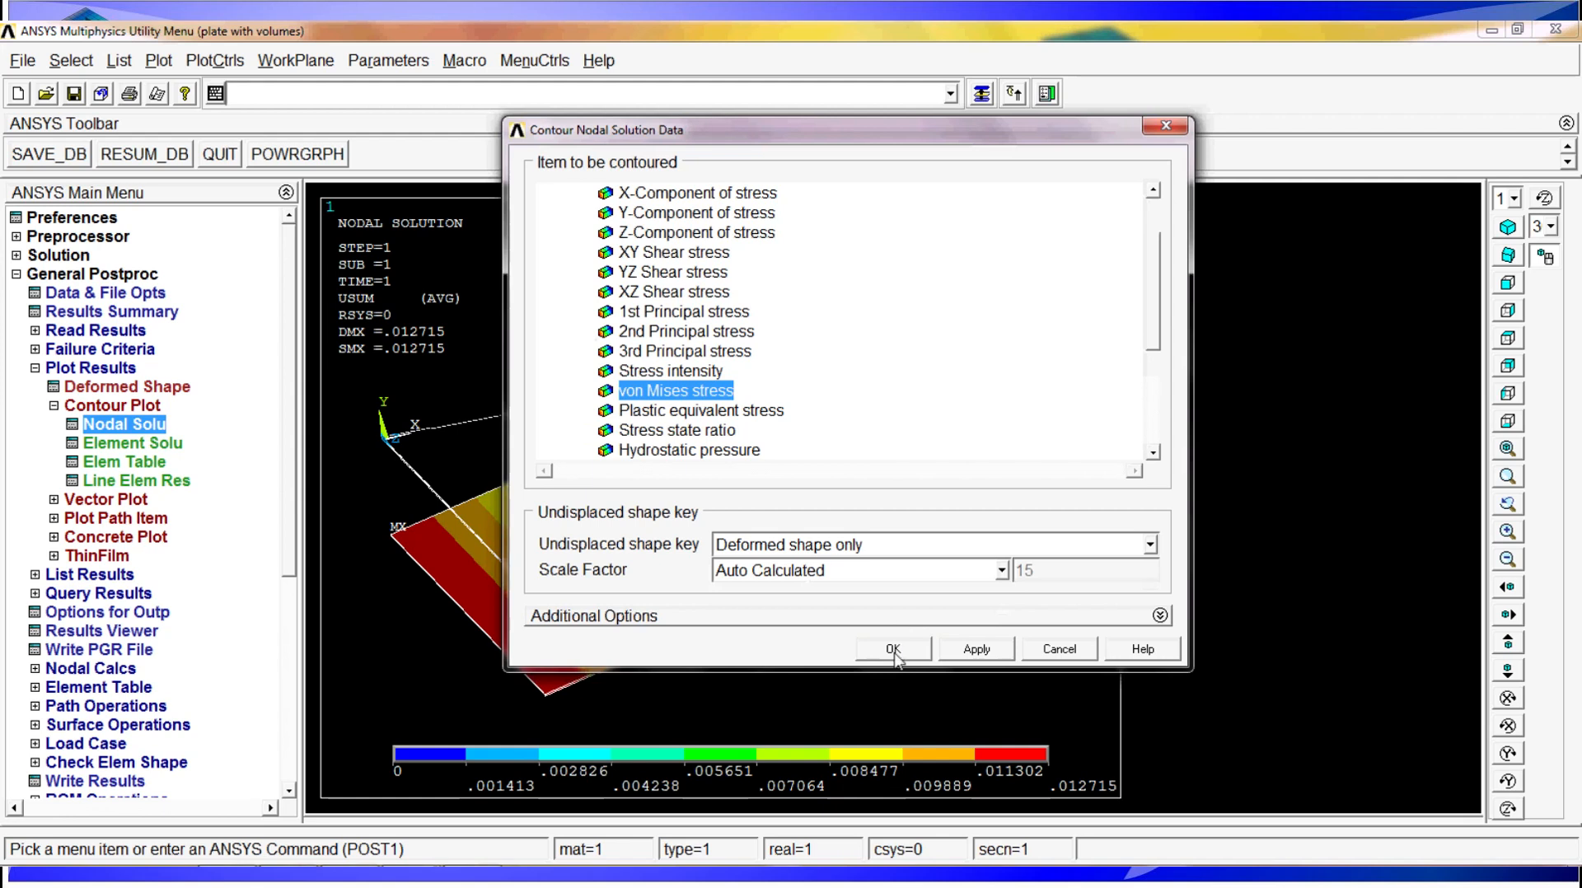
pyautogui.click(894, 650)
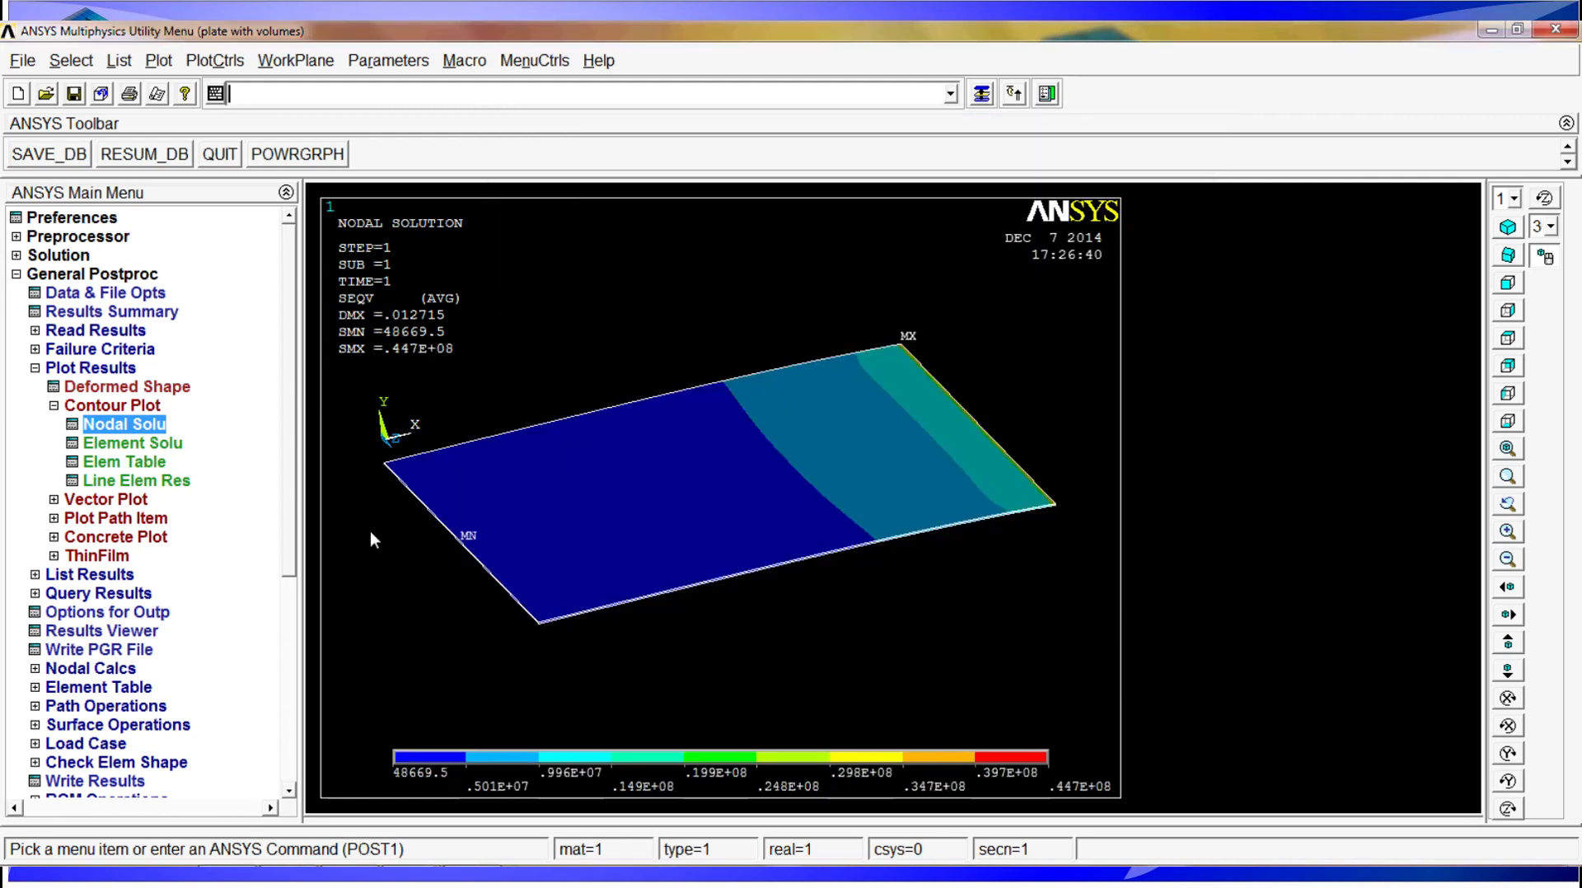
# Examine the von Mises stress contour up close along the plate's constrained edge and corner, then across the whole plate
pyautogui.scroll(-1, 630, 633)
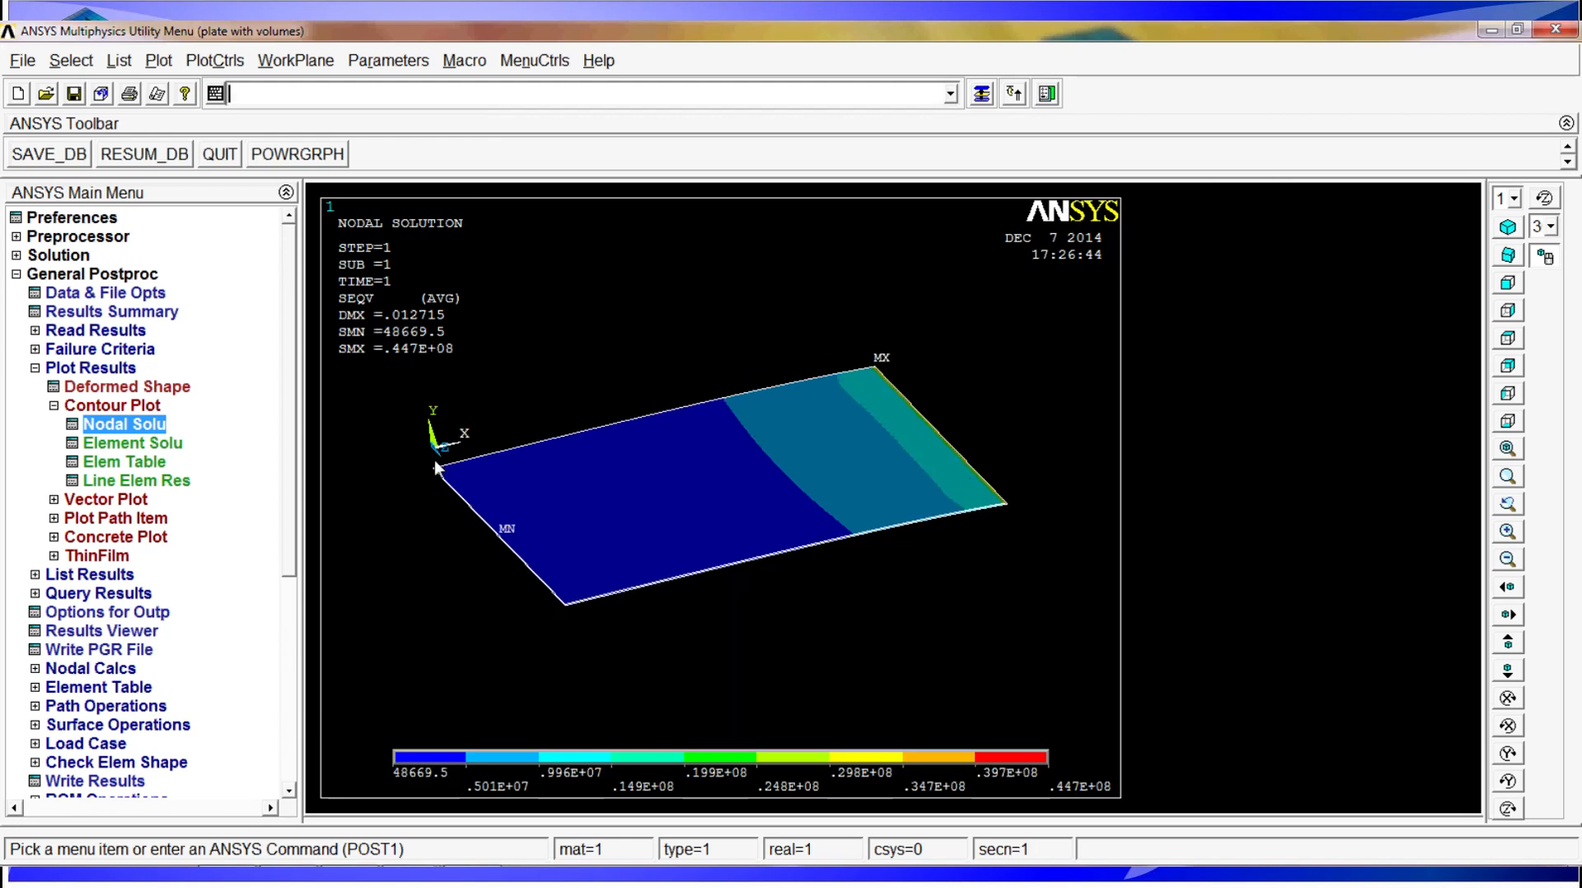
pyautogui.click(1545, 256)
pyautogui.moveTo(942, 532); pyautogui.dragTo(835, 584, button='right')
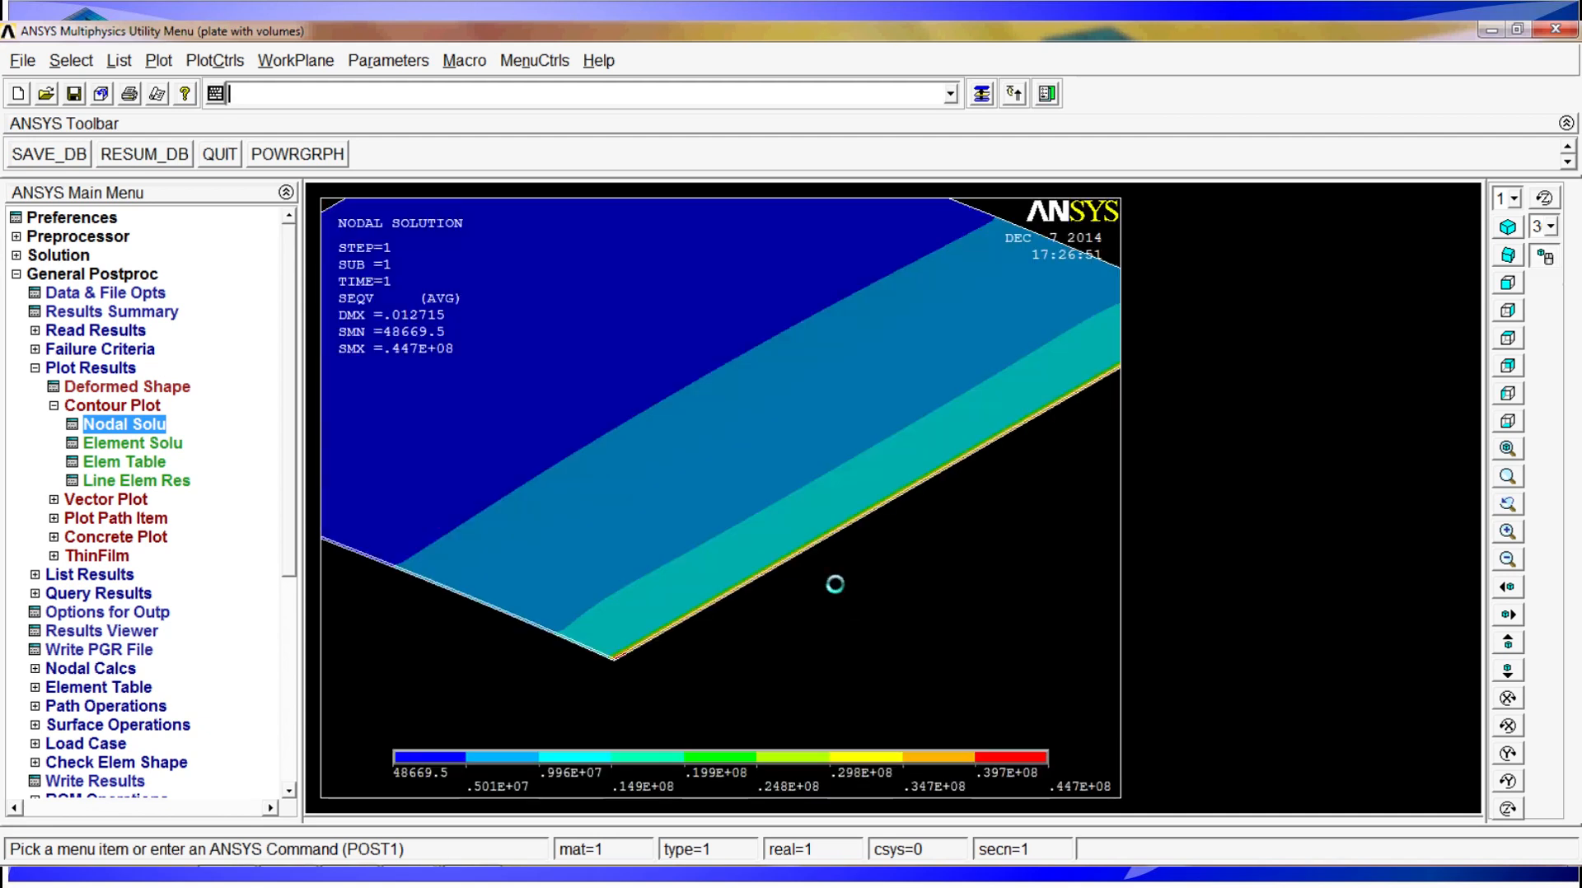
pyautogui.scroll(4, 780, 547)
pyautogui.moveTo(705, 565); pyautogui.dragTo(778, 522)
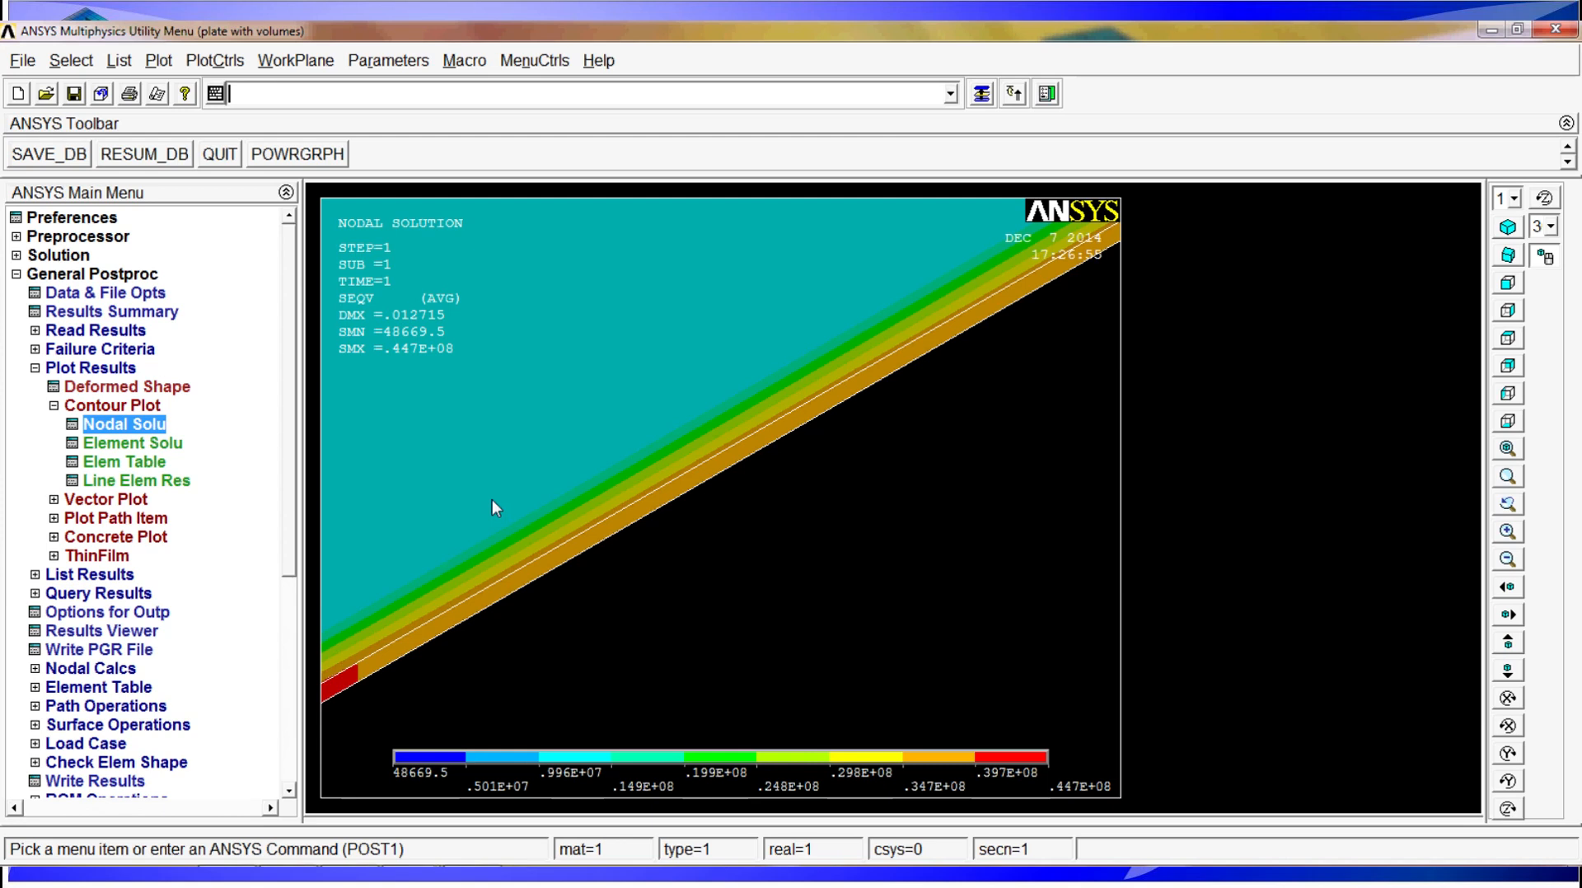
pyautogui.scroll(-2, 669, 498)
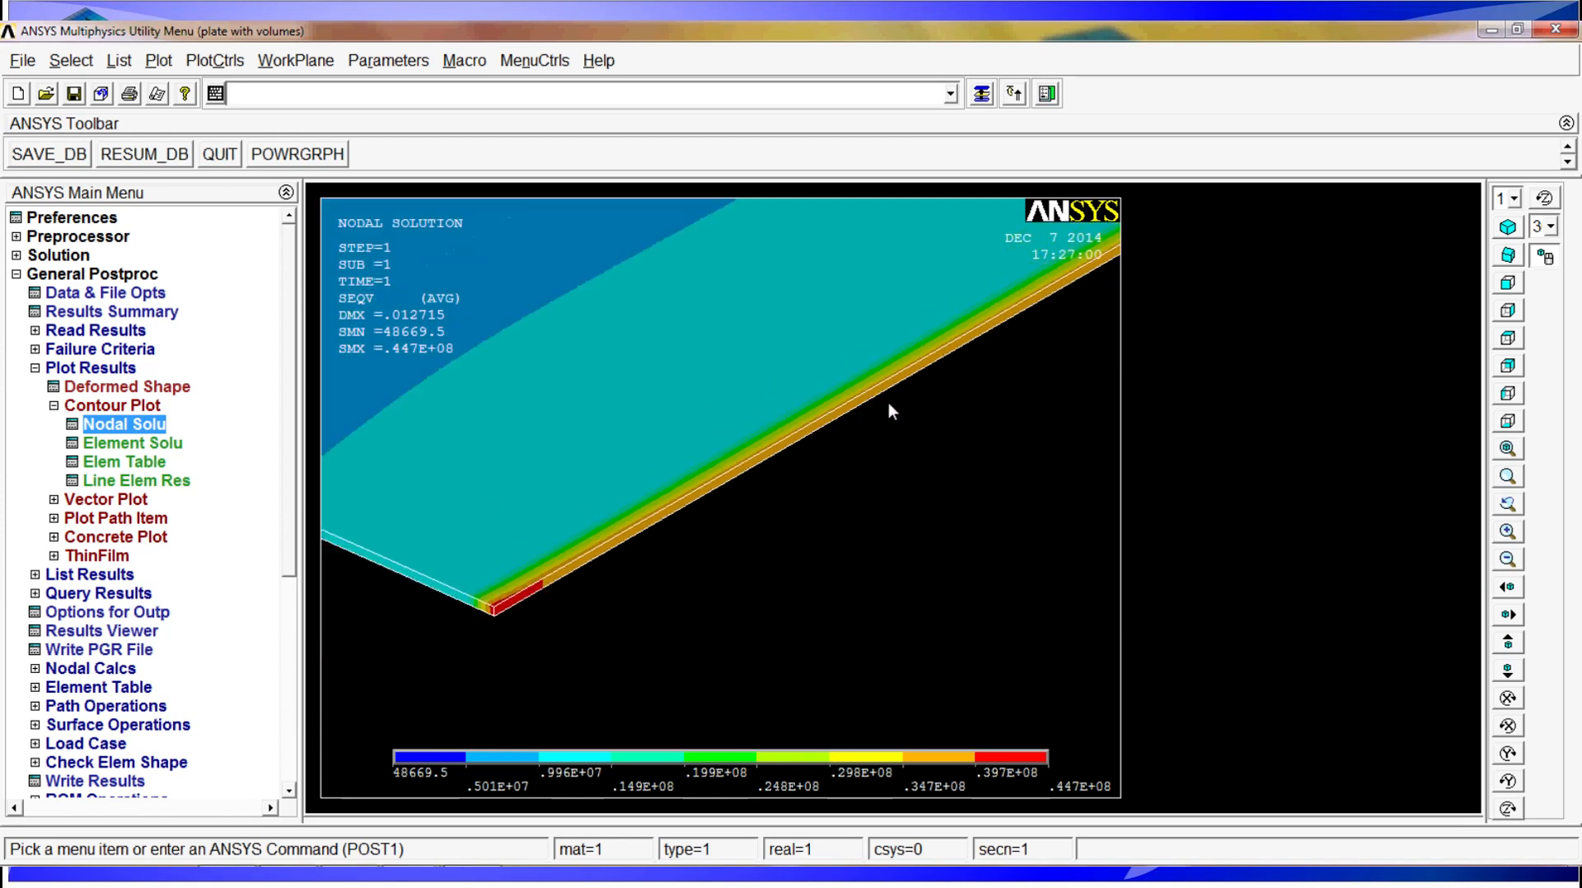
pyautogui.scroll(-3, 833, 418)
pyautogui.scroll(-3, 719, 377)
pyautogui.keyDown('ctrl'); pyautogui.moveTo(602, 521); pyautogui.dragTo(540, 626); pyautogui.keyUp('ctrl')
pyautogui.scroll(-2, 672, 488)
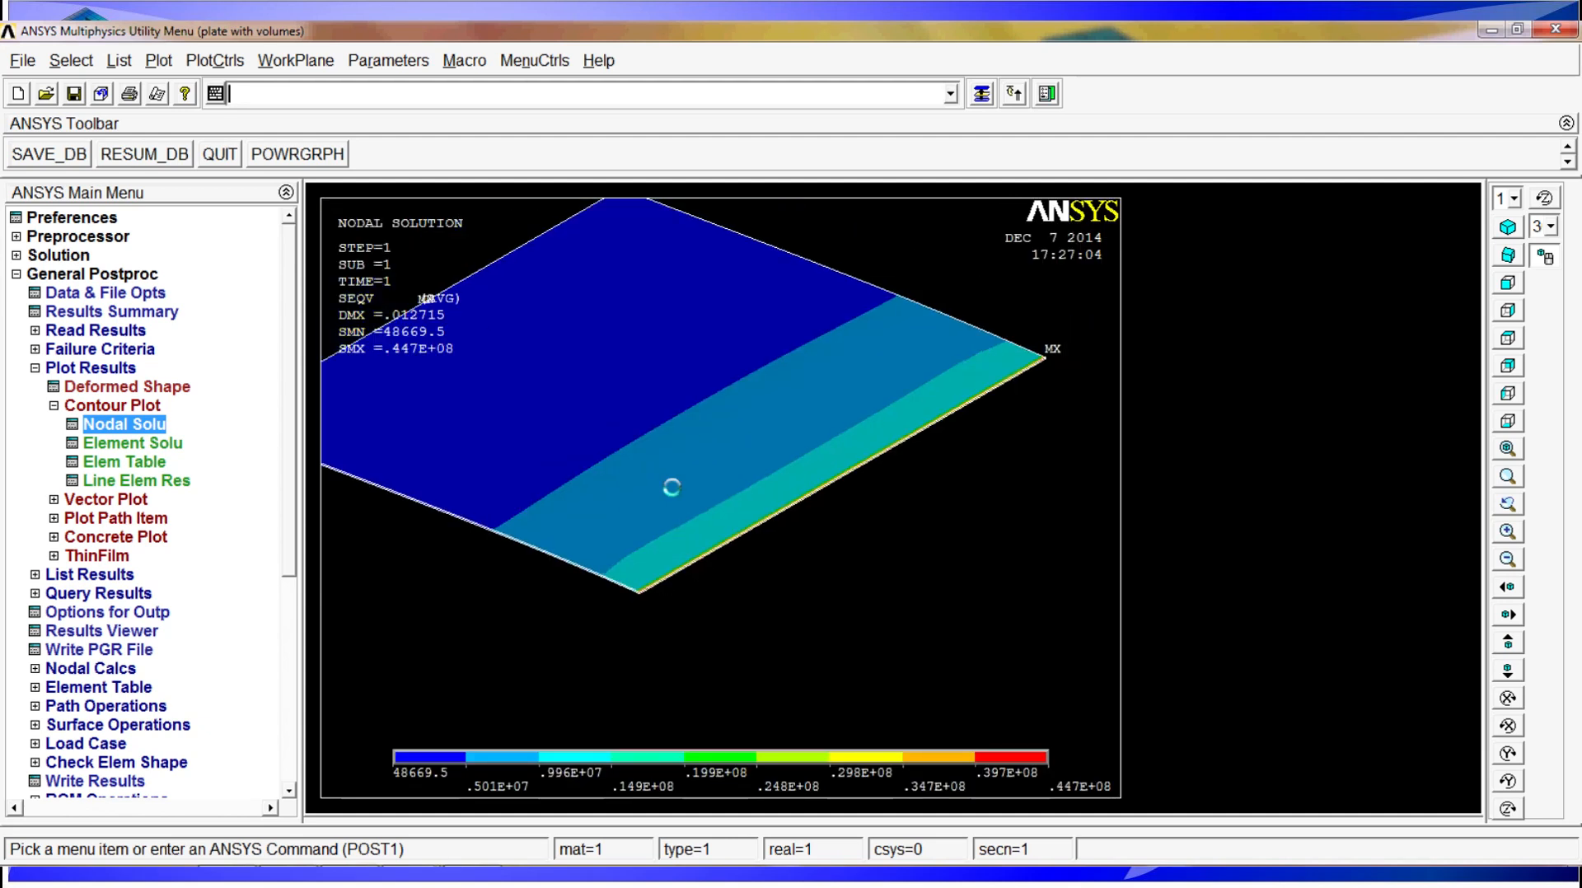
pyautogui.keyDown('ctrl'); pyautogui.moveTo(635, 513); pyautogui.dragTo(706, 448, button='right'); pyautogui.keyUp('ctrl')
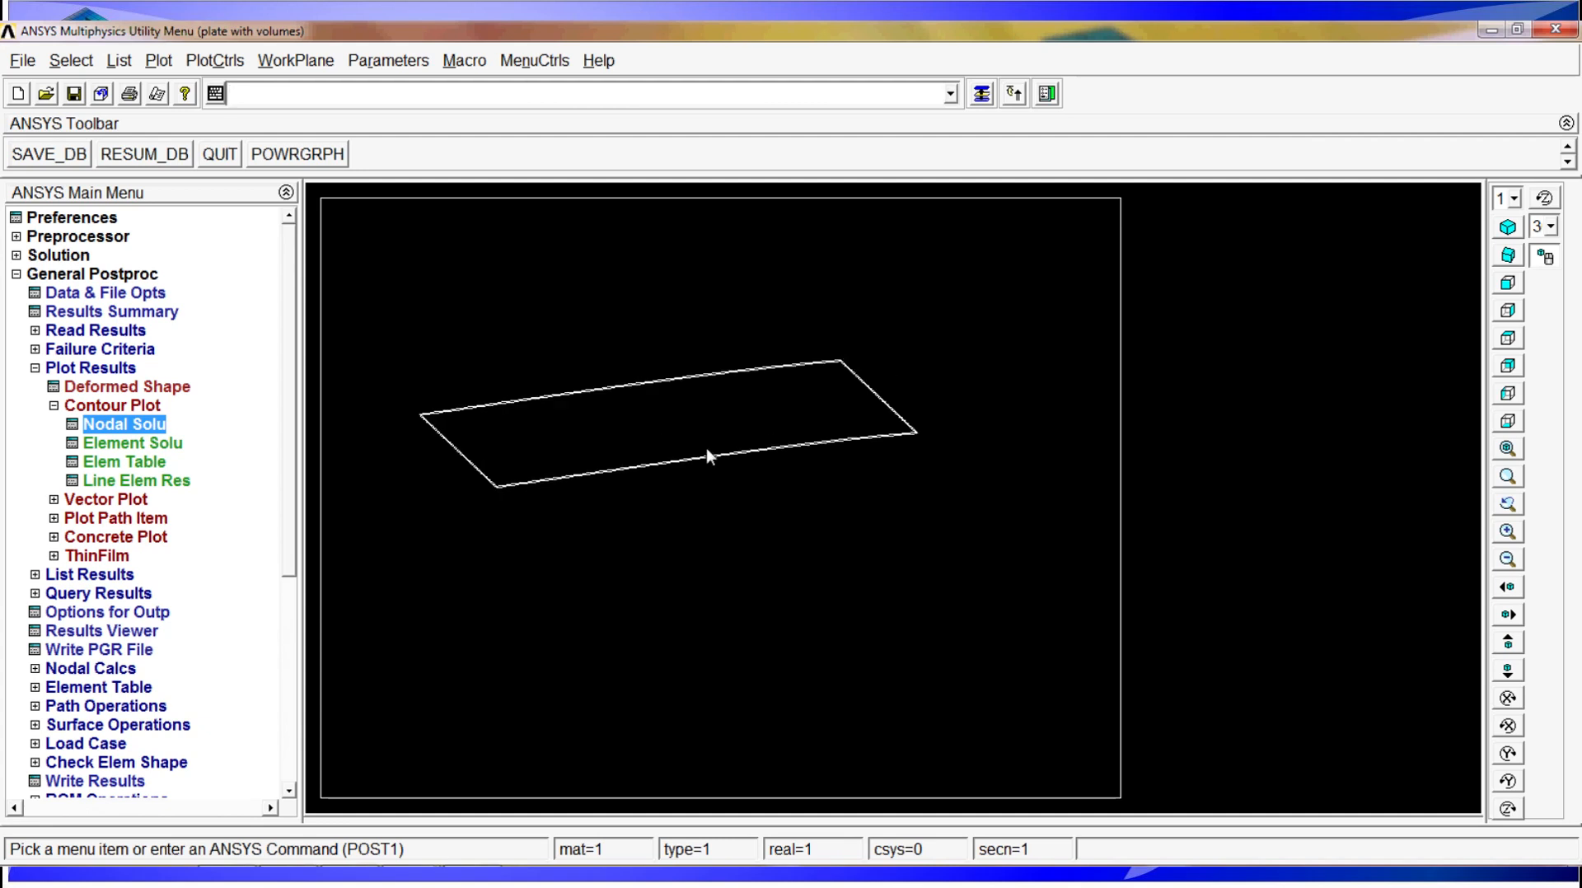
# Plot the predefined DOF solution Translation U vectors in Vector Mode at element centroids on the undeformed mesh and inspect them
pyautogui.click(139, 501)
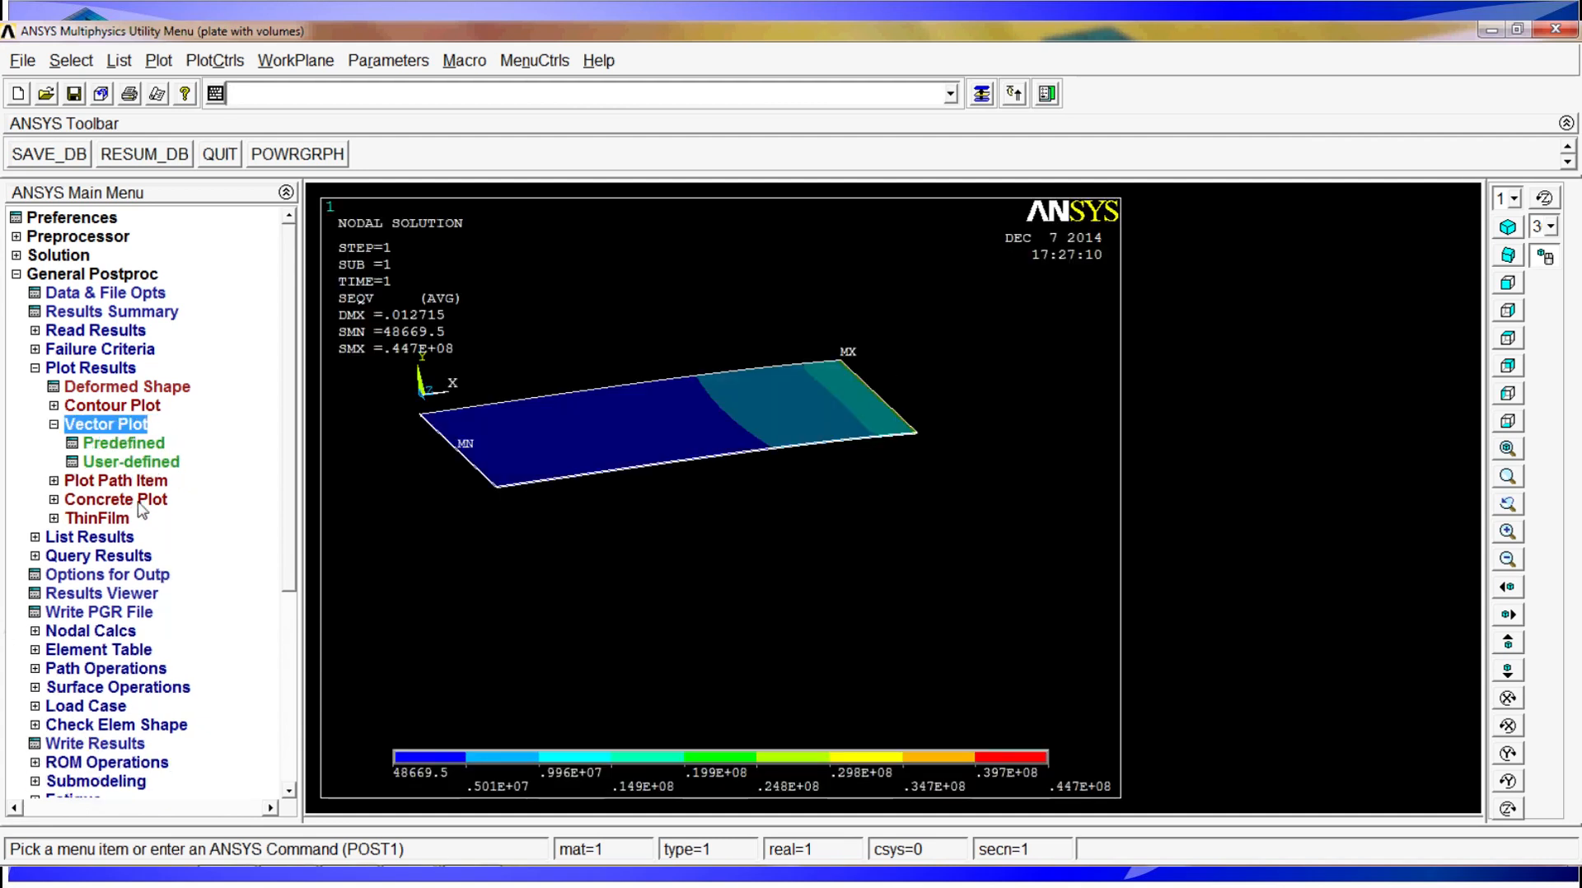
pyautogui.click(132, 445)
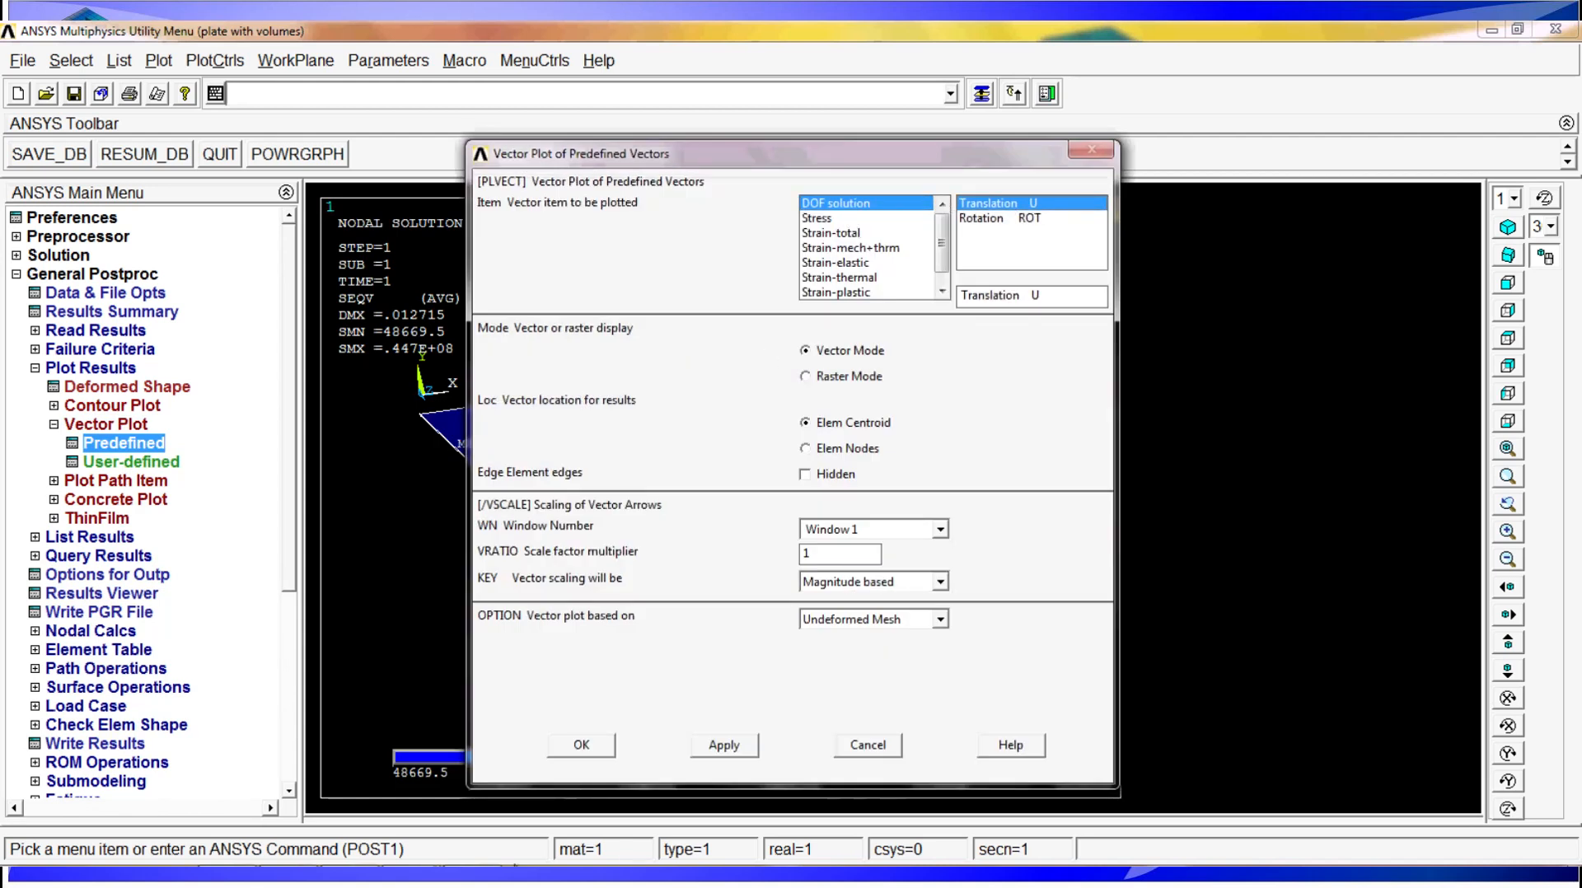
pyautogui.click(583, 746)
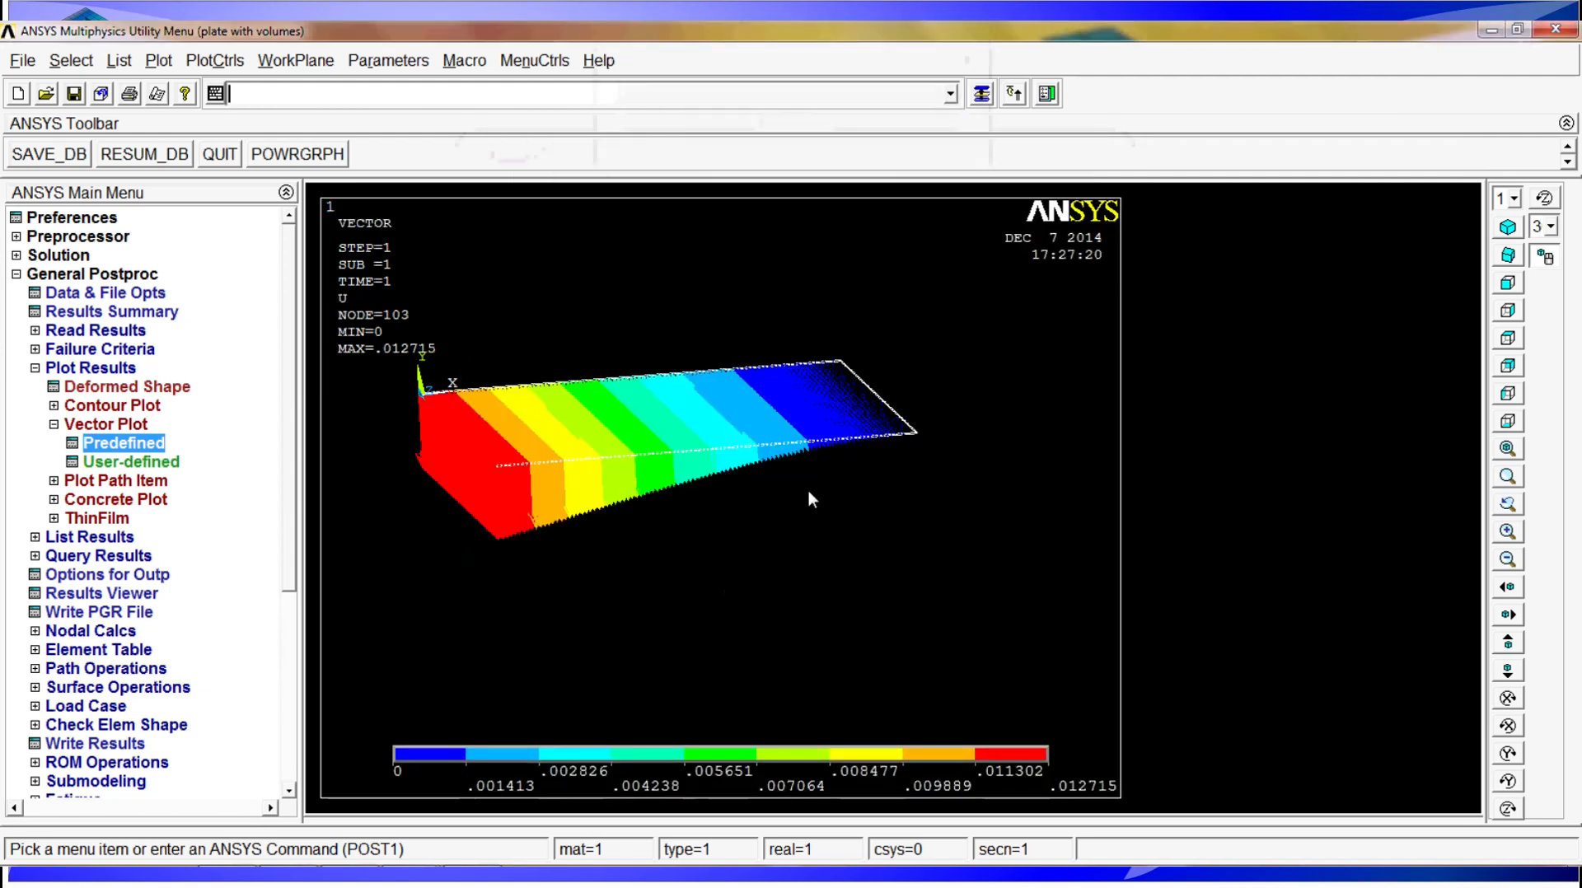
pyautogui.click(896, 526)
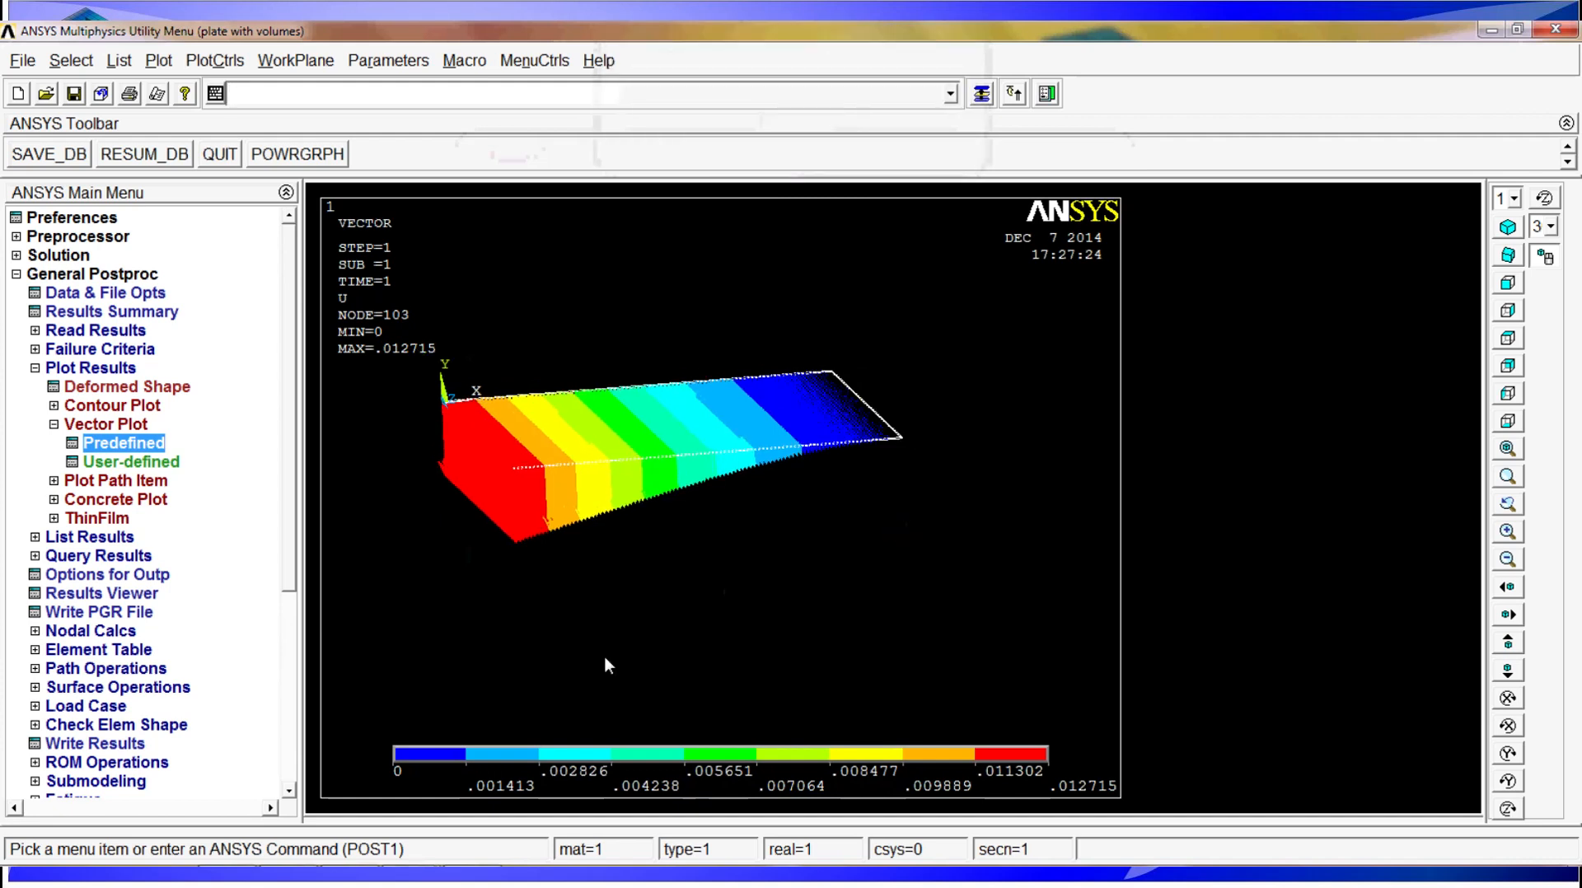
pyautogui.moveTo(780, 486); pyautogui.dragTo(745, 453, button='right')
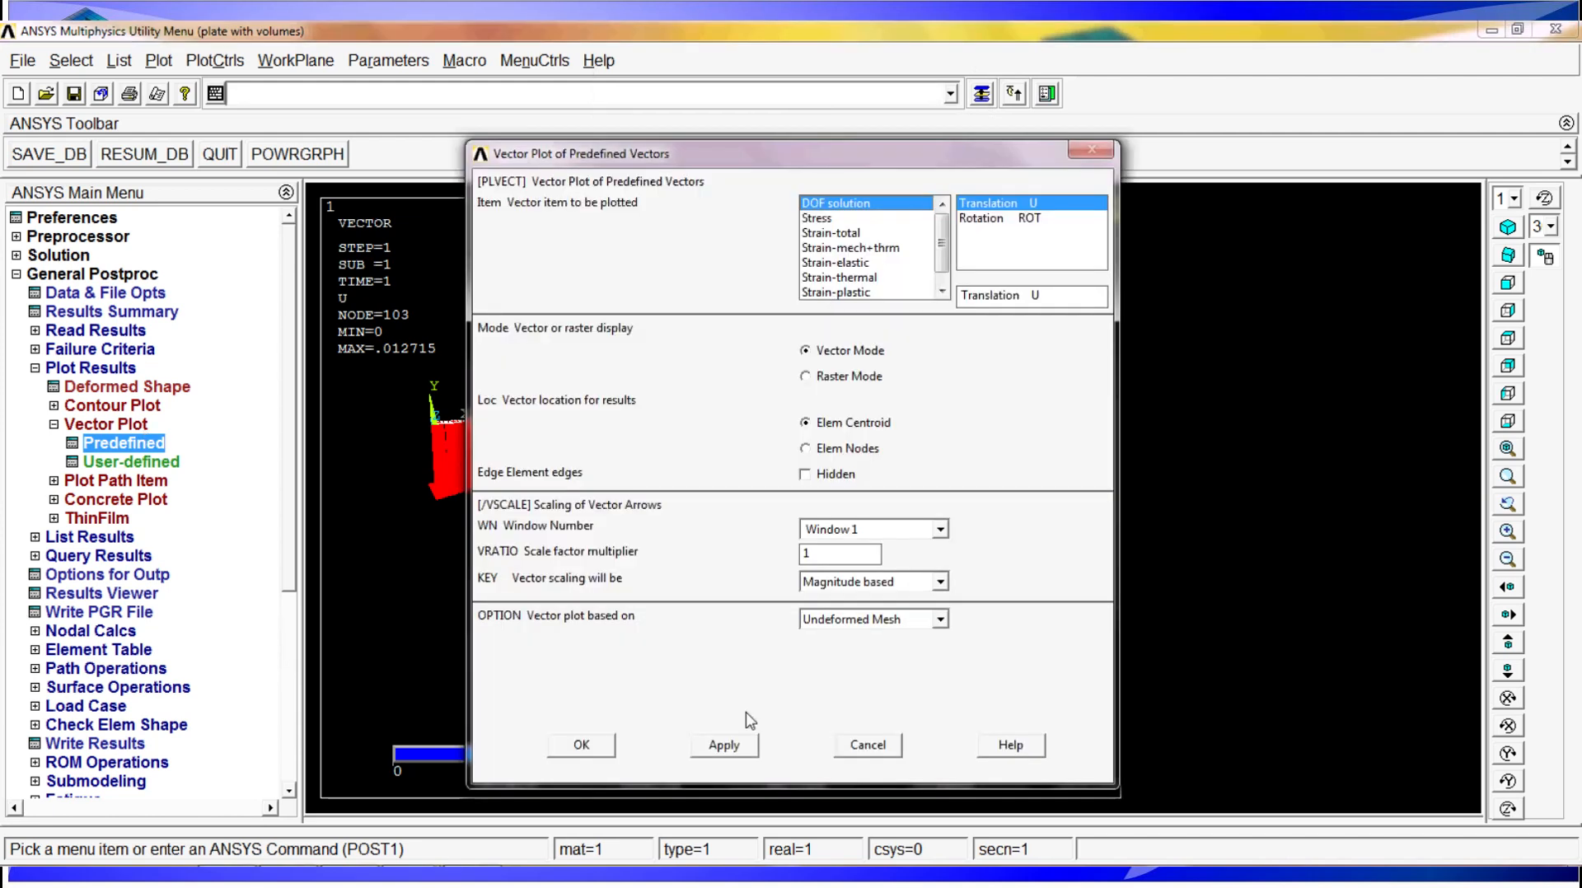
pyautogui.click(867, 745)
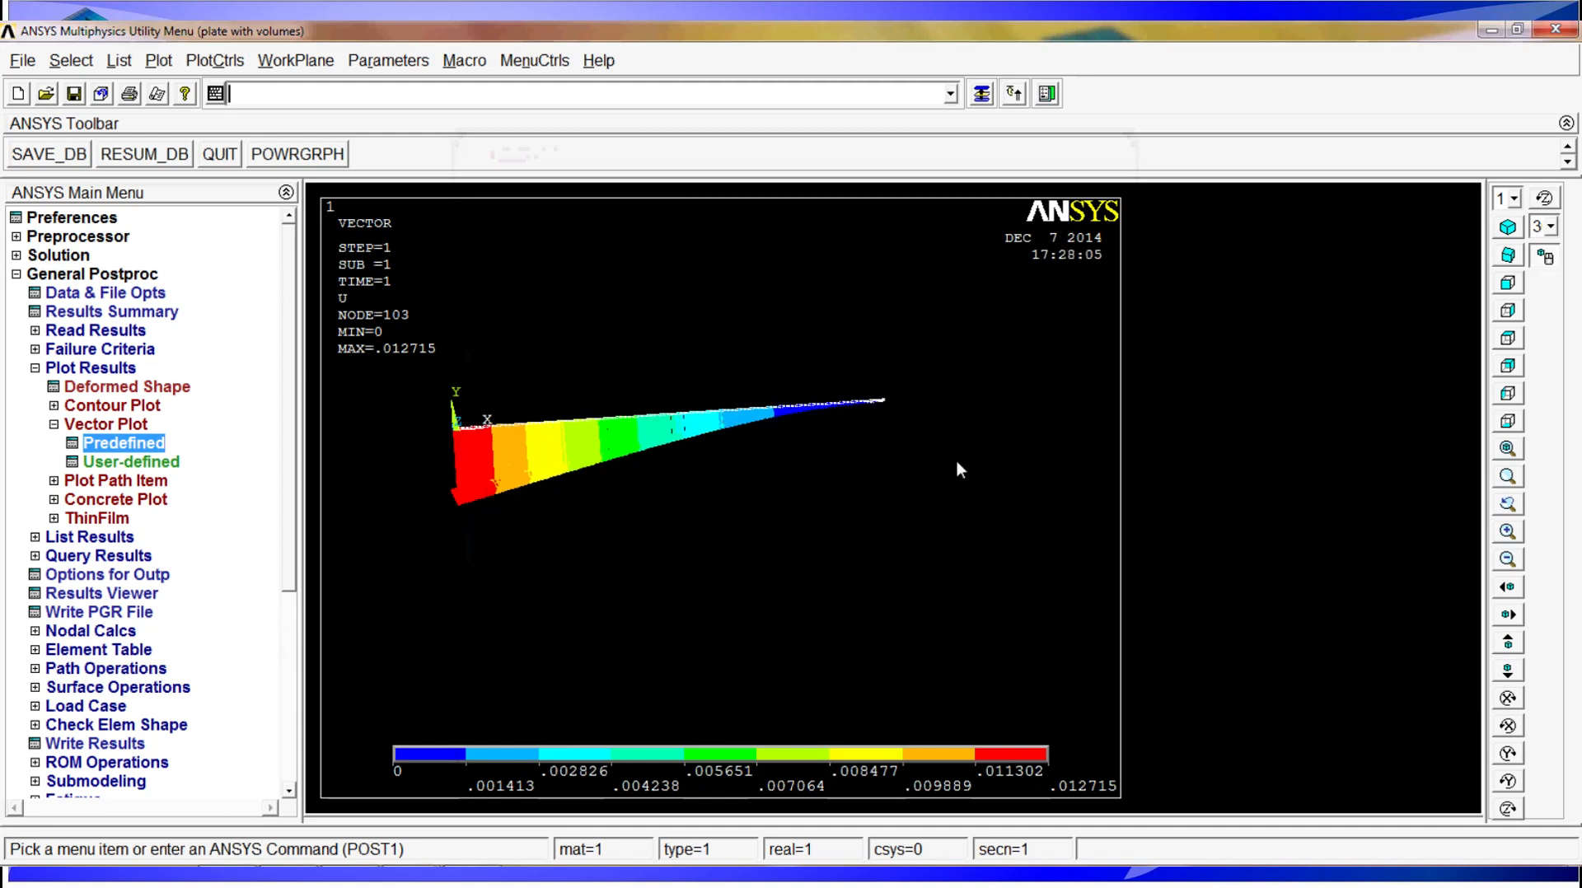
pyautogui.keyDown('ctrl'); pyautogui.moveTo(651, 464); pyautogui.dragTo(675, 485, button='right'); pyautogui.keyUp('ctrl')
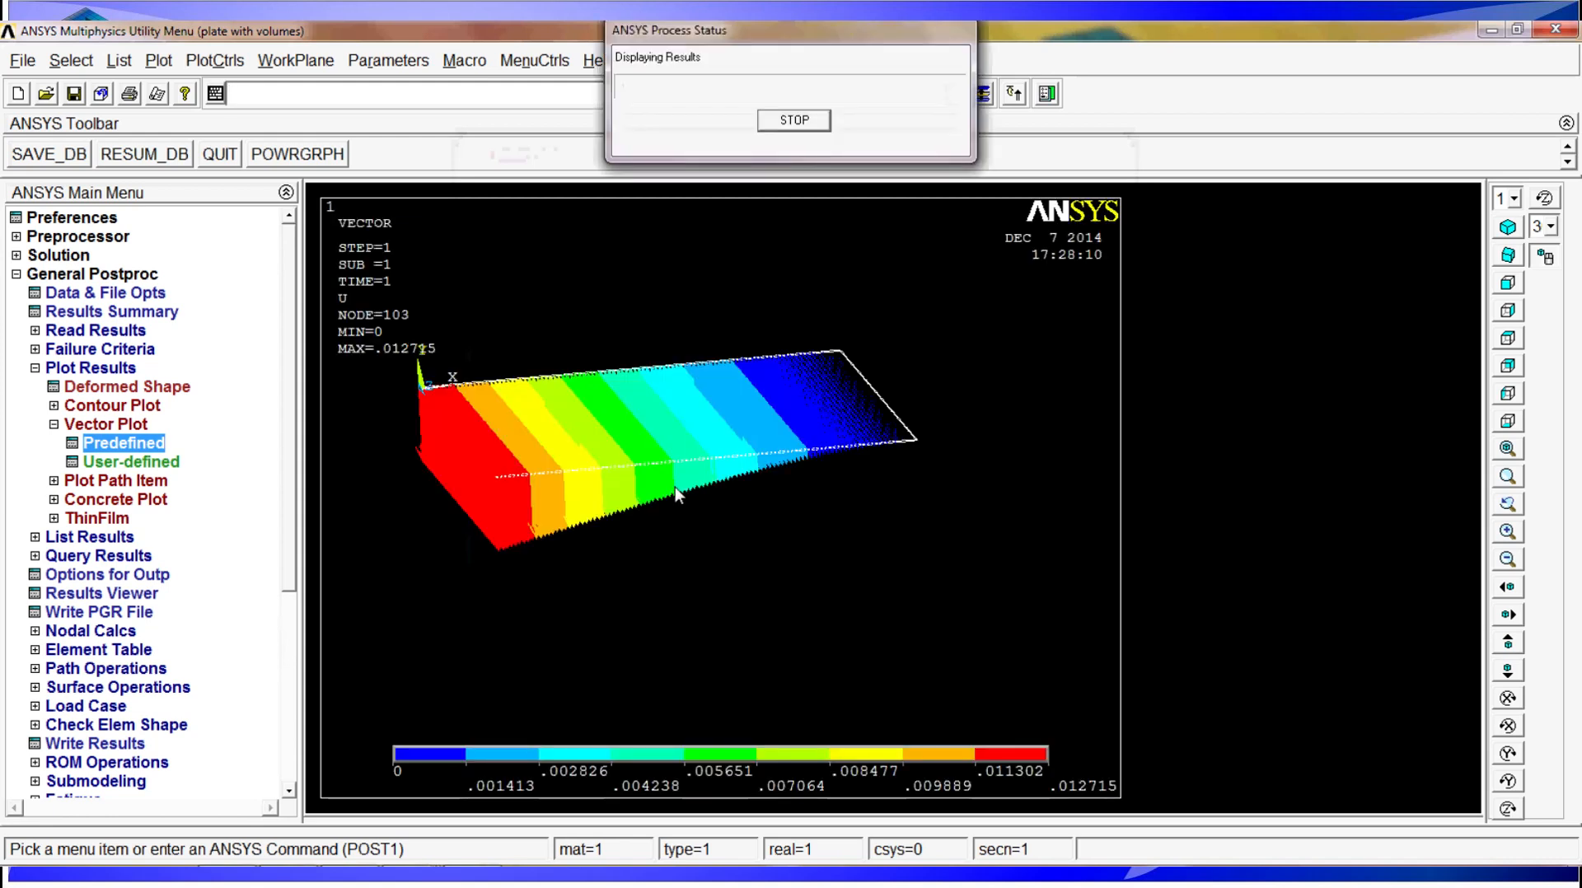
# Quit the ANSYS session, choosing an exit option and confirming it
pyautogui.click(219, 155)
pyautogui.click(860, 486)
pyautogui.click(689, 541)
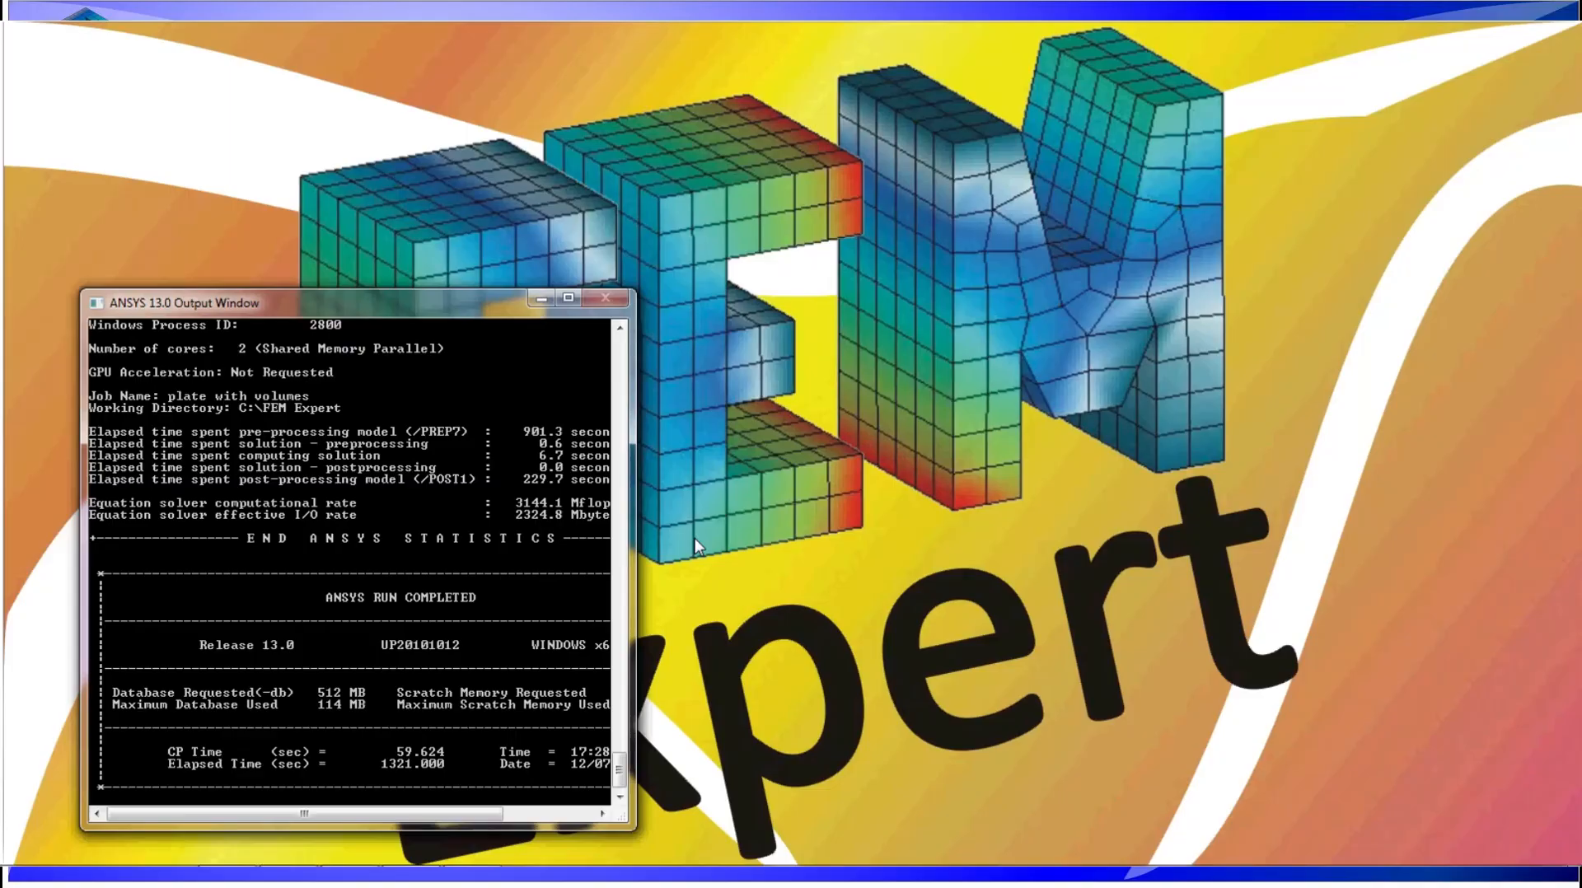